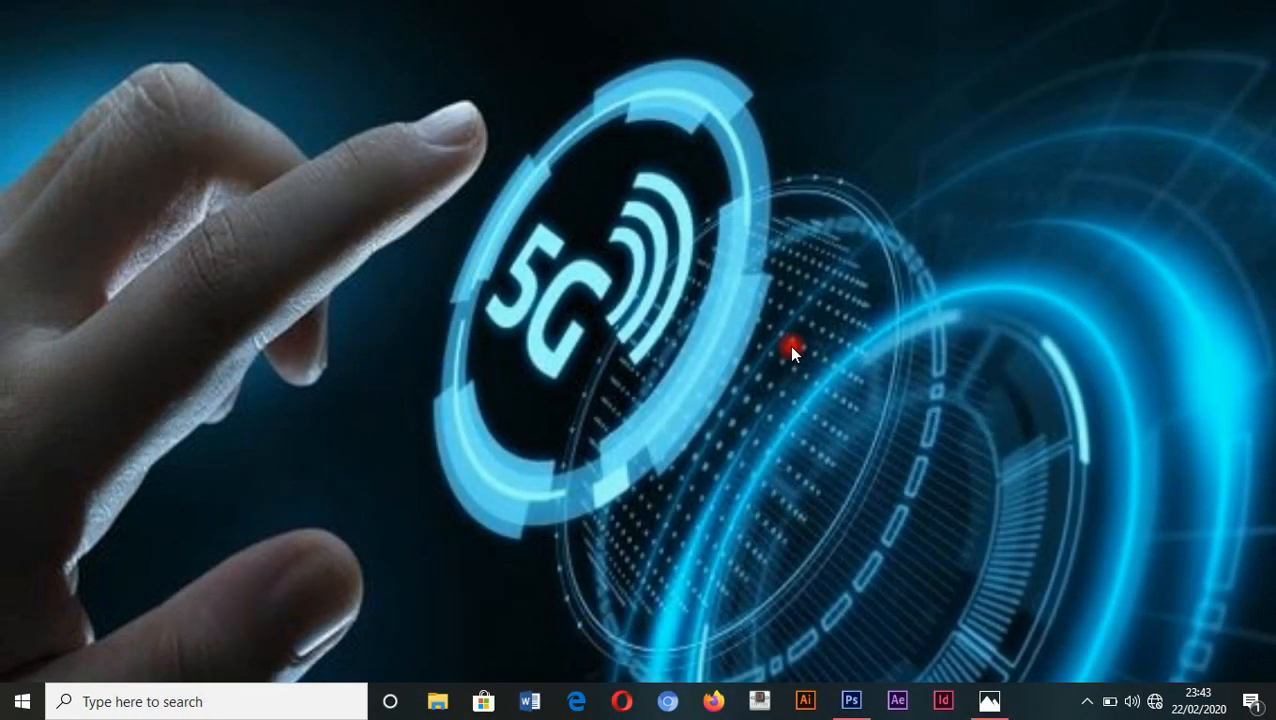
Switch to Photoshop and create a 3.5 × 2 inch, 300 pixels/inch RGB document with a white background, named "business card"
click(851, 701)
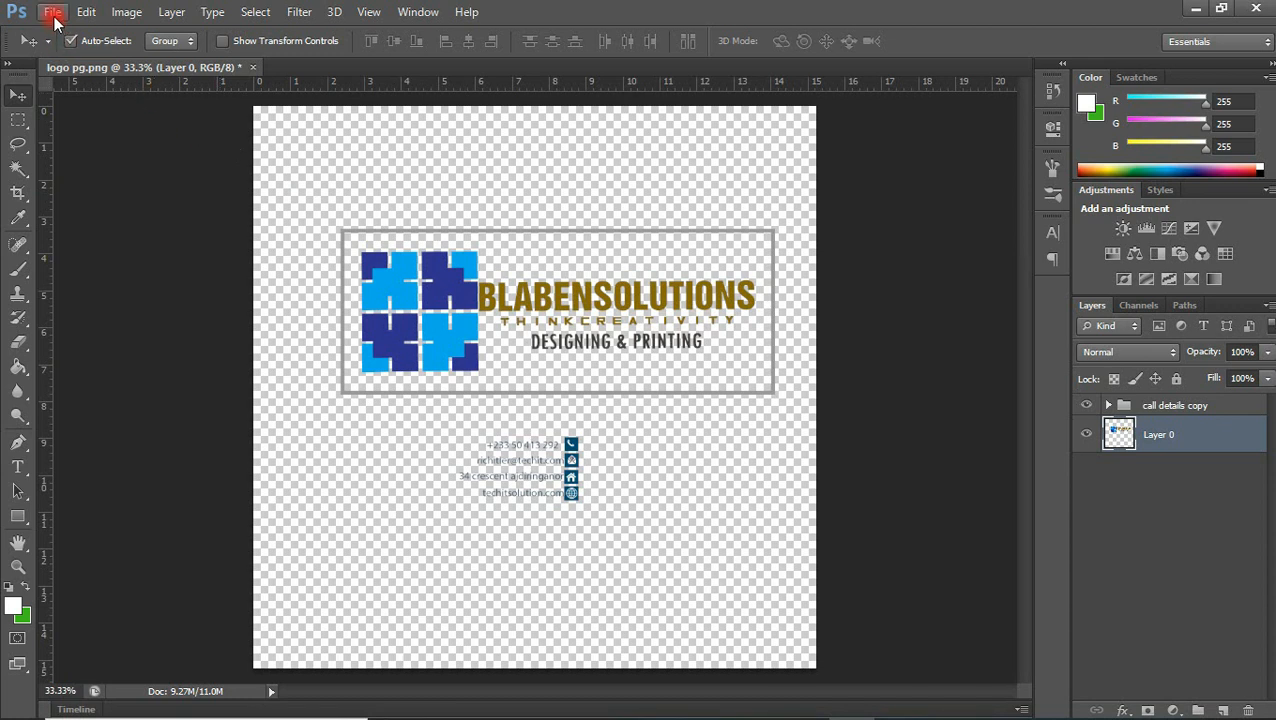
click(52, 12)
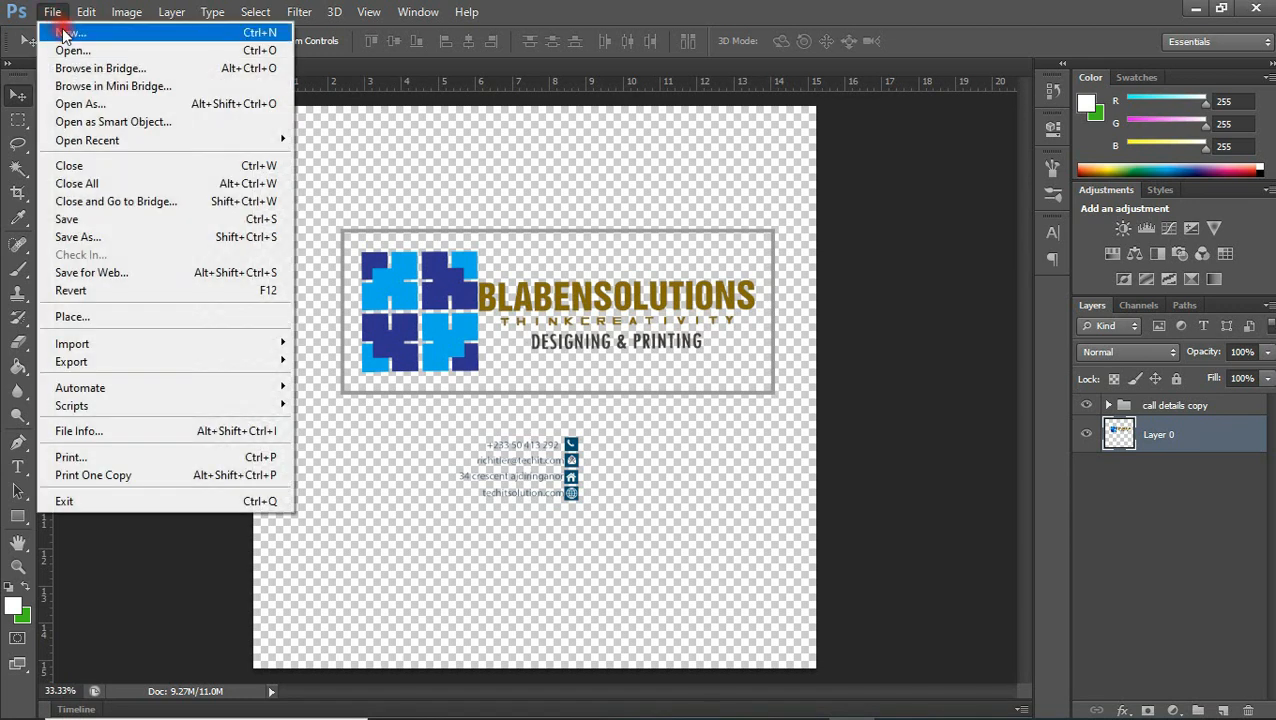
click(63, 35)
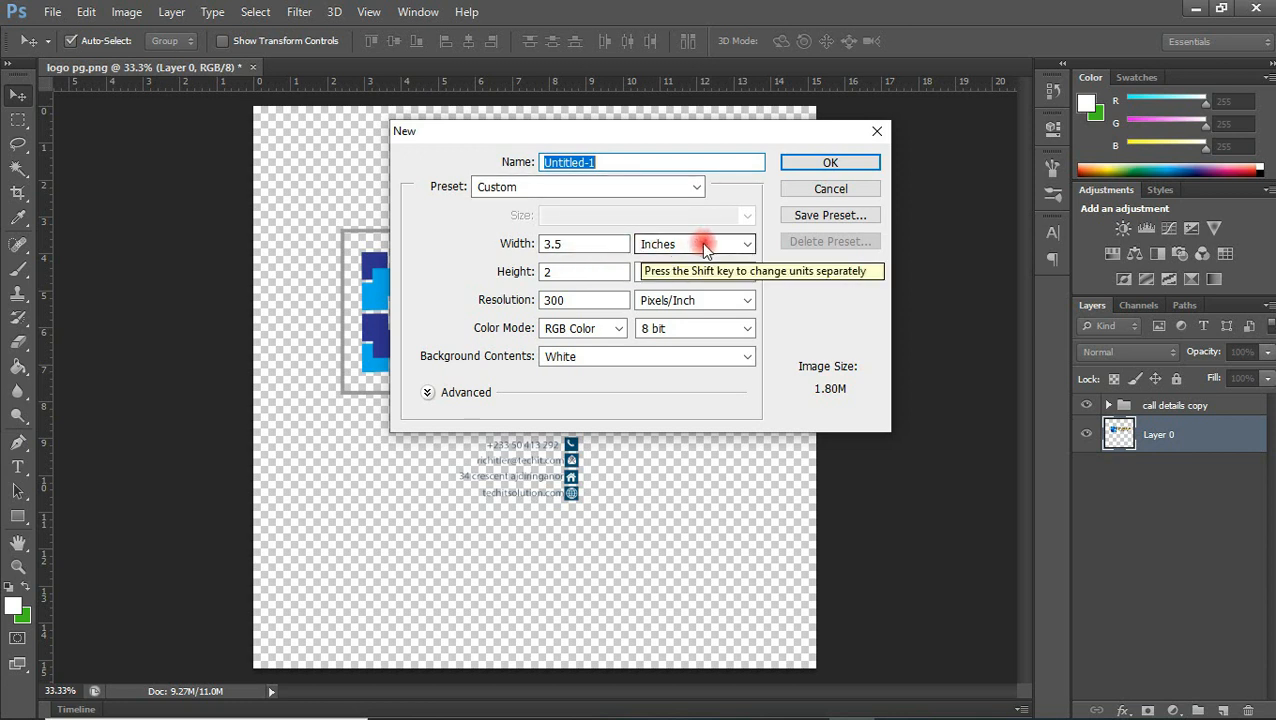
click(565, 246)
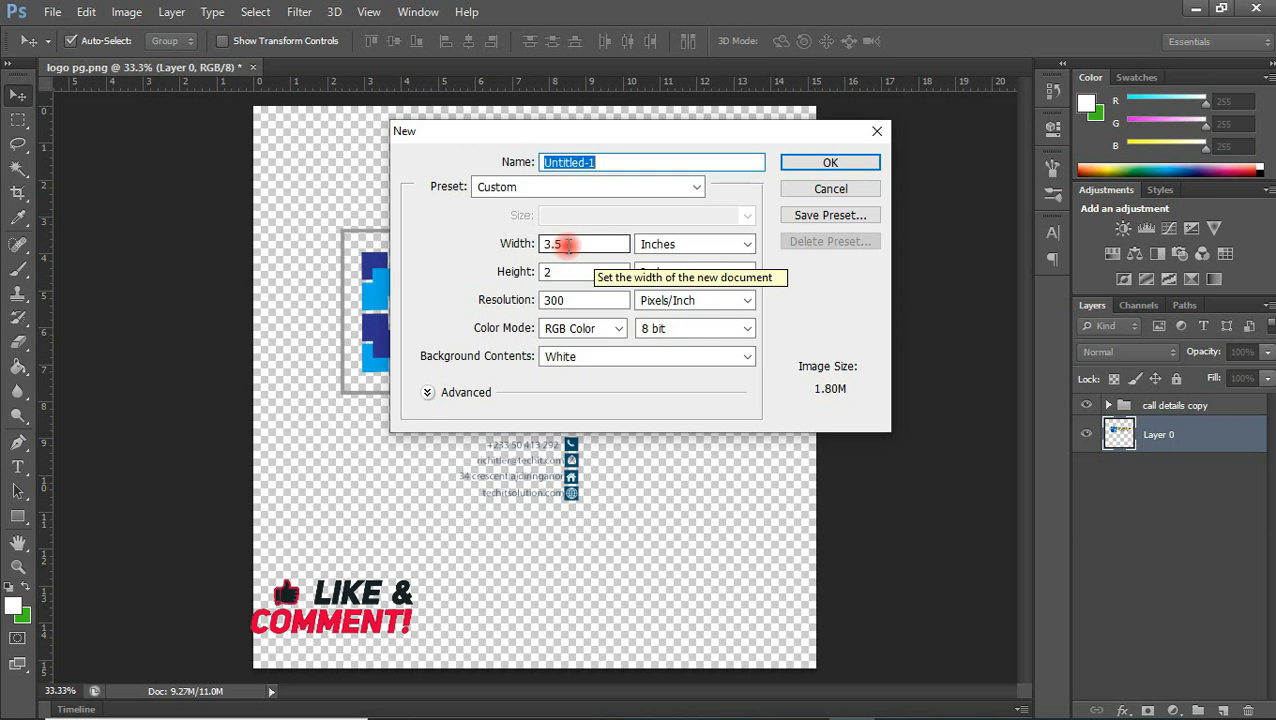
click(557, 272)
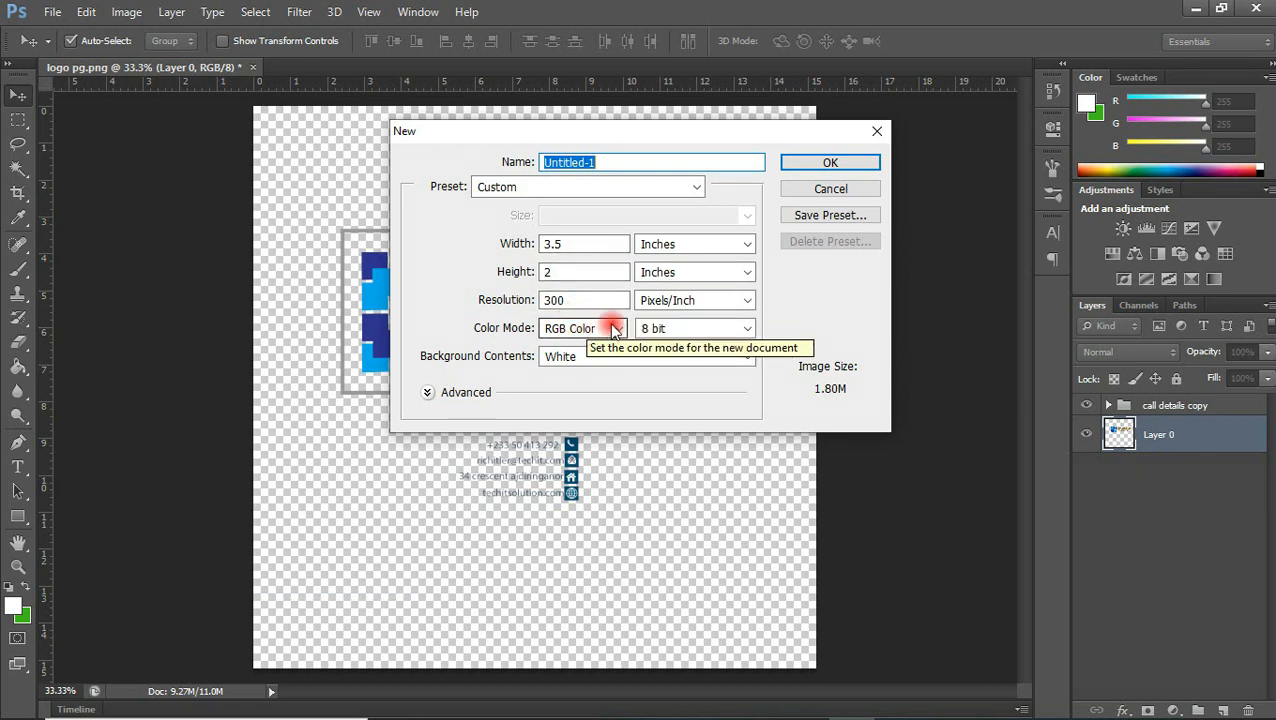
drag(630, 163, 474, 163)
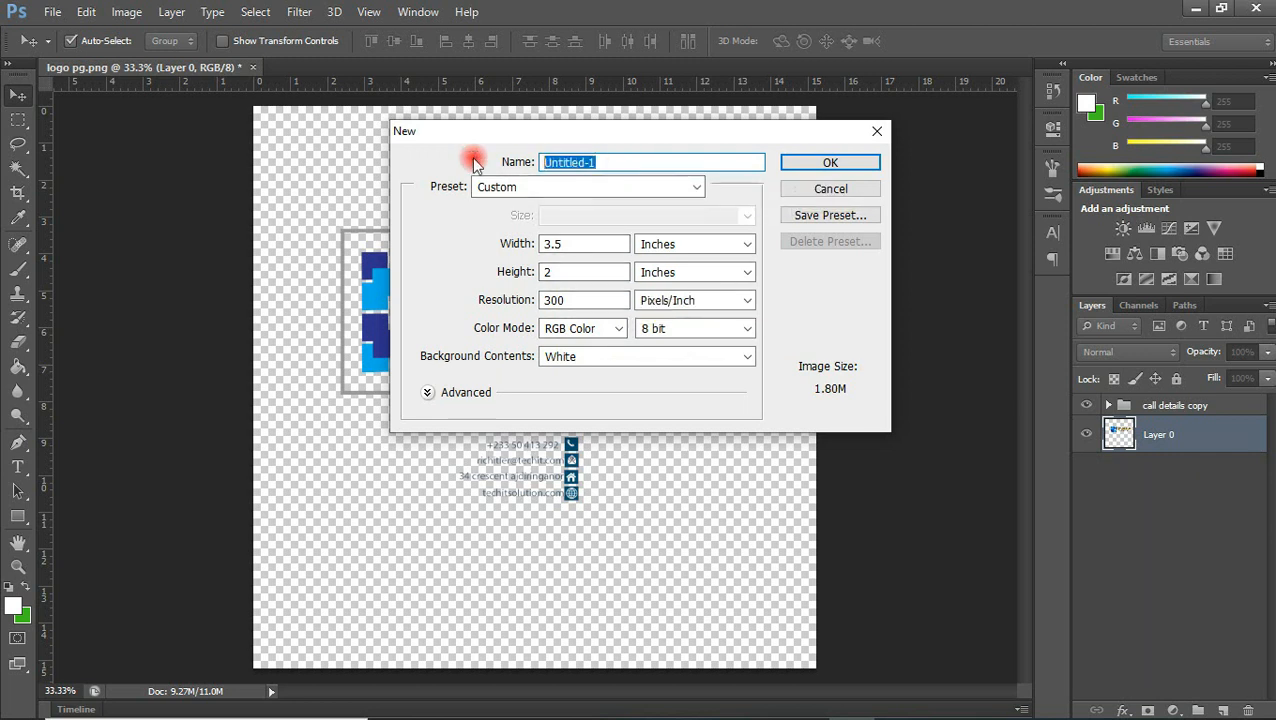
text(business card)
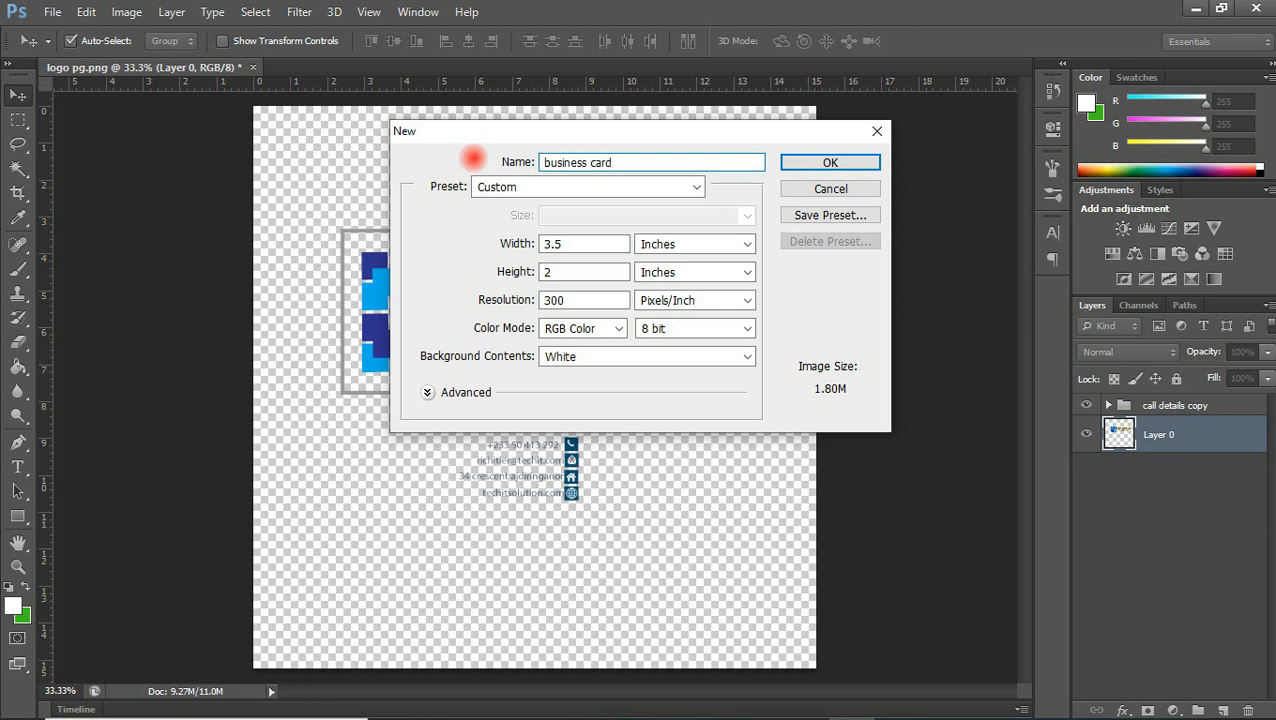
click(855, 165)
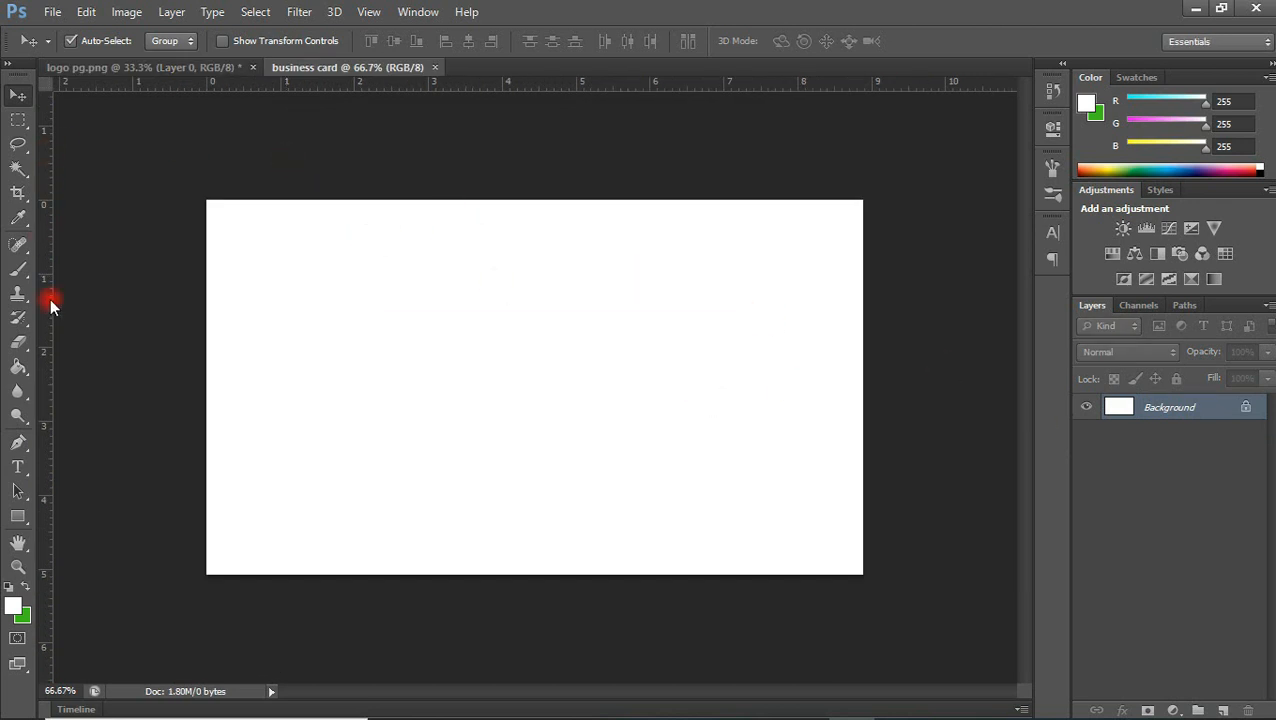
Draw a rounded rectangle of about 279 × 203 px in the card's upper-left area with a dark grey fill
click(20, 517)
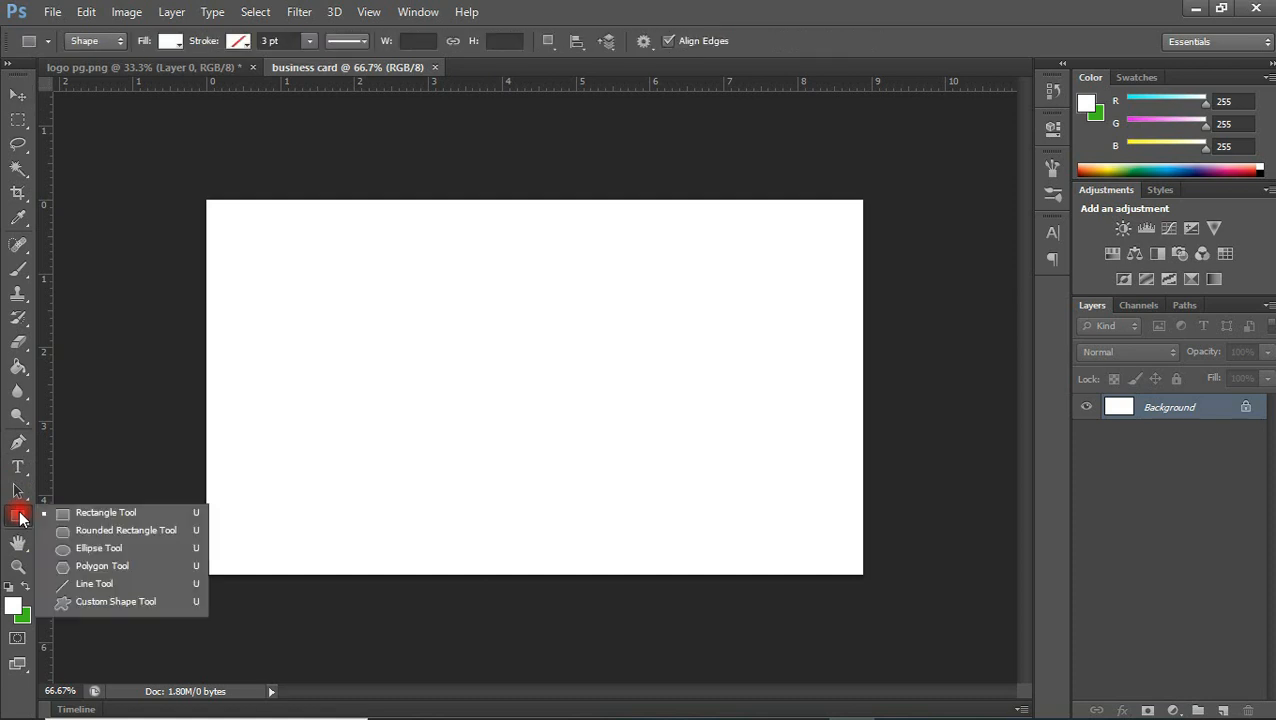
click(74, 527)
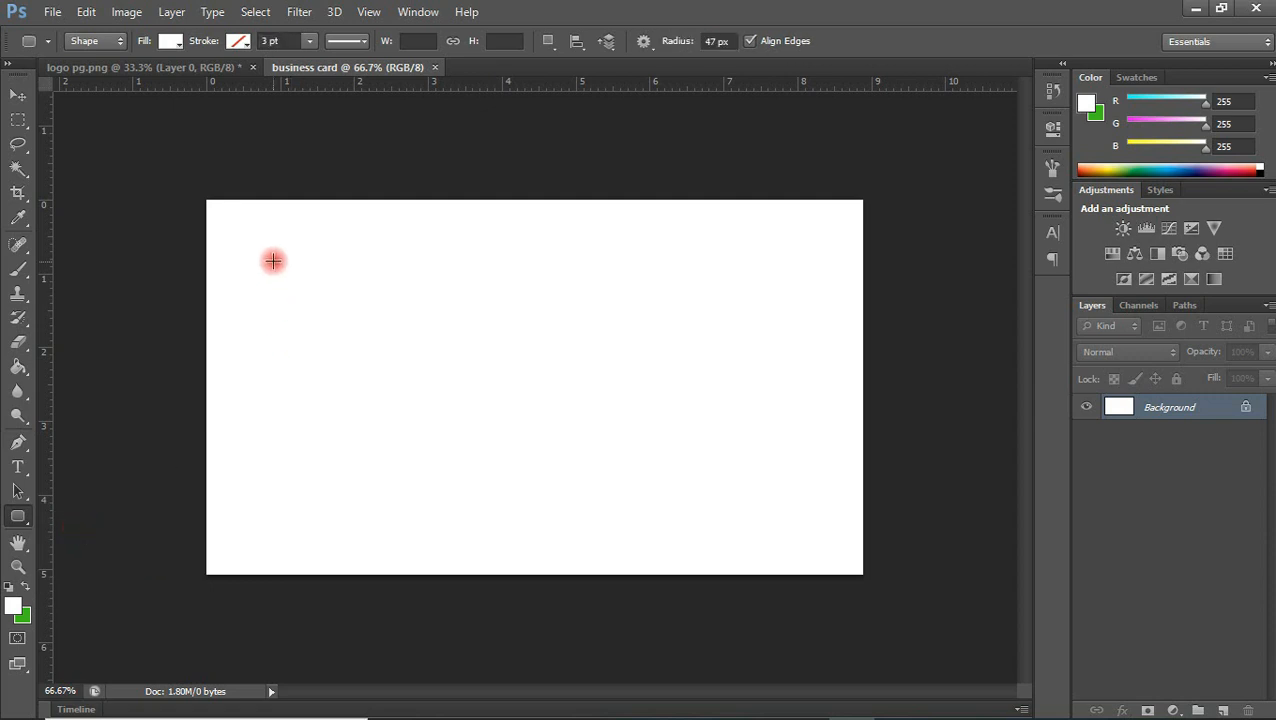
drag(260, 259, 433, 381)
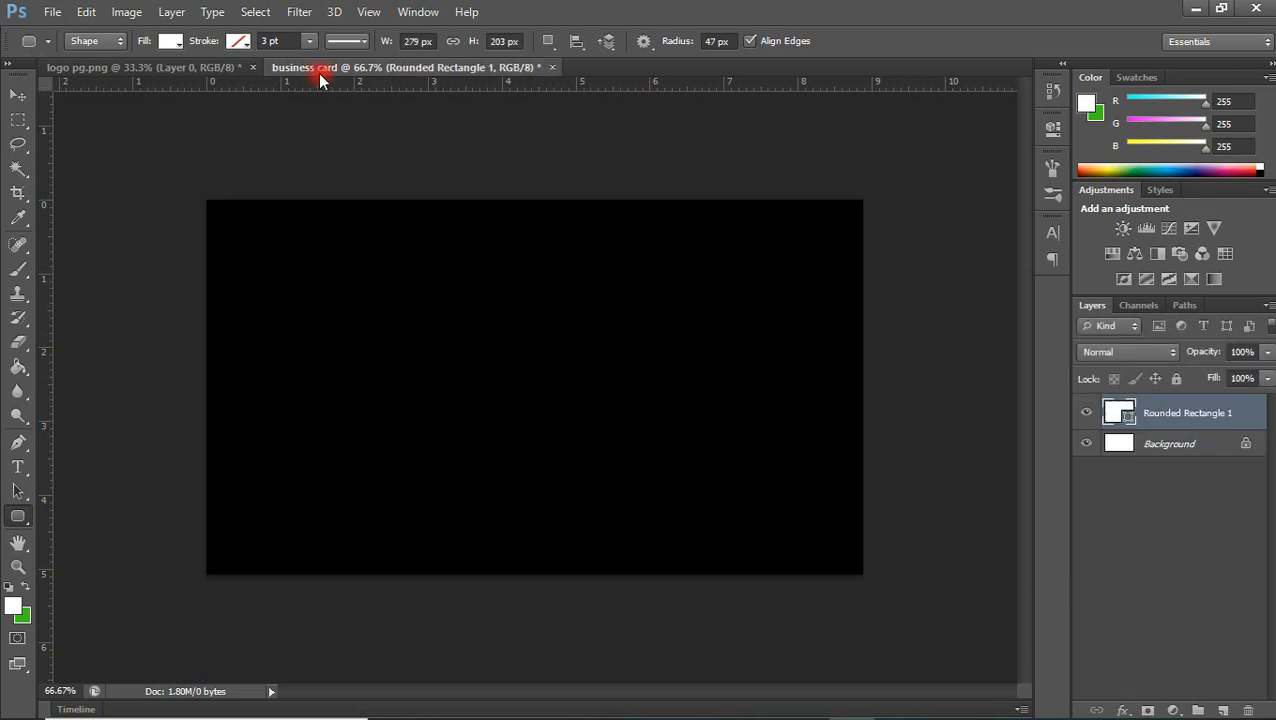
click(172, 40)
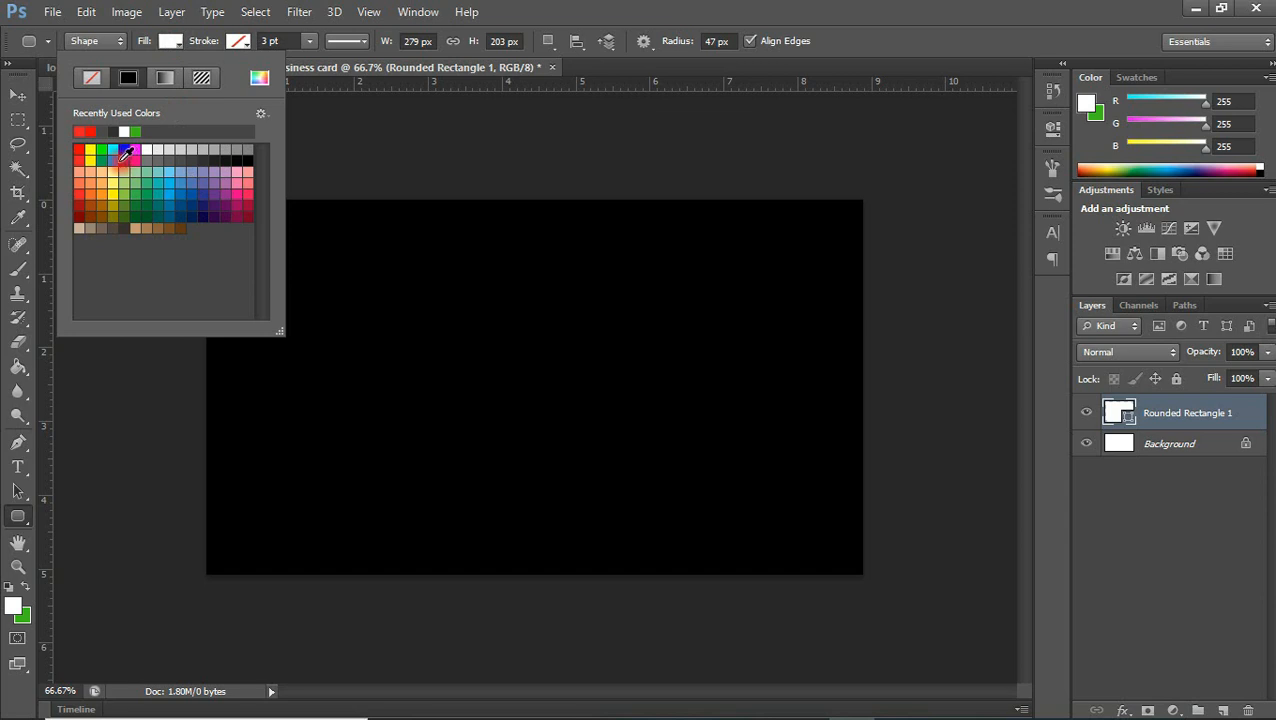
click(80, 148)
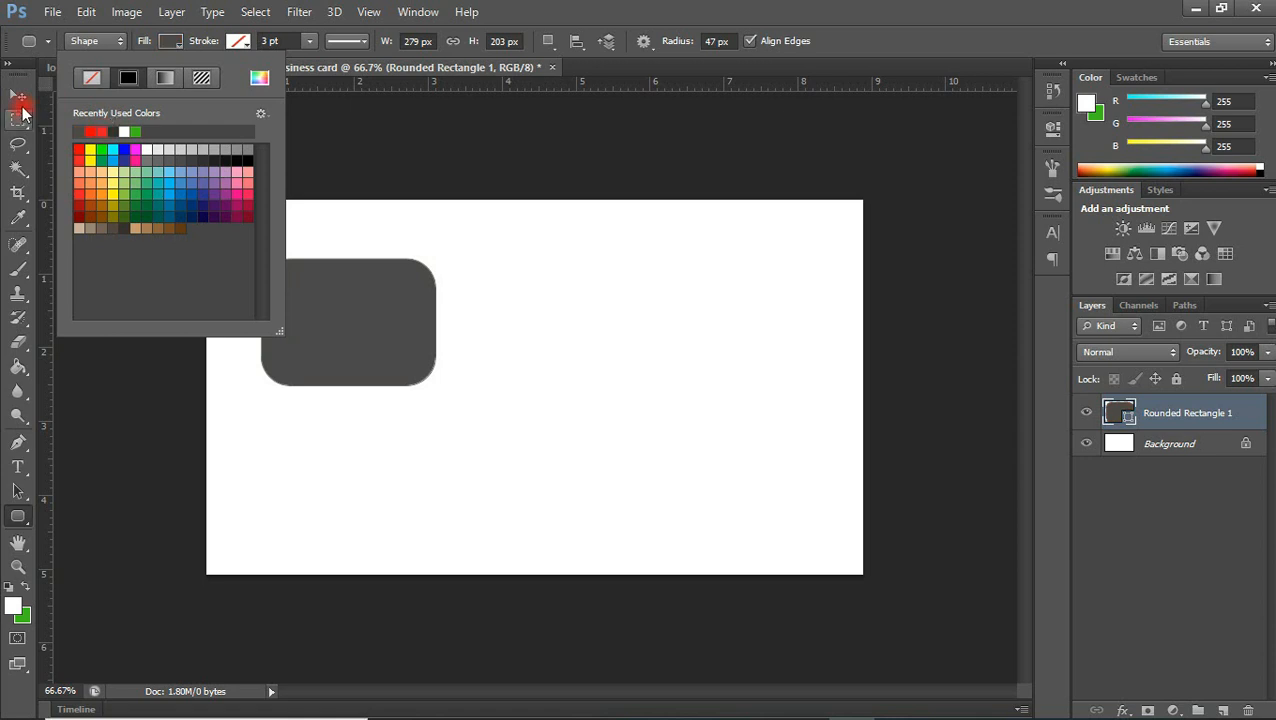
Move the dark grey rounded rectangle slightly toward the card's centre and rasterize its layer
click(18, 94)
drag(370, 347, 424, 353)
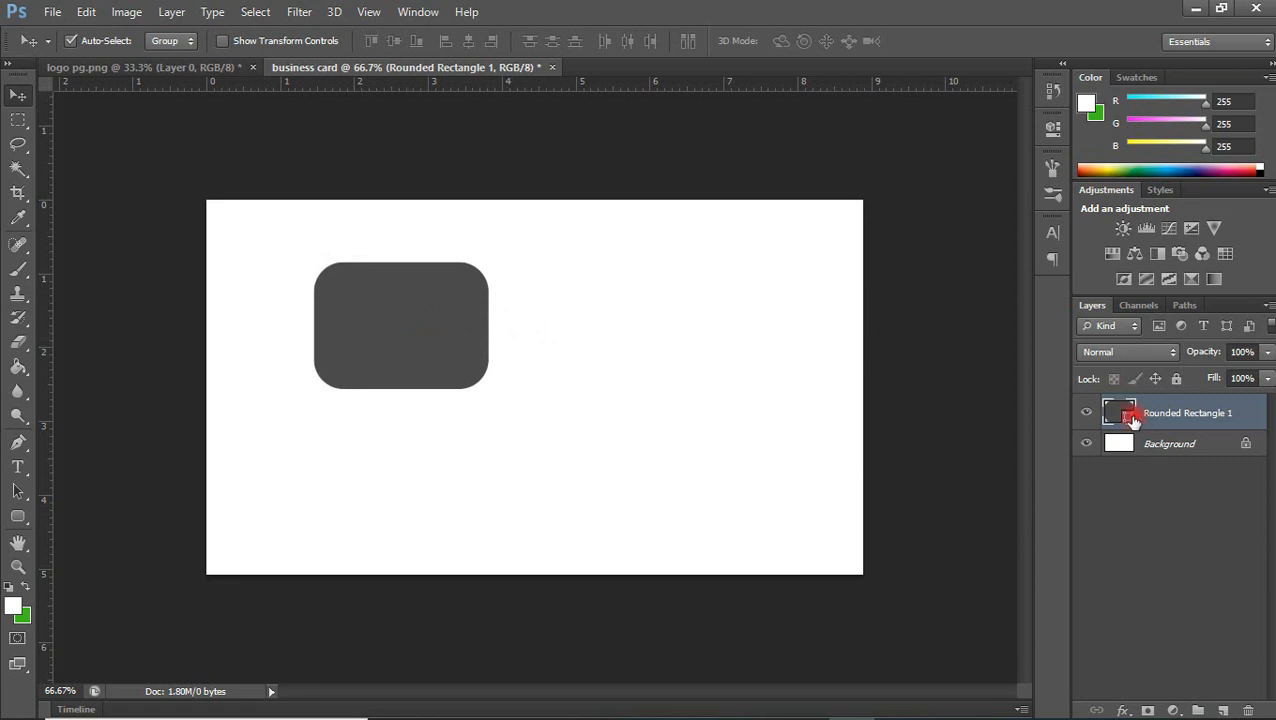
right_click(1189, 413)
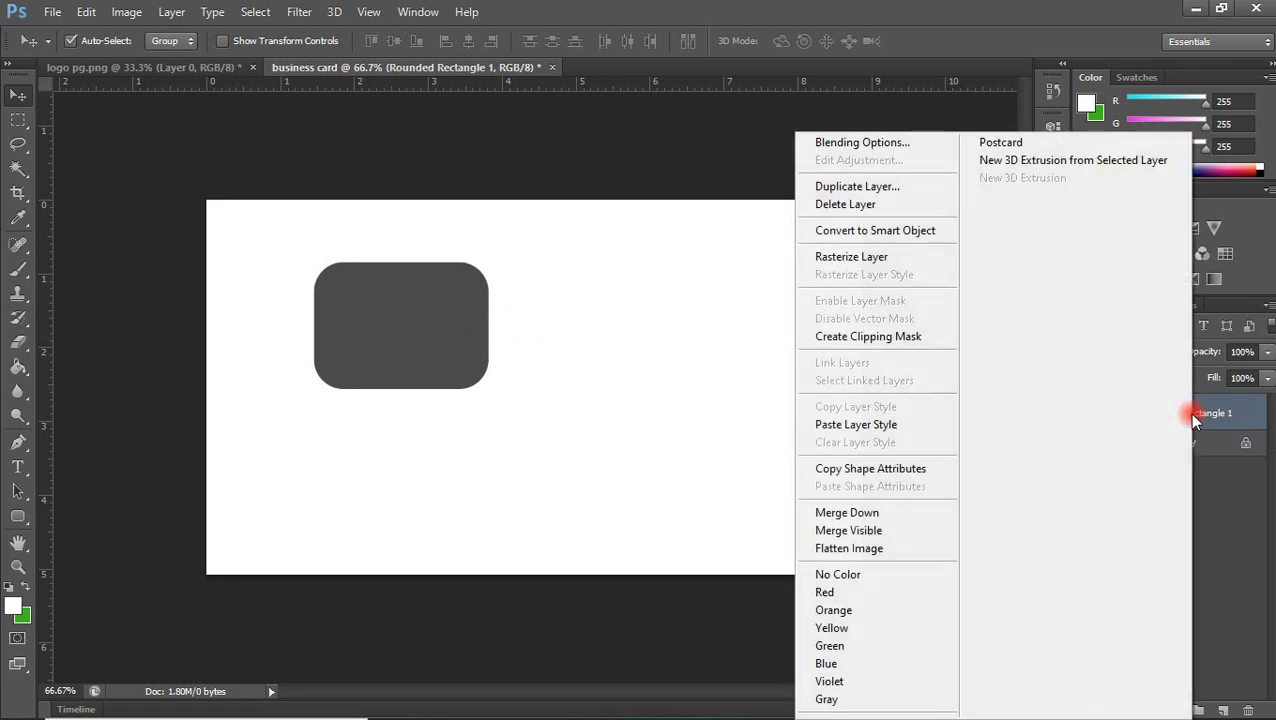
click(904, 258)
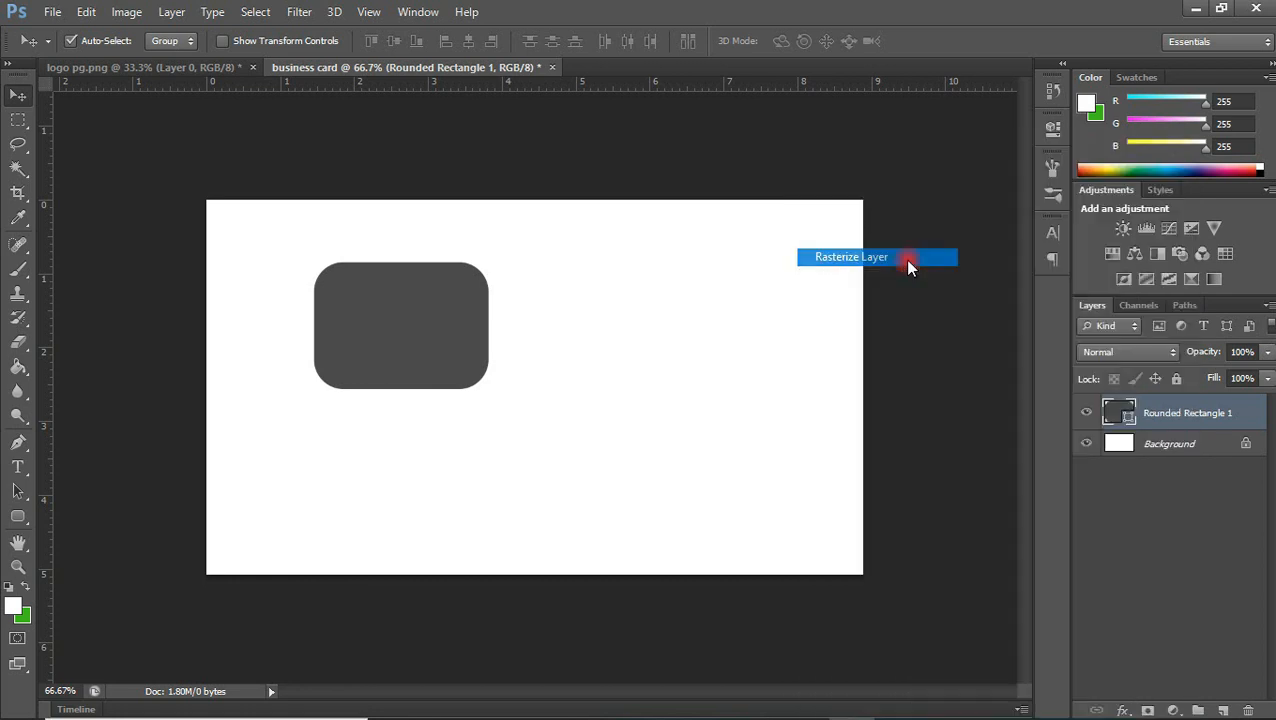
Cut away the right and bottom parts of the rounded rectangle with a rectangular marquee, keeping only its upper-left rounded corner
click(19, 121)
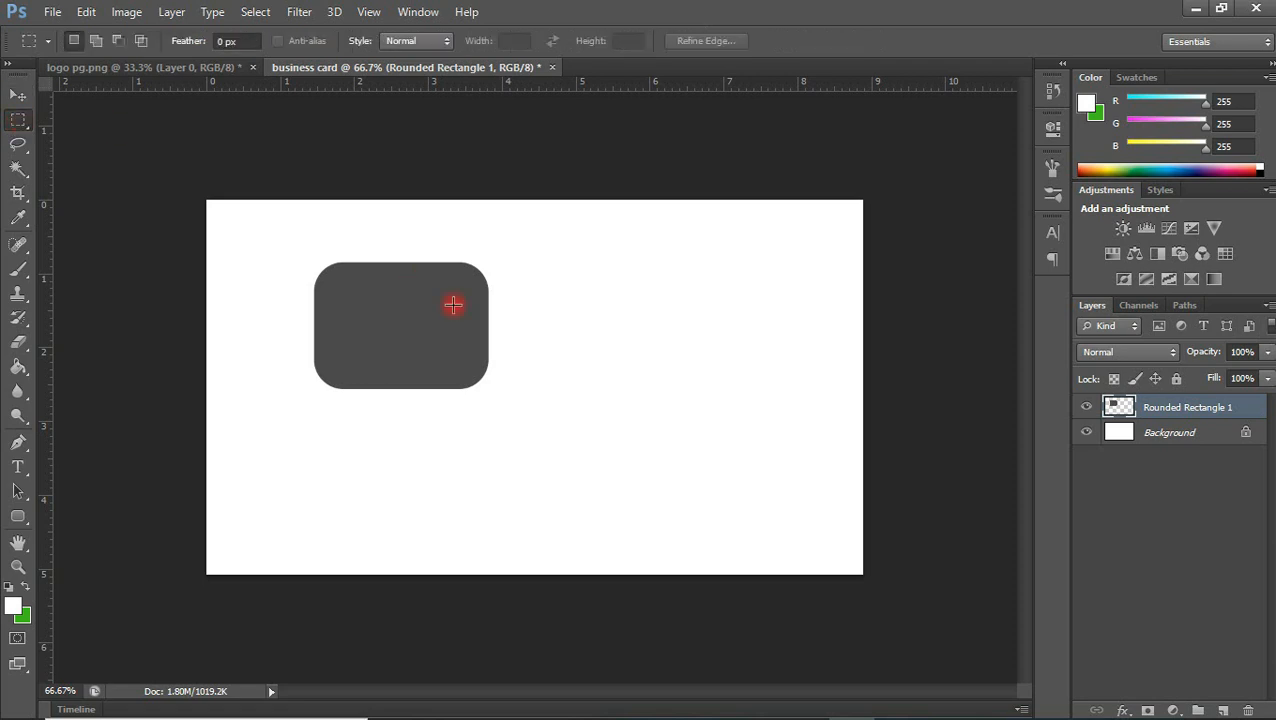
drag(426, 244, 561, 383)
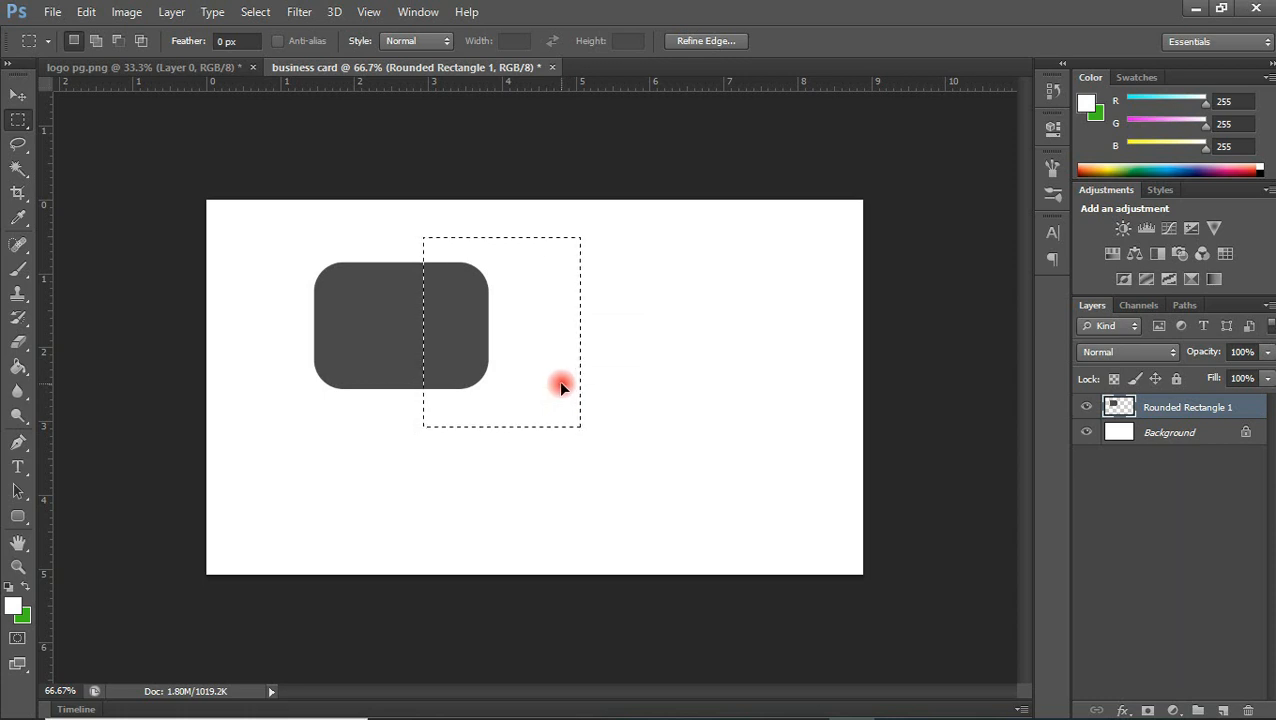
key(Delete)
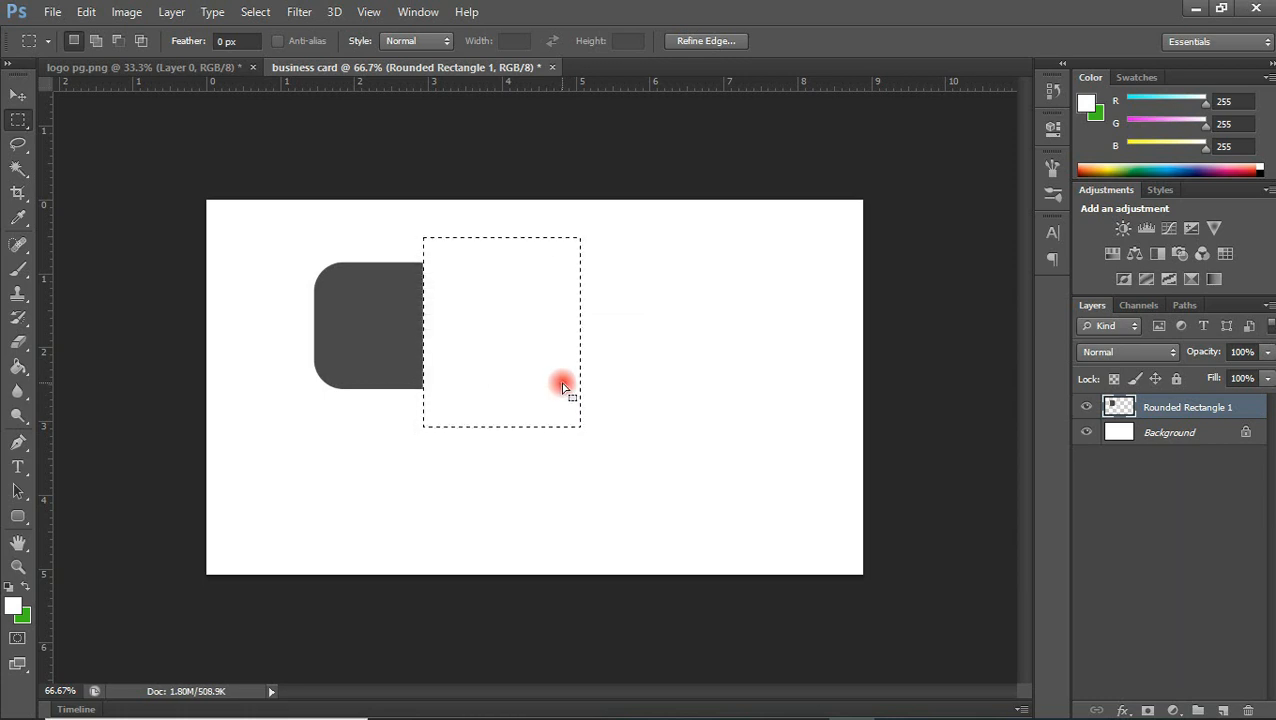
drag(501, 376, 387, 497)
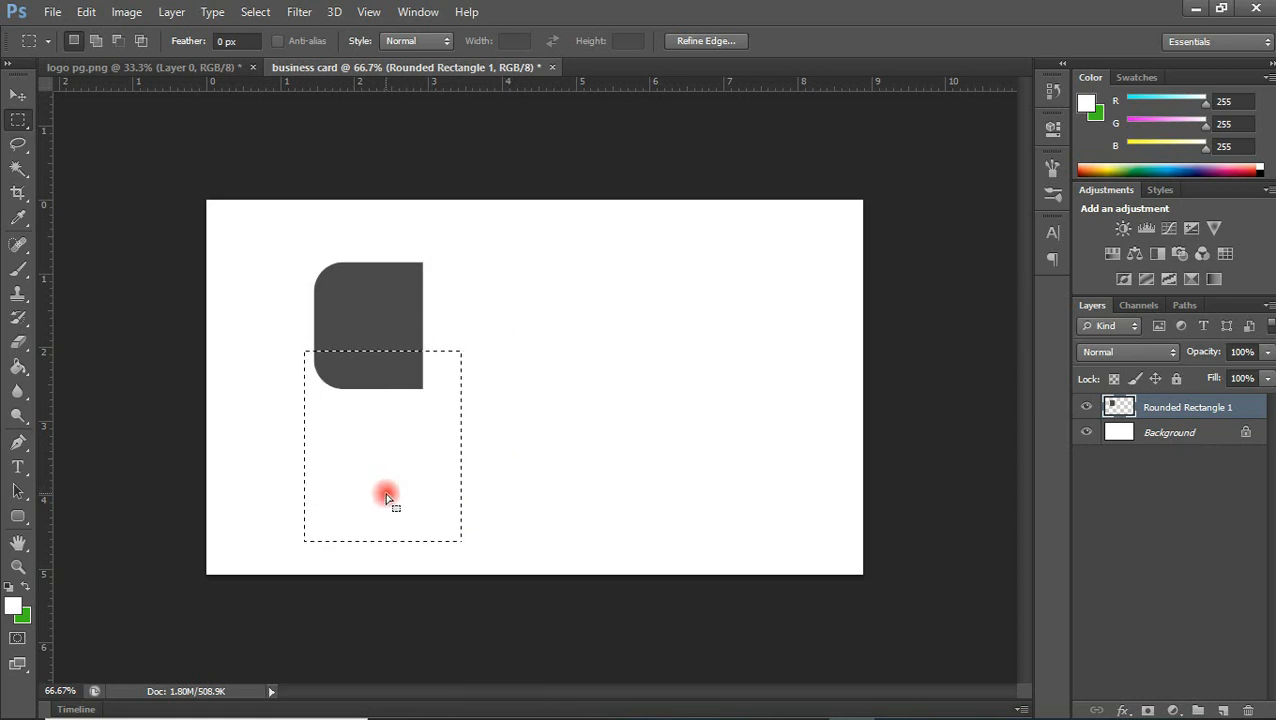
key(Delete)
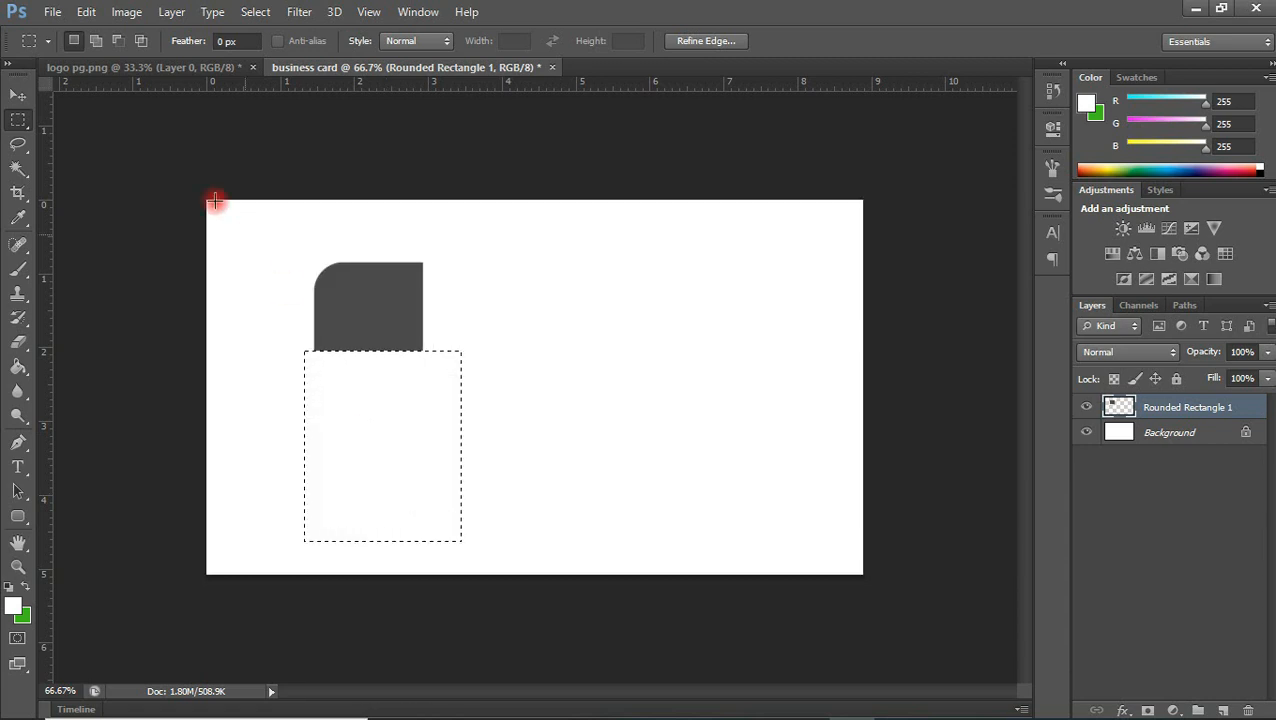
Clear the marquee selection and move the trimmed shape closer to the card's upper-left corner
click(19, 93)
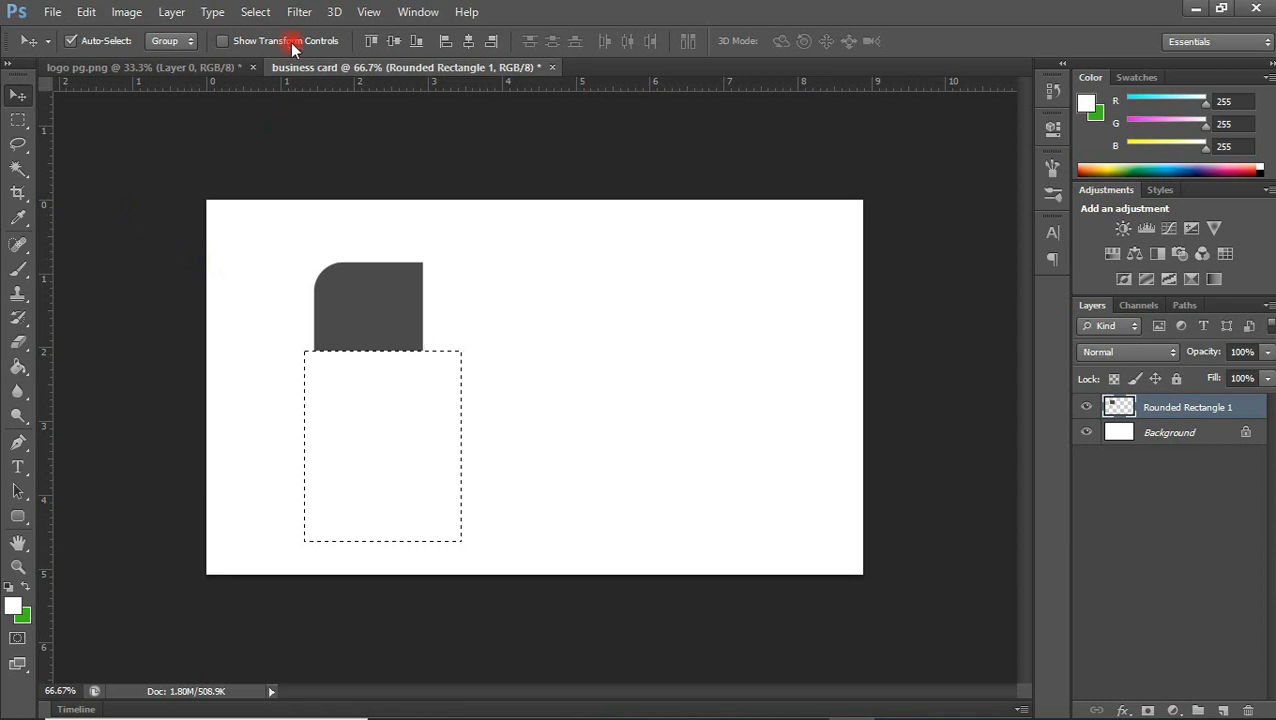
click(256, 14)
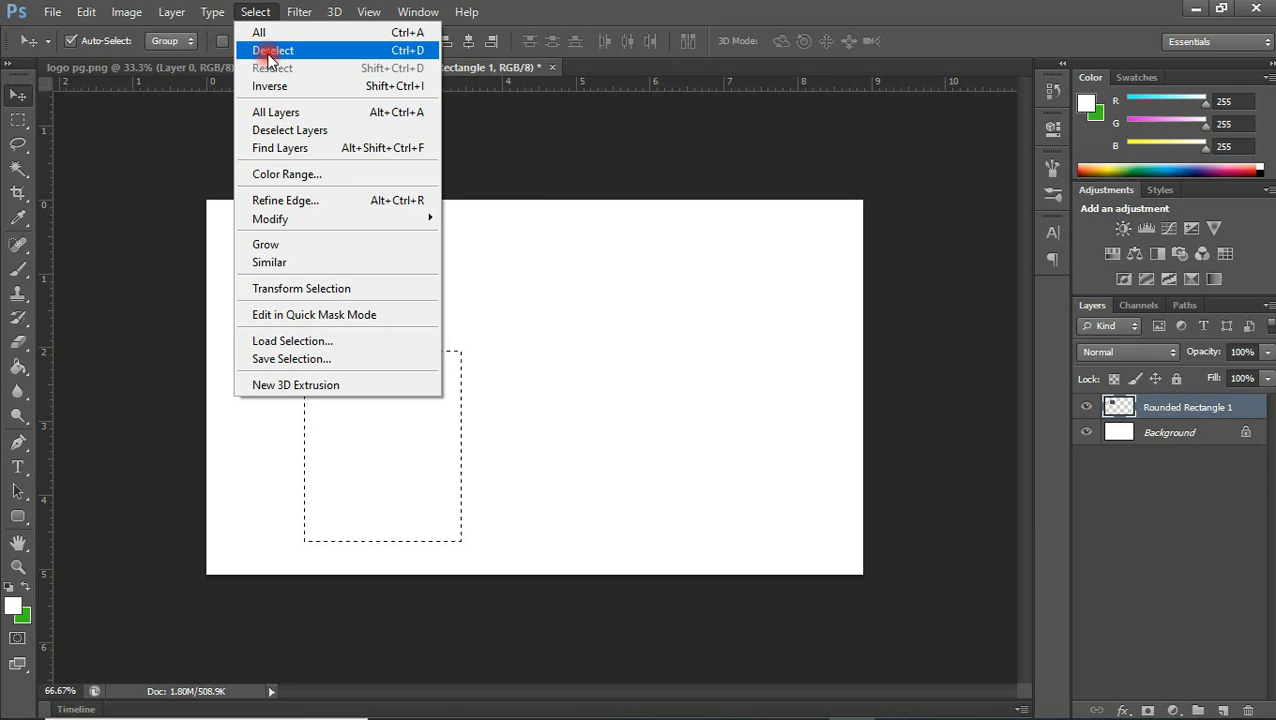
click(268, 55)
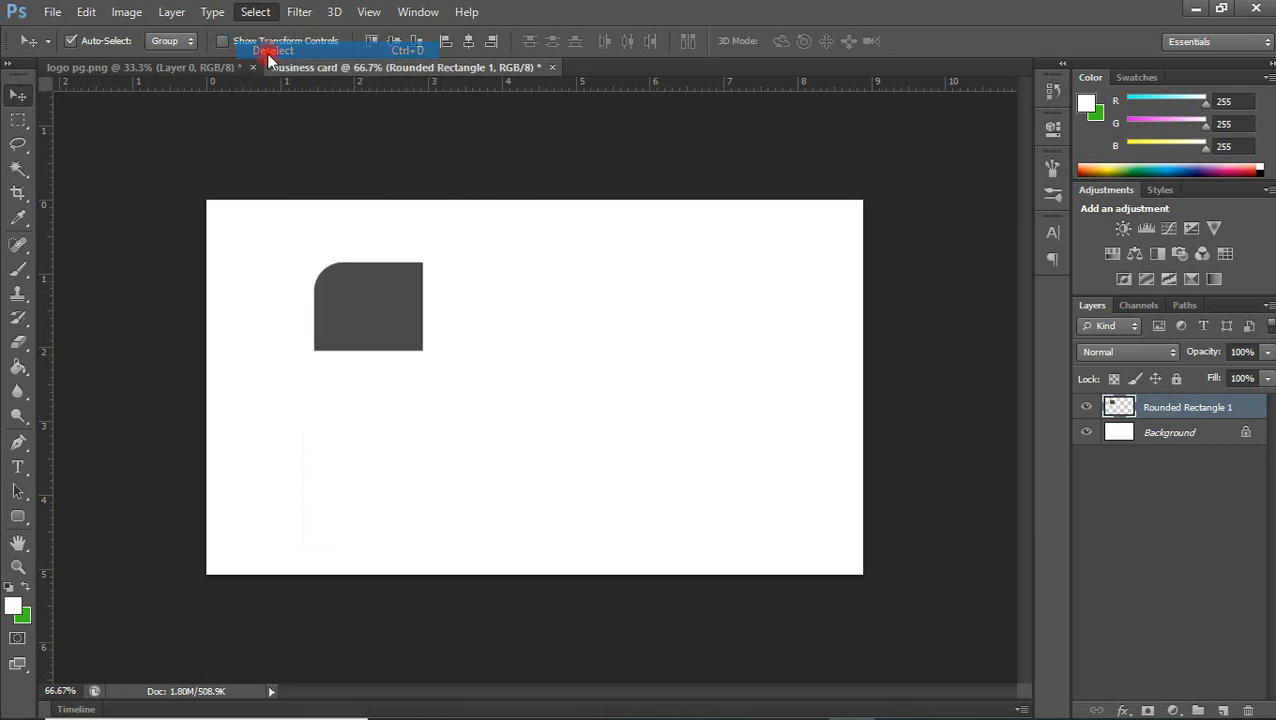
mouse_move(375, 287)
mouse_down()
mouse_move(362, 293)
mouse_move(347, 268)
mouse_move(367, 279)
mouse_move(353, 289)
mouse_move(352, 277)
mouse_up()
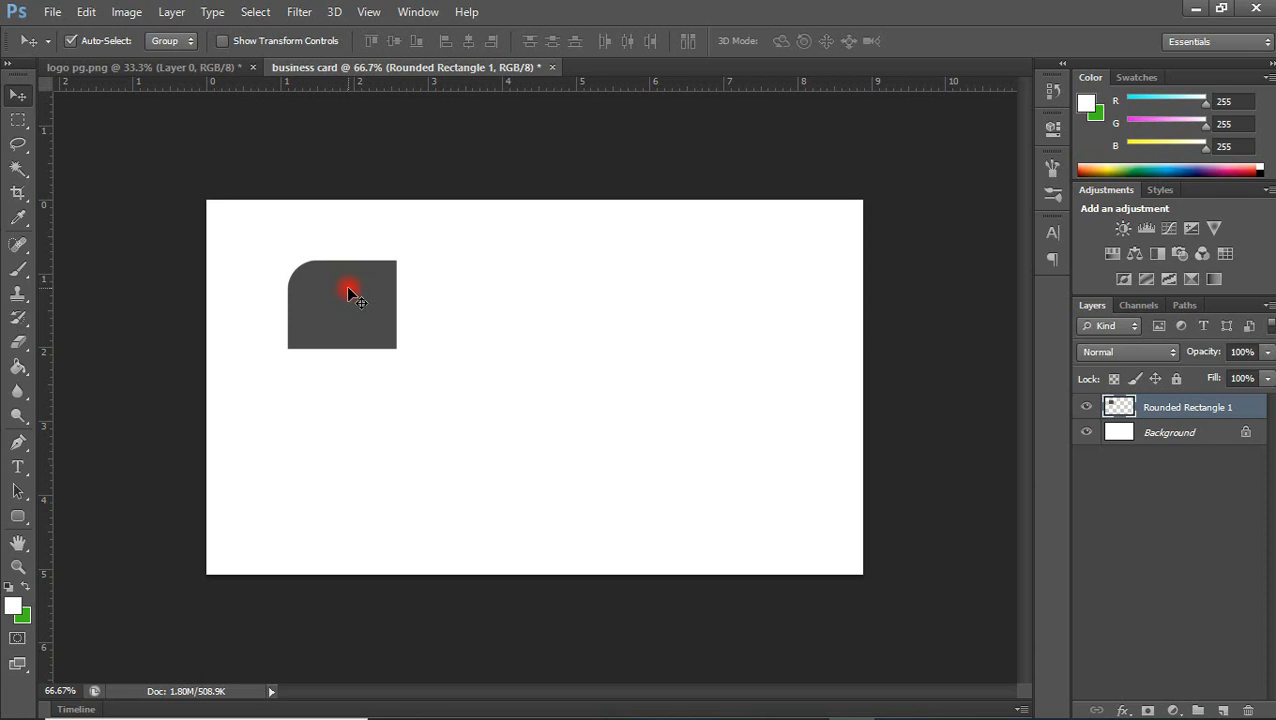
drag(334, 283, 325, 274)
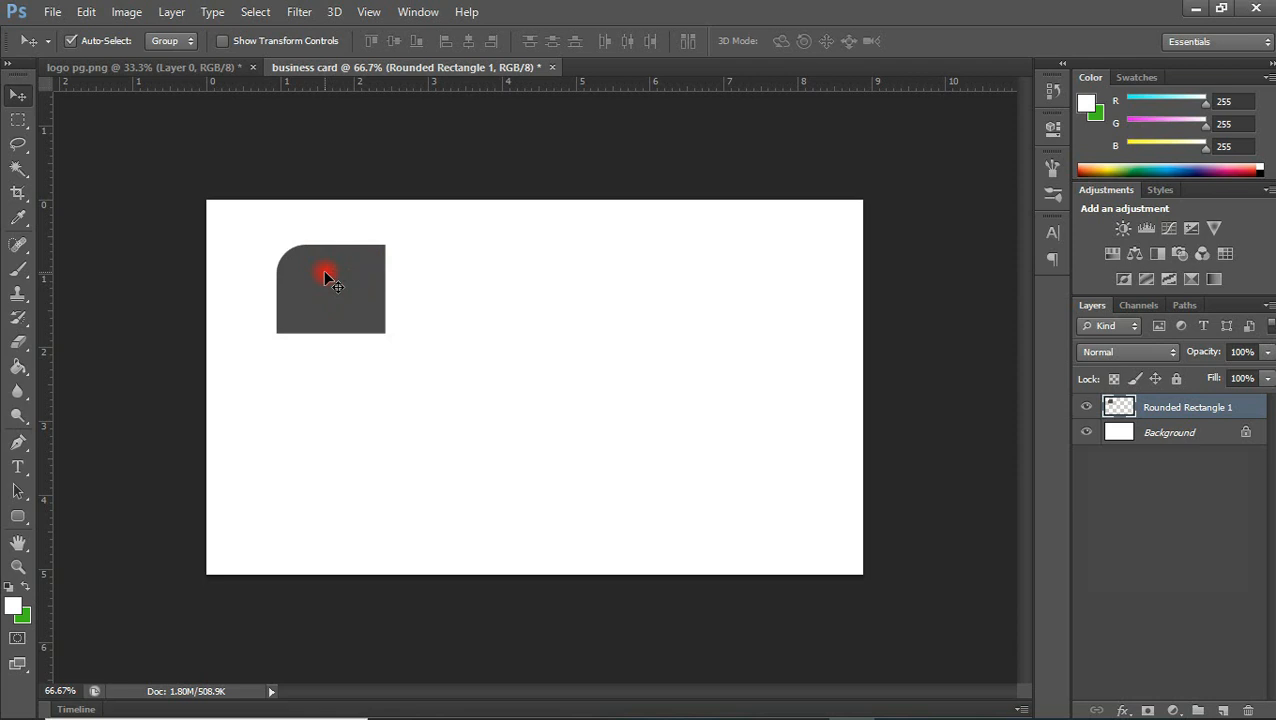
Duplicate the Rounded Rectangle 1 layer within the same document and place the copy diagonally below and right of the original
right_click(1193, 410)
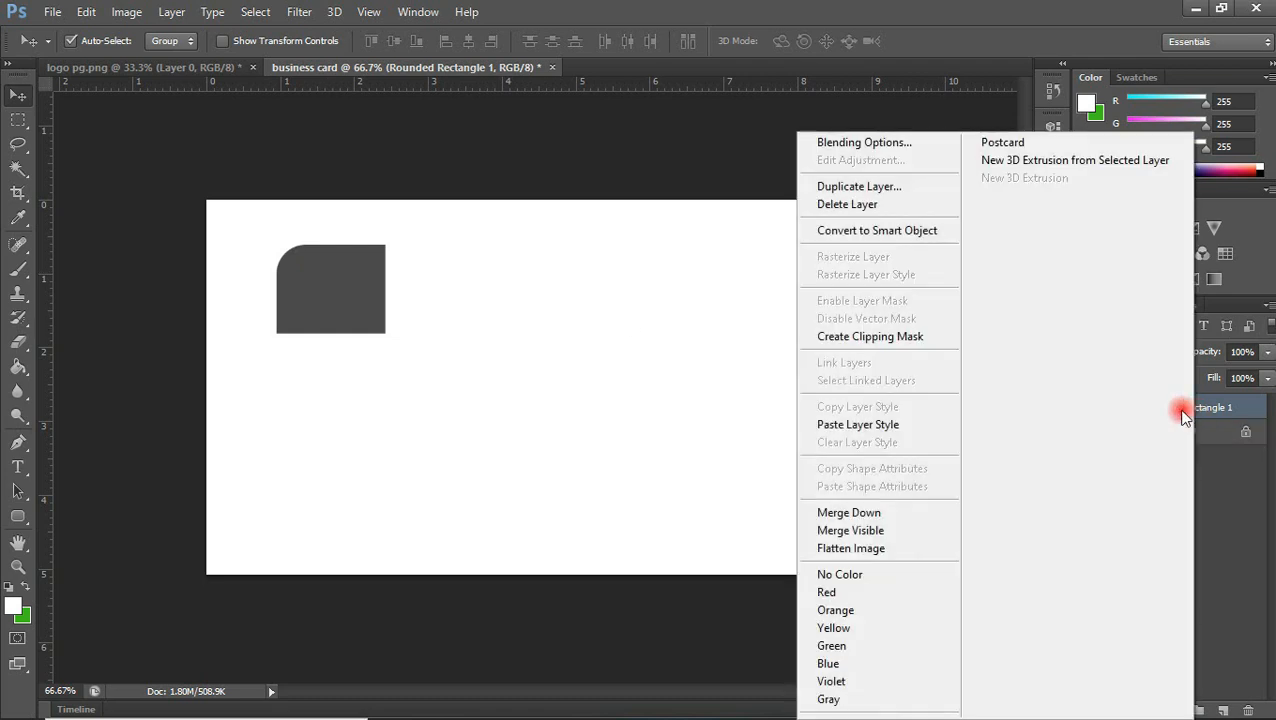
click(900, 187)
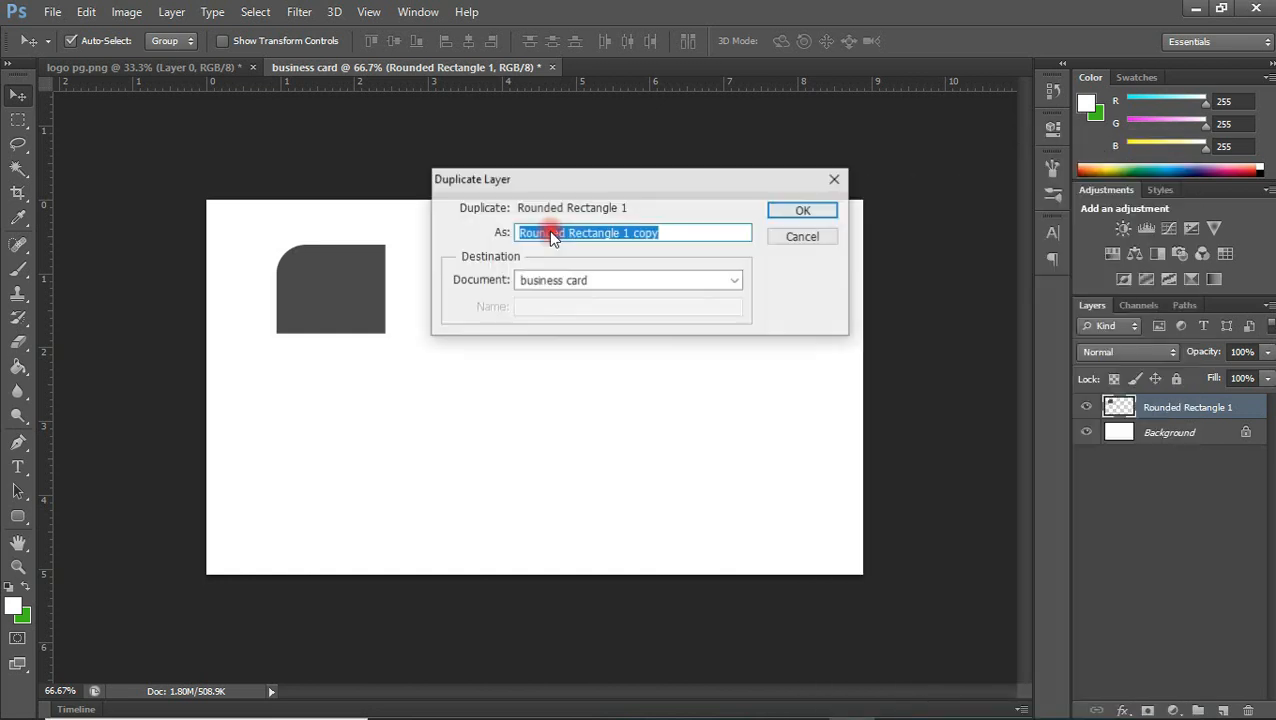
click(801, 212)
drag(359, 290, 449, 395)
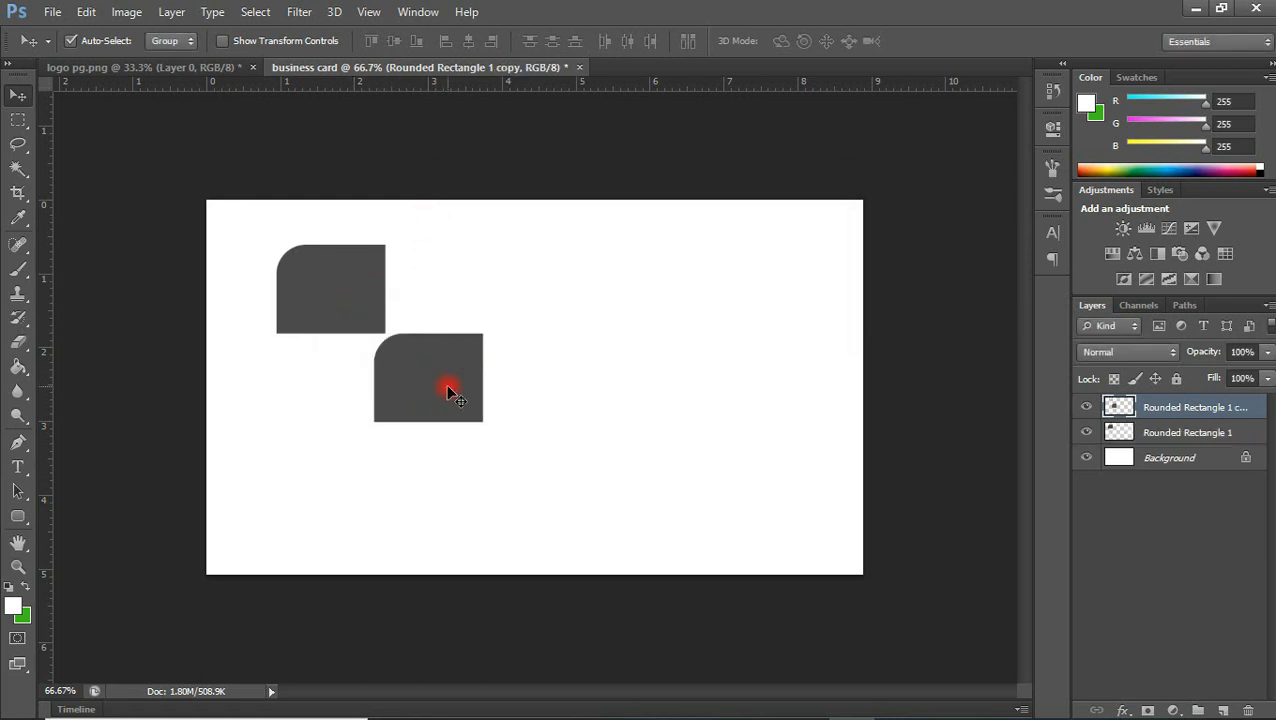
Rotate the copy 180° and position it so its upper-left corner meets the original's lower-right corner, nudged slightly down
key(ctrl+t)
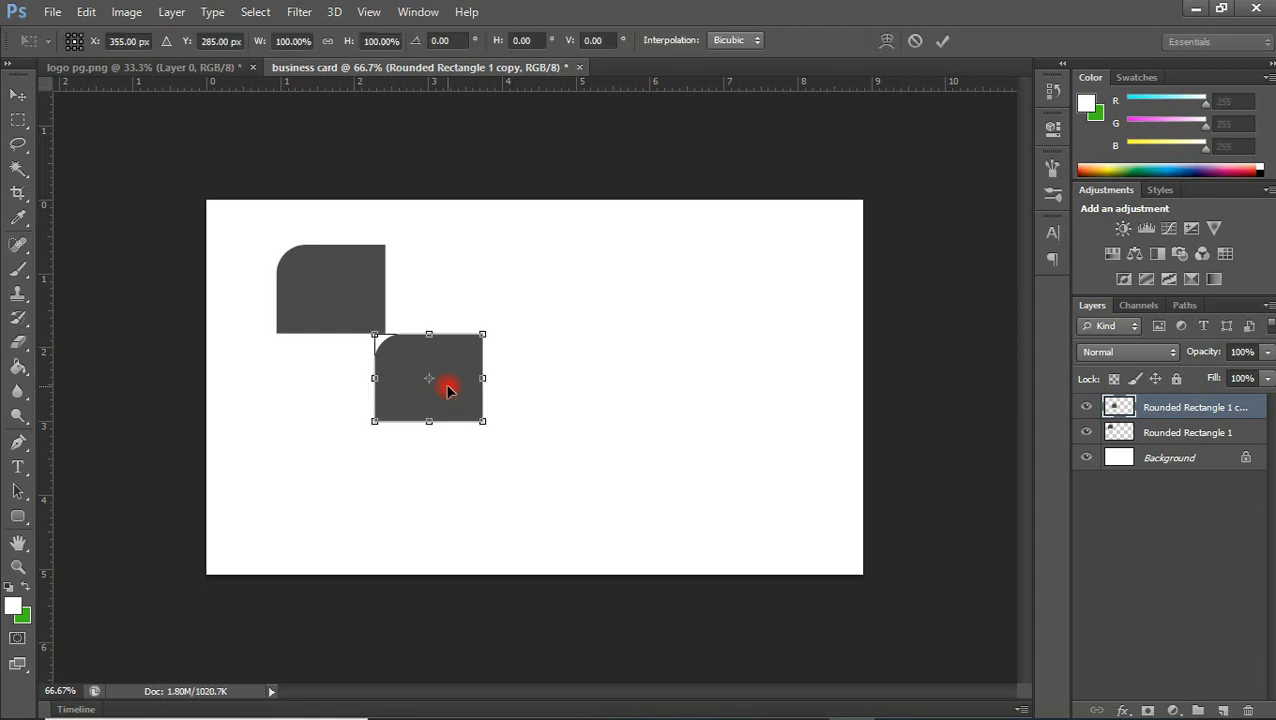
right_click(447, 391)
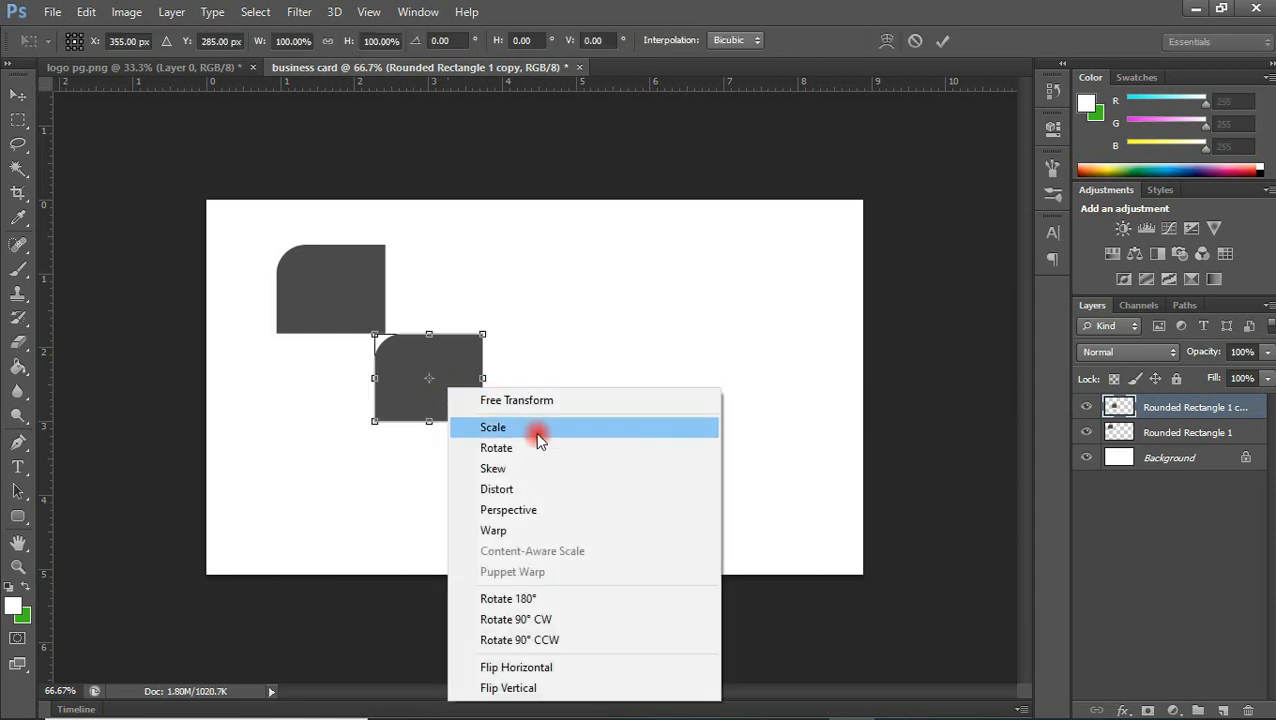
click(531, 600)
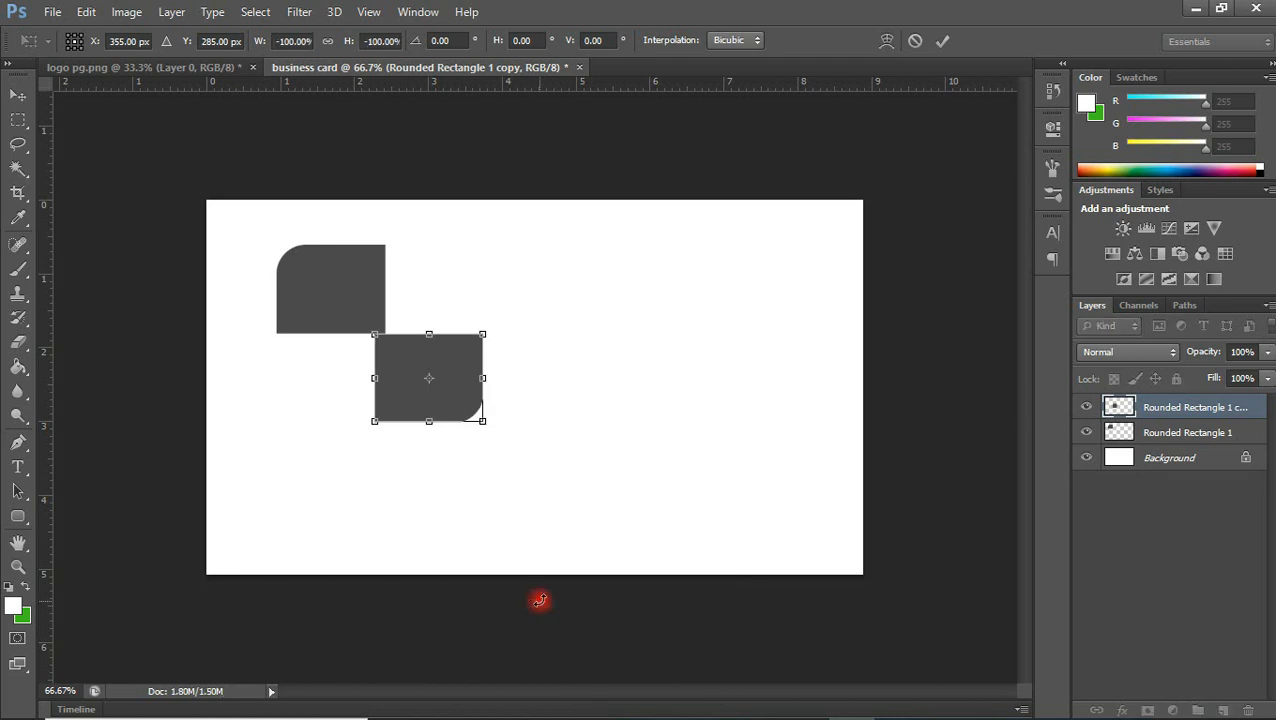
drag(465, 408, 477, 411)
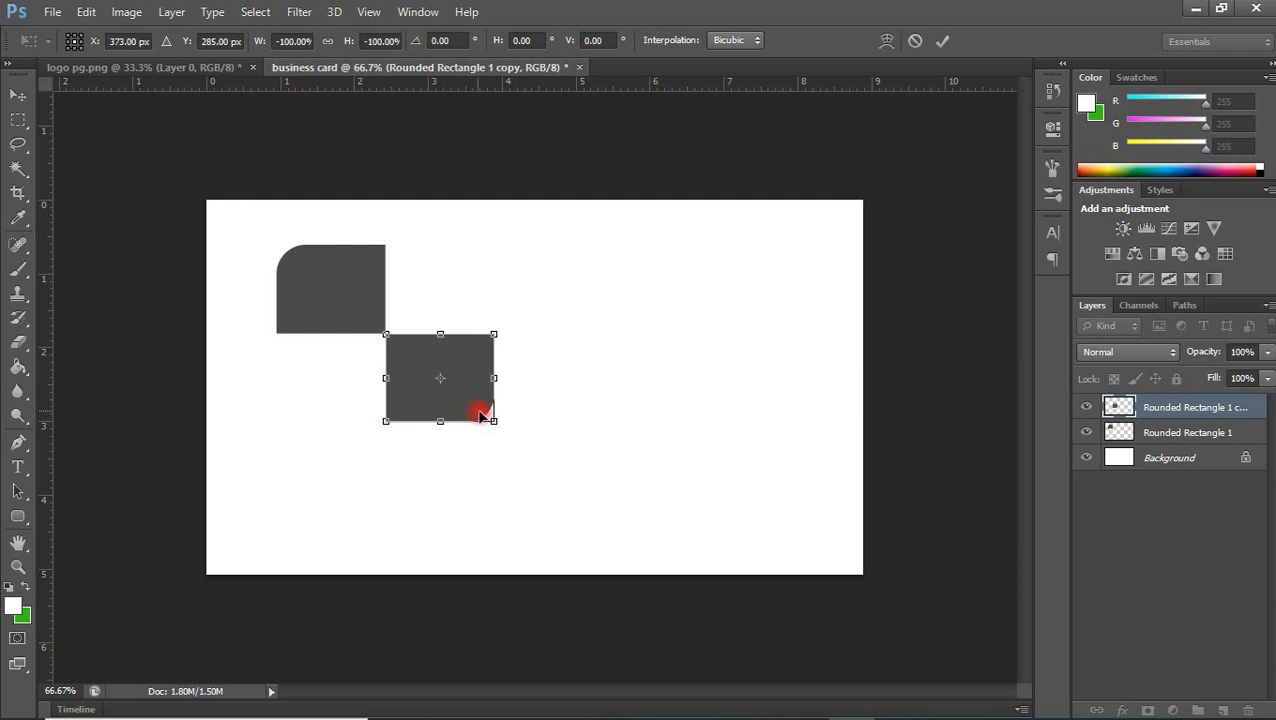
key(Return)
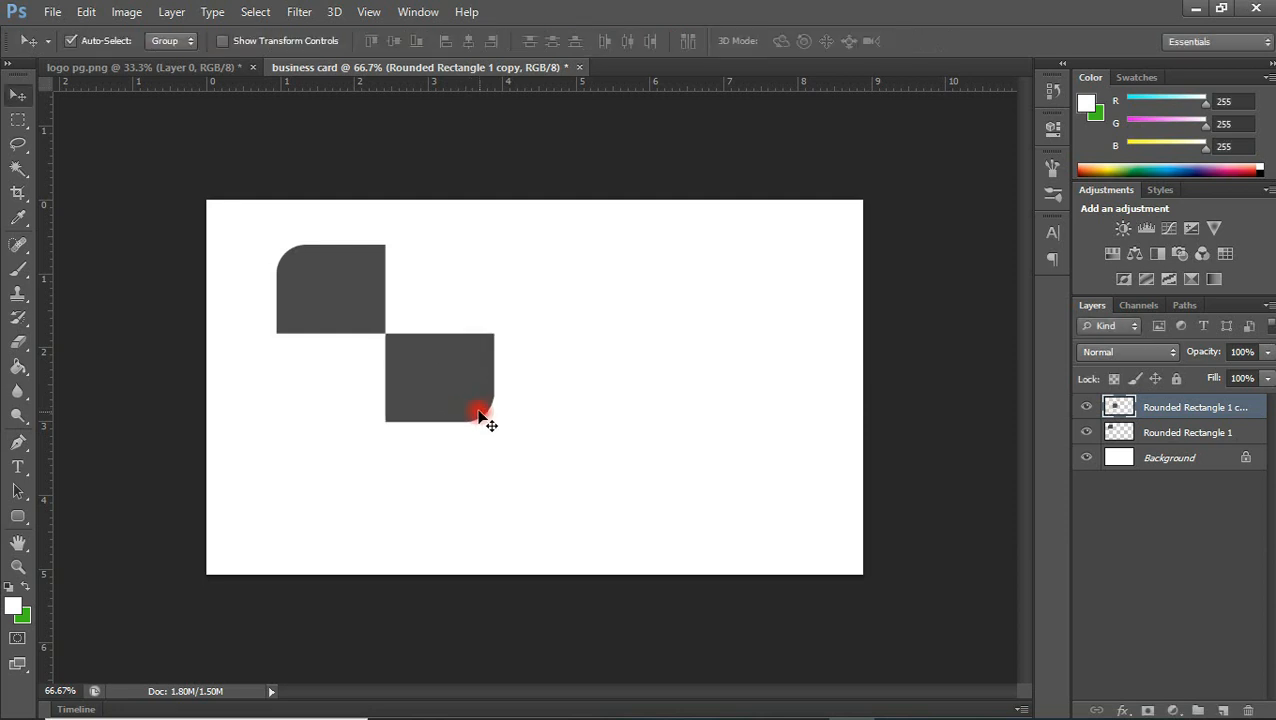
key(Down)
key(Down)
Duplicate the lower-right grey shape and move the copy up beside the upper-left shape, leaving thin gaps to both neighbours
key(ctrl+j)
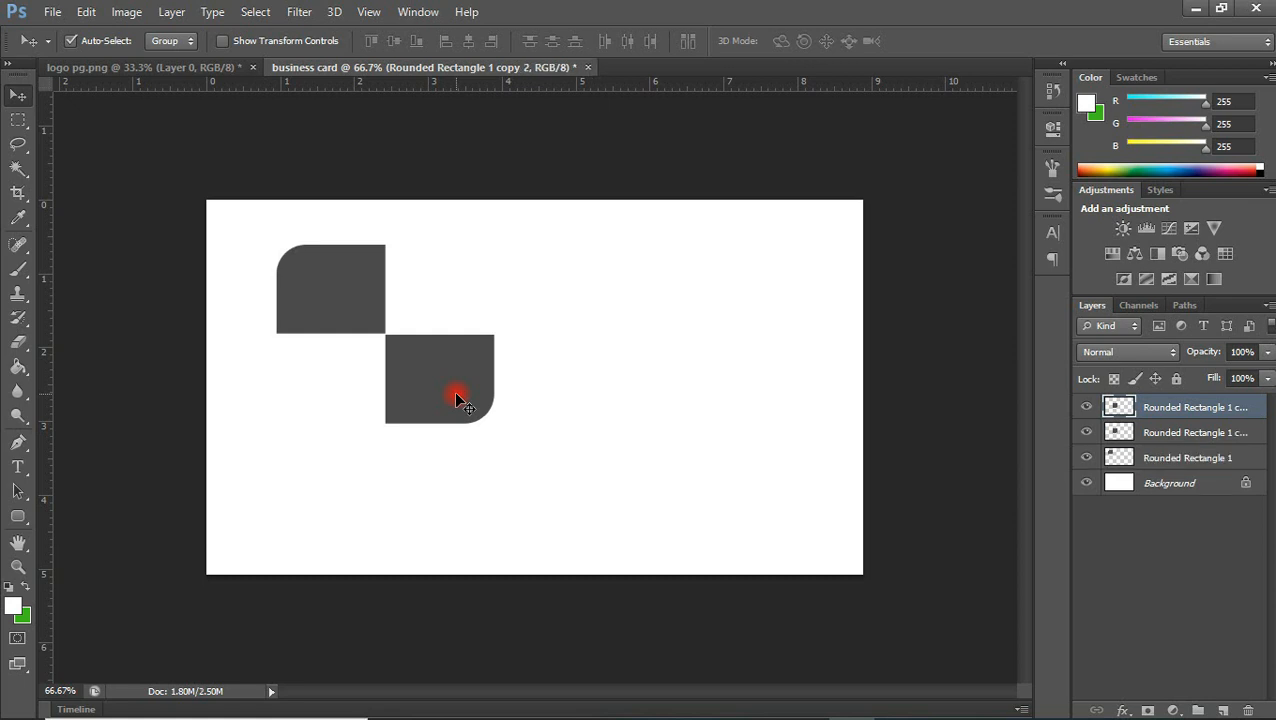
key(shift+Up)
key(shift+Up)
key(shift+Up)
key(shift+Up)
key(shift+Up)
key(shift+Up)
key(shift+Up)
key(shift+Up)
key(shift+Up)
key(shift+Up)
key(shift+Up)
key(shift+Up)
key(shift+Up)
key(shift+Up)
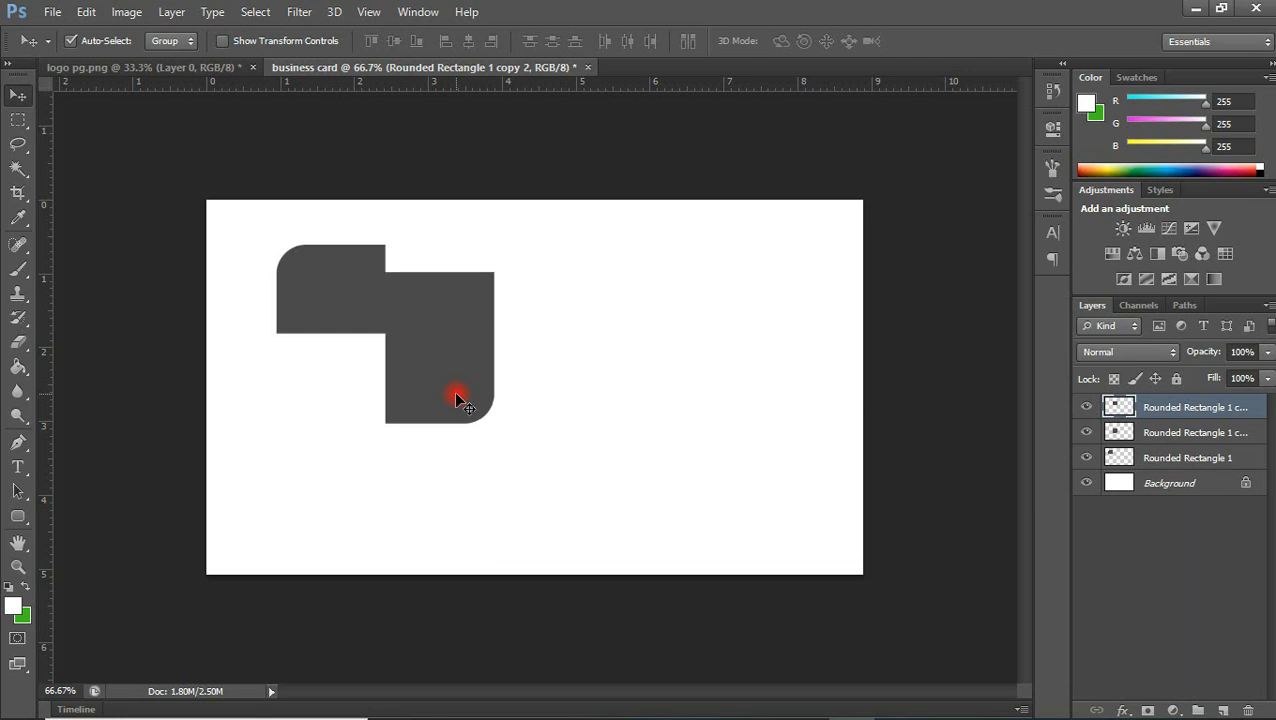
key(shift+Up)
key(Right)
key(Right)
key(Right)
key(Right)
key(Right)
key(Right)
key(Right)
key(Down)
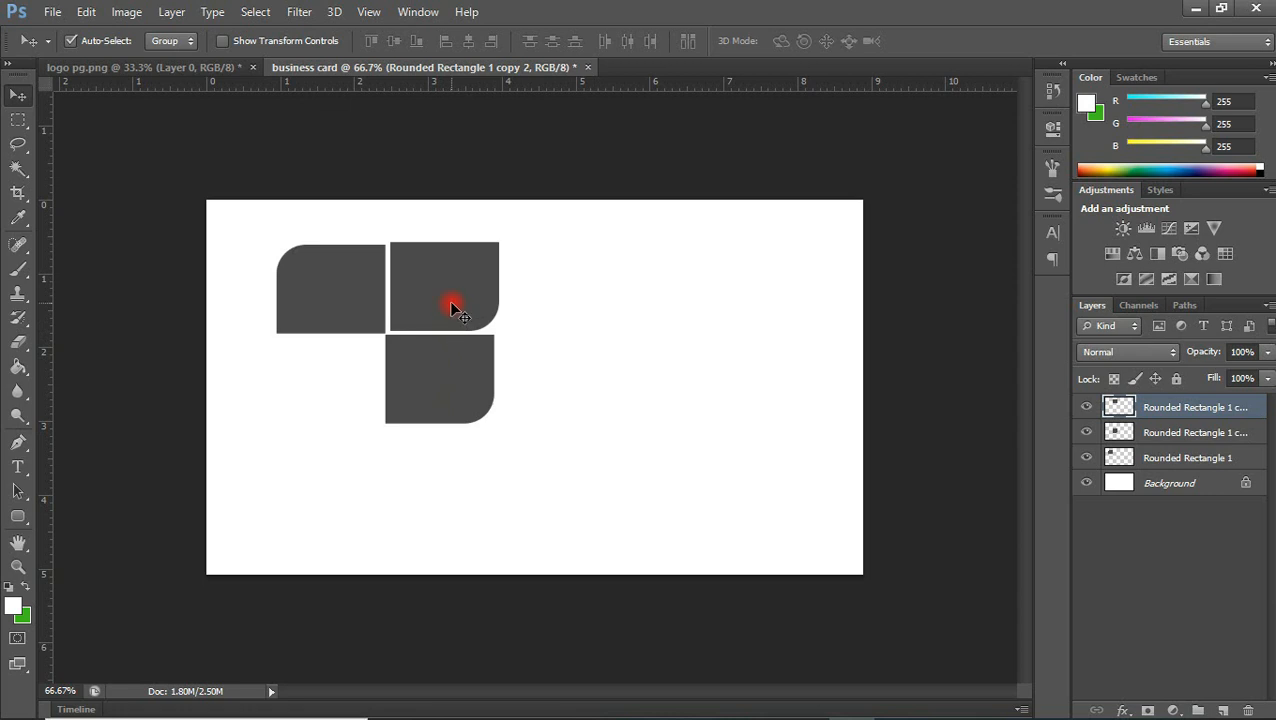
Try 180° and 90° rotations on the new copy with Free Transform
key(ctrl+t)
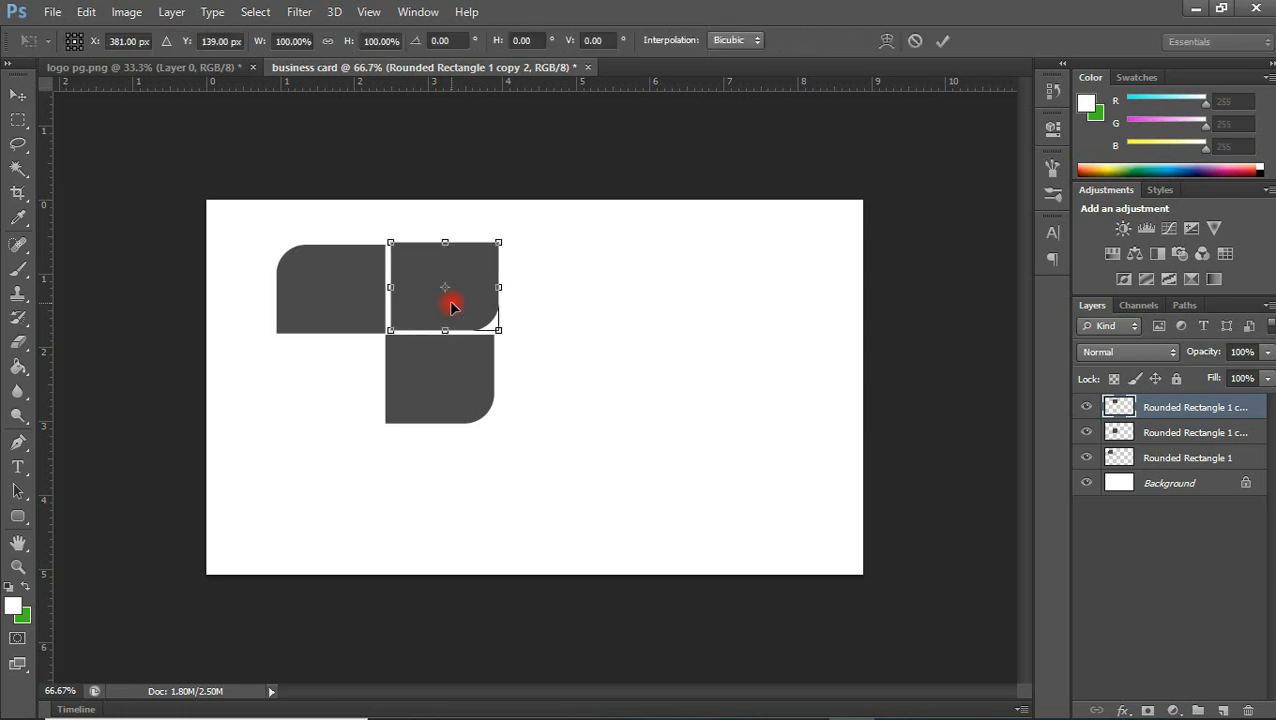
right_click(451, 305)
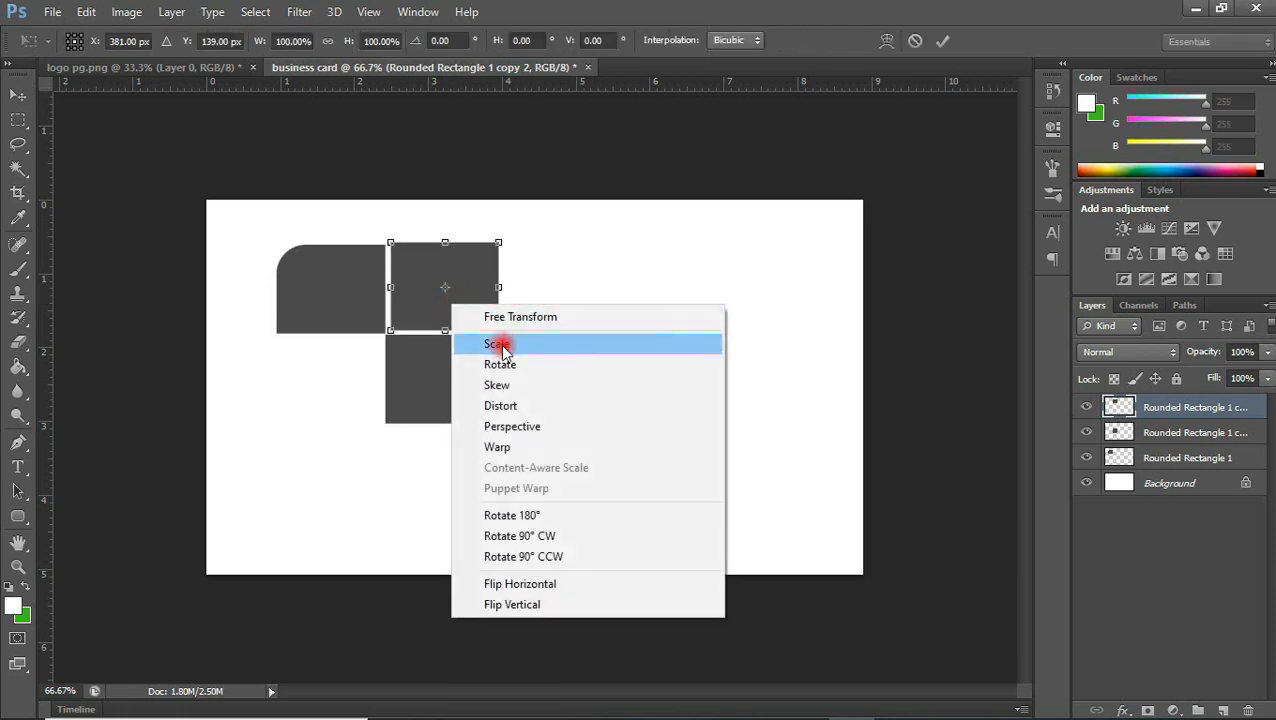
click(527, 516)
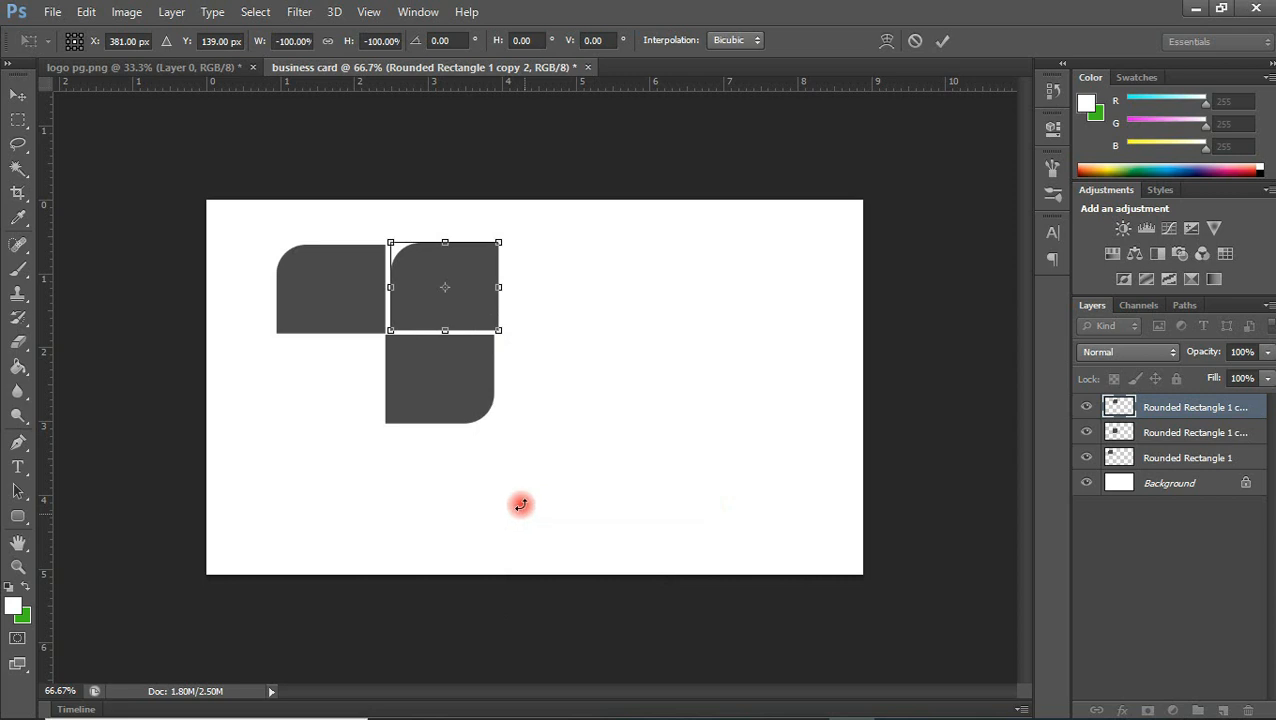
right_click(478, 312)
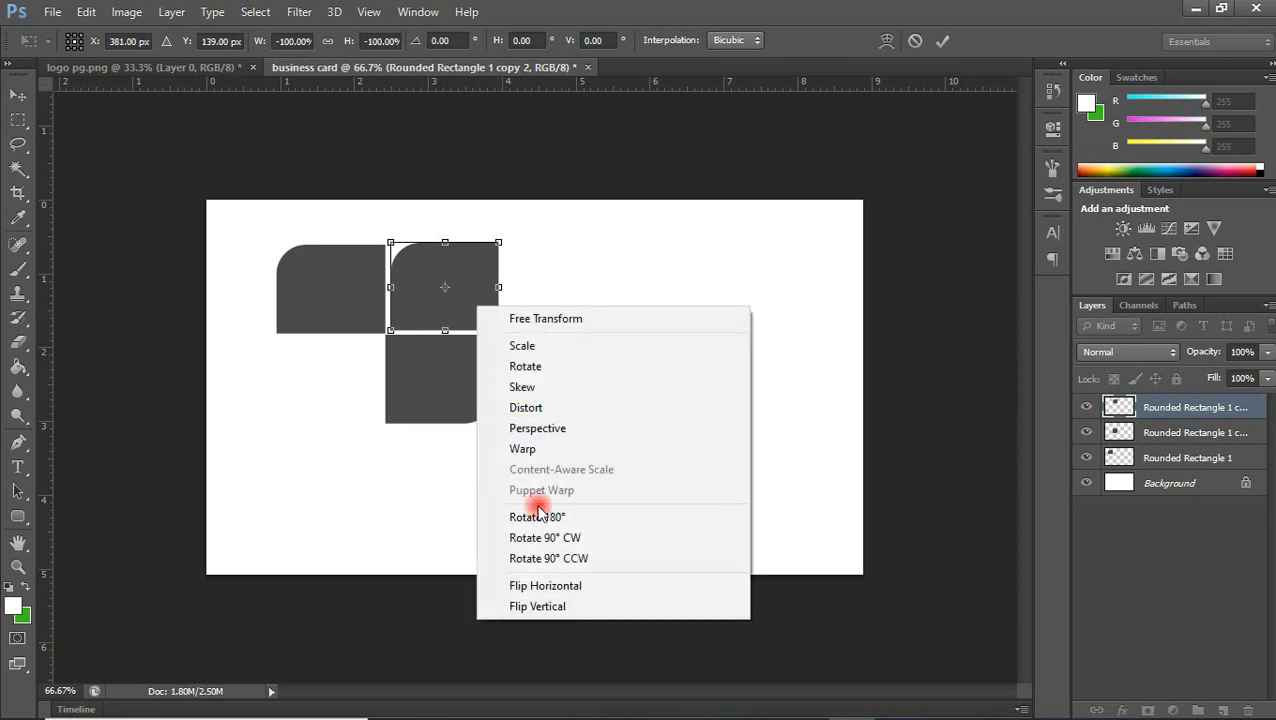
click(545, 537)
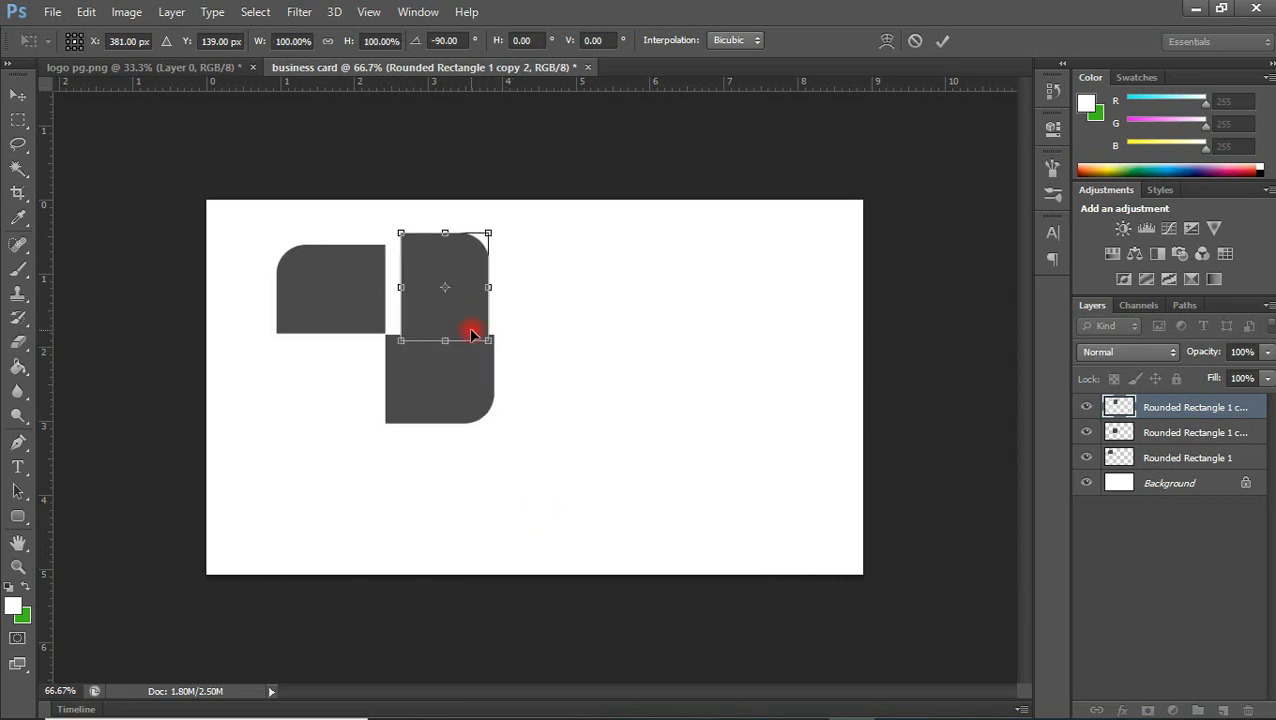
key(ctrl+z)
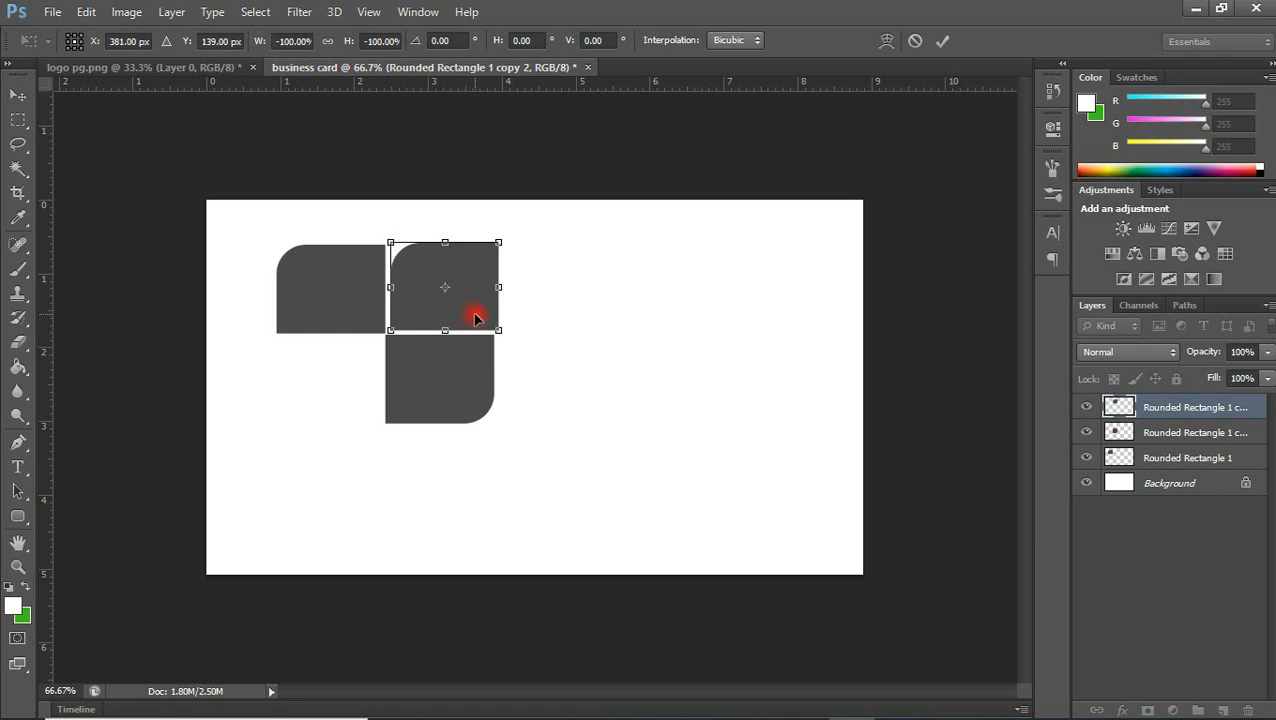
right_click(475, 317)
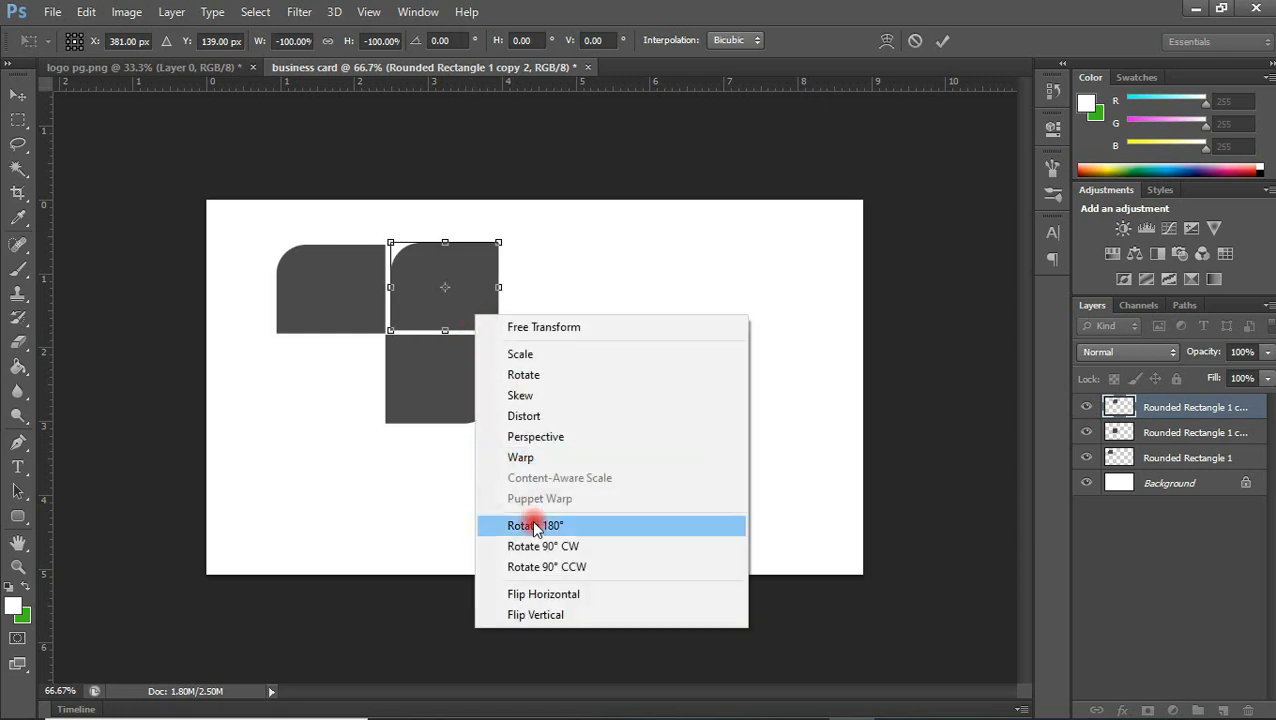
click(545, 566)
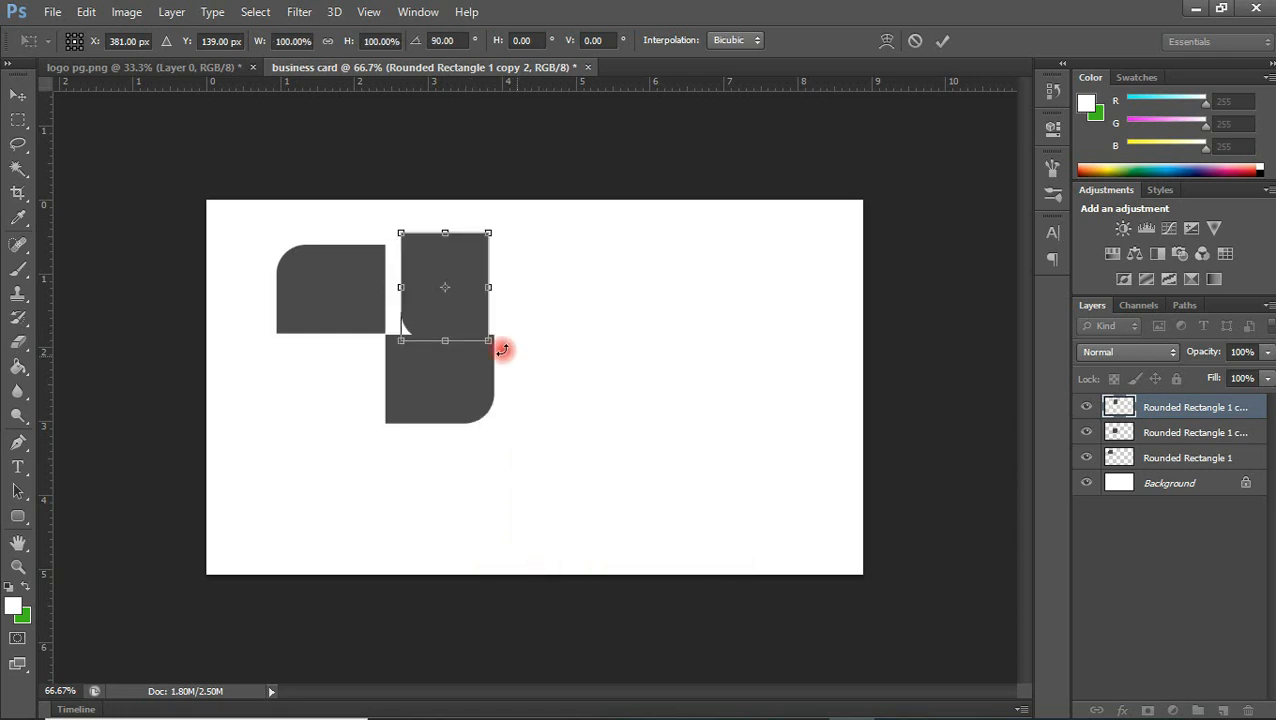
right_click(468, 332)
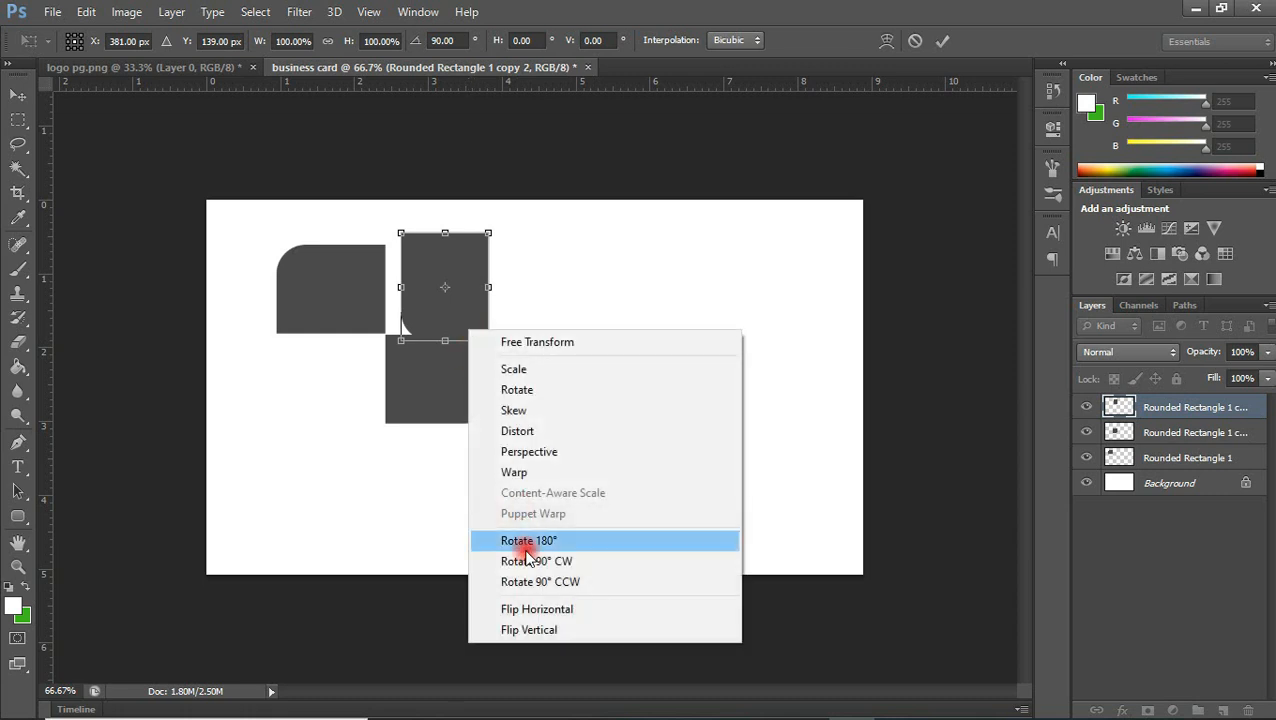
click(525, 544)
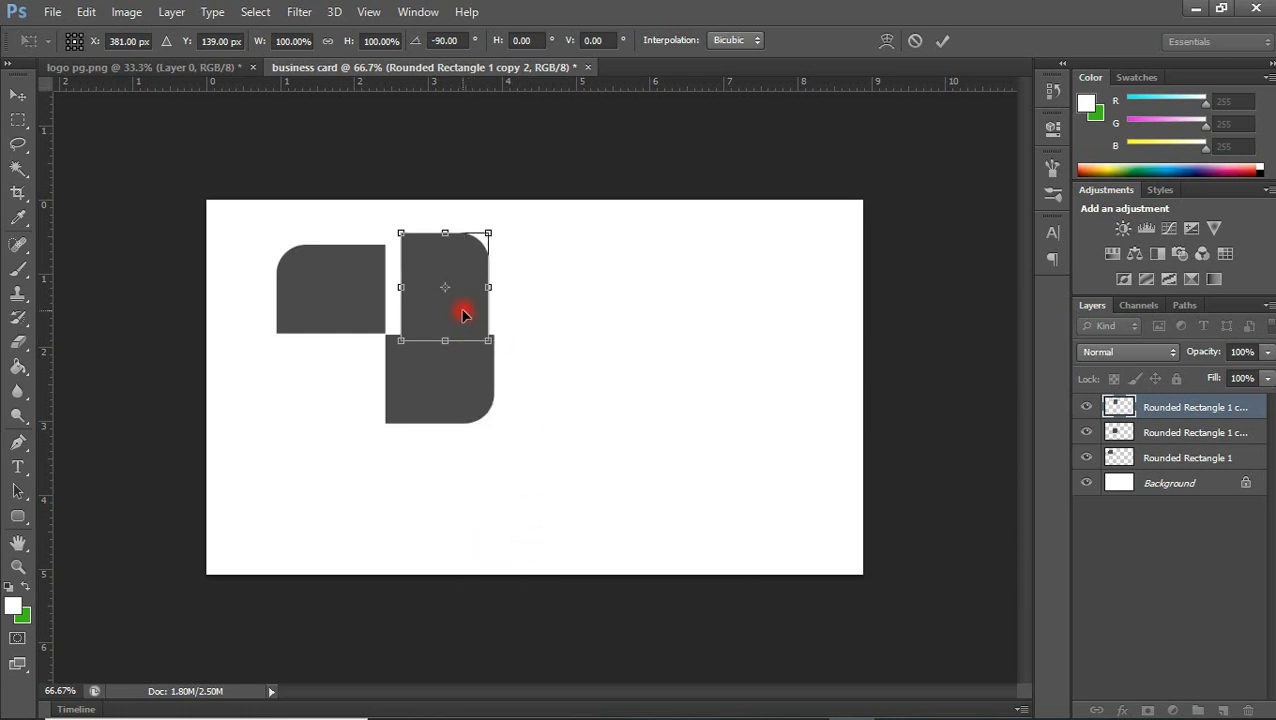
right_click(463, 316)
click(508, 541)
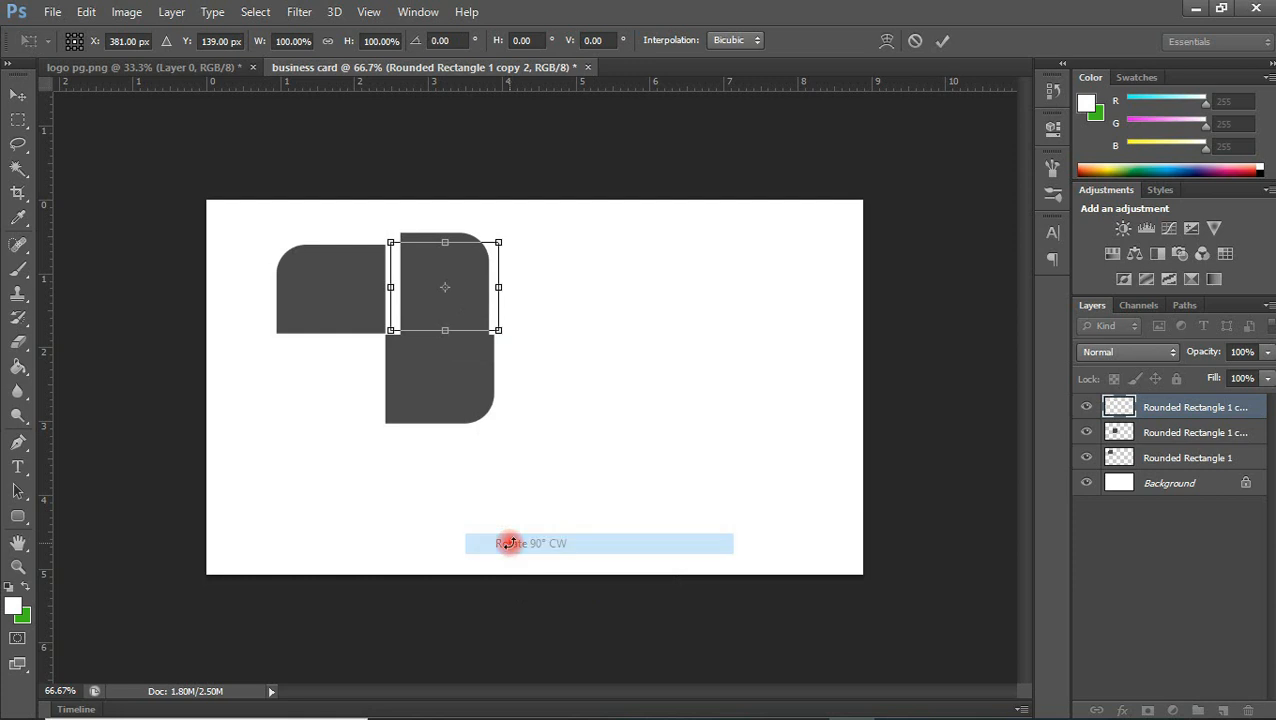
Flip the copy vertically, scale it down to about 77% towards its lower-left corner and apply the transform
right_click(463, 323)
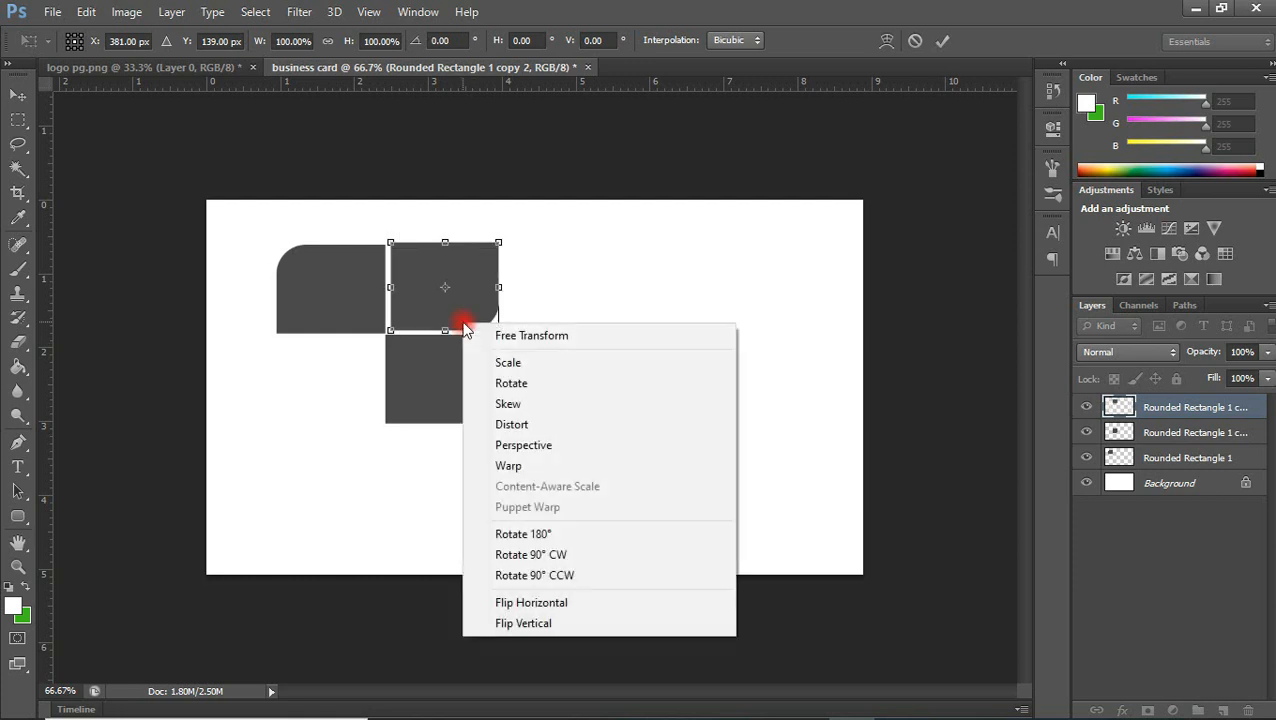
click(523, 623)
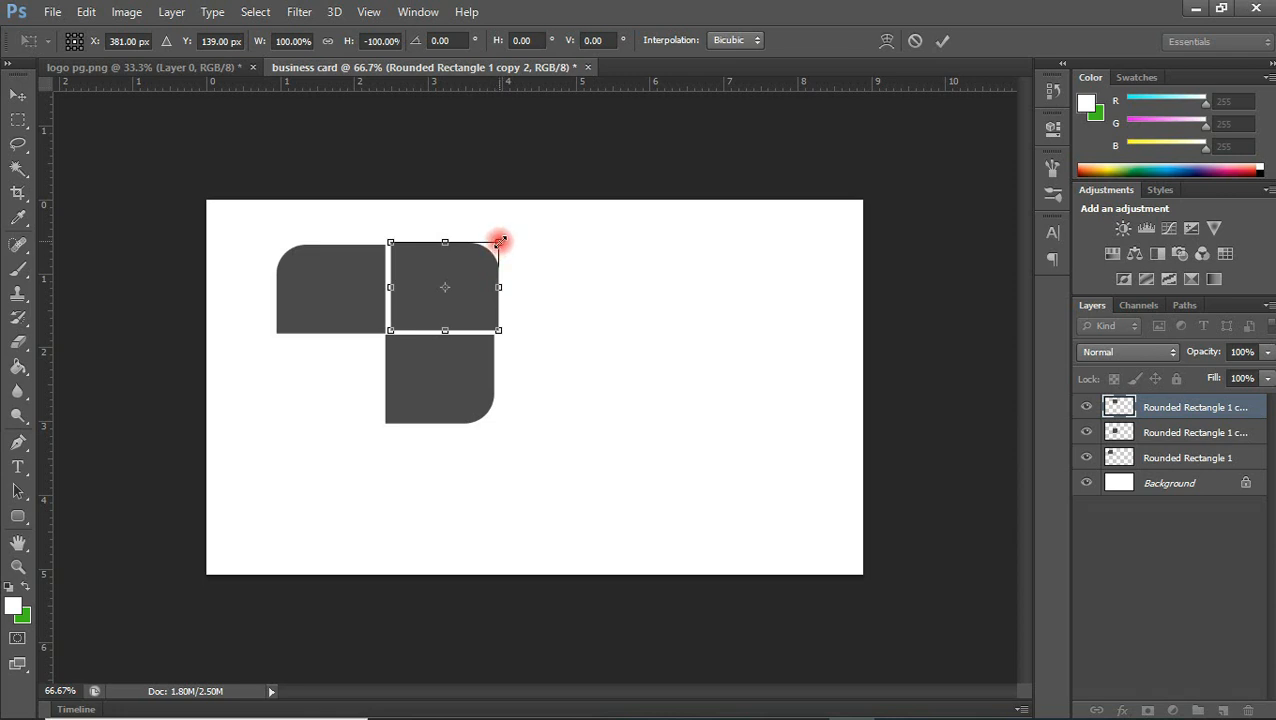
drag(500, 241, 476, 263)
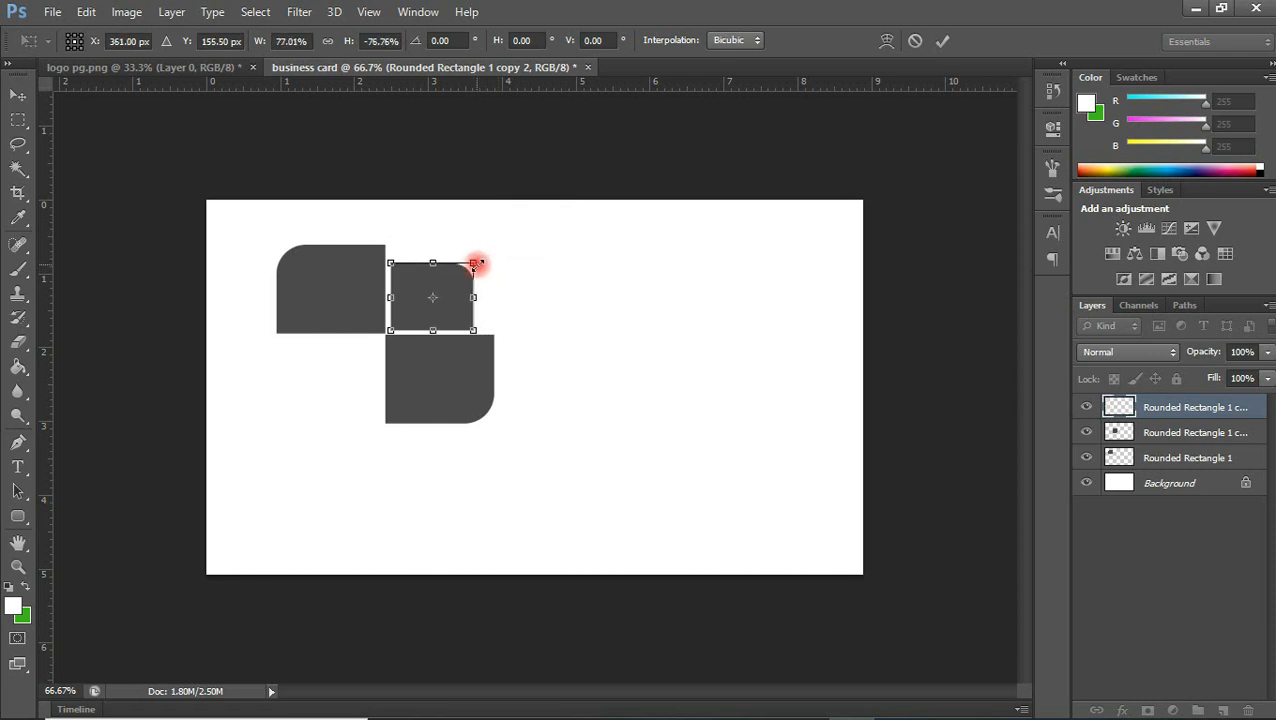
key(Return)
Duplicate the small upper-right shape and place the copy in the empty space below the upper-left shape
click(448, 281)
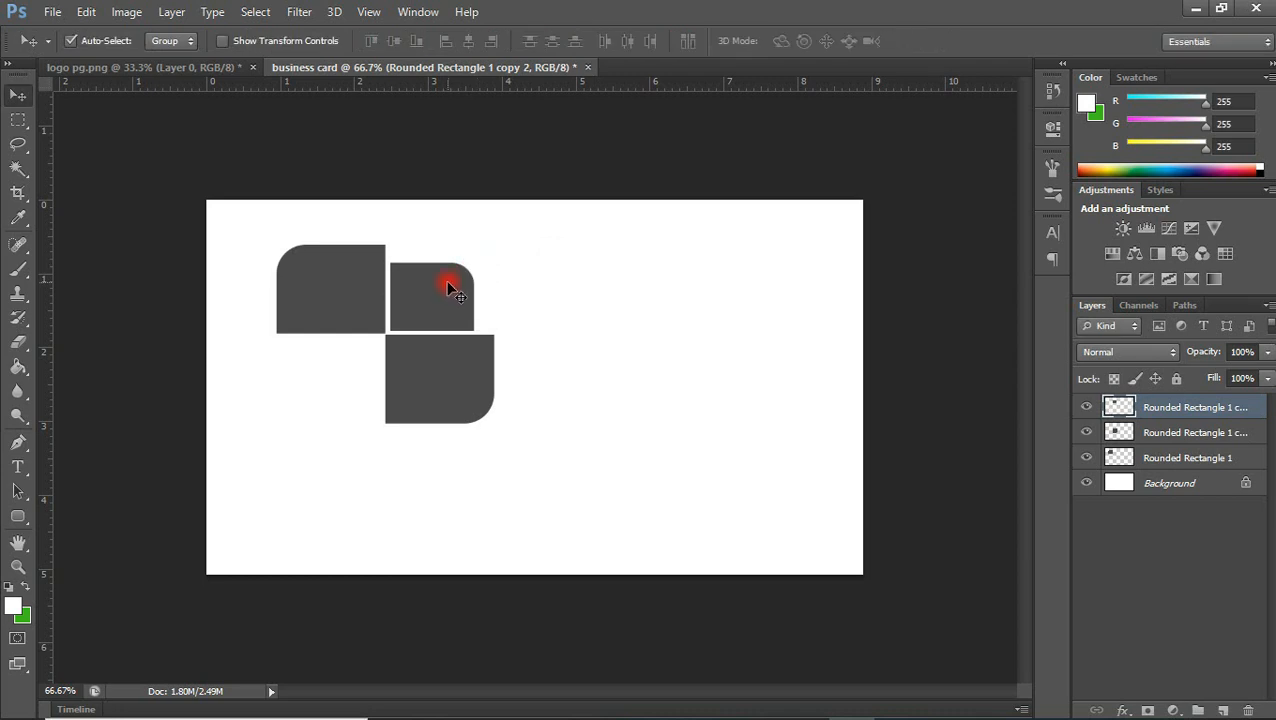
key(ctrl+j)
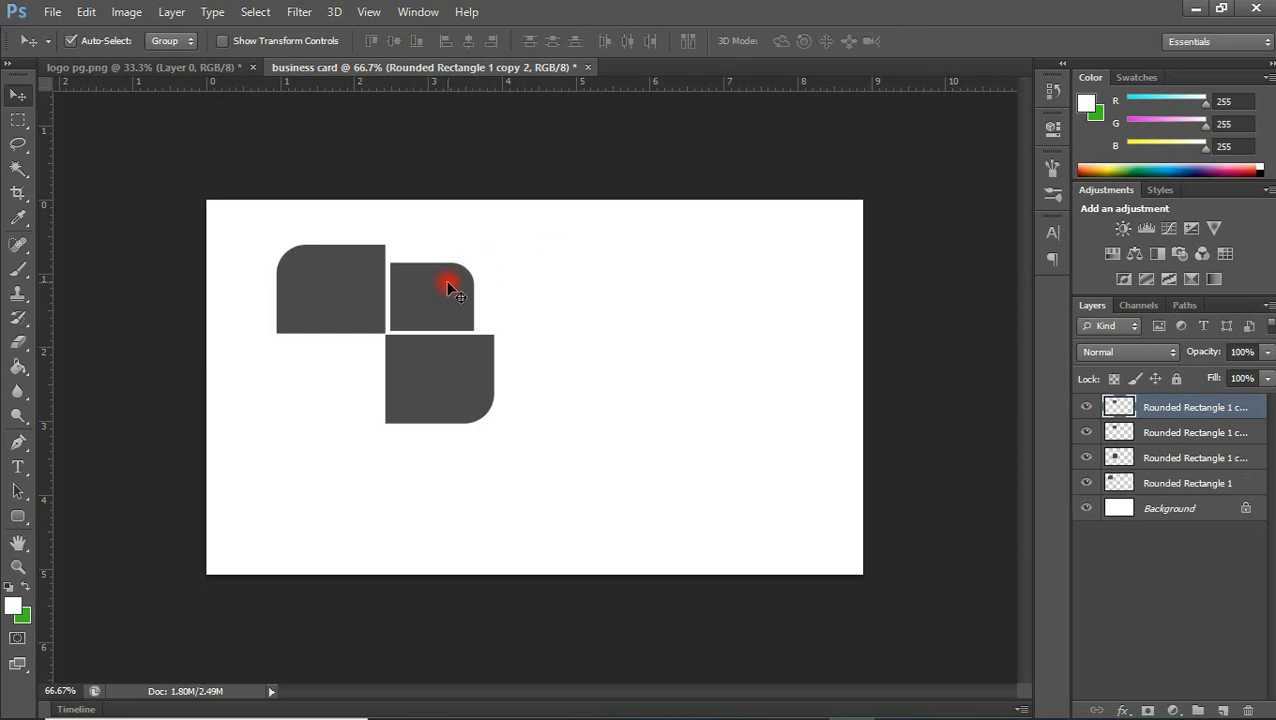
drag(447, 285, 352, 370)
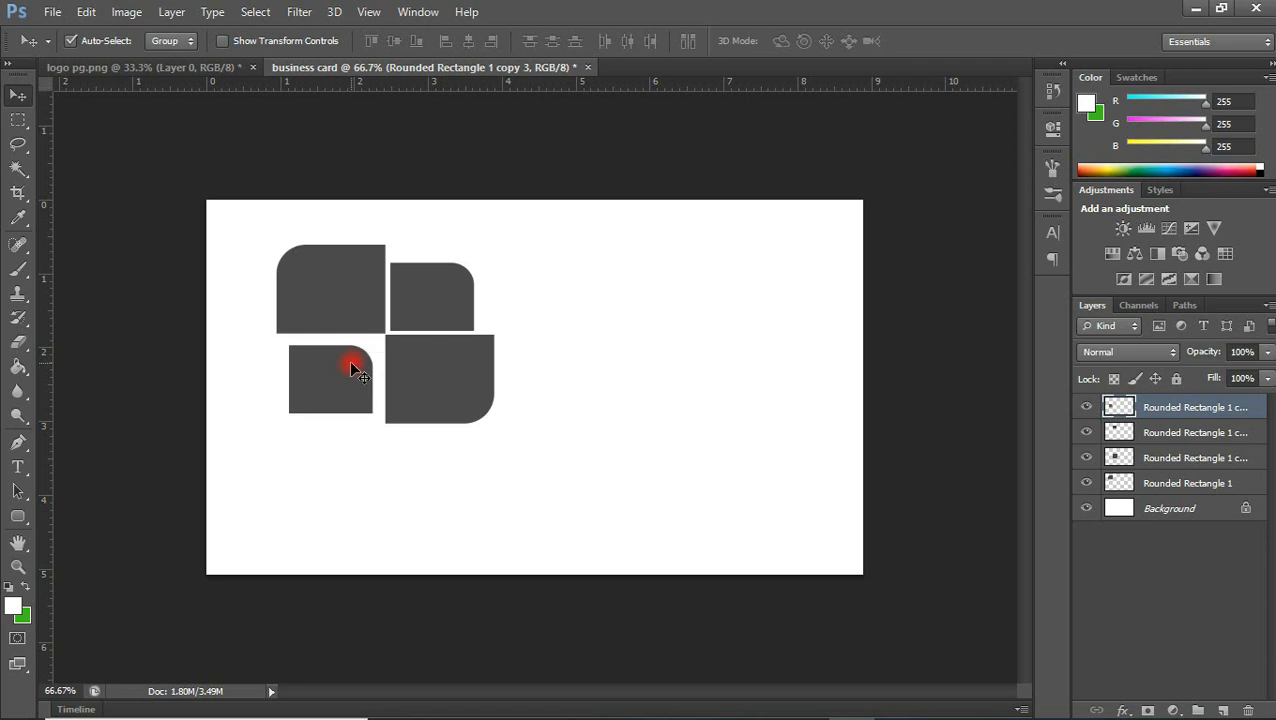
Flip the small copy vertically and horizontally so its rounded corner is at the lower left, and apply the transform
key(ctrl+t)
right_click(351, 368)
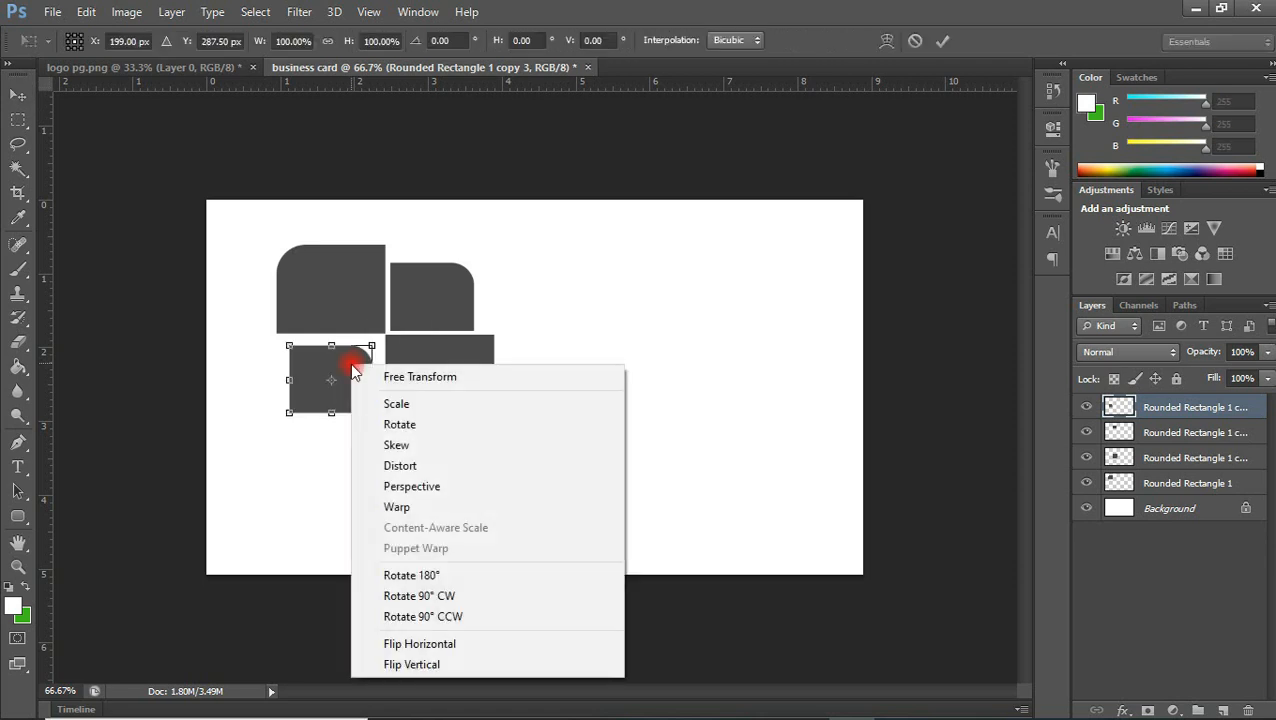
click(401, 615)
right_click(345, 404)
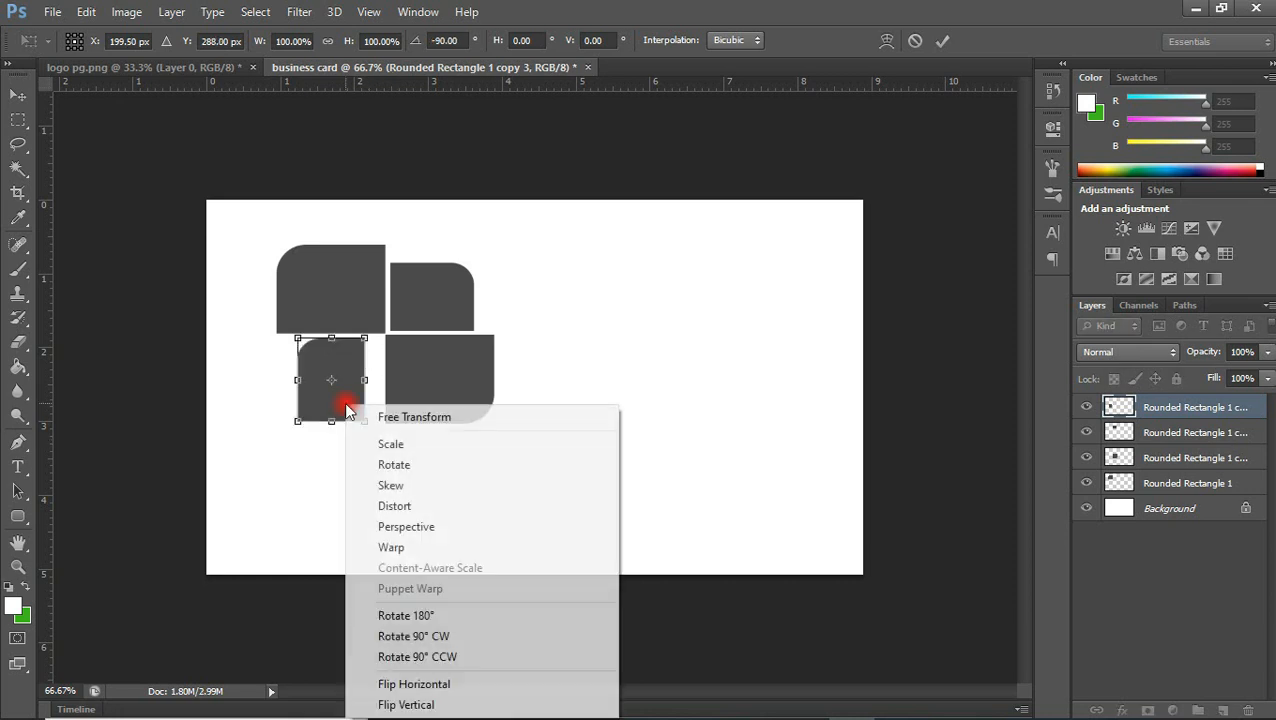
click(421, 636)
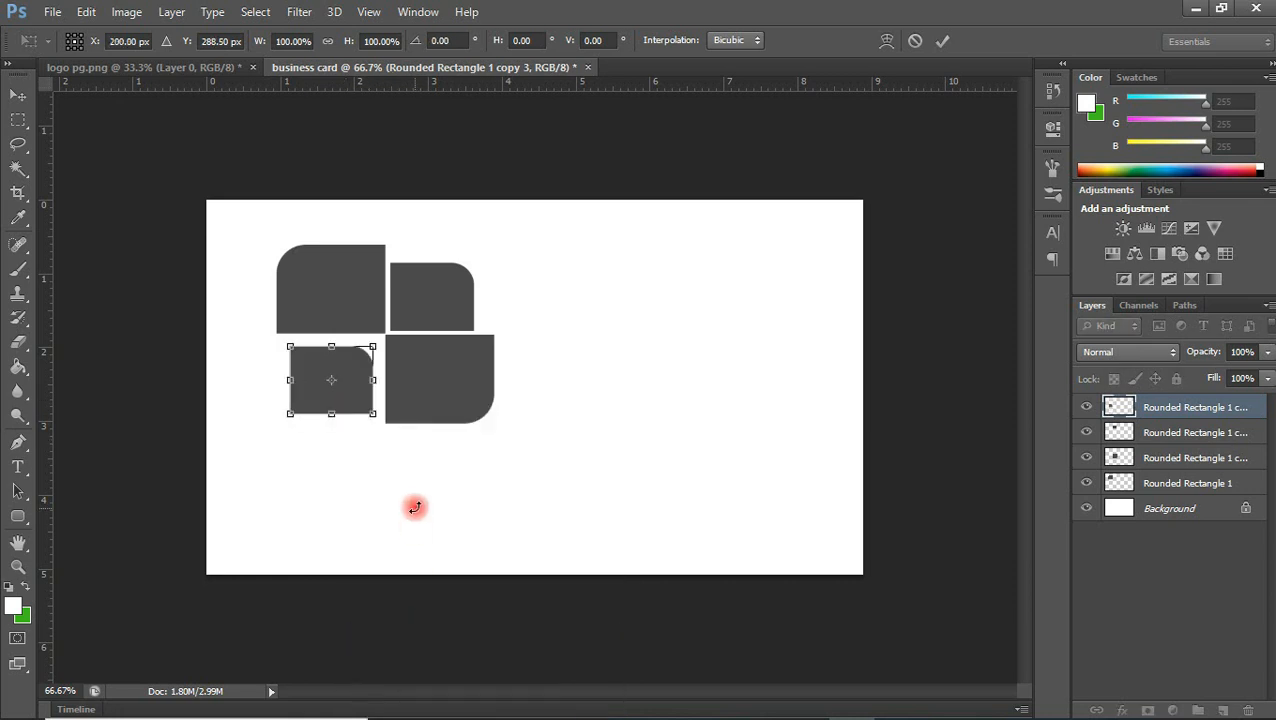
right_click(349, 404)
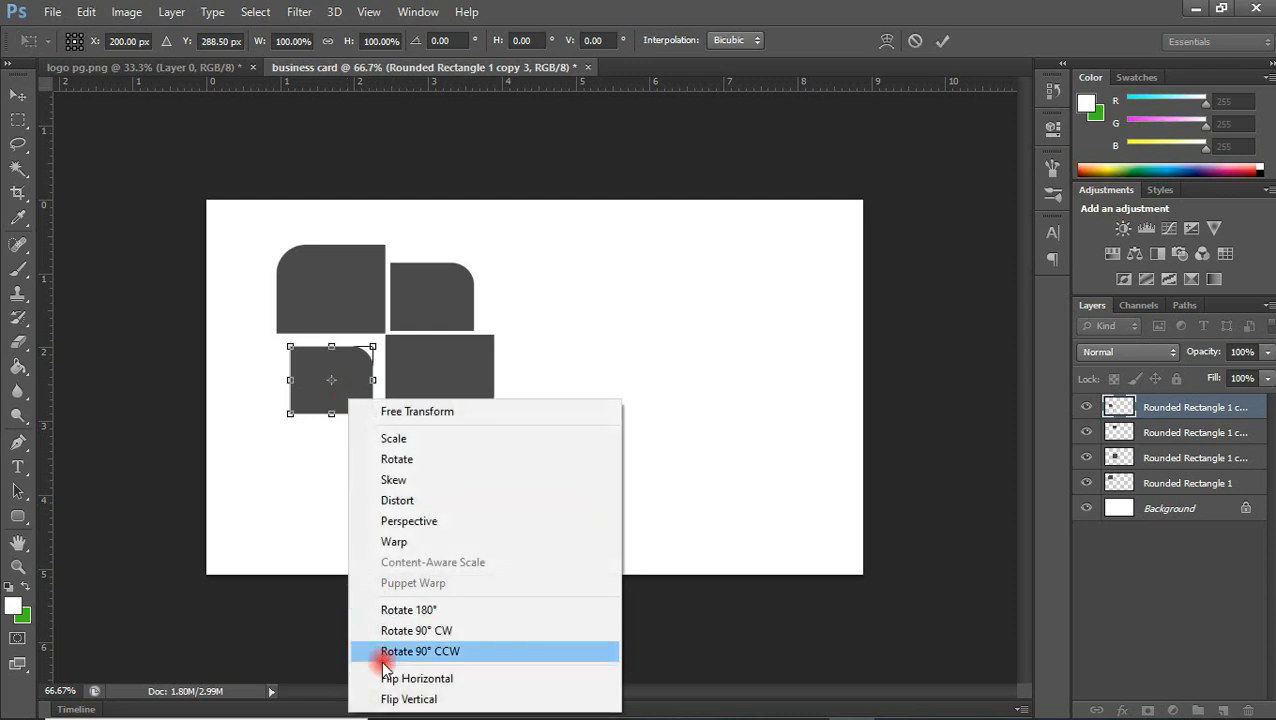
click(396, 701)
right_click(360, 382)
click(486, 662)
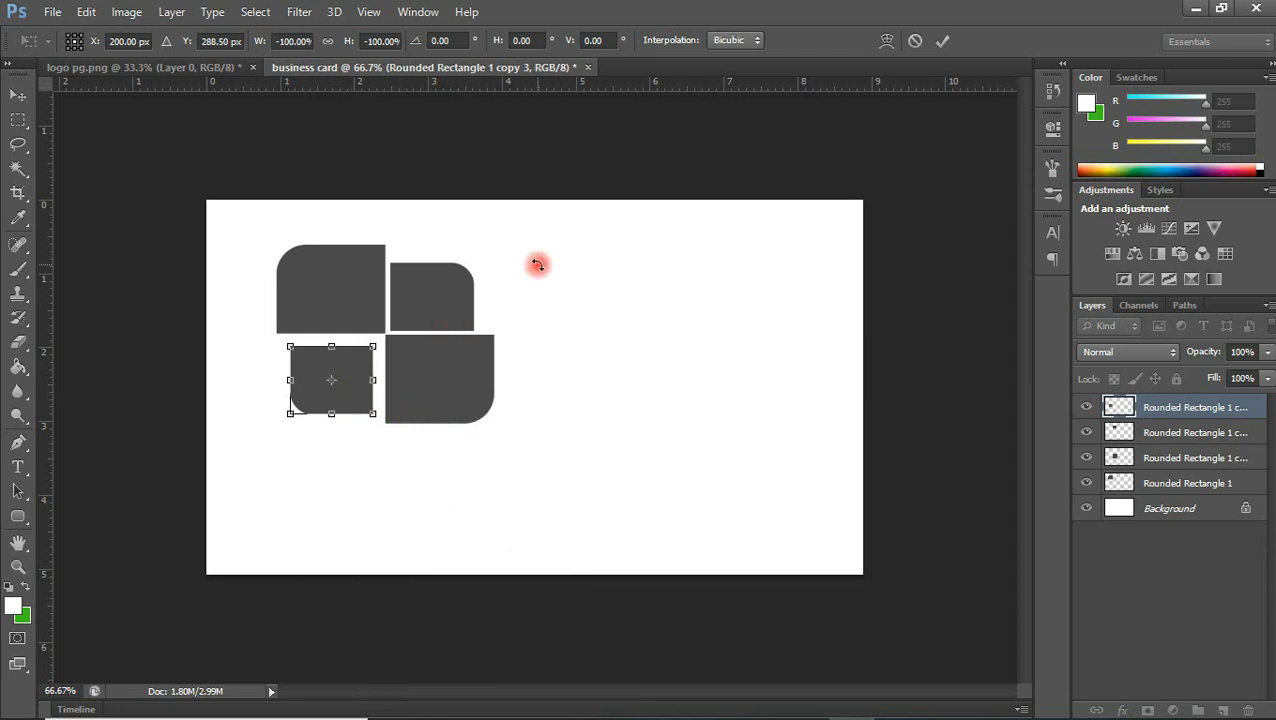
key(Return)
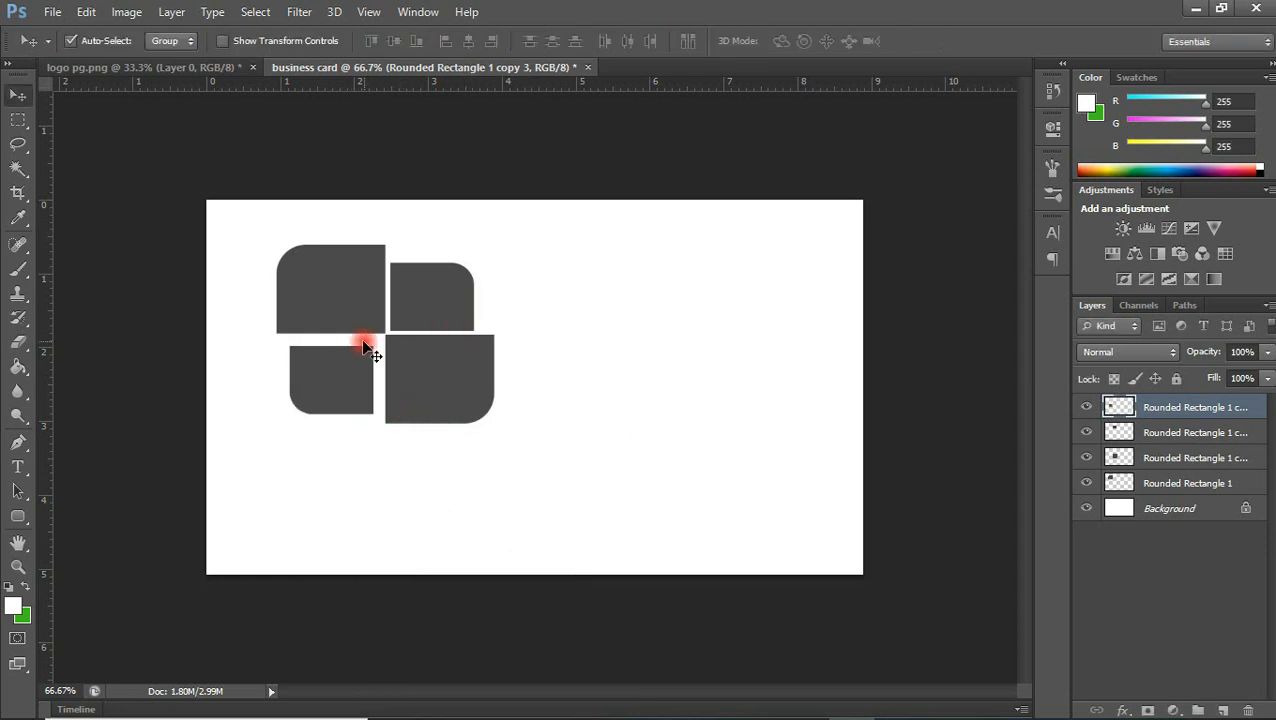
Position the small lower-left shape near the centre of the pattern, leaving thin even gaps to the two large shapes
drag(340, 379, 350, 371)
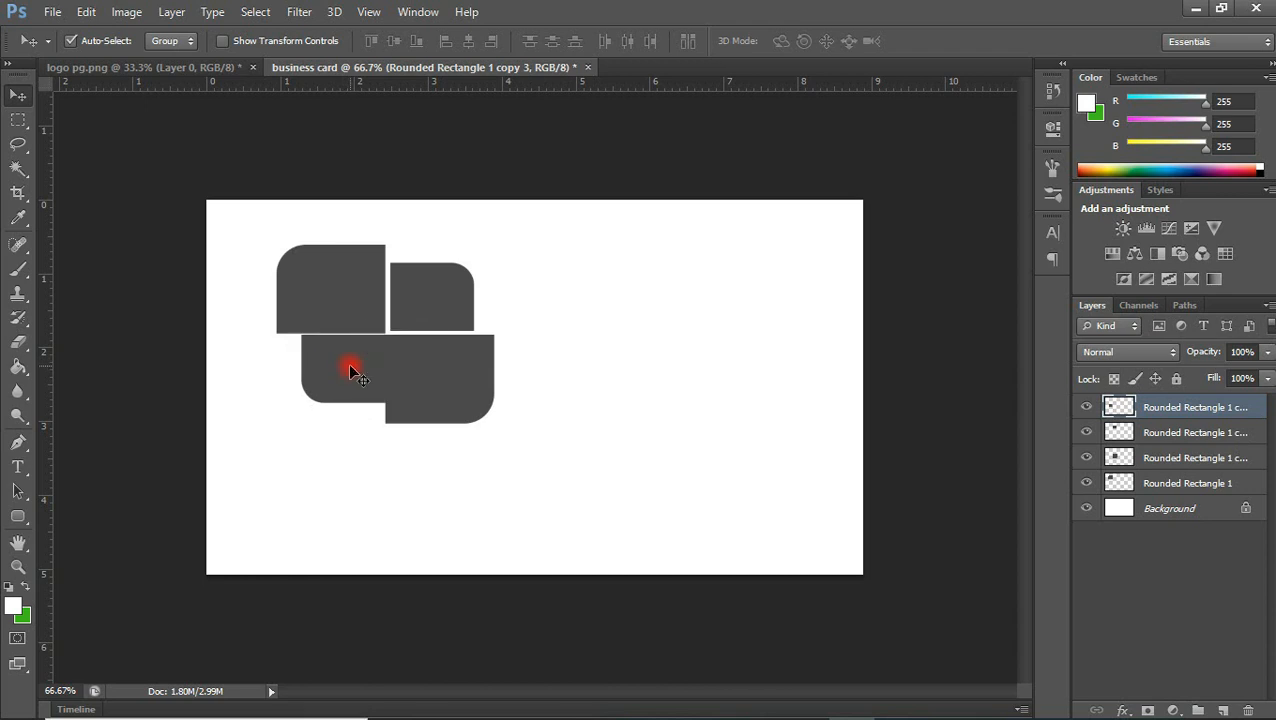
key(Left)
key(Left)
key(Down)
key(Left)
key(Left)
key(Down)
key(Left)
key(Left)
key(Left)
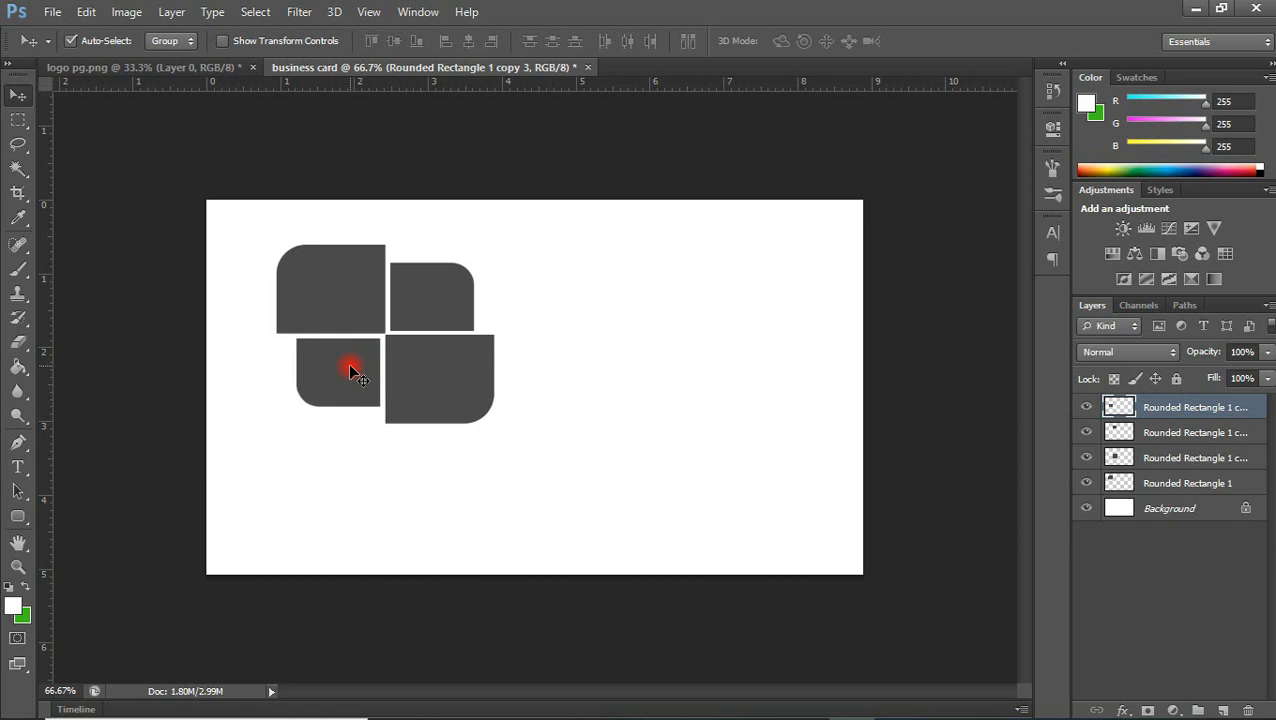
key(Right)
key(Right)
key(Right)
key(Right)
key(Left)
key(Left)
key(Down)
key(Down)
key(Up)
key(Up)
key(Up)
key(Up)
key(Down)
key(Down)
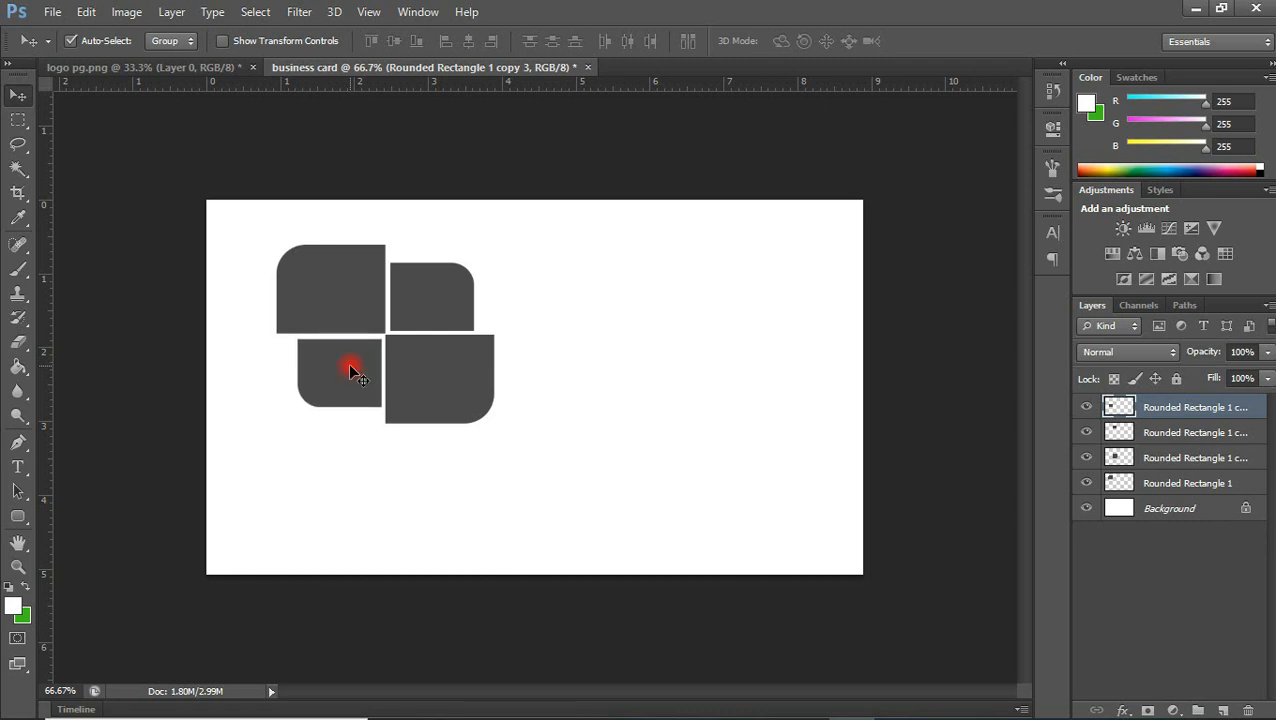
Select the small upper-right shape's layer, checking which layer belongs to which shape by toggling layer visibility
click(400, 376)
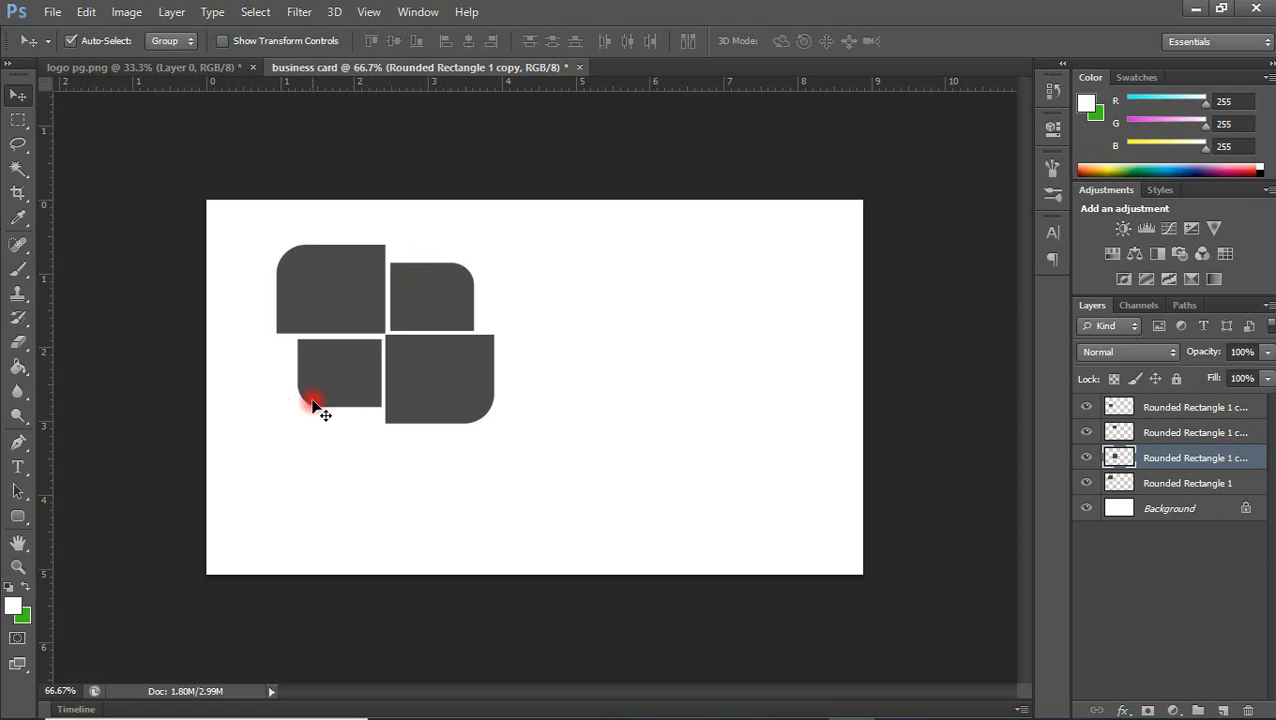
click(431, 302)
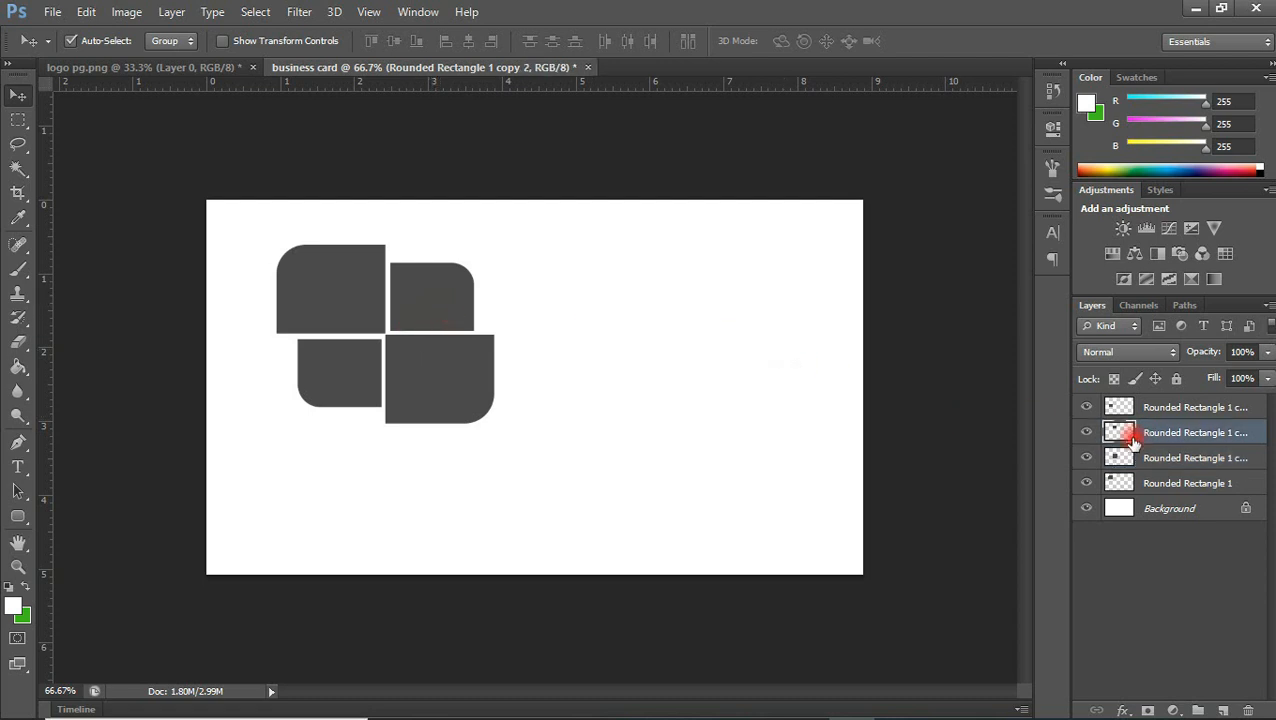
click(1087, 484)
click(1087, 484)
click(1120, 432)
click(1081, 434)
click(1081, 434)
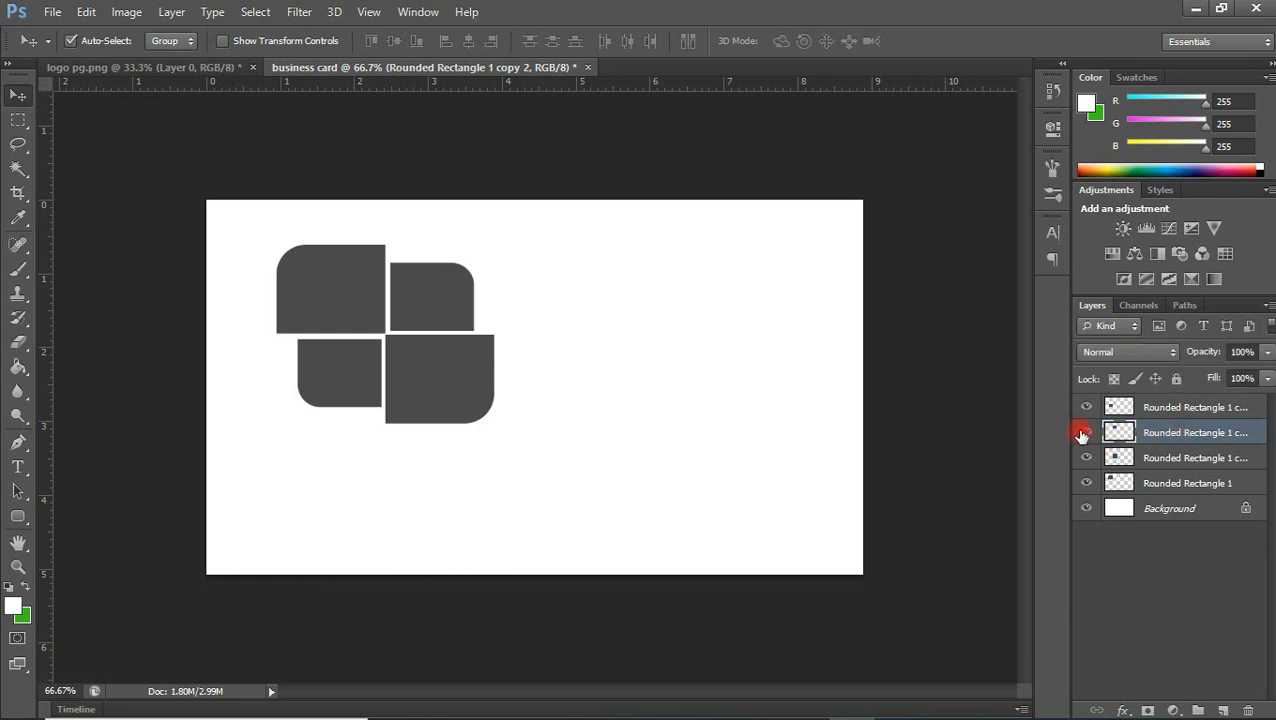
Add a drop shadow to the small upper-right shape with an angle of 50° and 100% opacity
click(1122, 709)
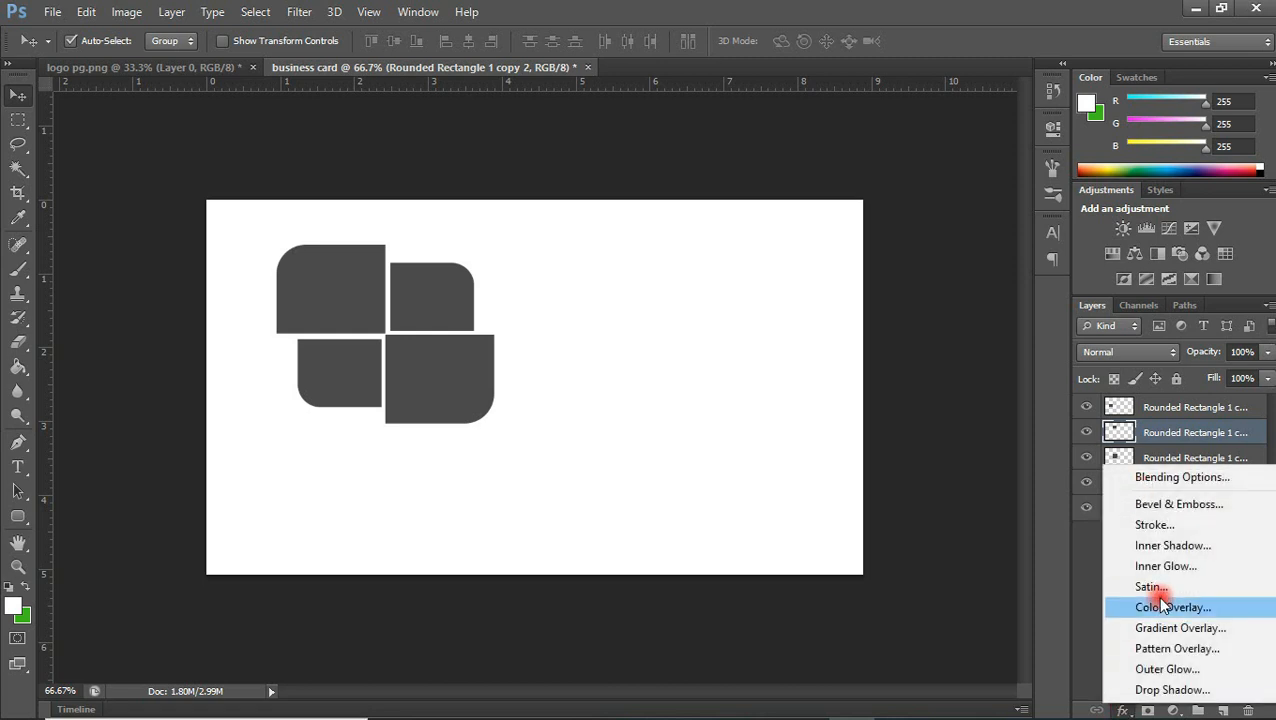
click(1173, 690)
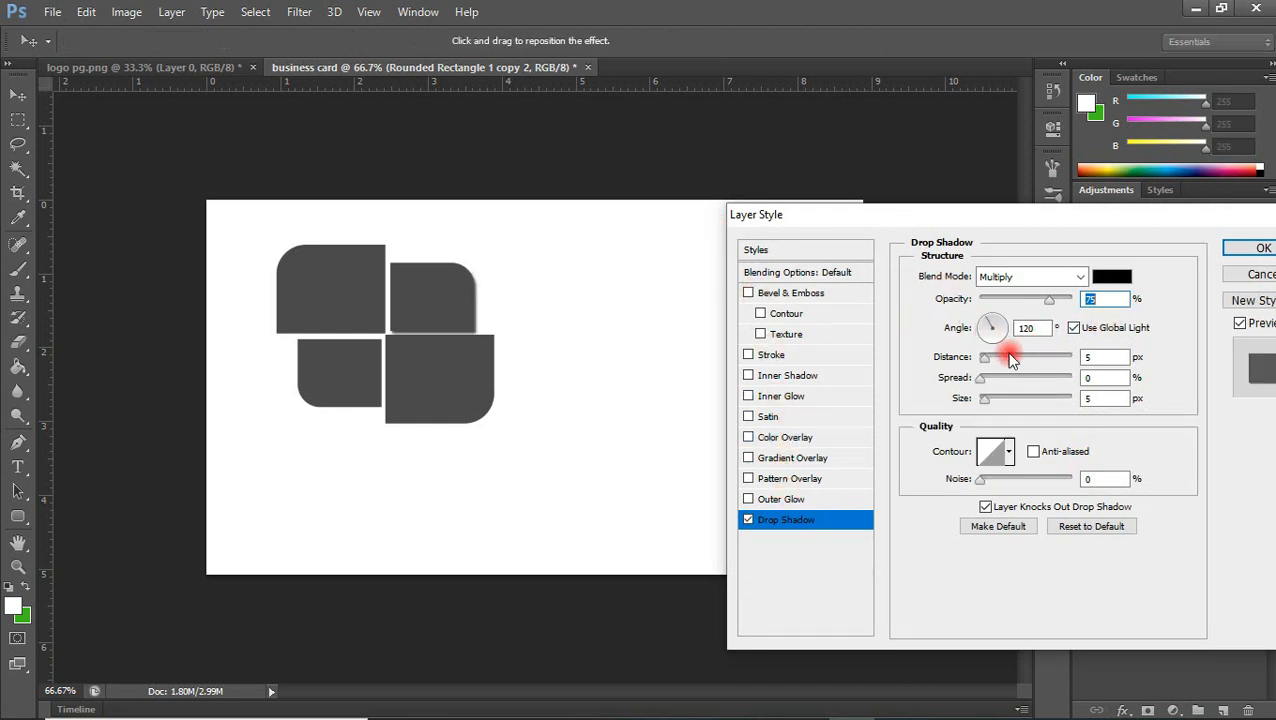
click(993, 324)
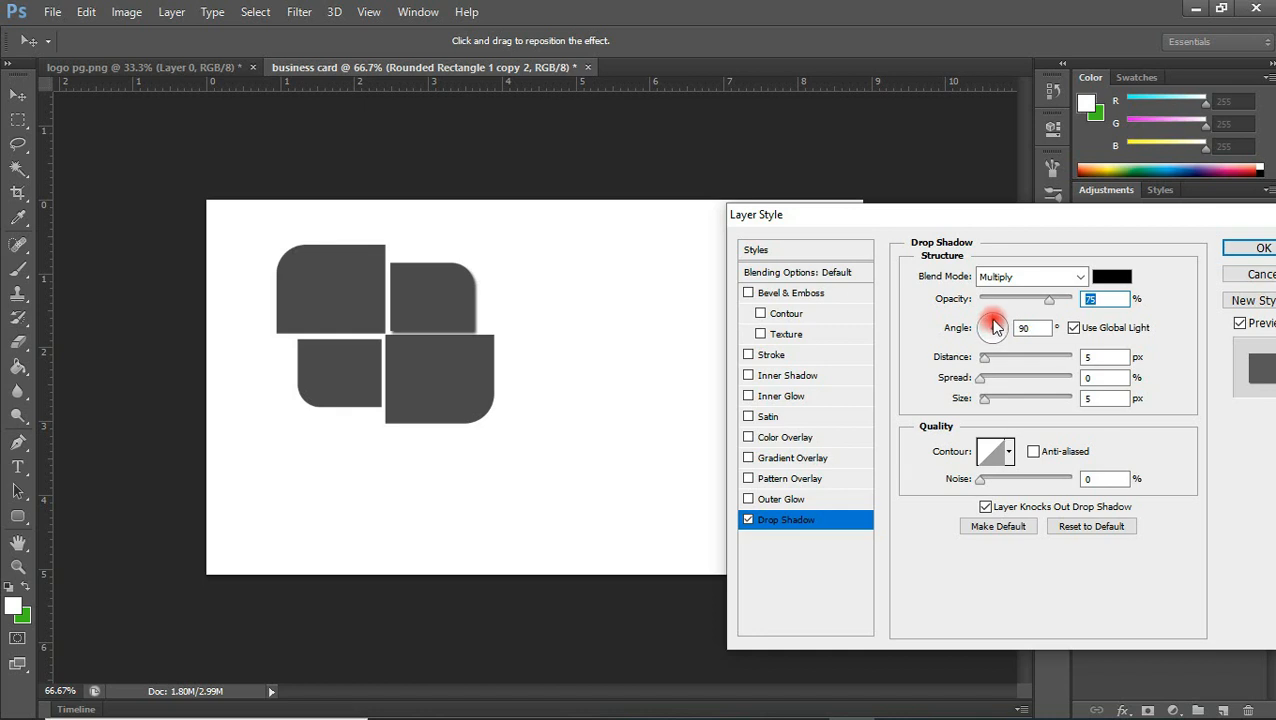
drag(993, 324, 1003, 324)
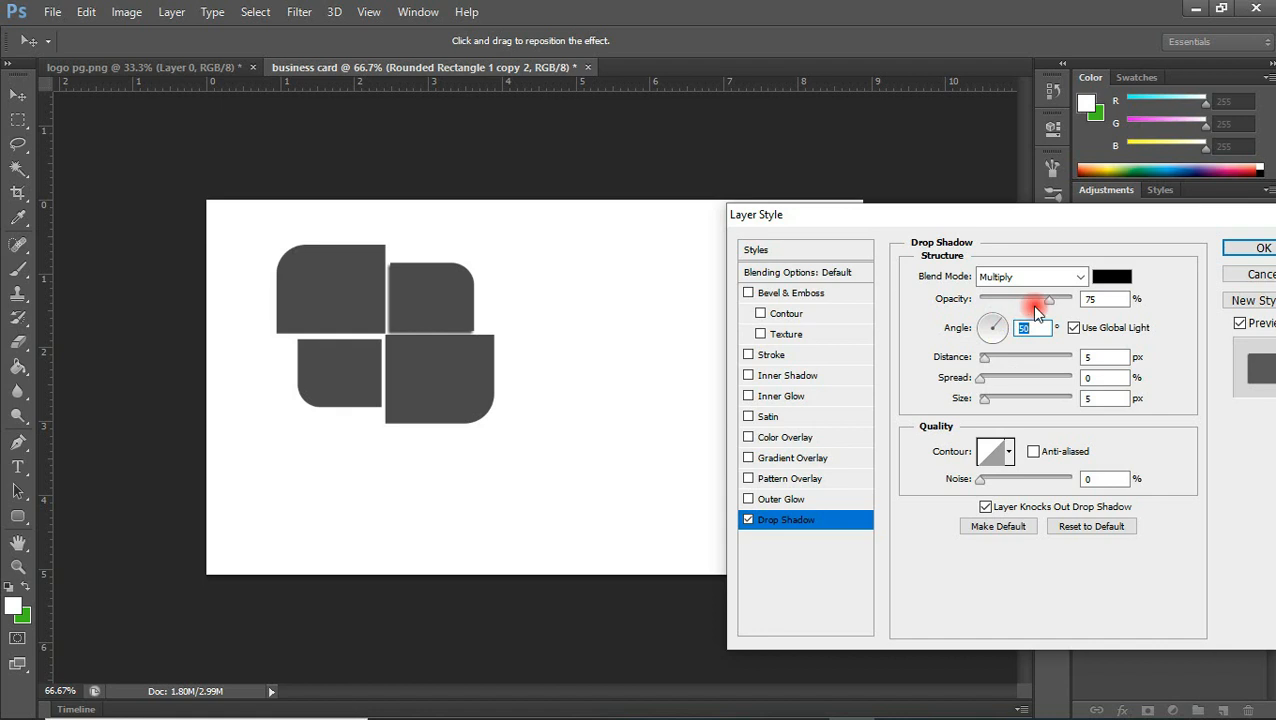
drag(1052, 301, 1085, 296)
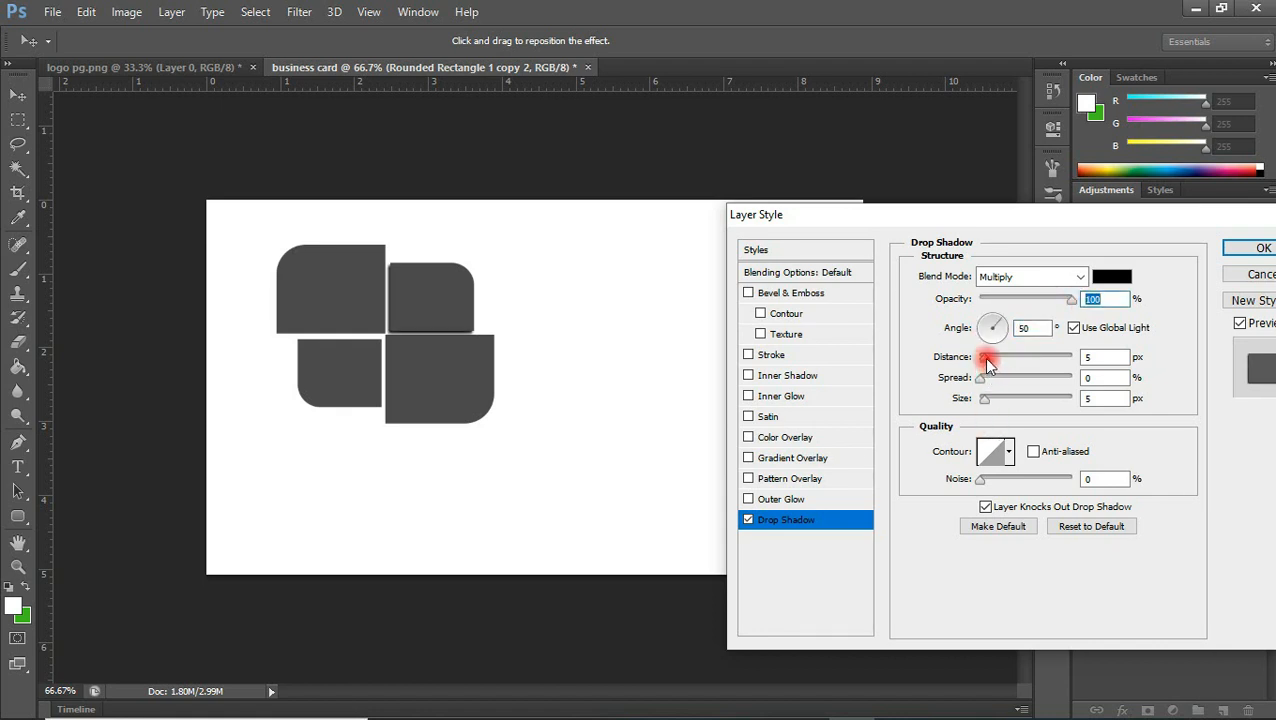
Set the small upper-right shape's shadow distance to 8 px and size to 10 px, and apply the style
click(1105, 357)
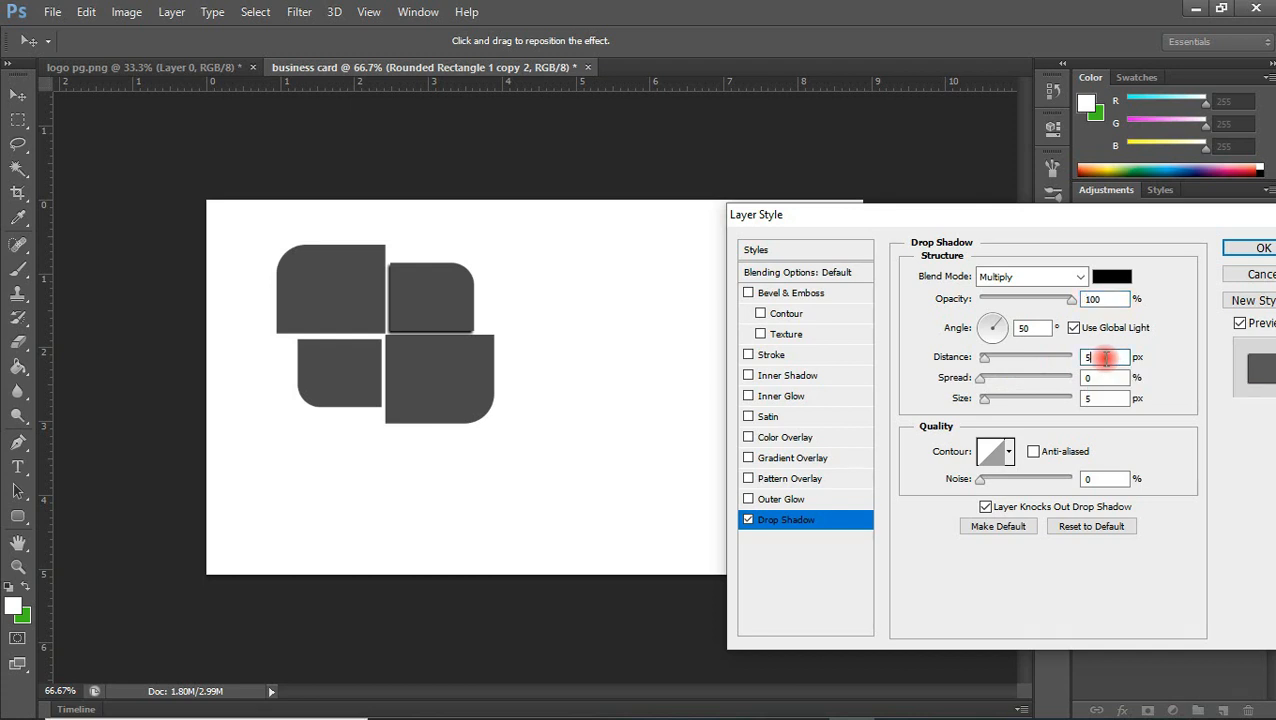
key(Up)
key(Up)
key(Up)
key(Up)
key(Up)
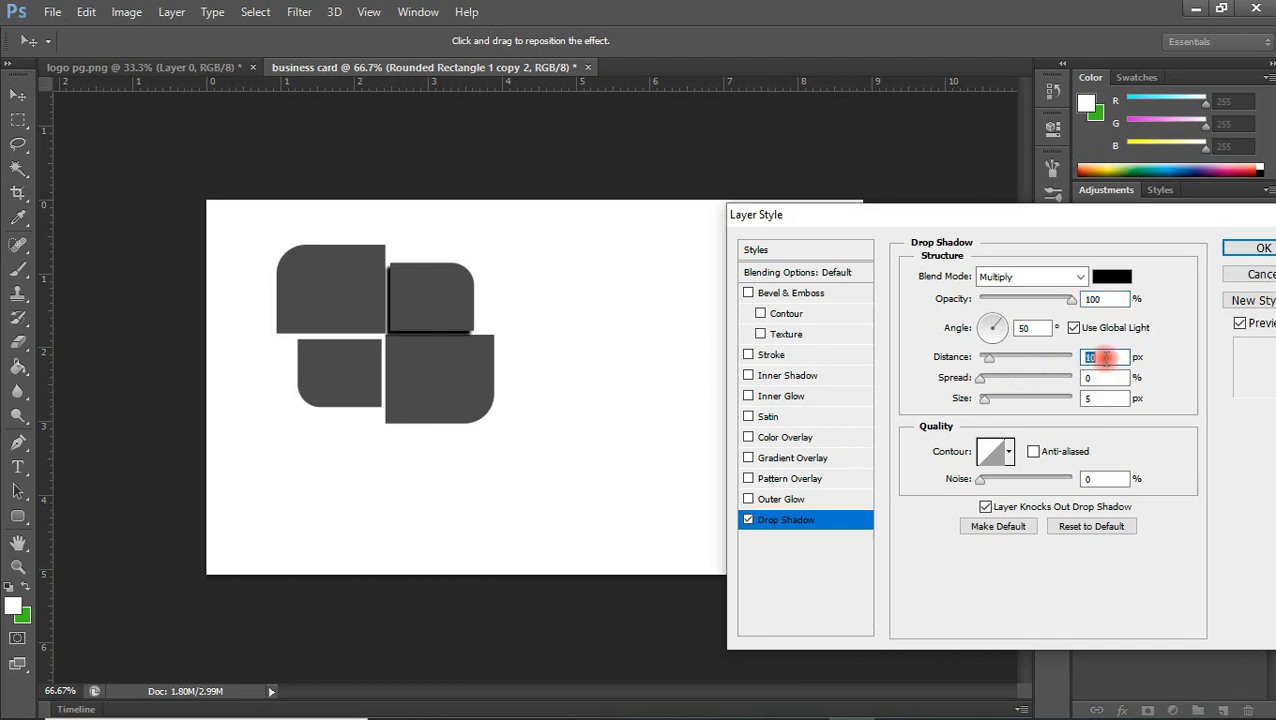
key(Down)
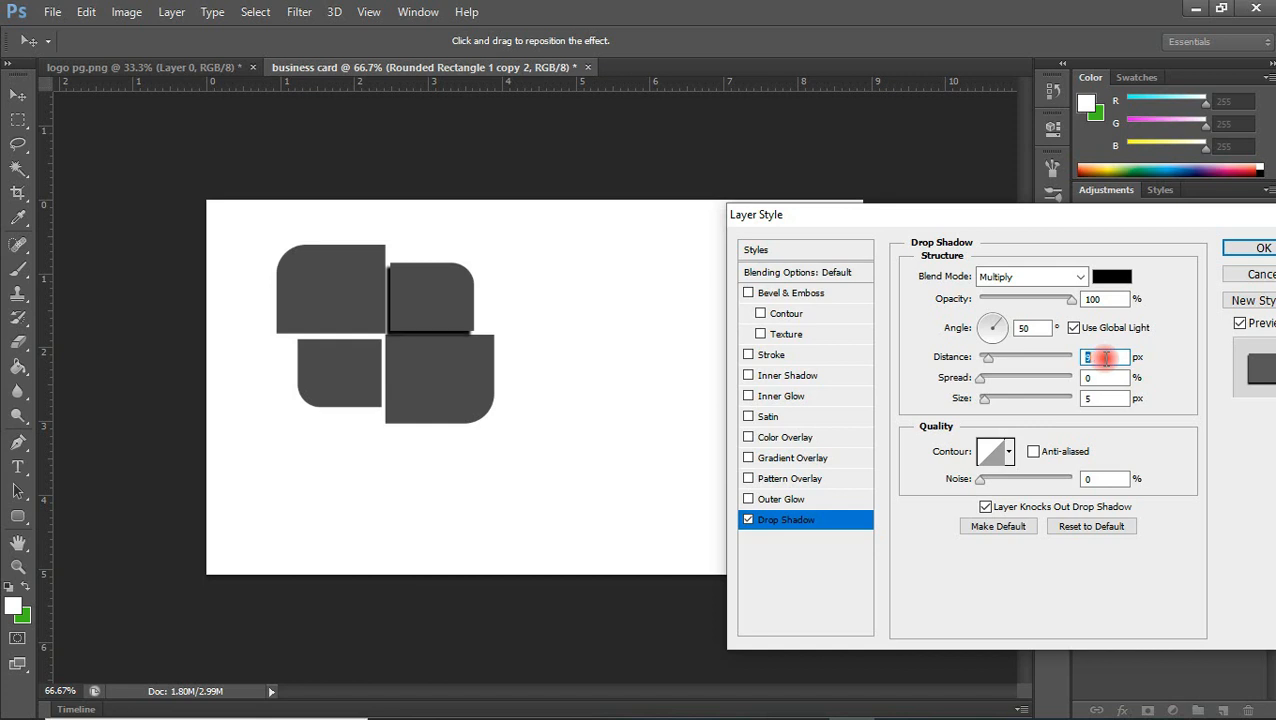
key(Down)
click(1097, 397)
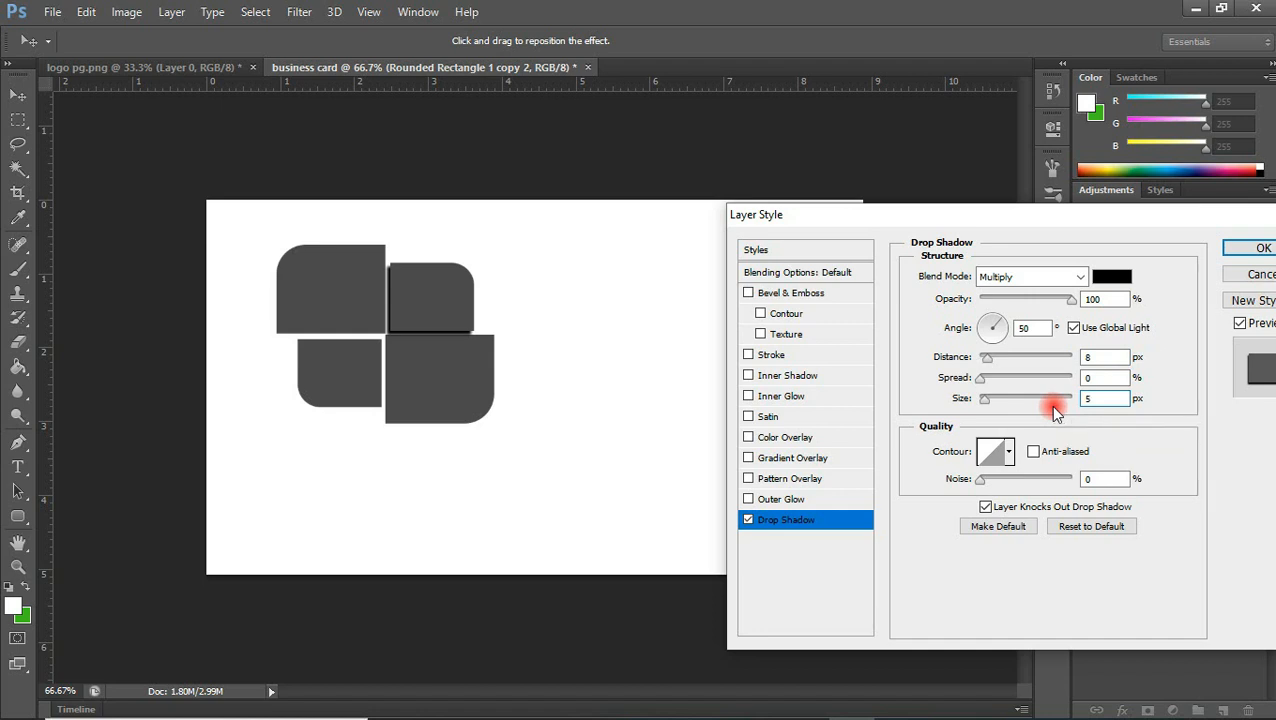
key(Up)
key(Up)
key(Up)
key(Up)
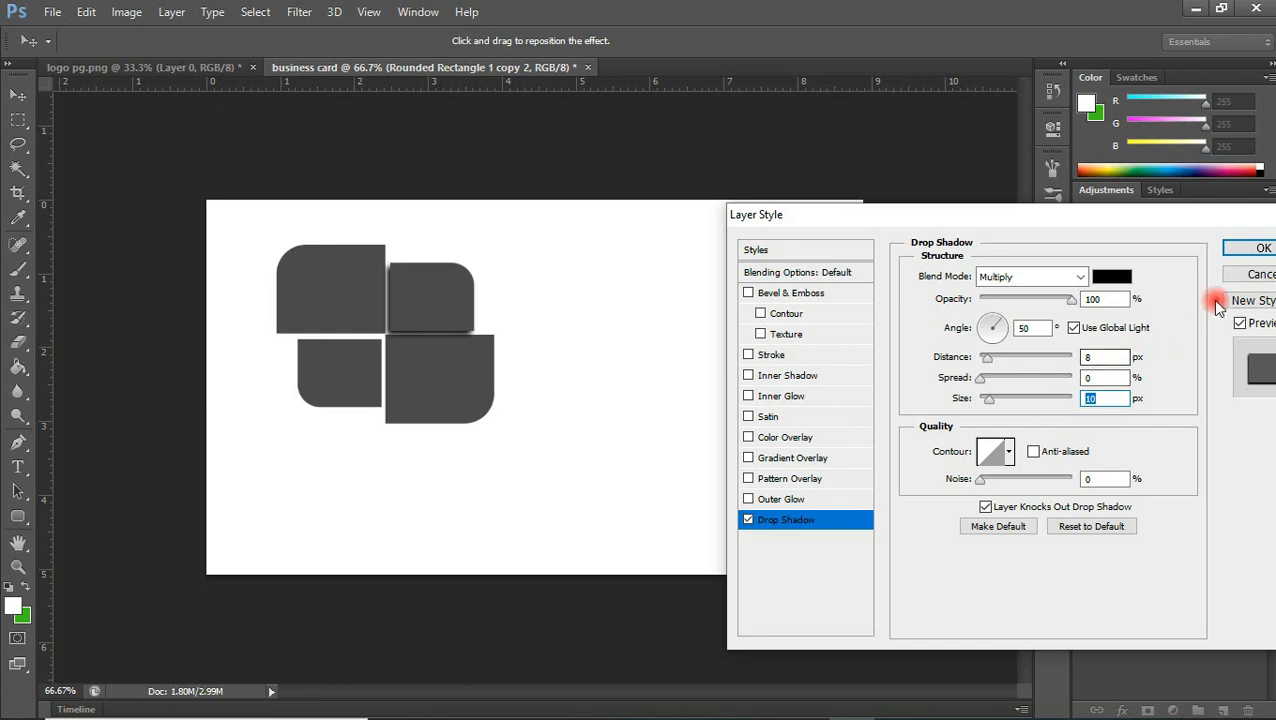
click(1262, 249)
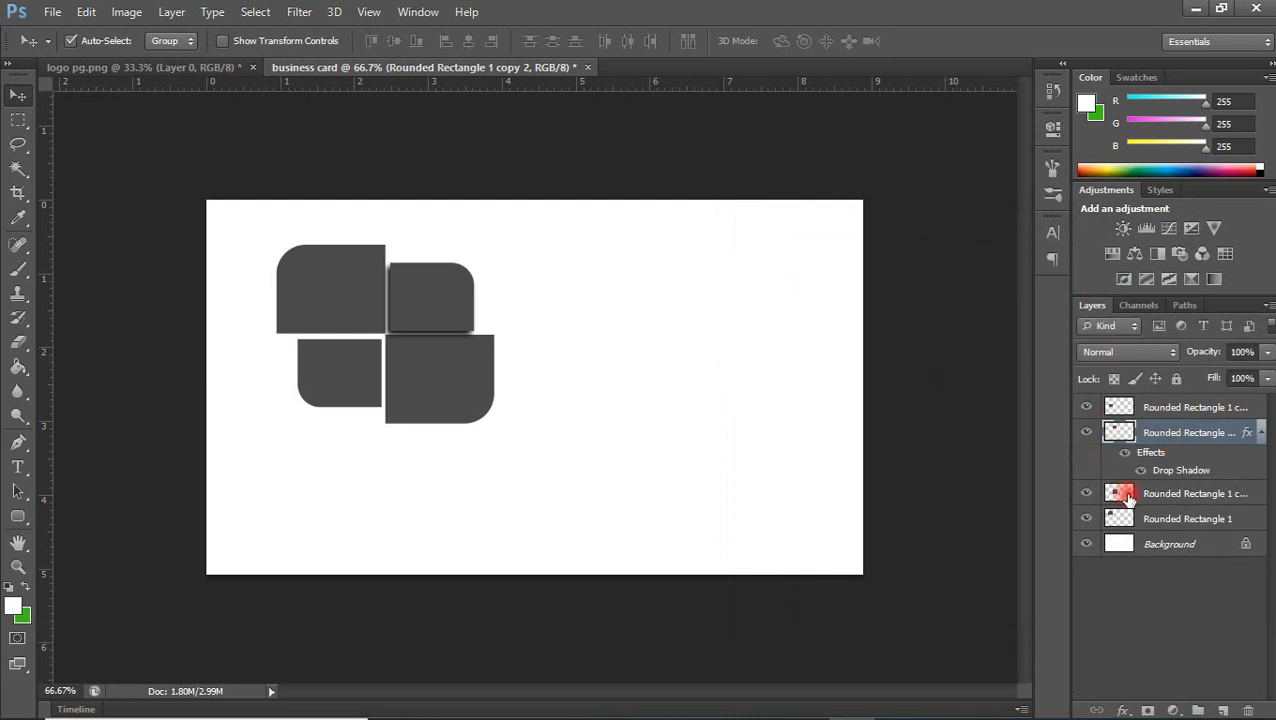
Add a drop shadow to the small lower-left shape with global light off and an angle of 200°
click(1087, 407)
click(1087, 407)
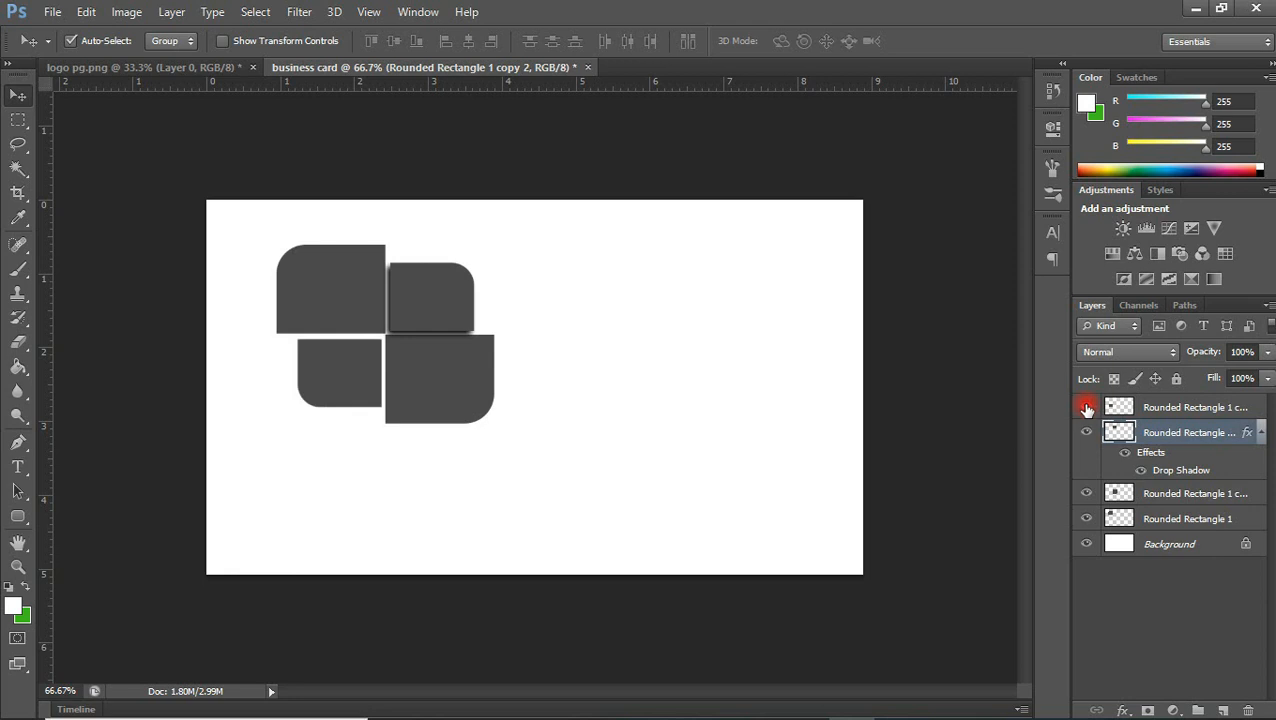
click(1150, 405)
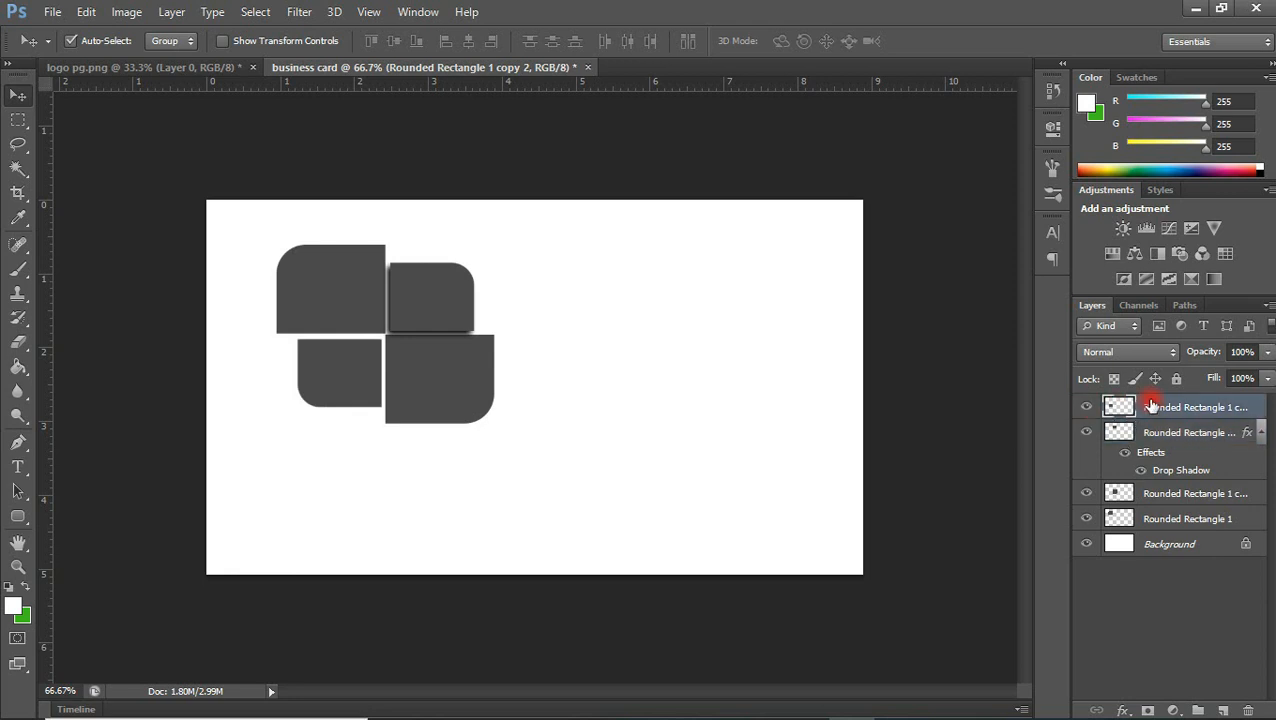
click(1121, 710)
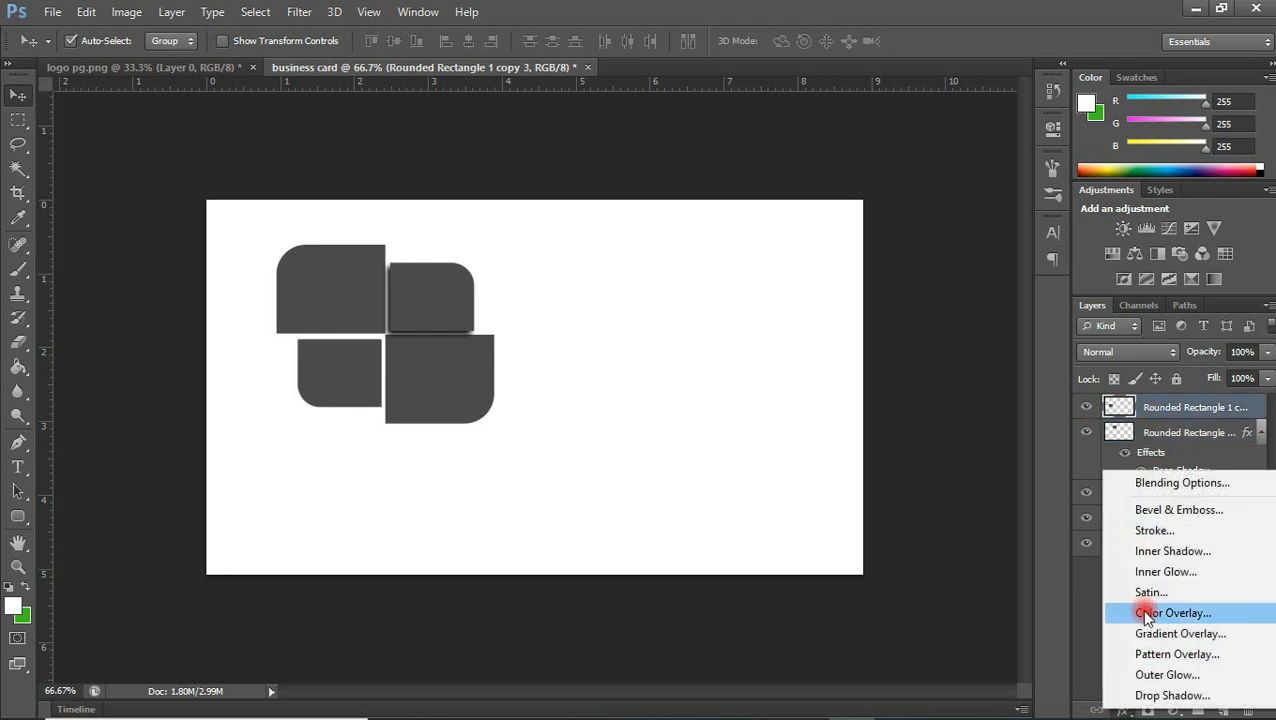
click(1166, 695)
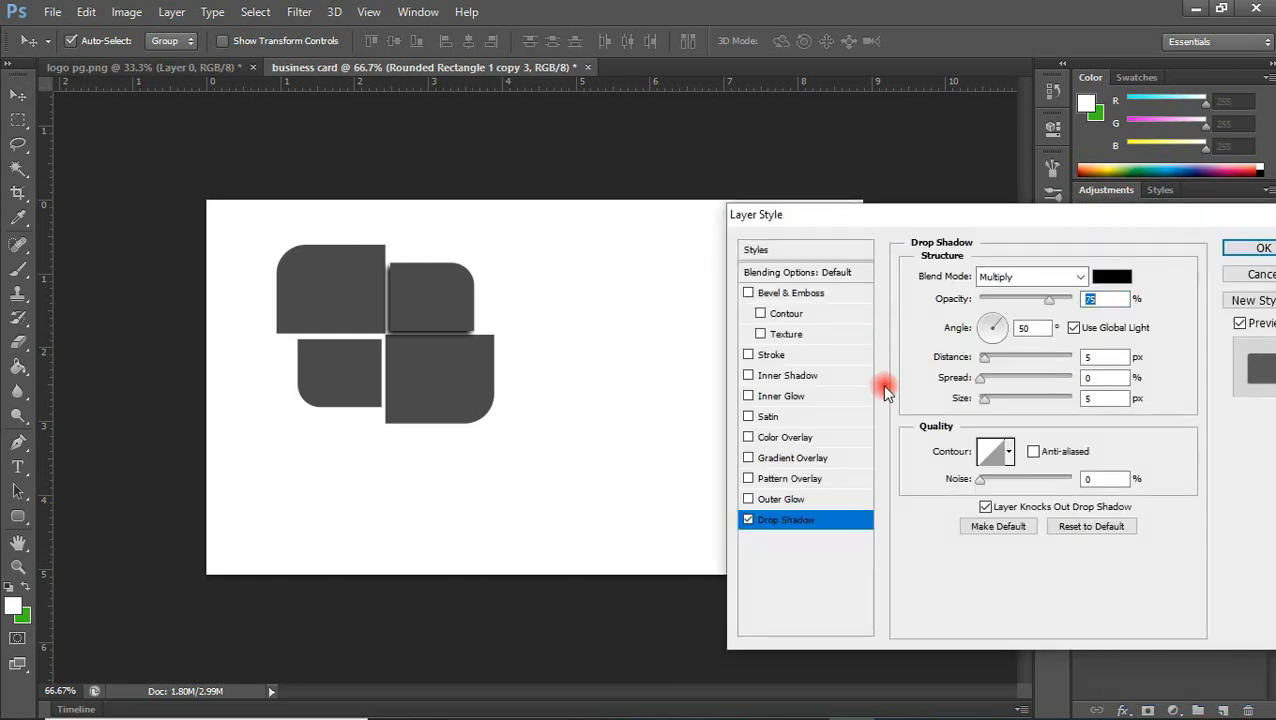
click(1073, 329)
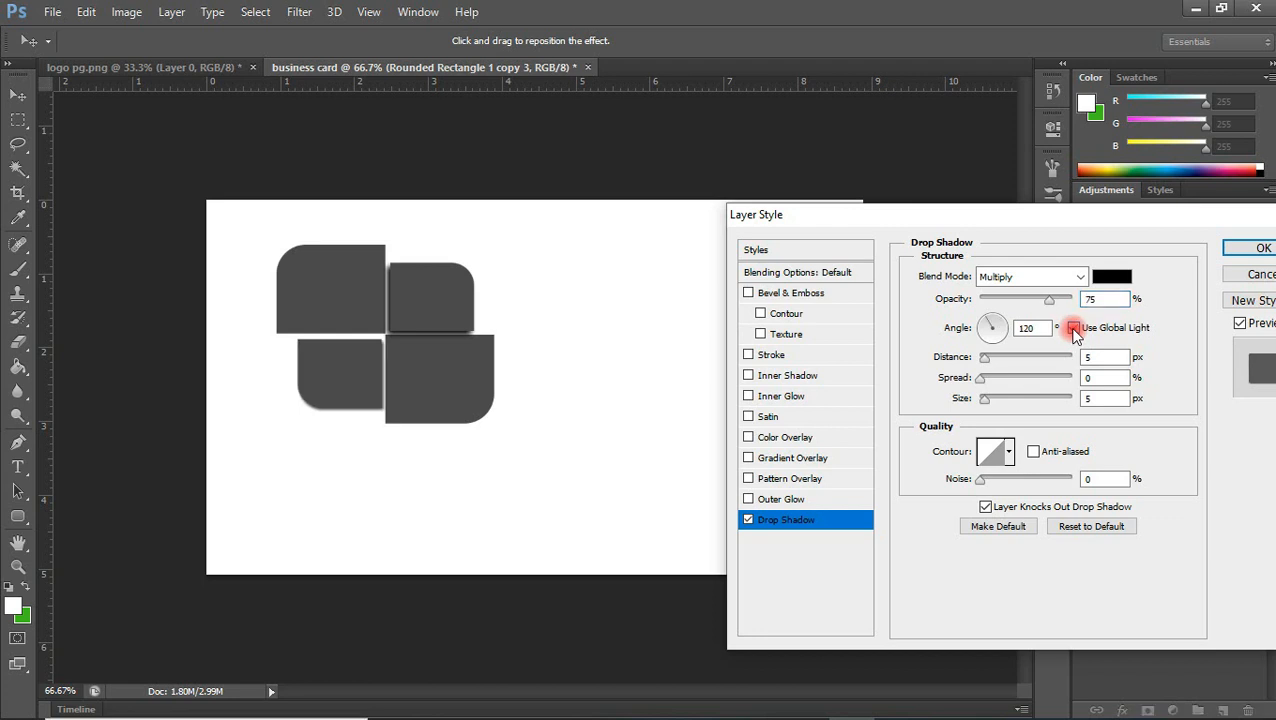
click(993, 332)
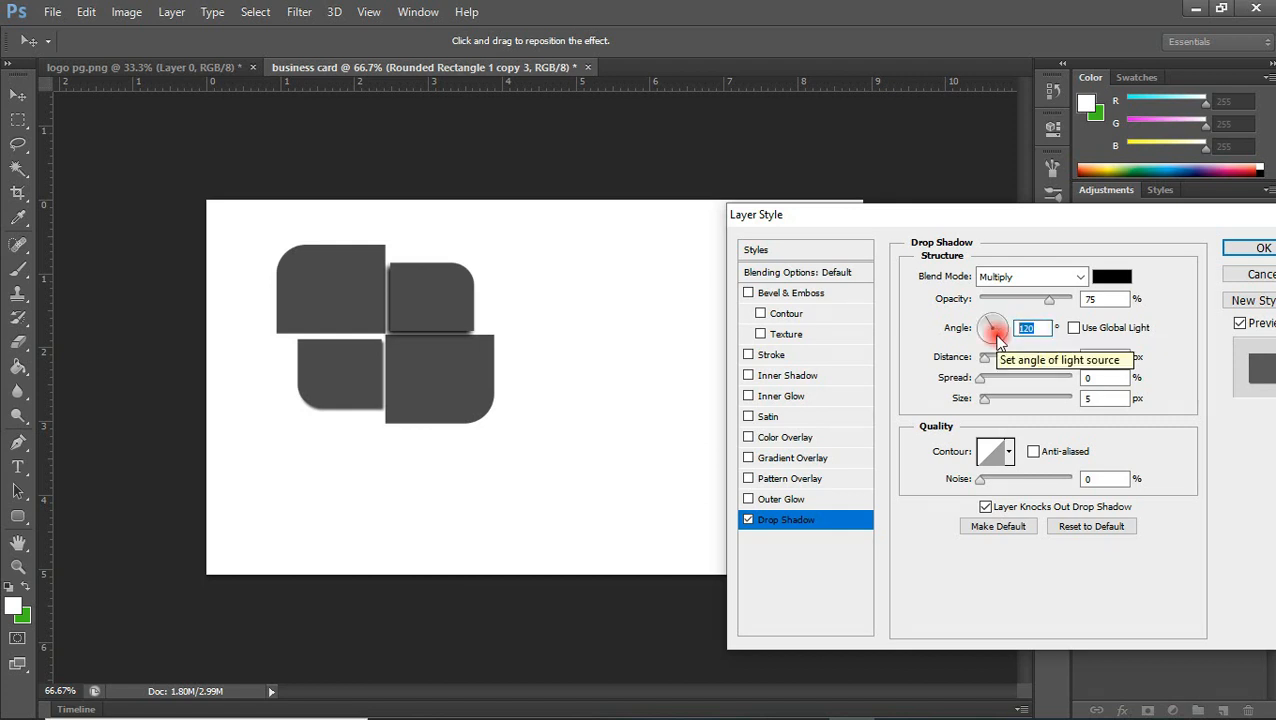
text(200)
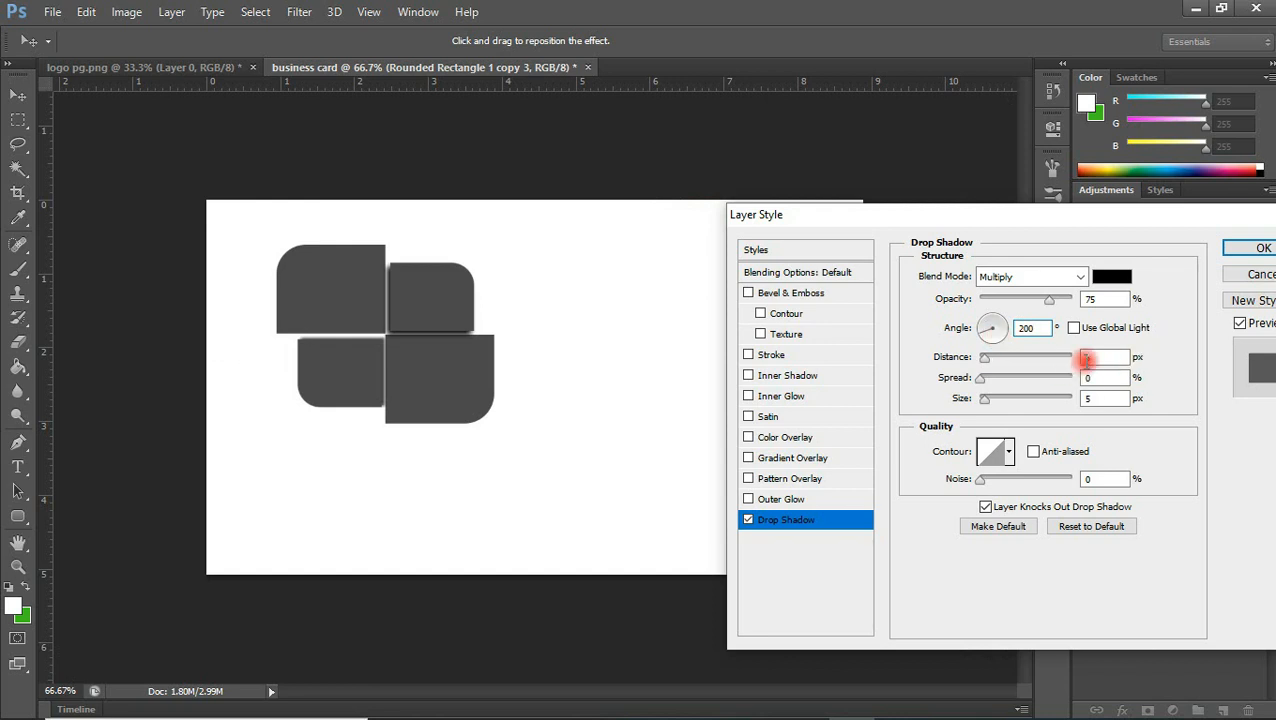
Set the small lower-left shape's shadow distance to 8 px and size to 9 px
drag(1096, 358, 1058, 366)
key(Up)
key(Up)
drag(1104, 405, 1004, 428)
key(Up)
key(Up)
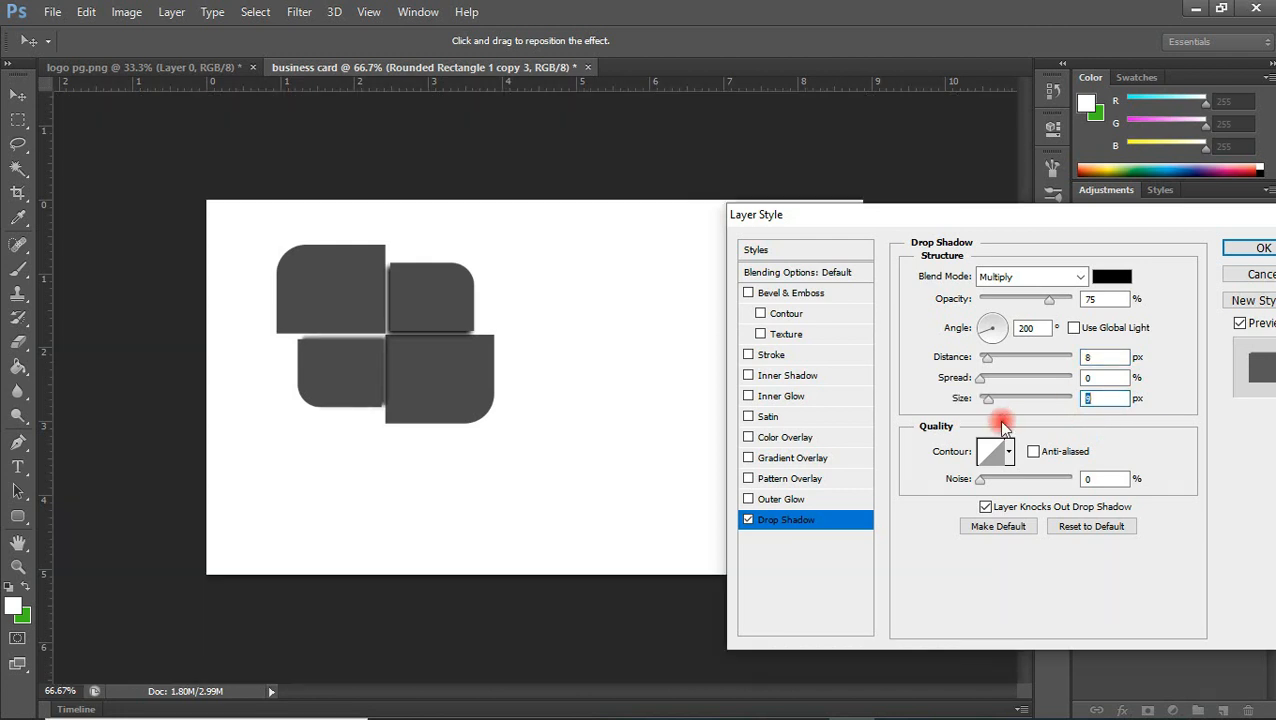
Set the small lower-left shape's shadow angle to 230° and opacity to 100%, and apply the style
click(1030, 328)
key(Down)
key(Down)
key(Down)
key(Down)
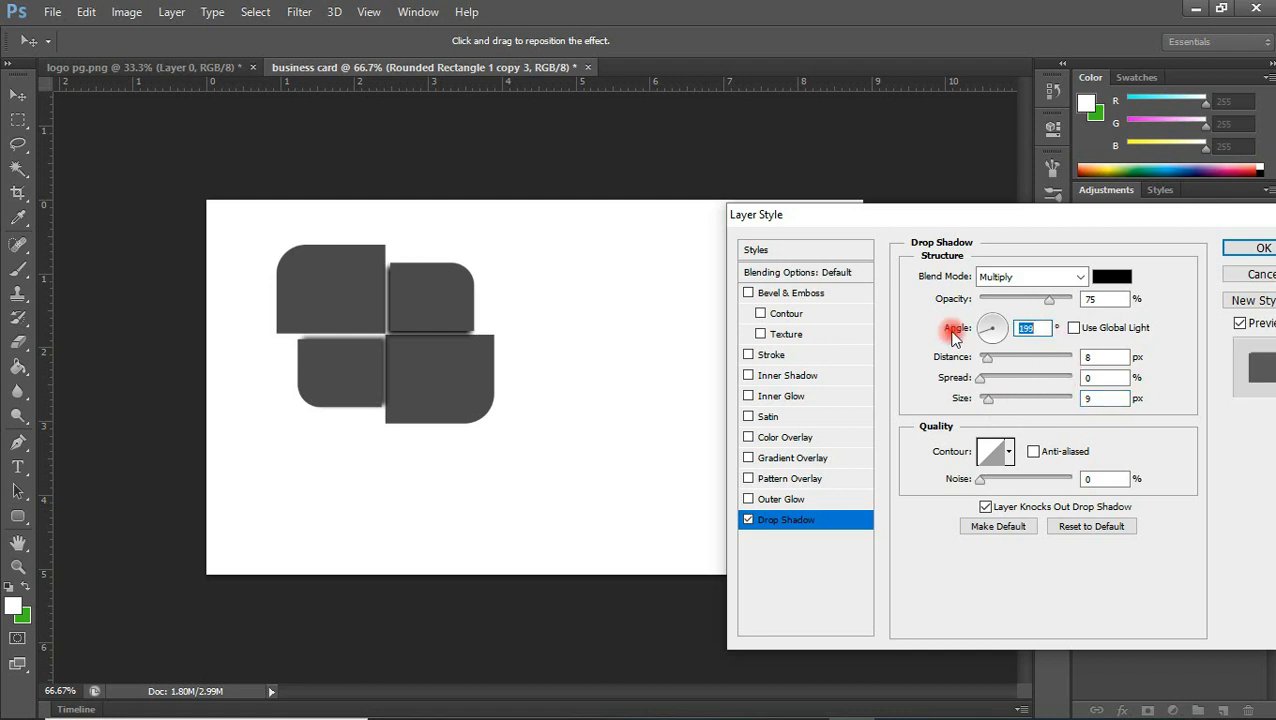
key(Down)
key(Down)
key(Down)
key(Down)
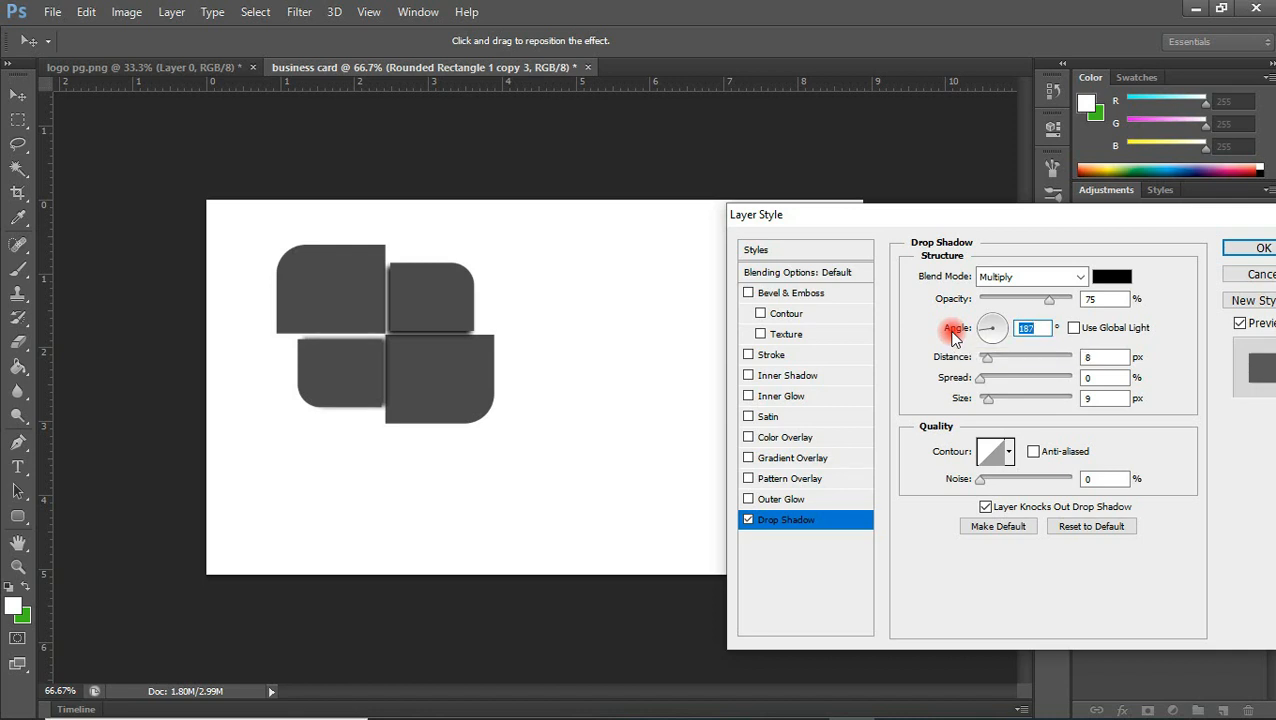
key(Up)
key(Up)
key(Up)
key(Up)
key(Up)
key(Up)
key(Up)
key(Up)
key(Up)
key(Up)
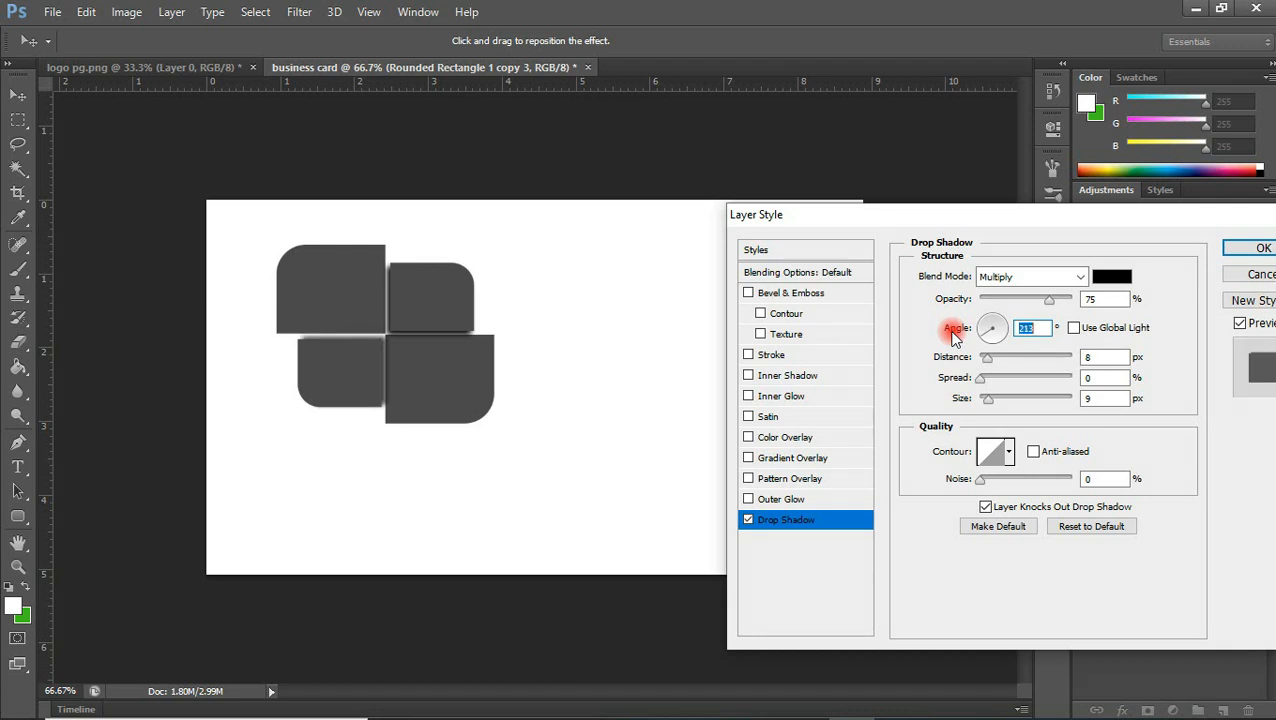
key(Up)
key(Up)
key(Up)
key(Up)
key(Up)
key(Up)
key(Up)
key(Up)
key(Up)
key(Up)
key(Up)
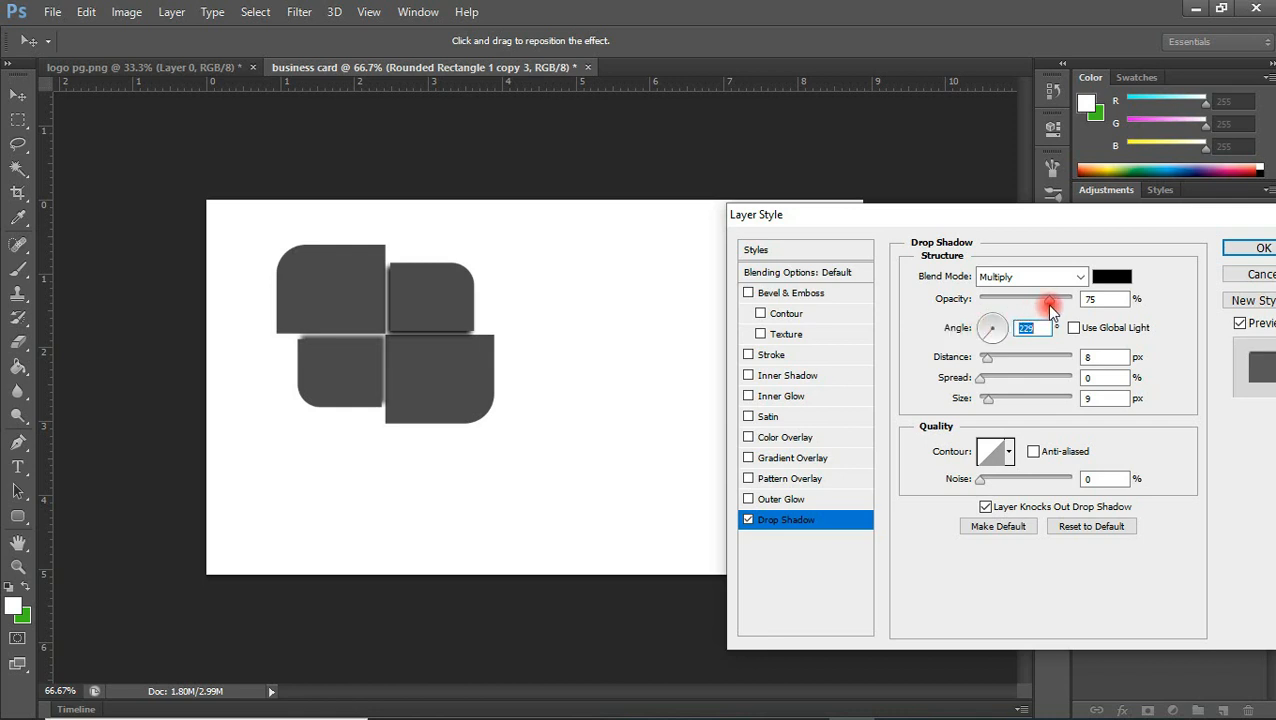
key(Up)
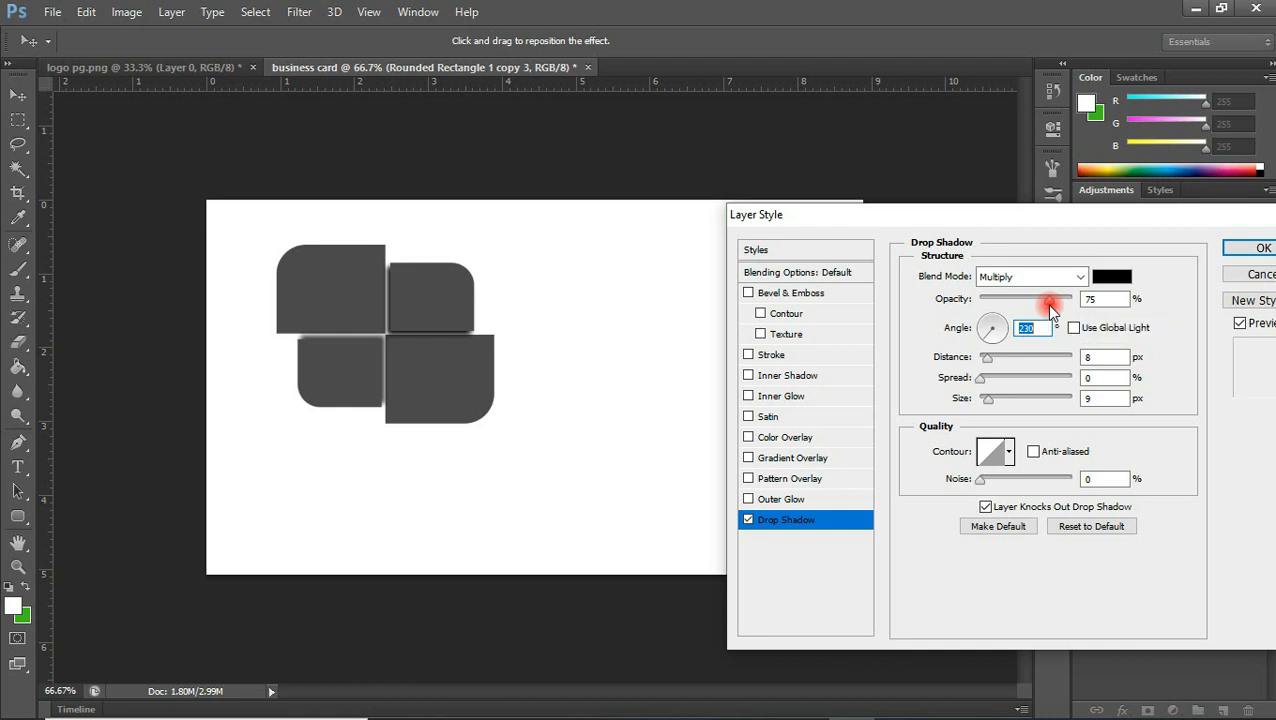
drag(1048, 303, 1097, 301)
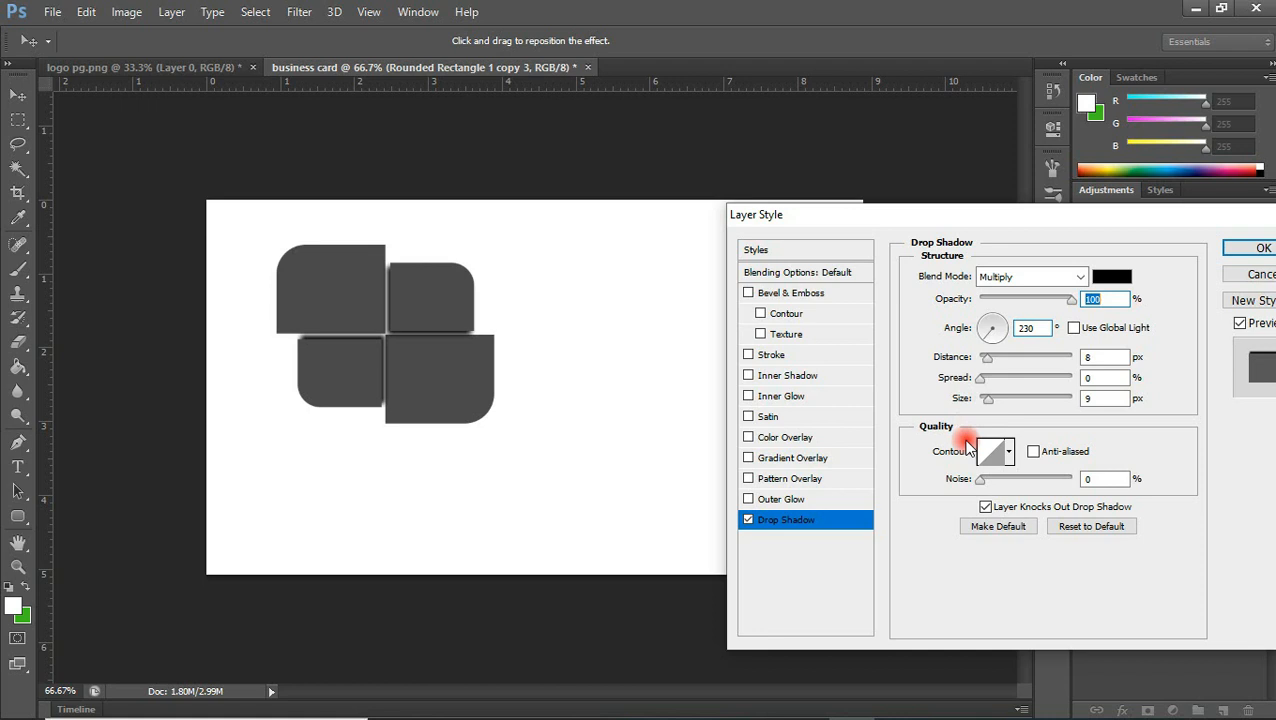
click(1255, 246)
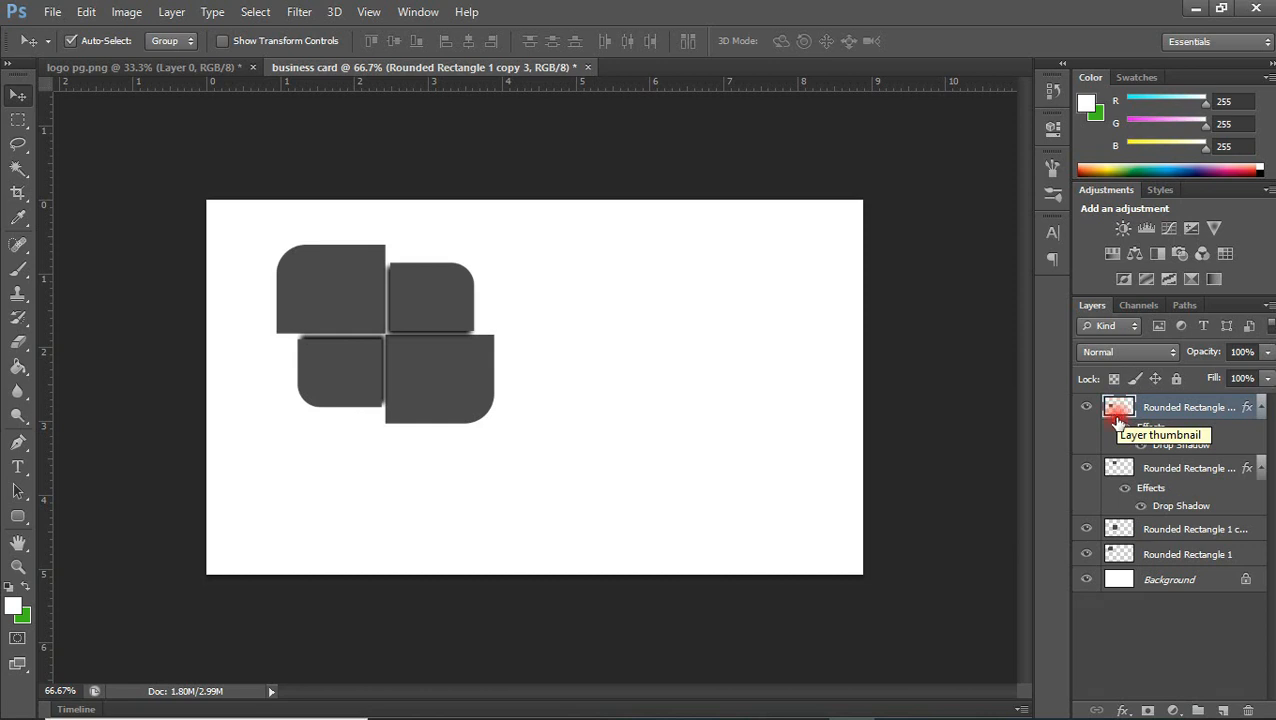
Add a dark navy colour overlay (#072150) to the small lower-left shape and apply it
click(1122, 710)
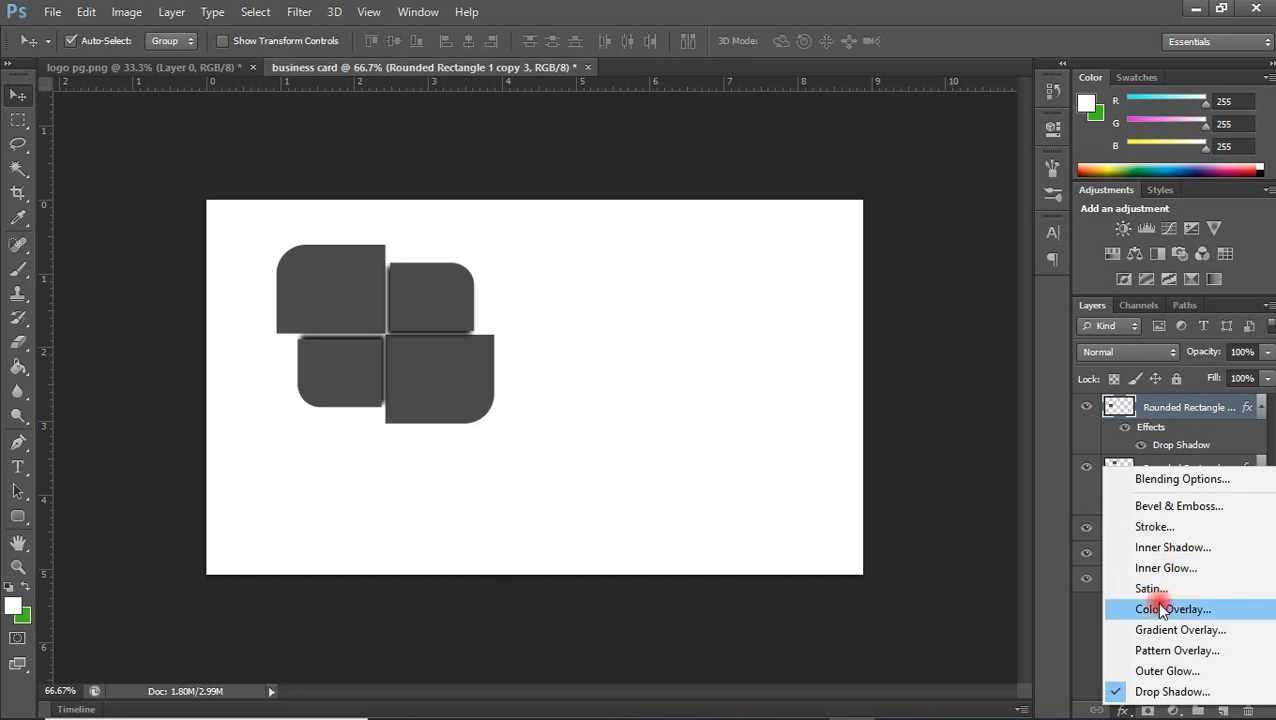
click(897, 407)
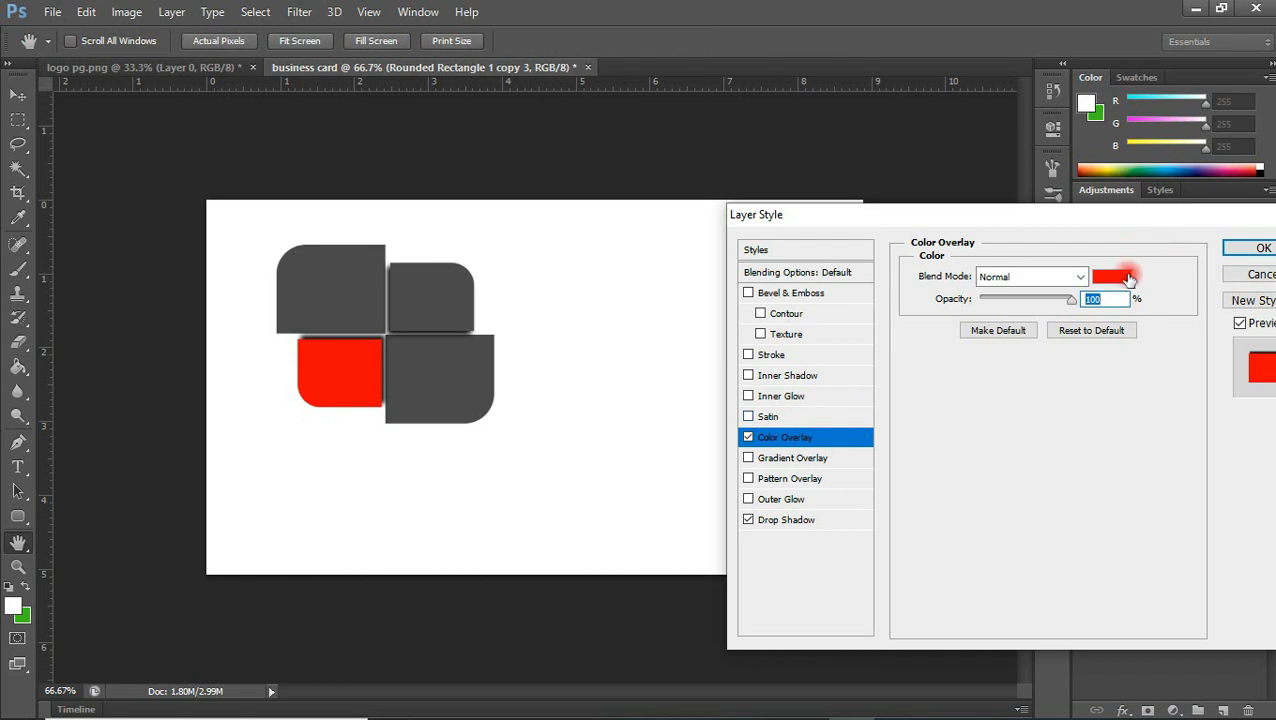
click(1125, 279)
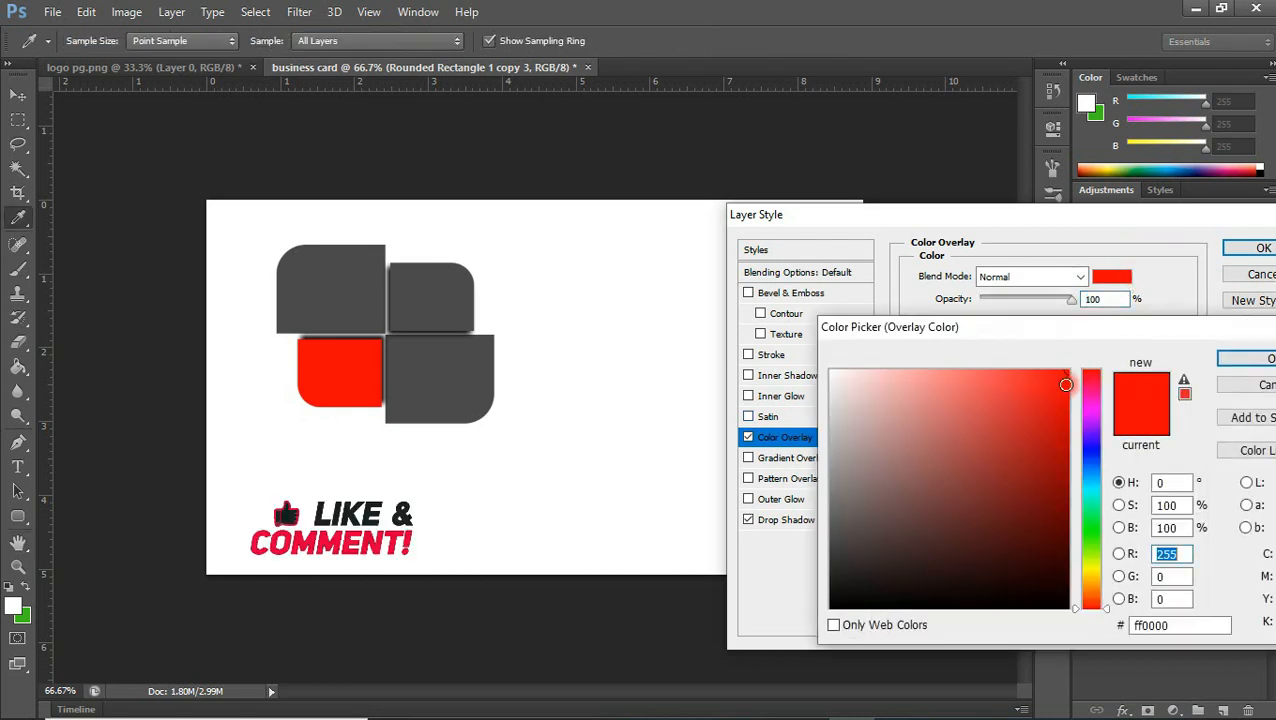
click(1093, 466)
click(1047, 540)
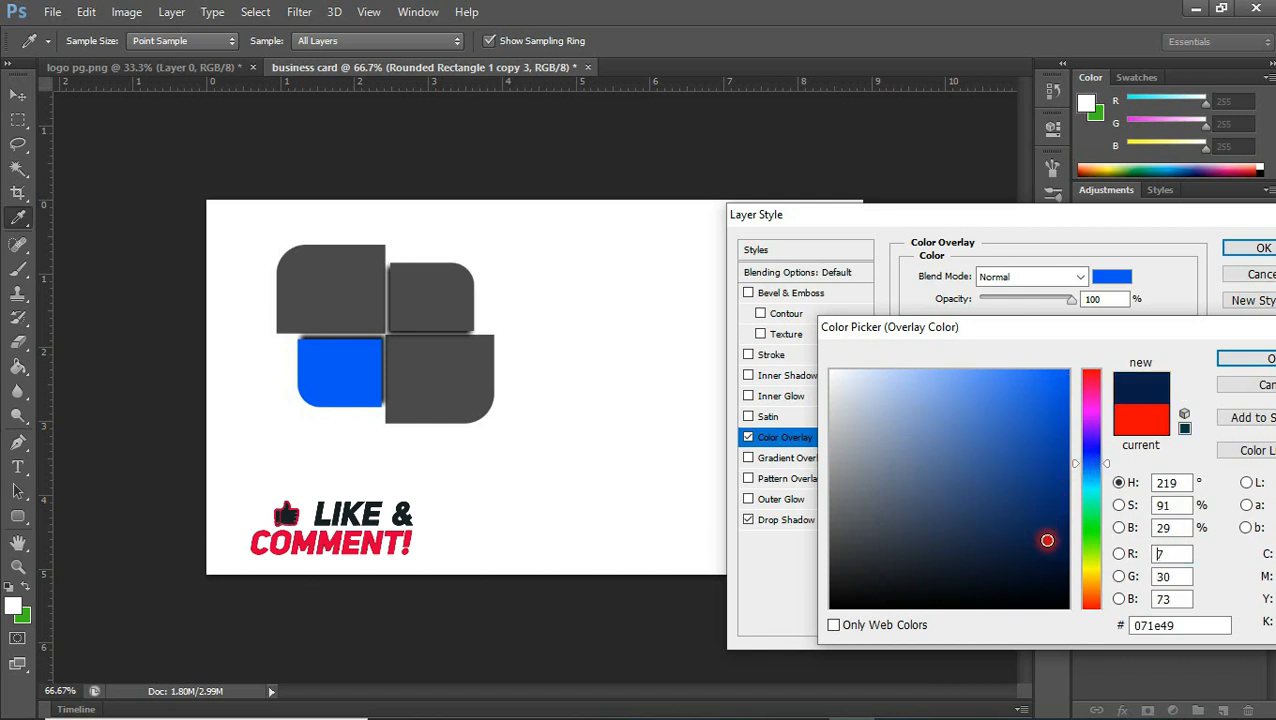
click(1049, 460)
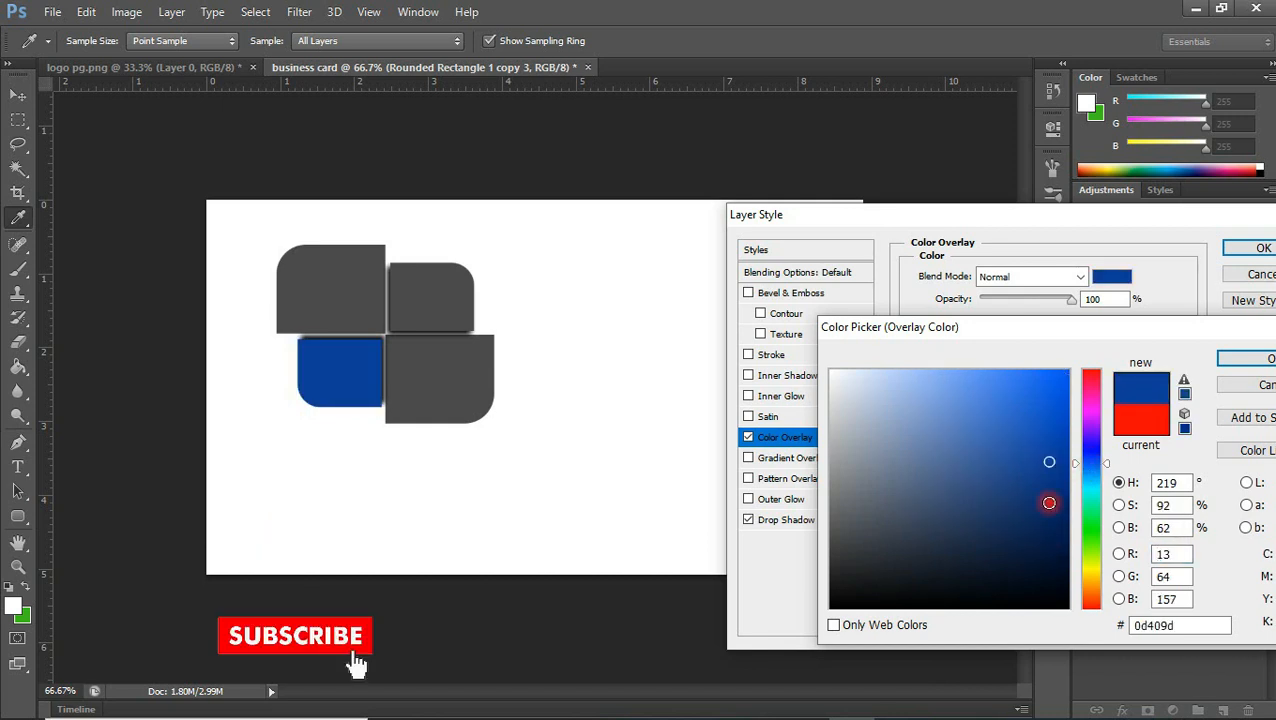
click(1049, 534)
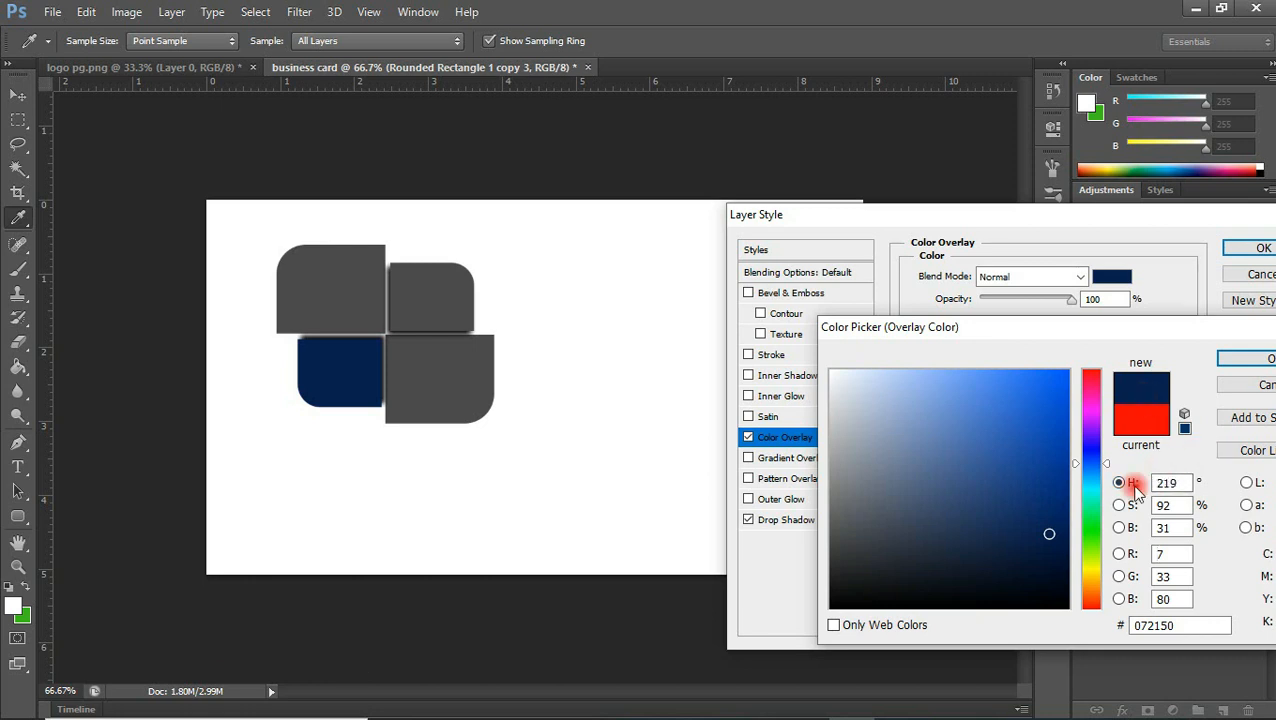
drag(1185, 625, 1057, 637)
key(ctrl+c)
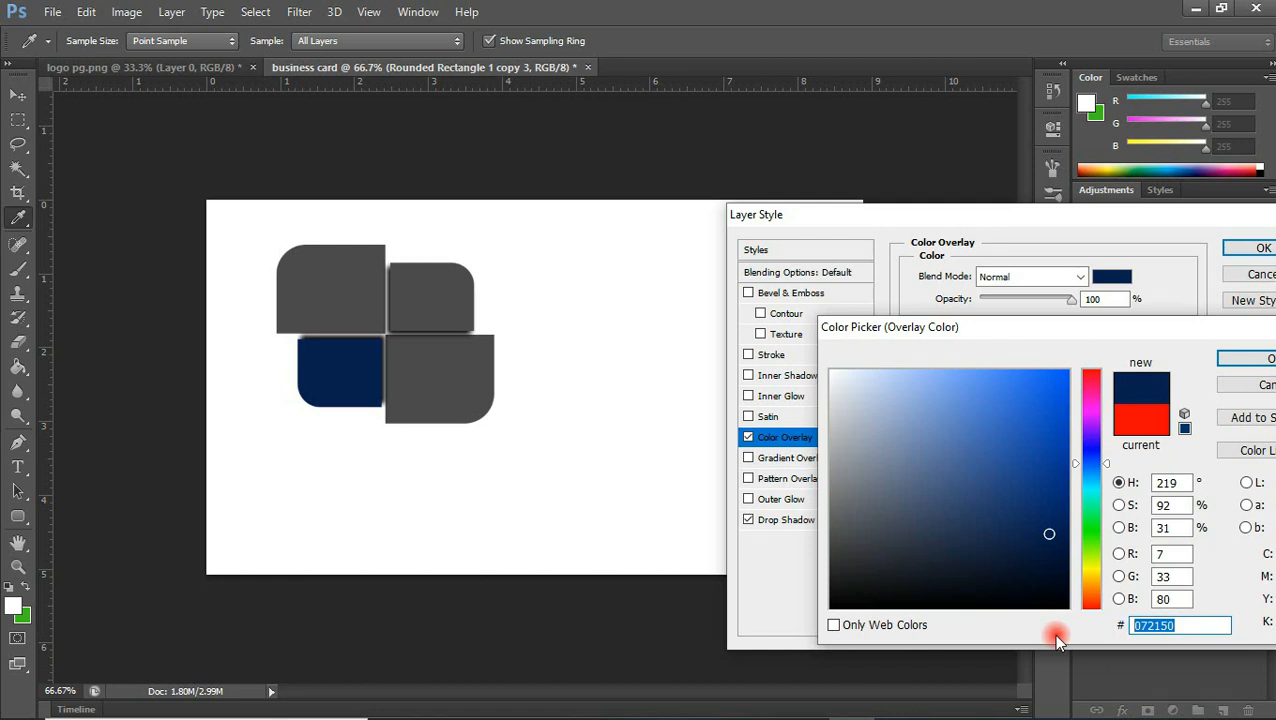
click(1255, 360)
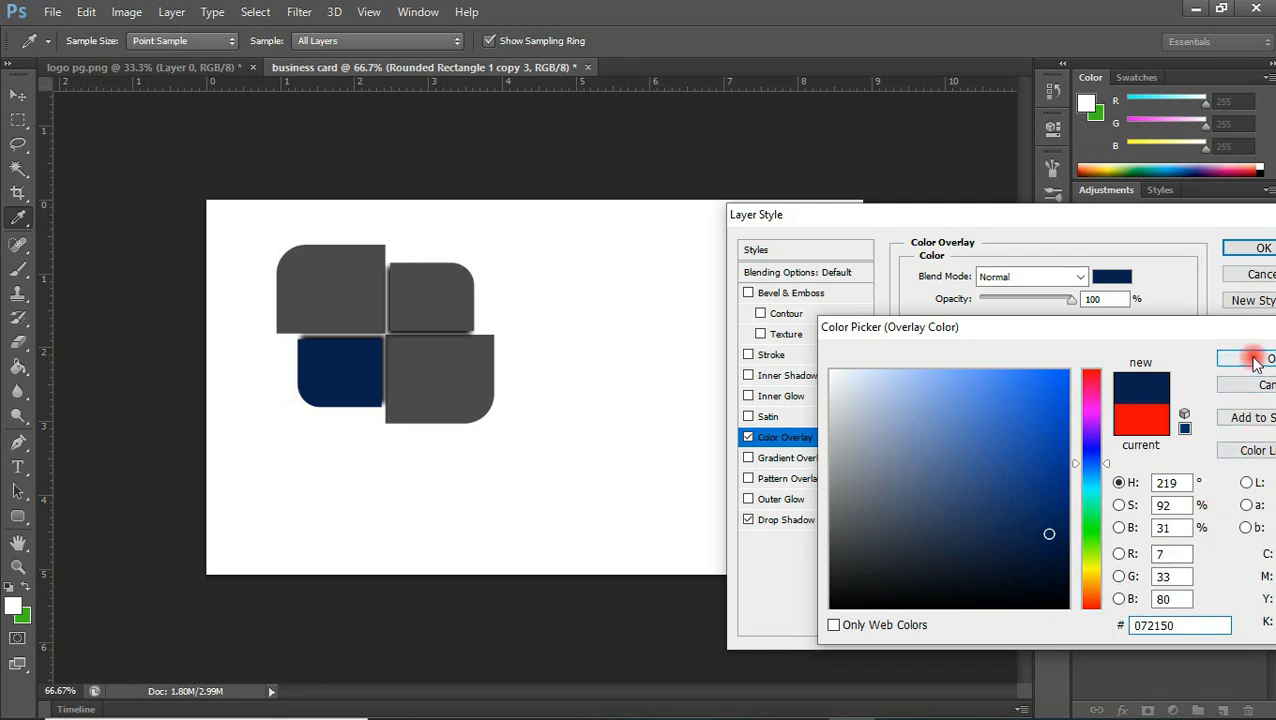
click(1258, 249)
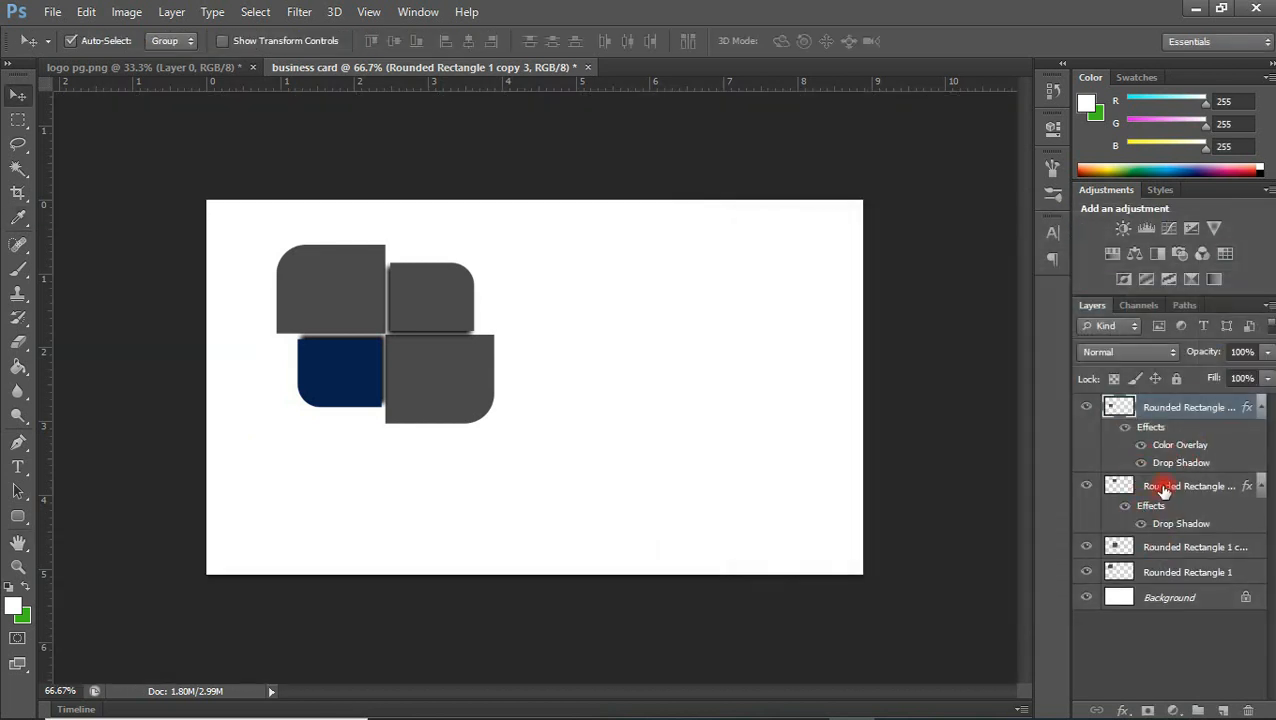
Add a dark navy colour overlay (#072150) to the small upper-right shape and apply the style
click(1155, 488)
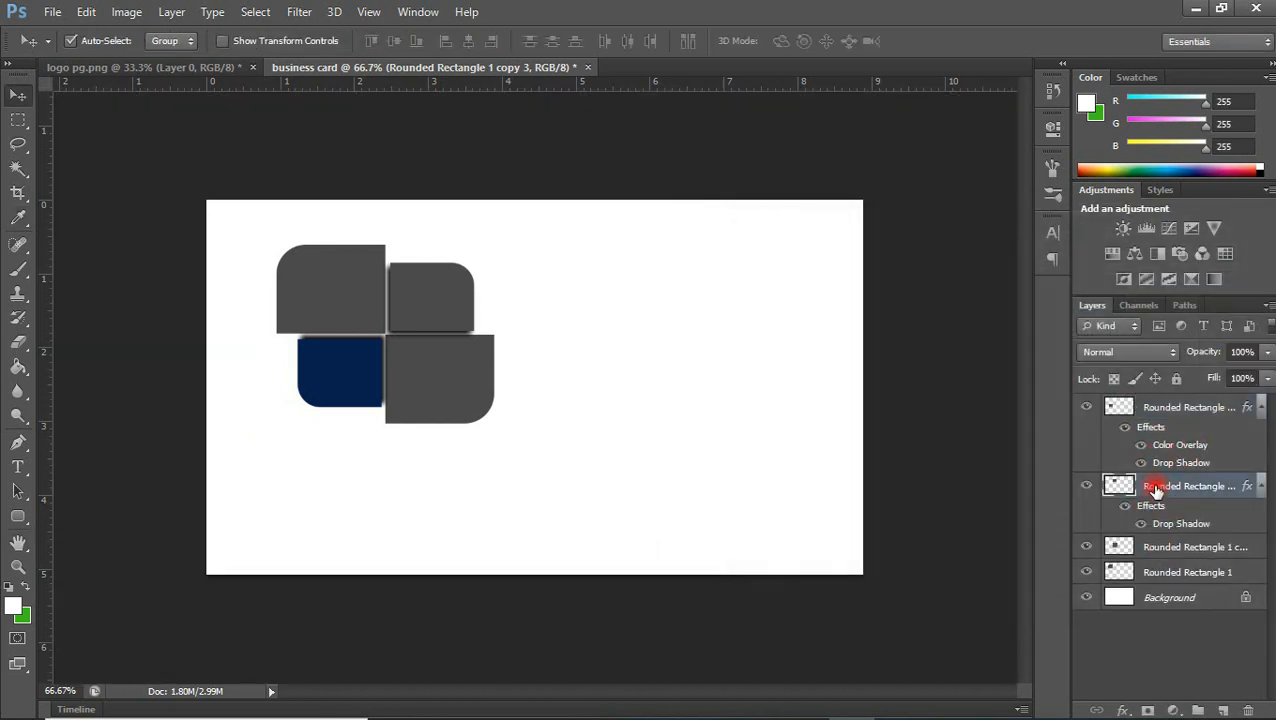
click(1124, 709)
click(1165, 614)
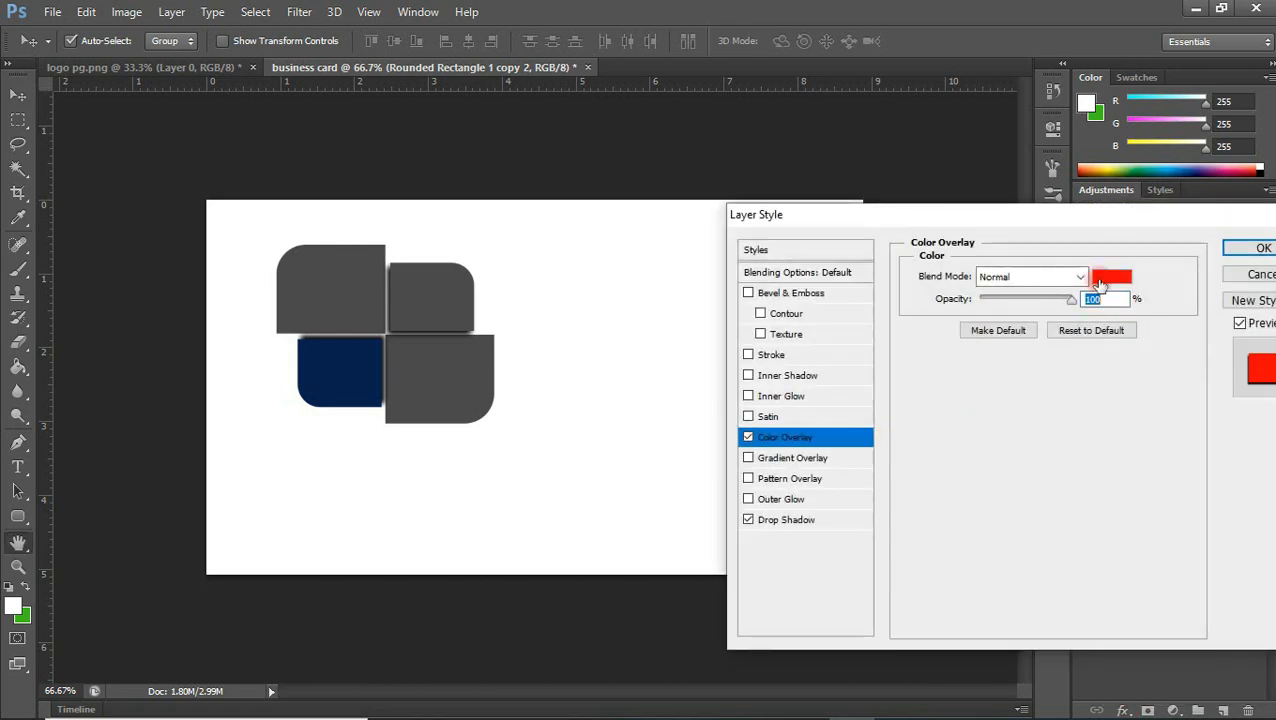
click(1100, 285)
click(1168, 624)
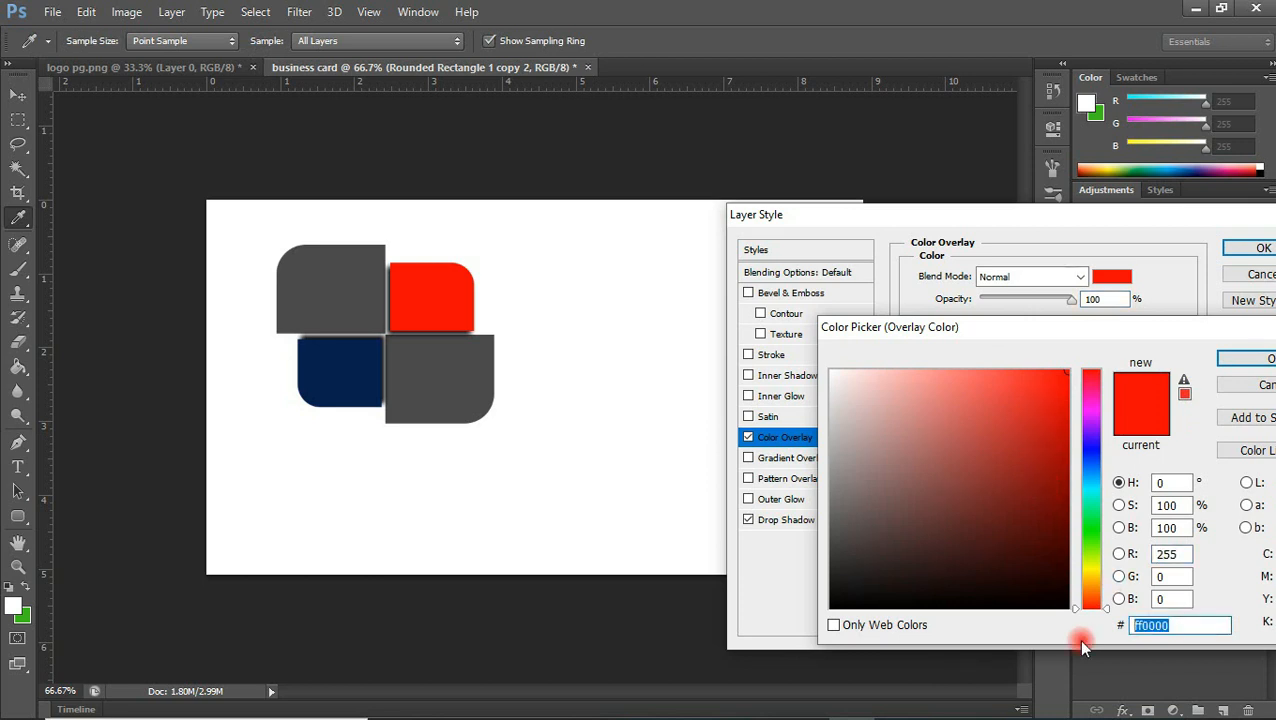
key(ctrl+v)
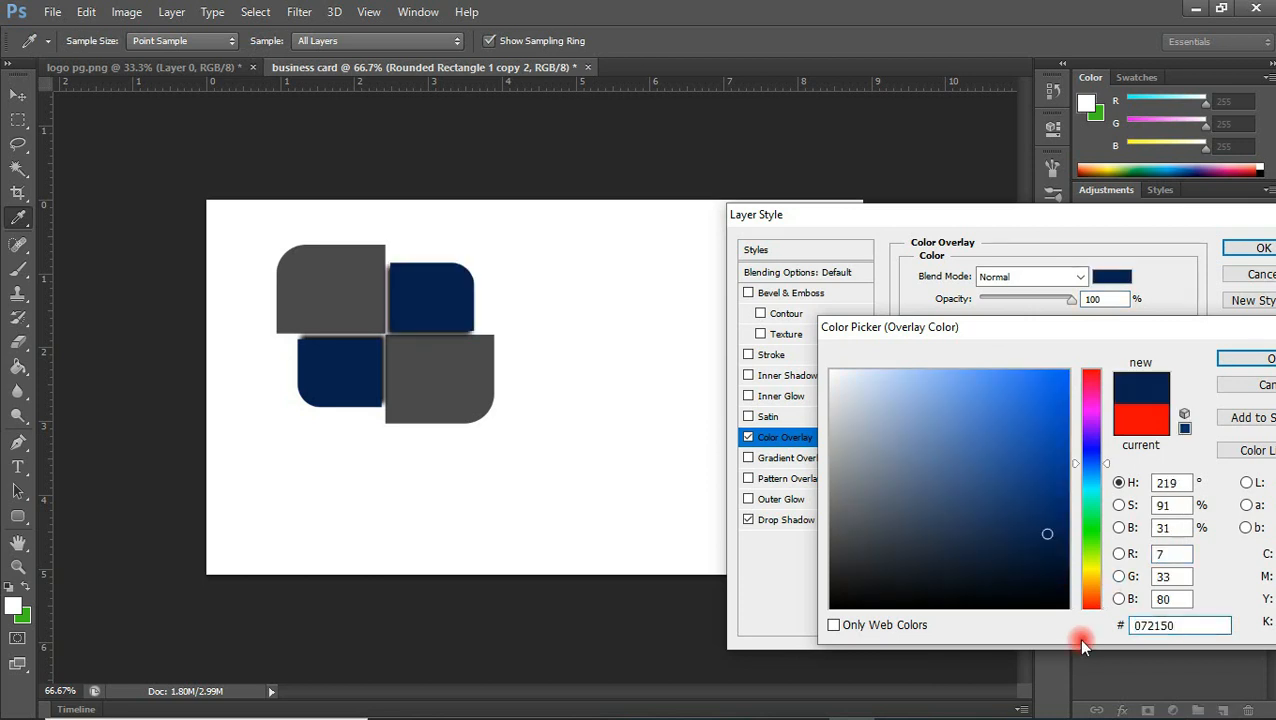
click(1262, 362)
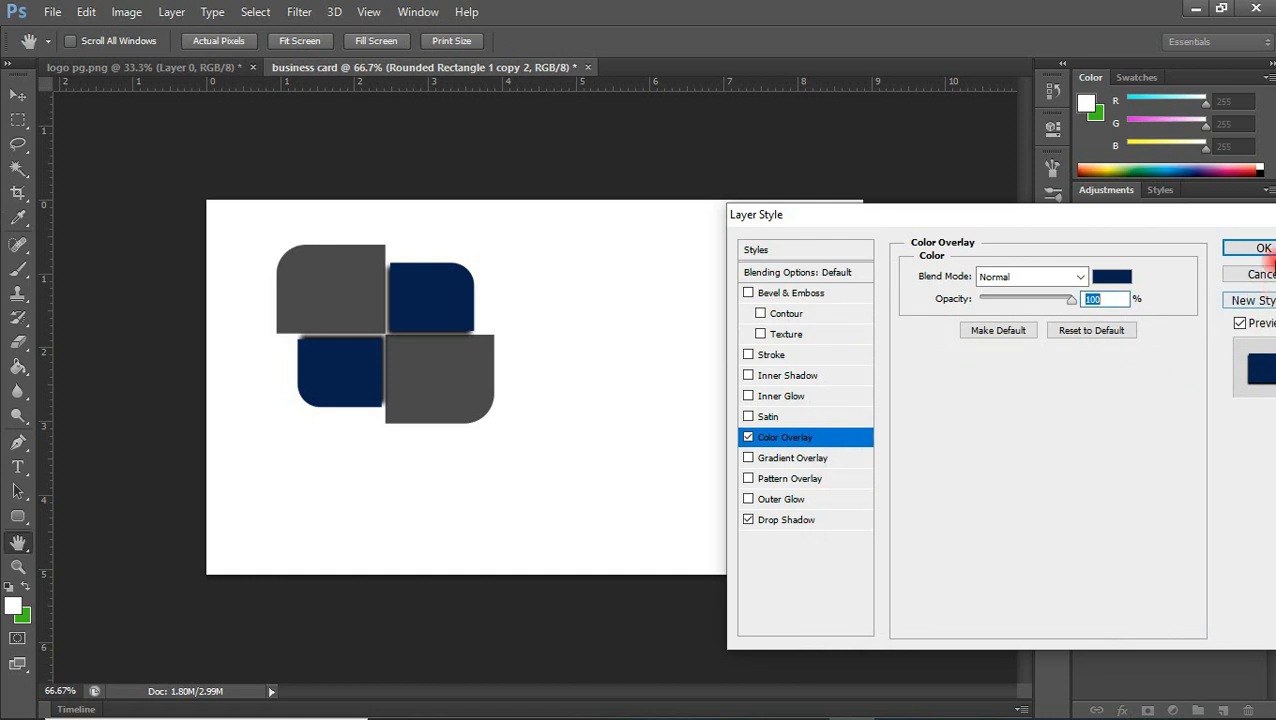
click(1262, 248)
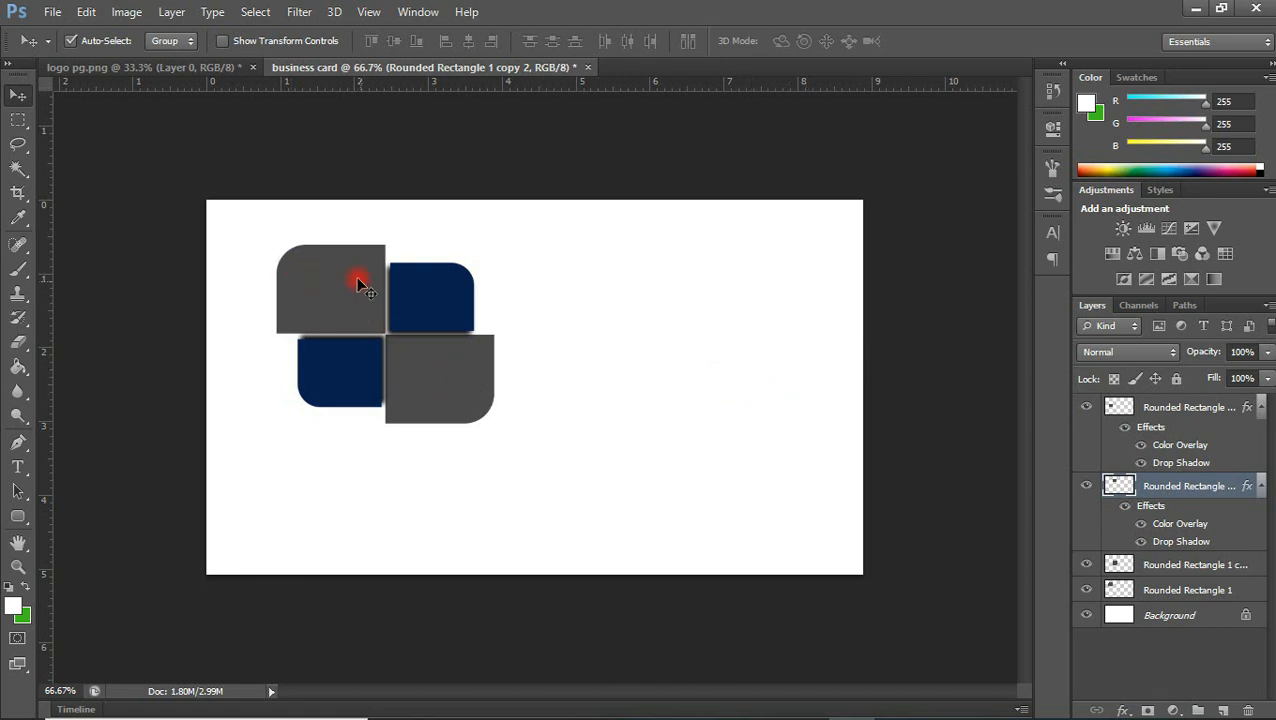
Add a golden-brown colour overlay (#9a7206) to the large lower-right shape
click(461, 374)
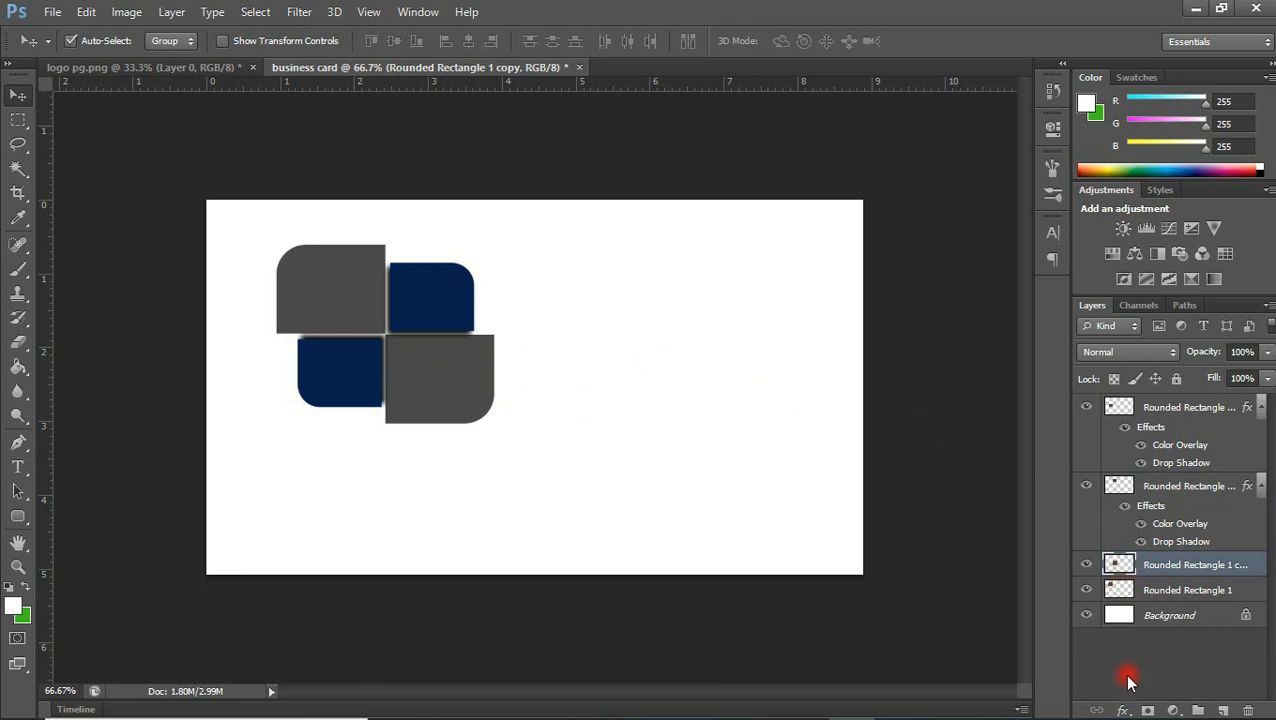
click(1122, 711)
click(1085, 598)
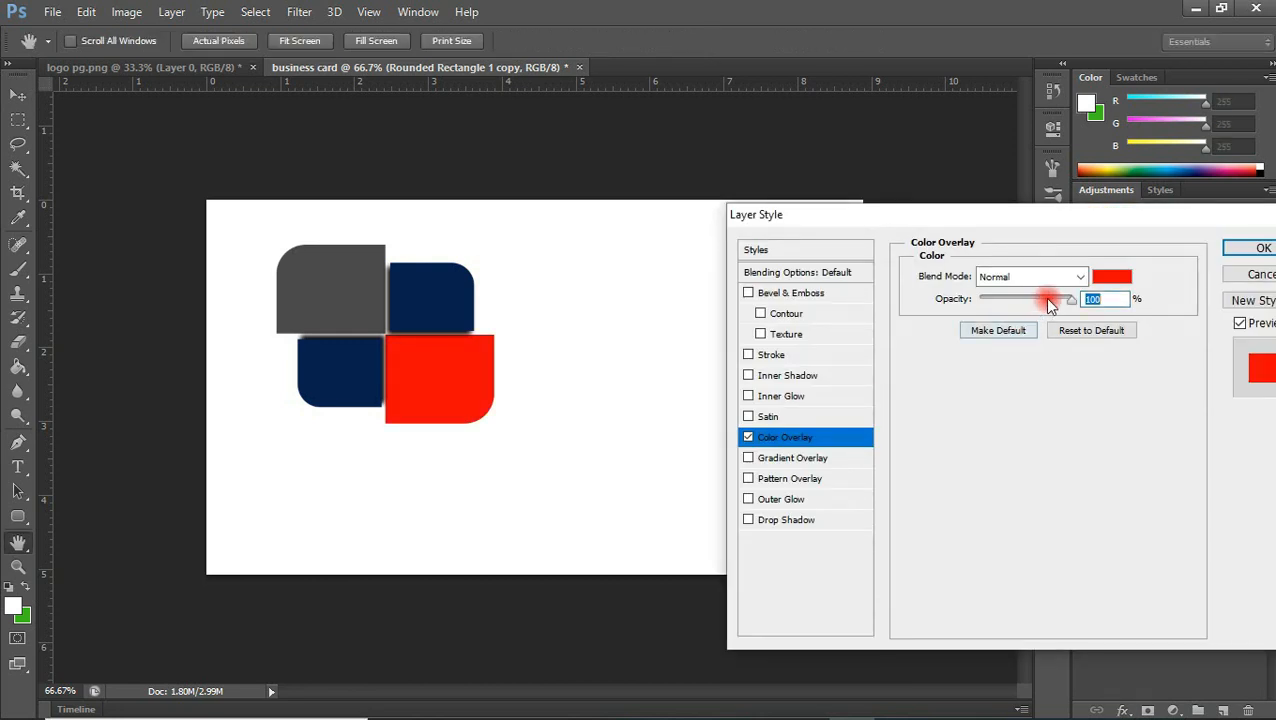
click(1110, 276)
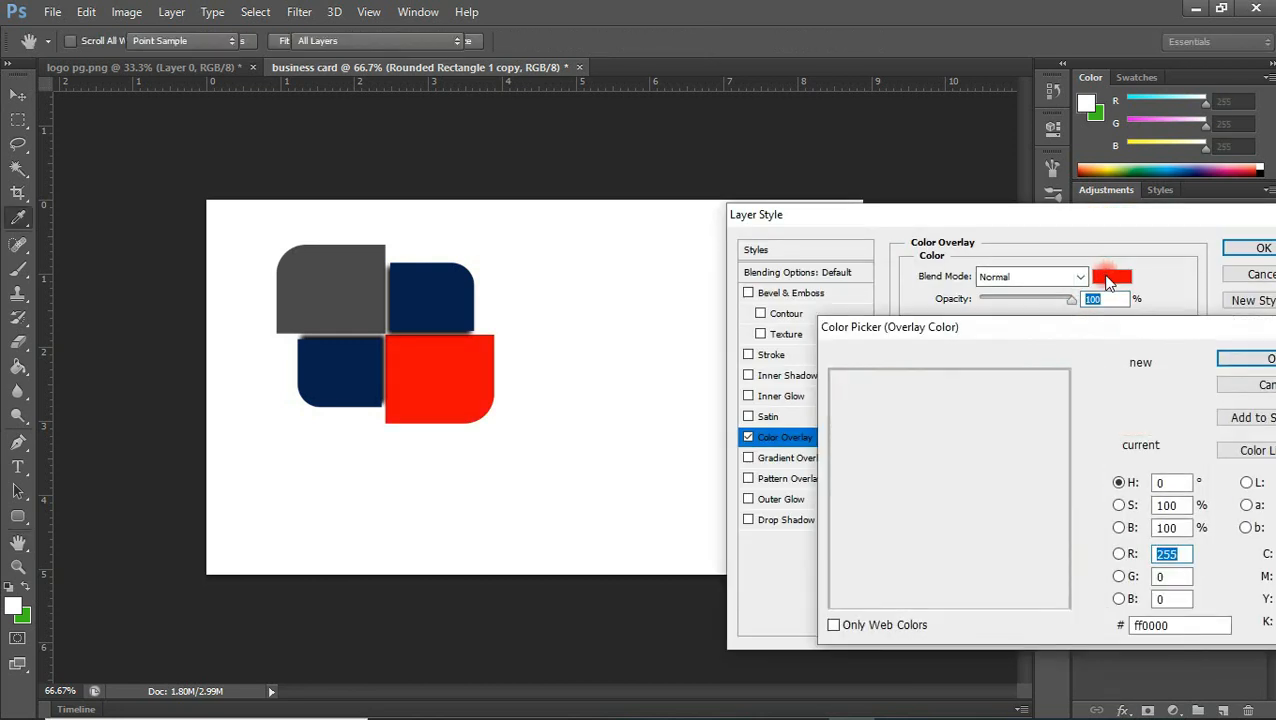
mouse_move(1090, 470)
mouse_down()
mouse_move(1090, 418)
mouse_move(1093, 446)
mouse_up()
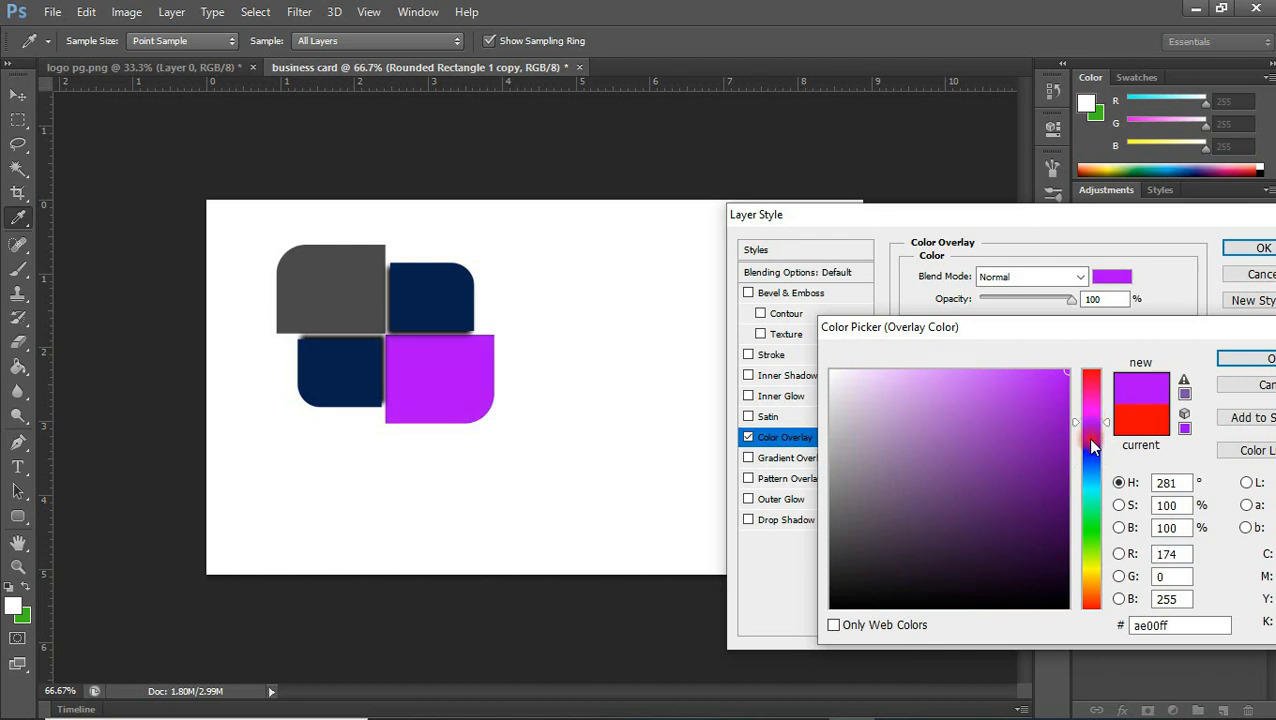
click(1077, 536)
click(1090, 578)
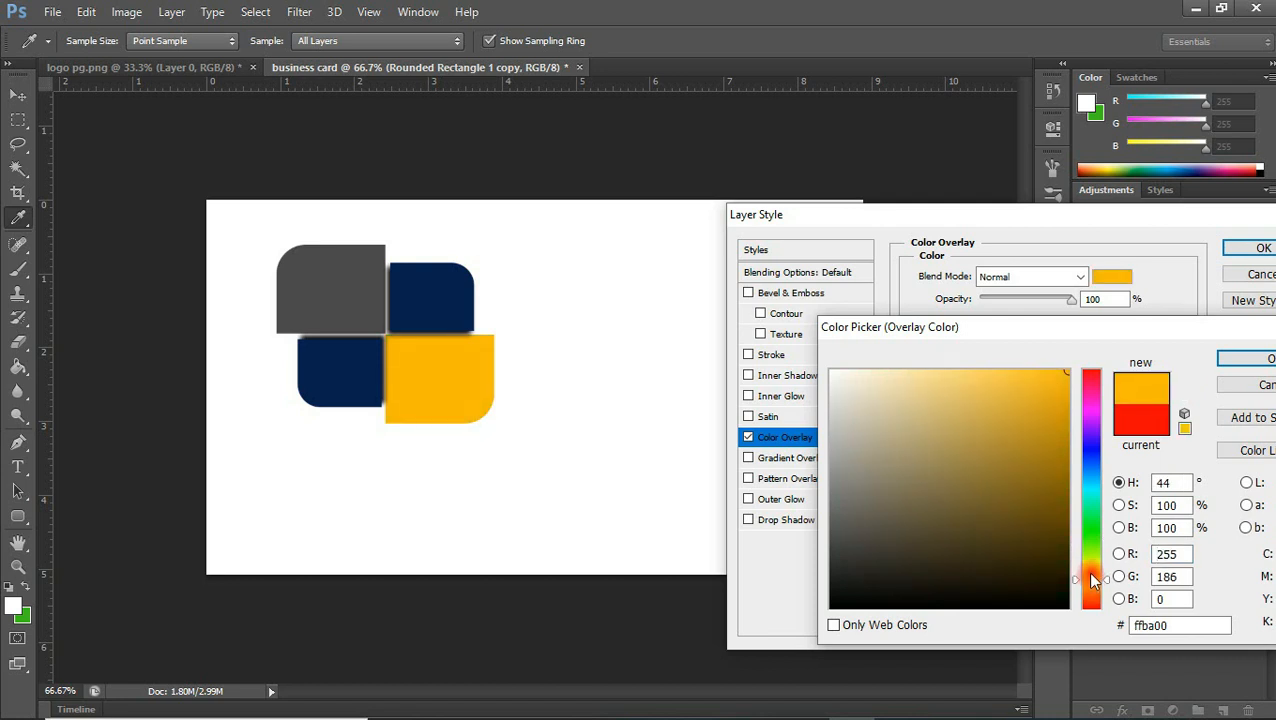
mouse_move(1060, 546)
mouse_down()
mouse_move(1064, 447)
mouse_move(1059, 465)
mouse_up()
click(1232, 358)
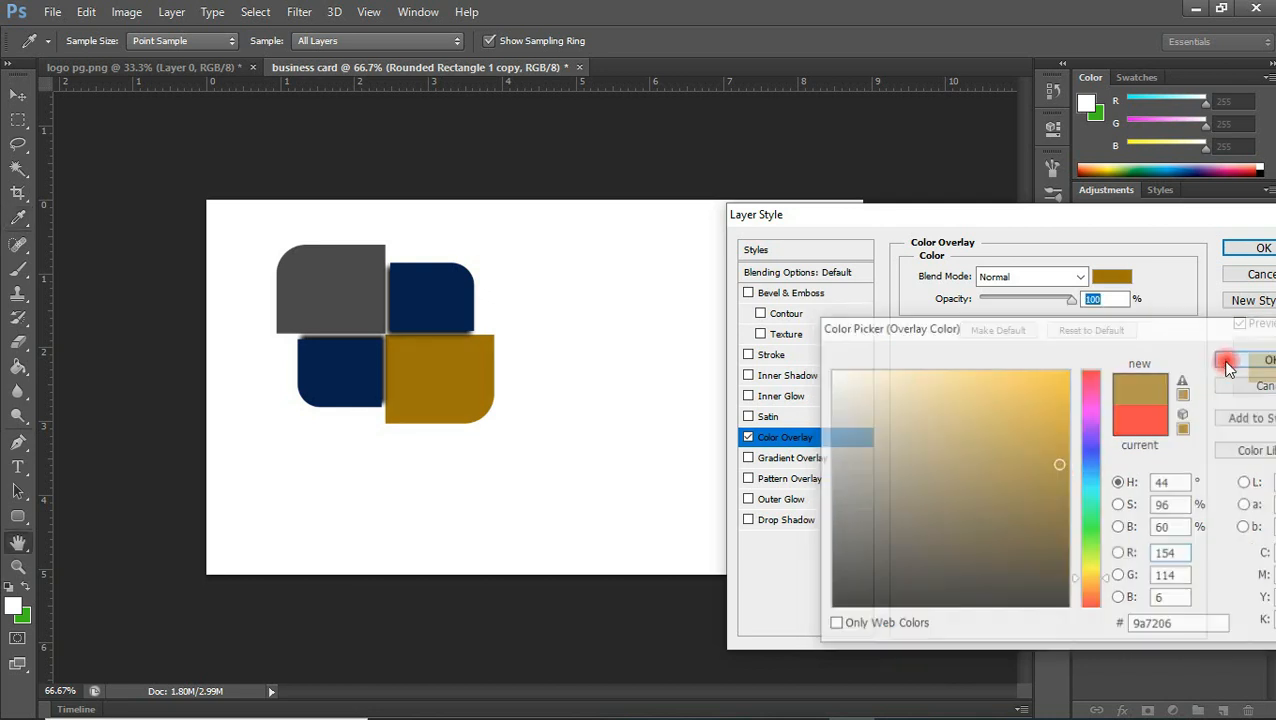
Copy the large lower-right shape's overlay hex code and apply its layer style
click(1112, 280)
click(1188, 625)
drag(1188, 625, 1060, 645)
key(ctrl+c)
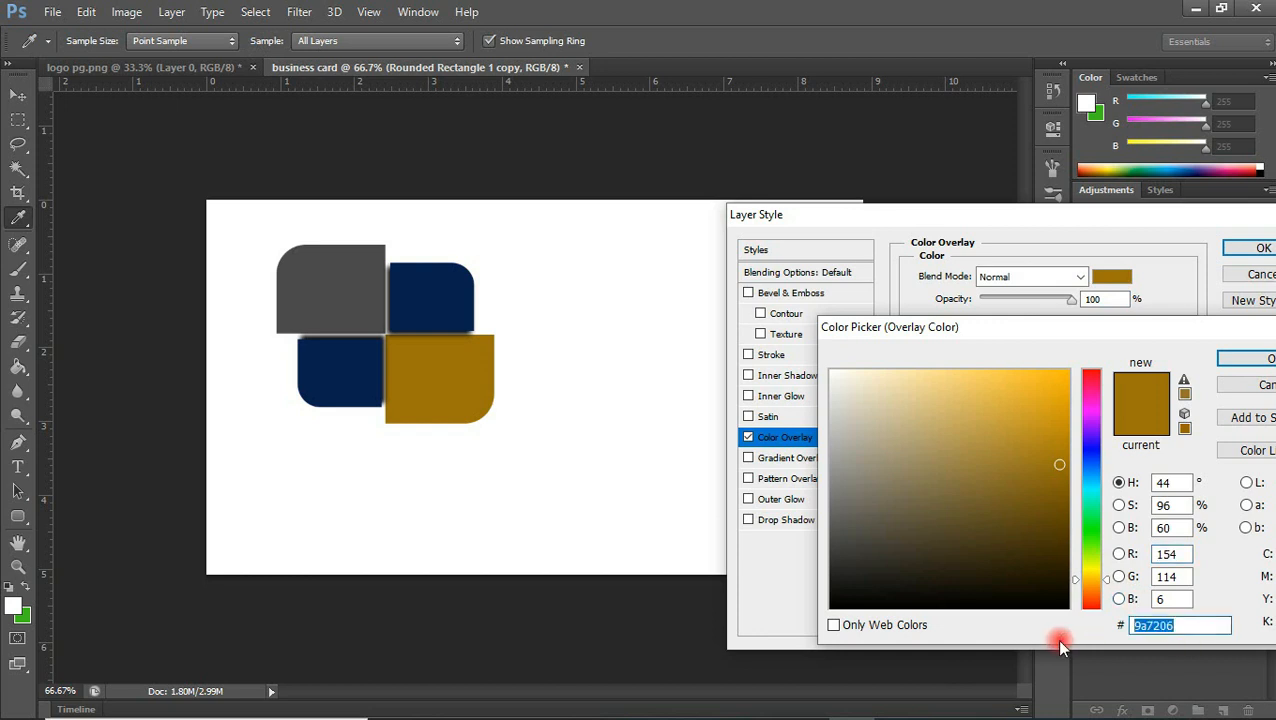
click(1266, 360)
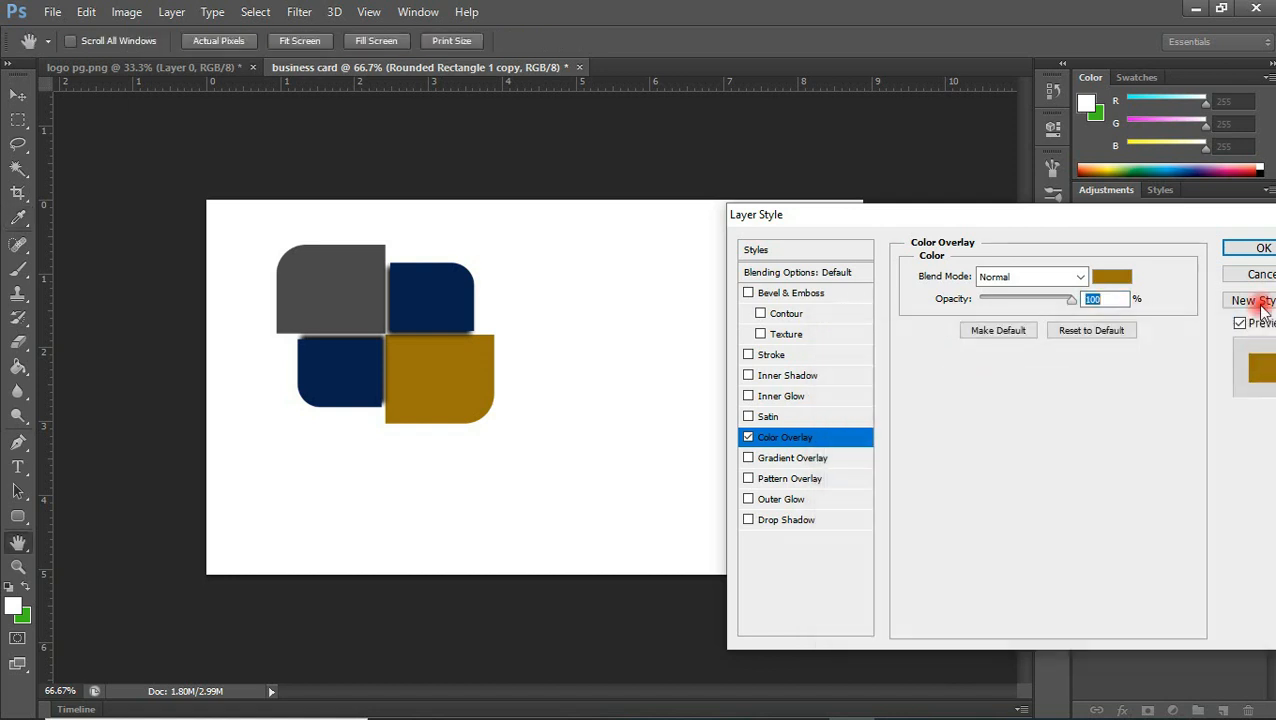
click(1262, 248)
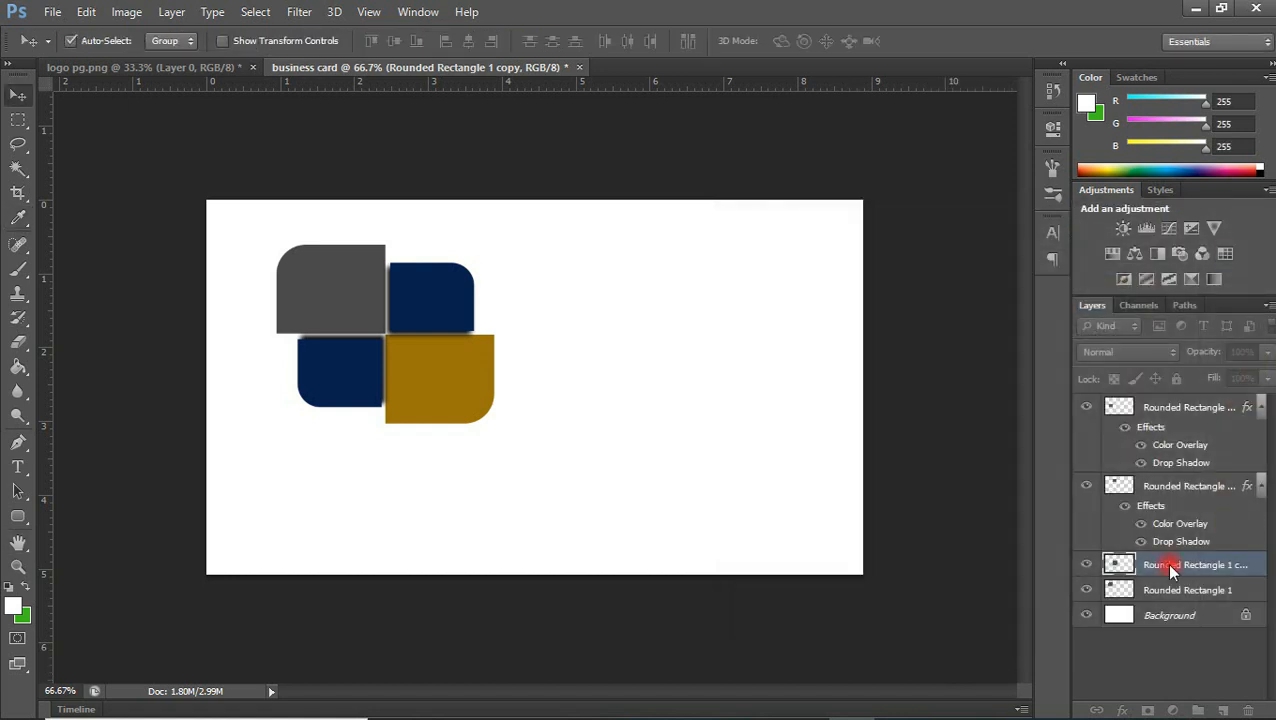
Add the same golden-brown colour overlay (#9a7206) to the large upper-left shape and apply the style
click(1156, 627)
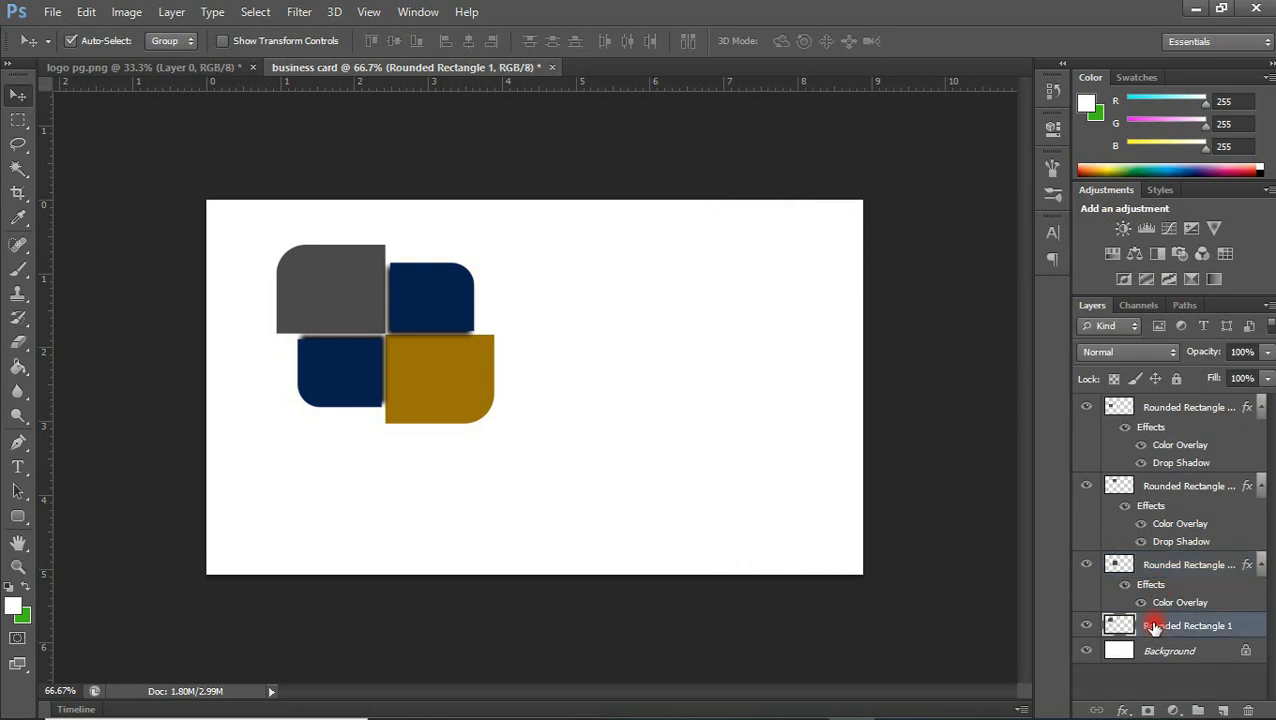
click(1122, 709)
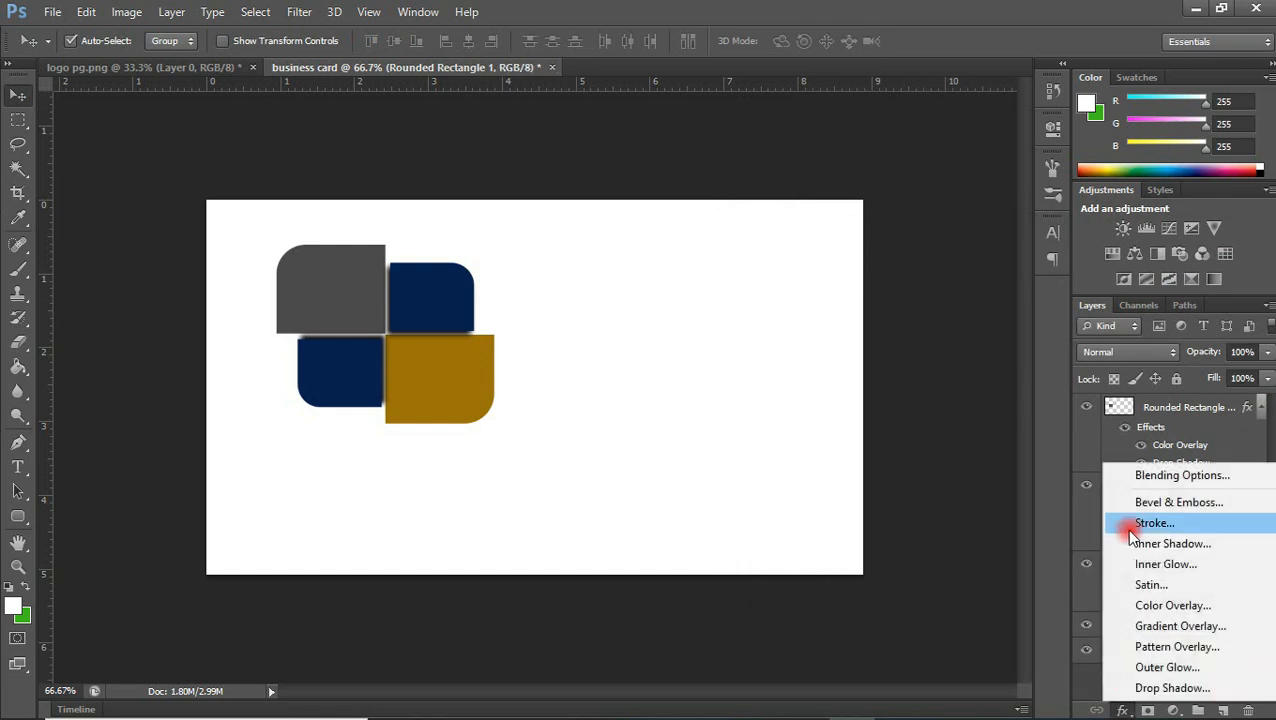
click(1155, 606)
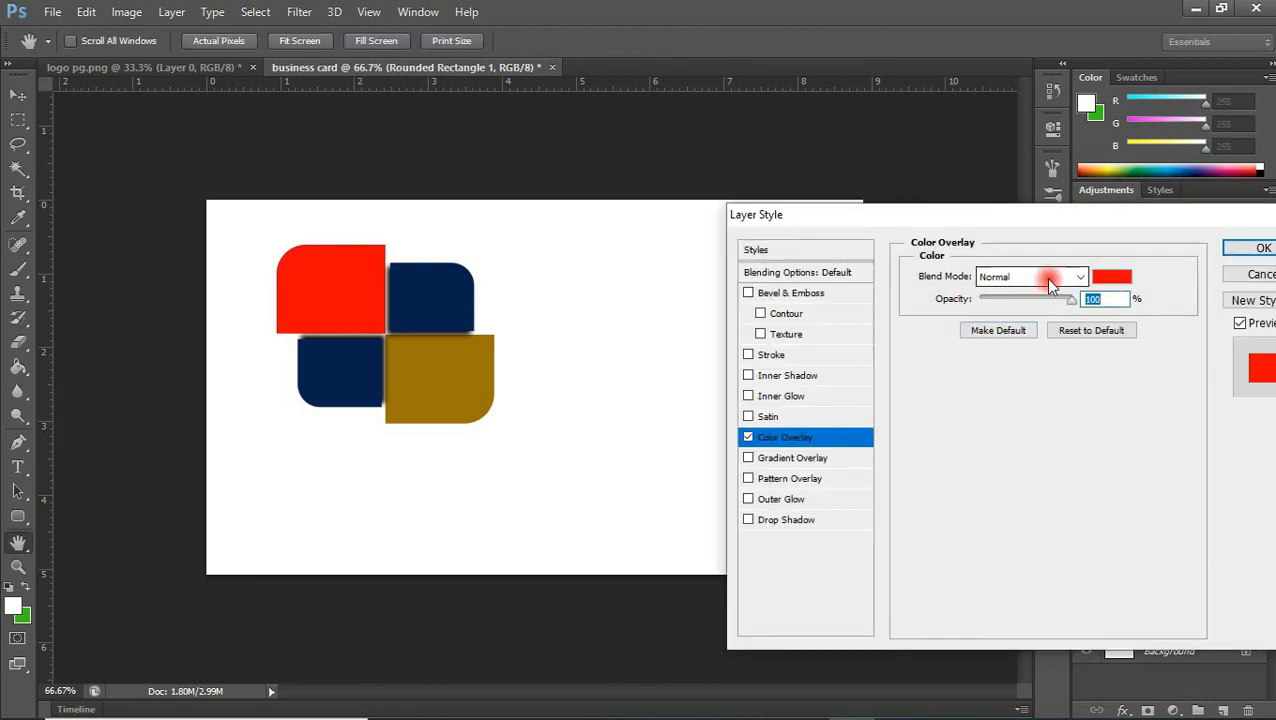
click(1112, 276)
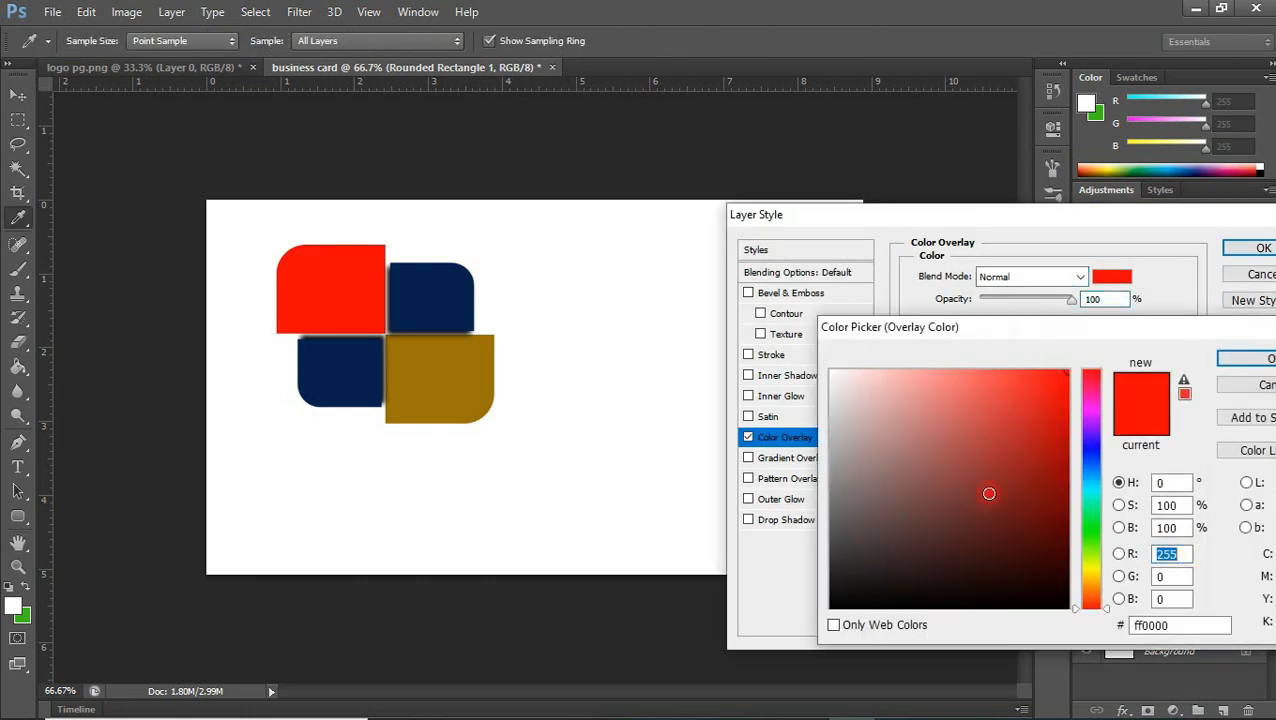
click(1183, 630)
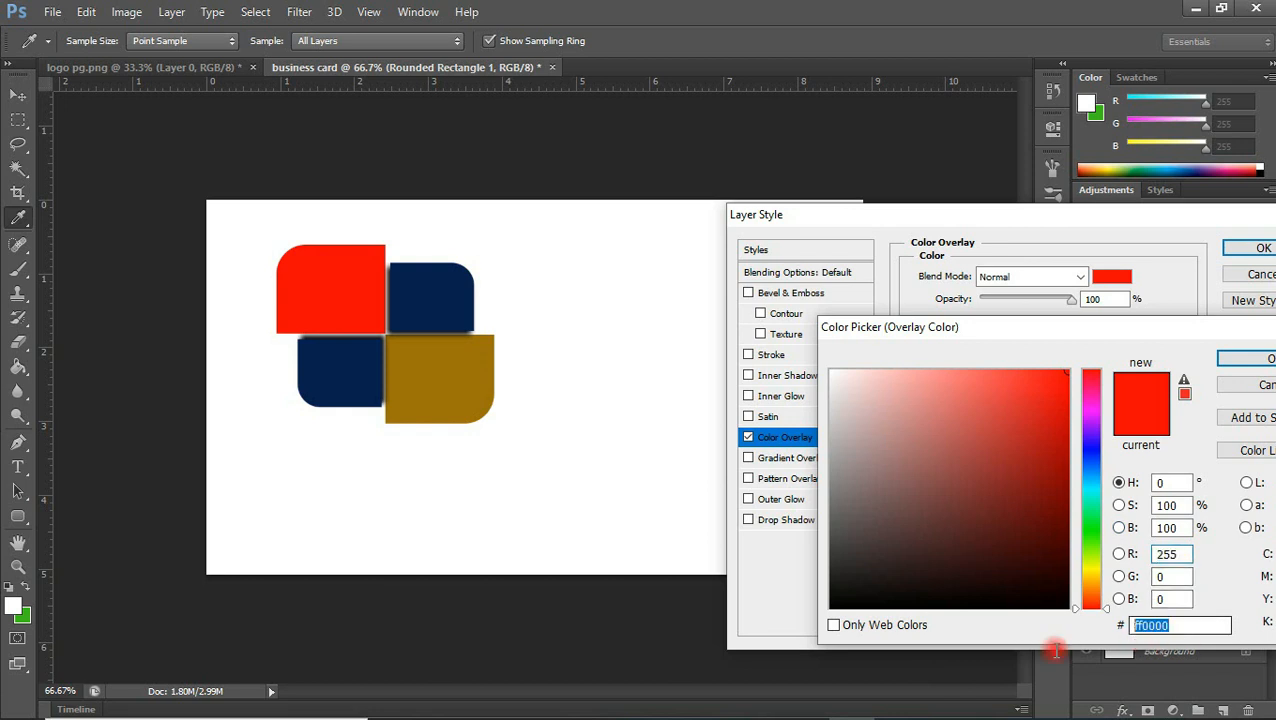
key(ctrl+v)
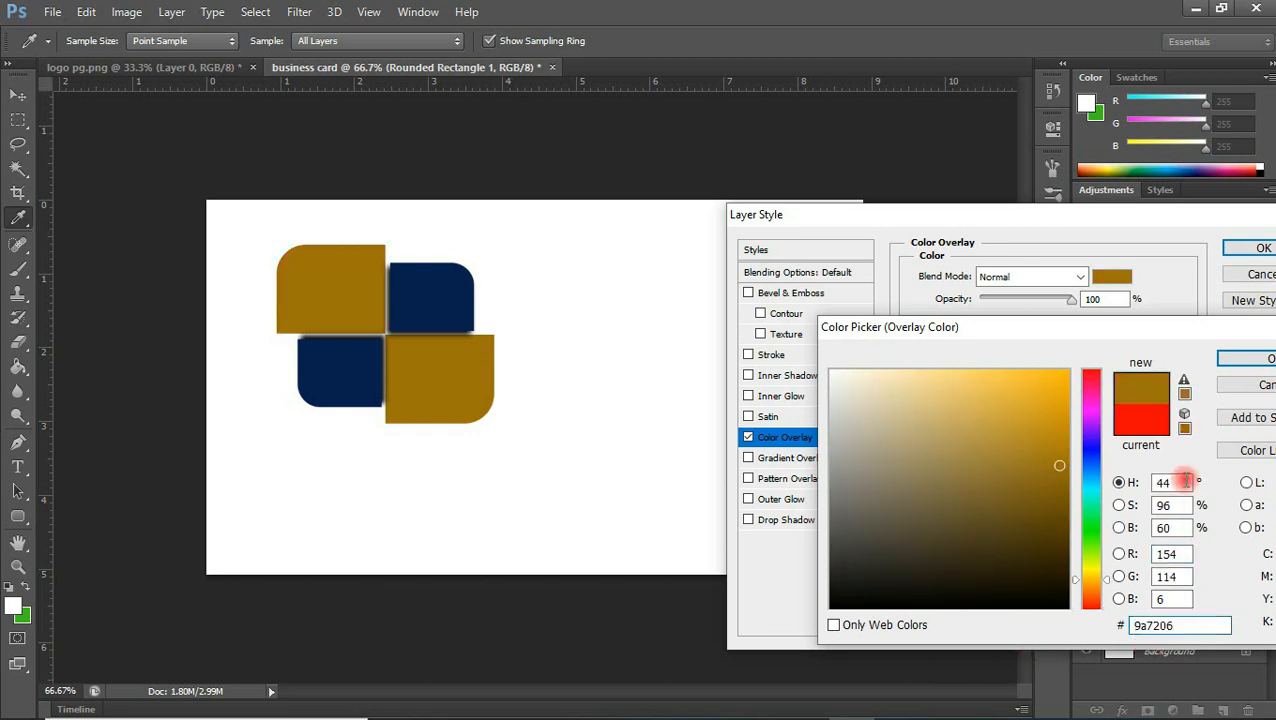
click(1257, 359)
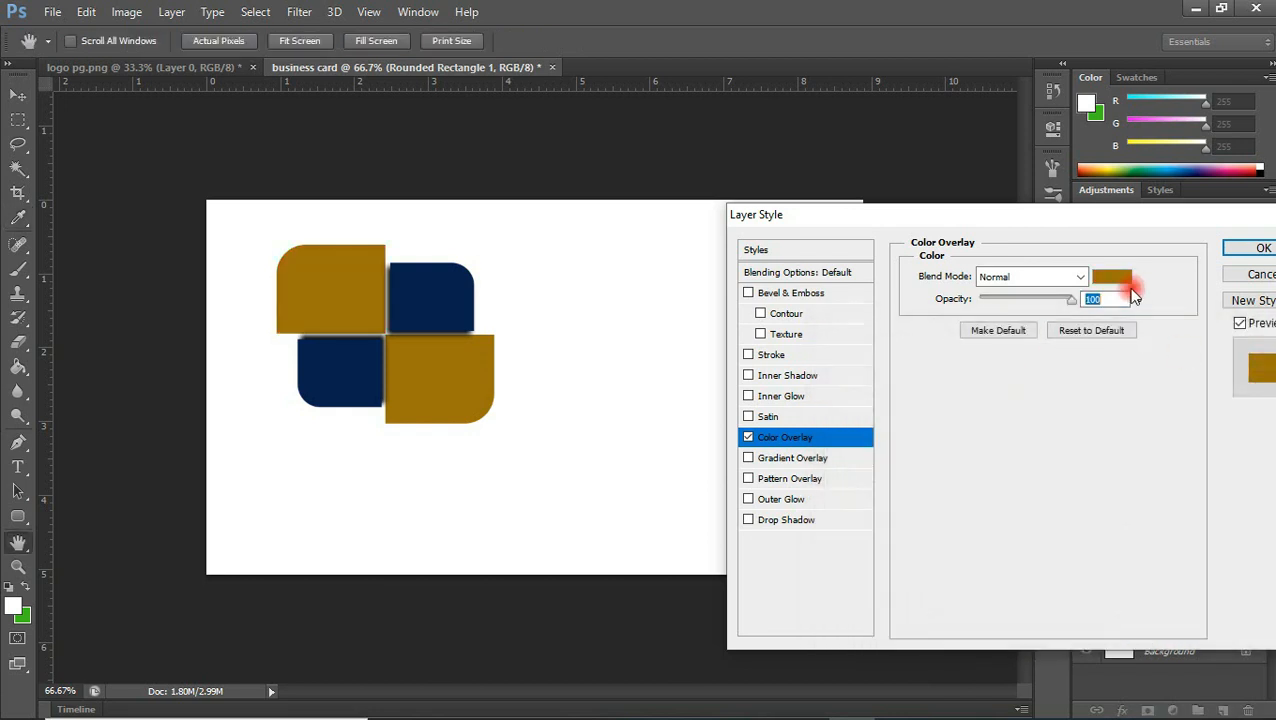
click(1263, 250)
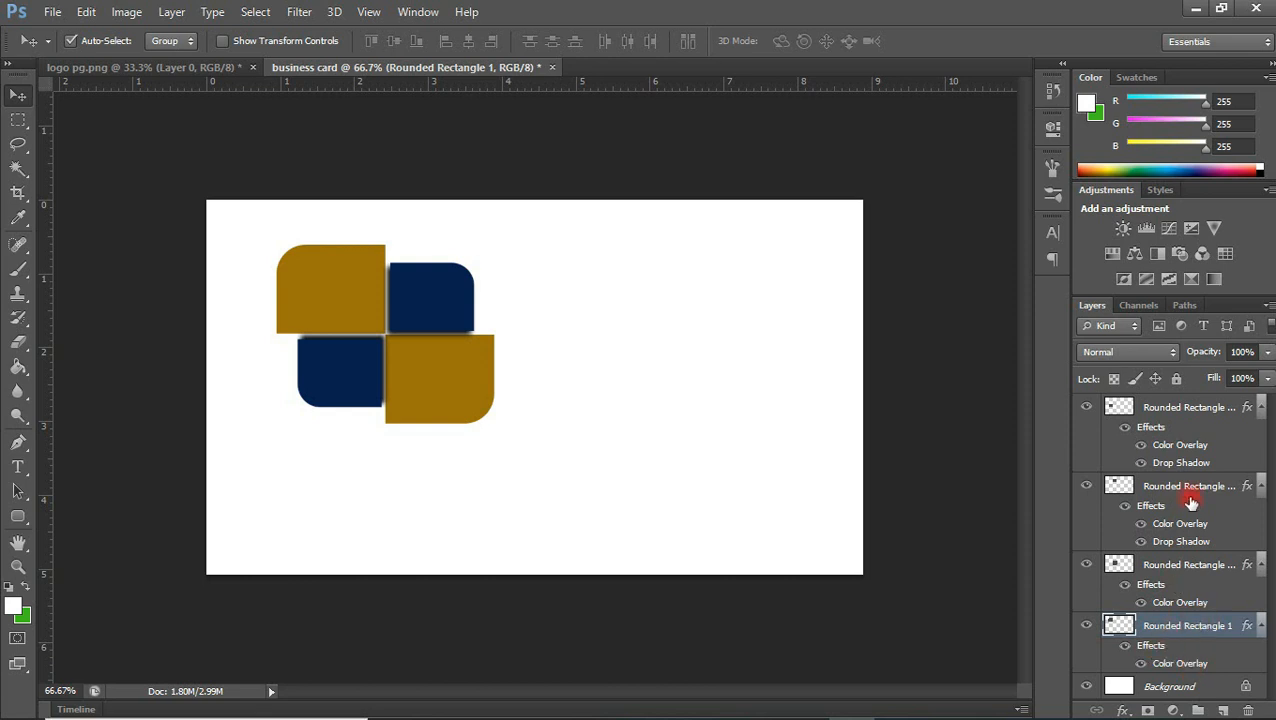
Group the four rounded-rectangle layers and toggle the group's visibility to check that it holds the whole logo
shift+click(1187, 407)
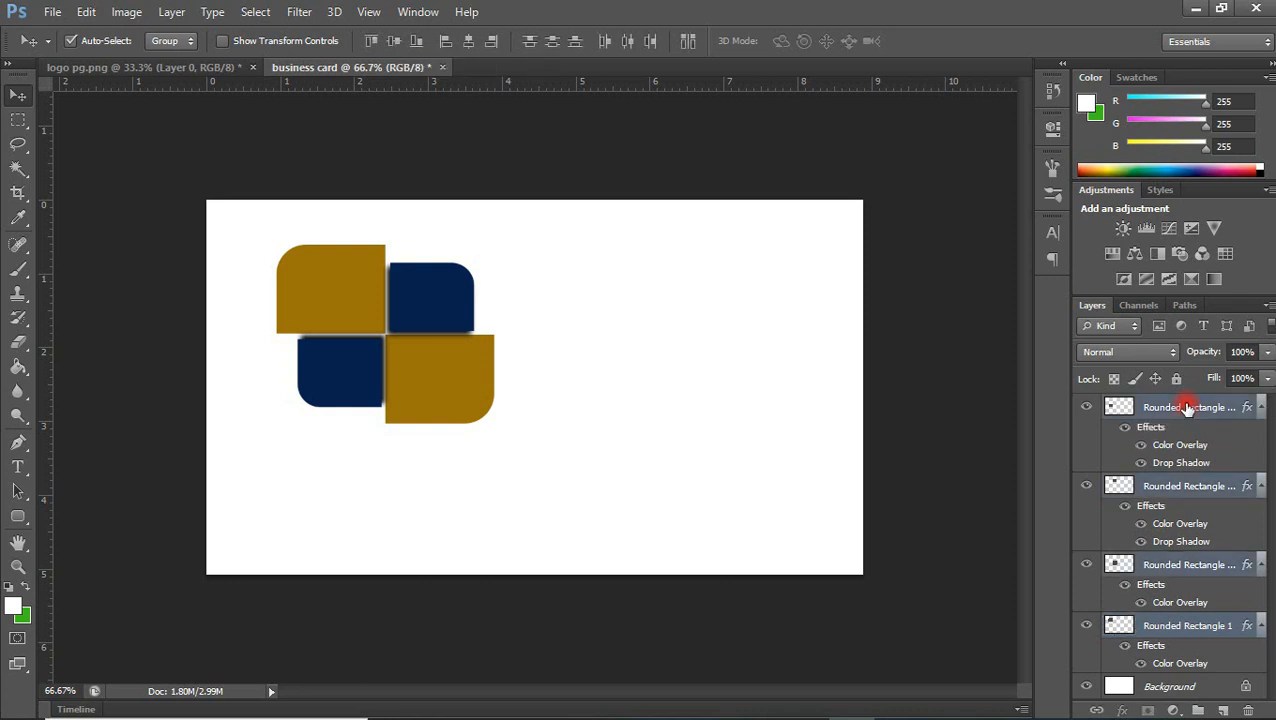
key(ctrl+g)
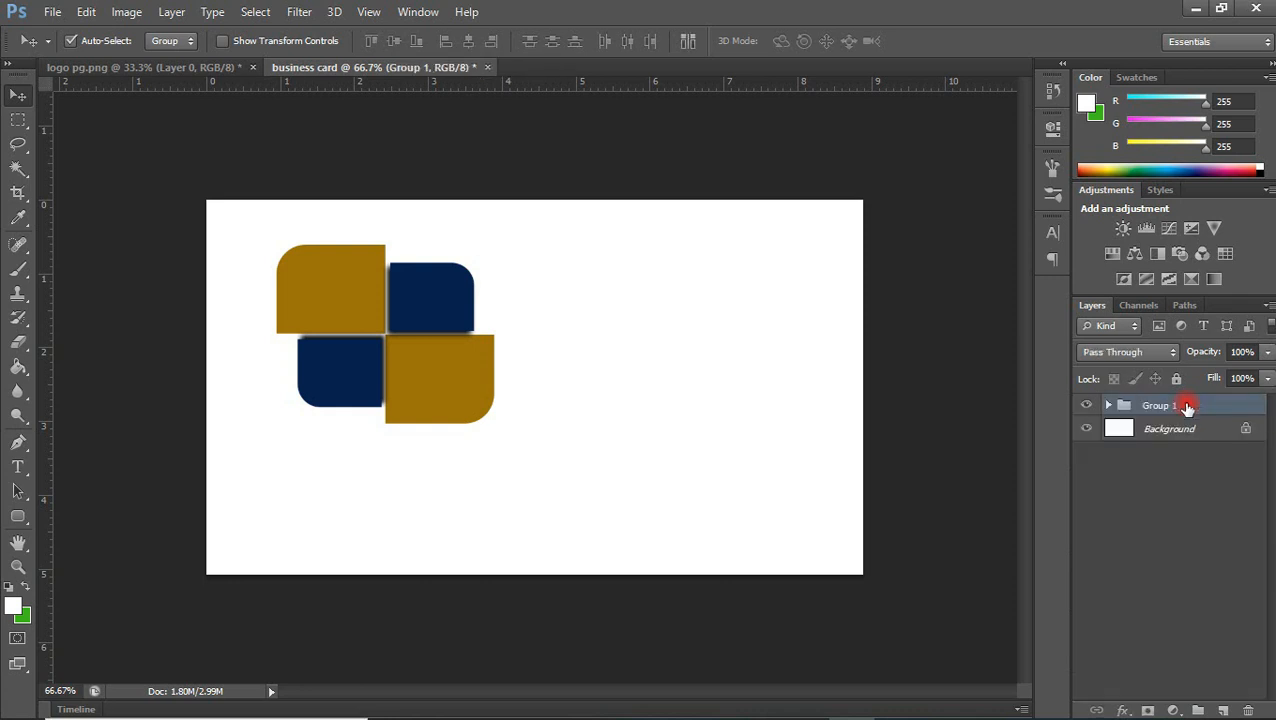
click(1086, 406)
click(1085, 406)
click(1084, 406)
click(1085, 406)
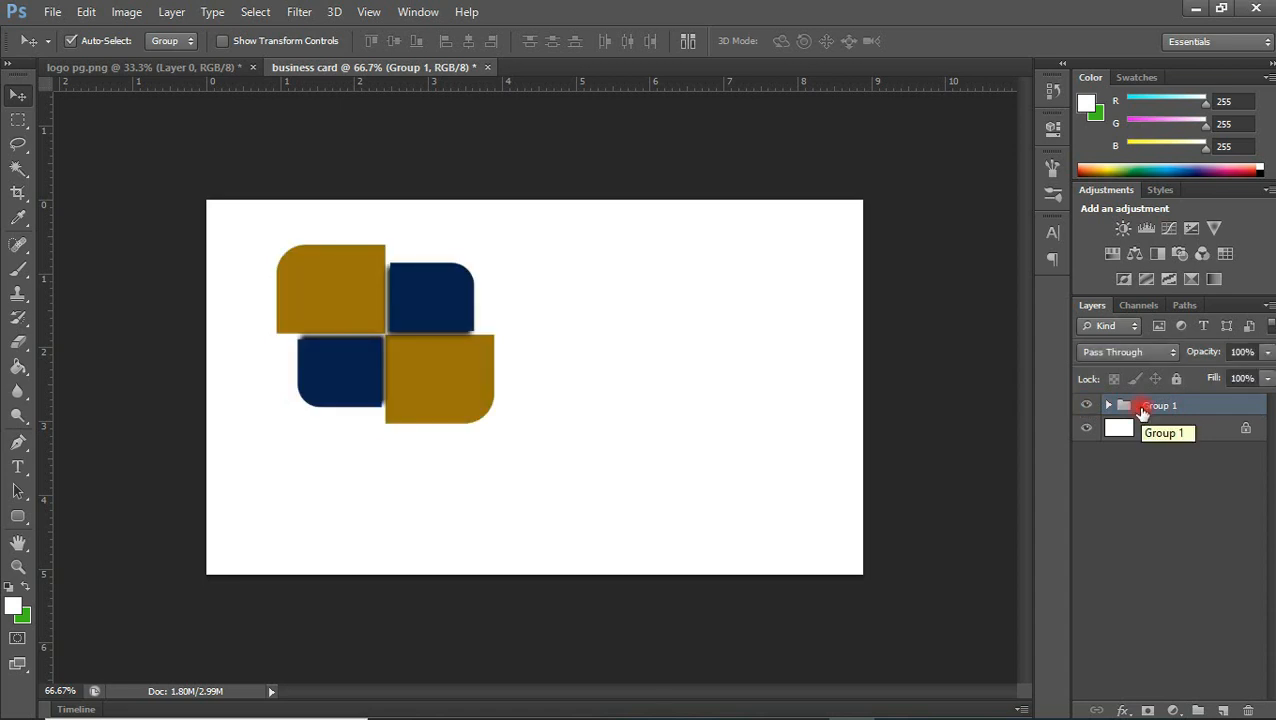
key(ctrl+t)
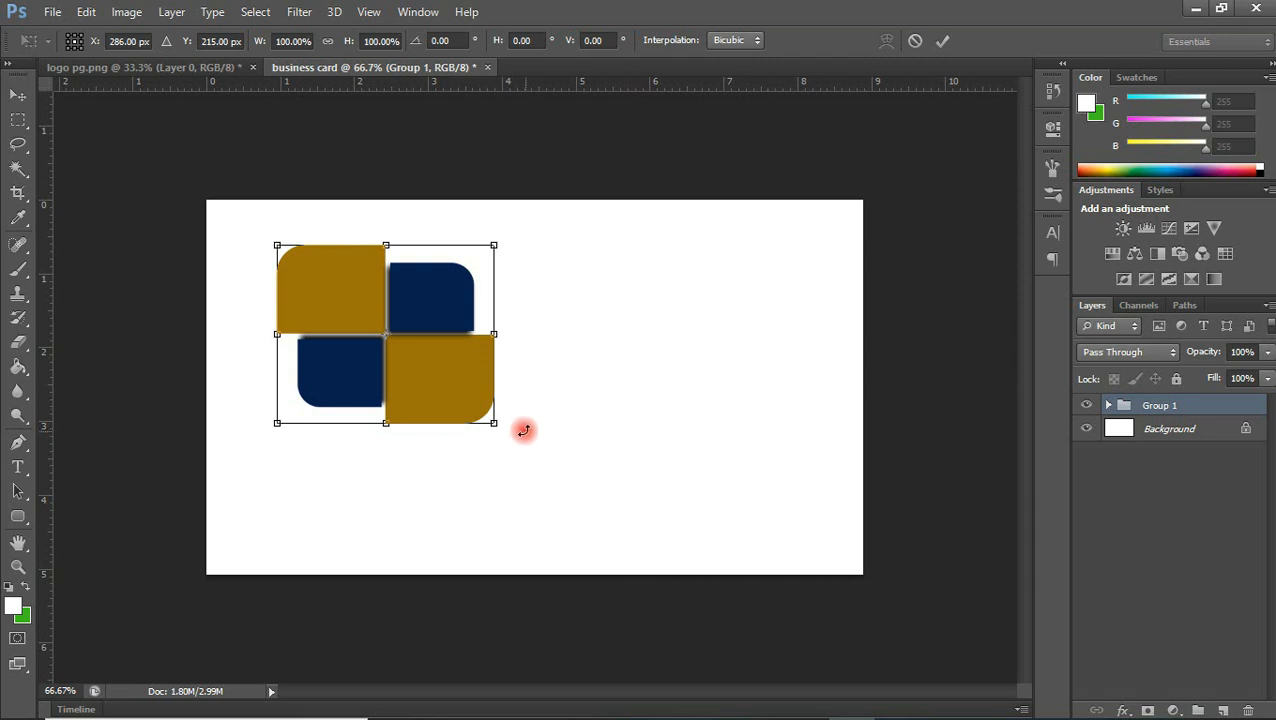
drag(494, 422, 537, 477)
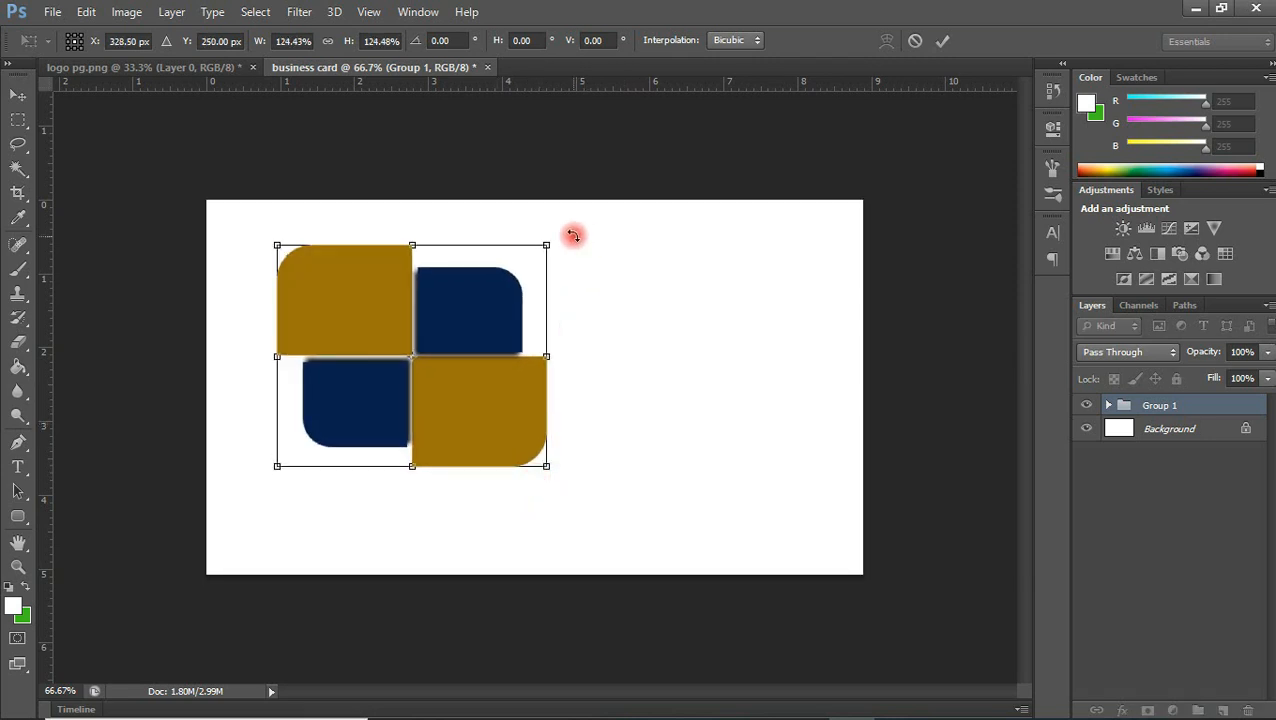
drag(573, 234, 521, 188)
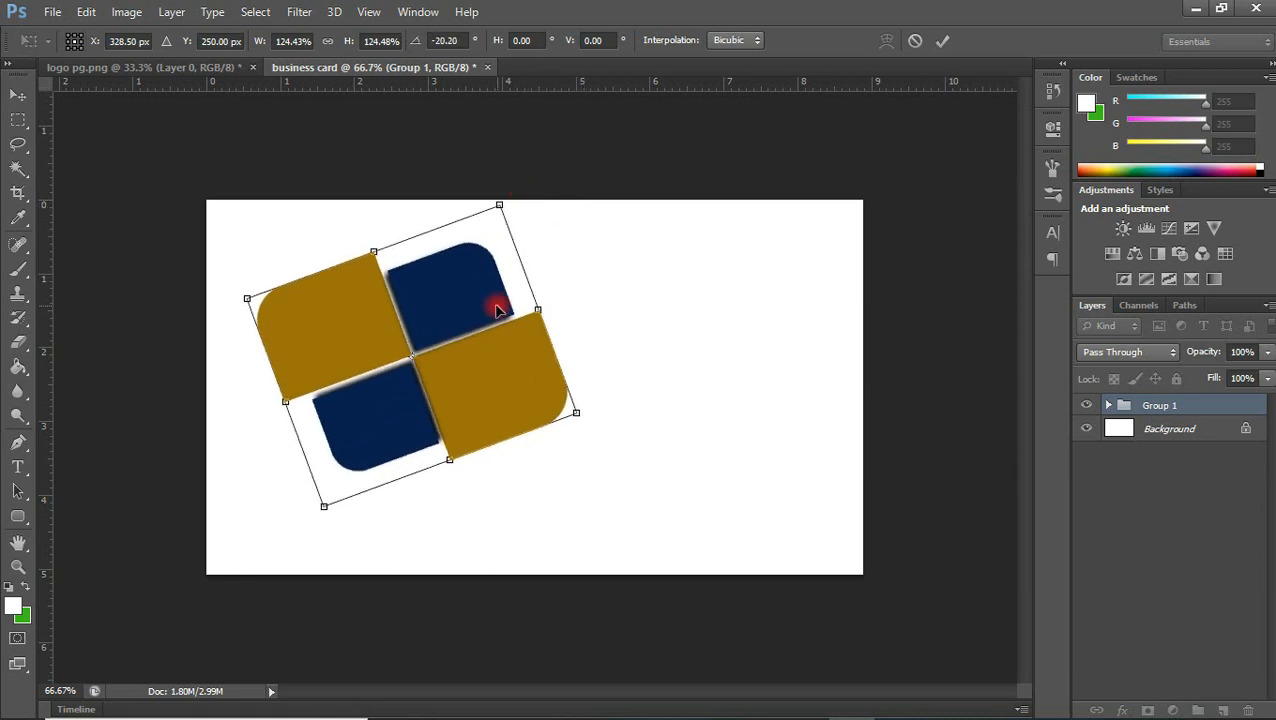
drag(473, 377, 464, 386)
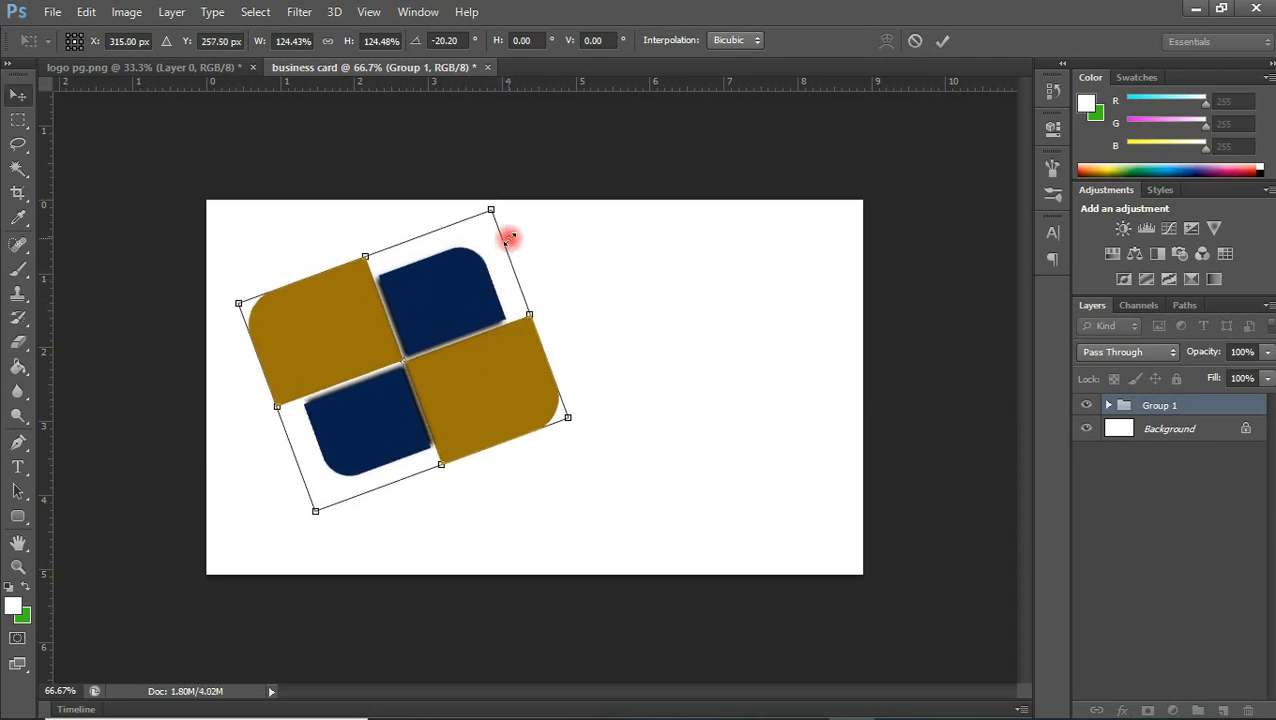
key(Escape)
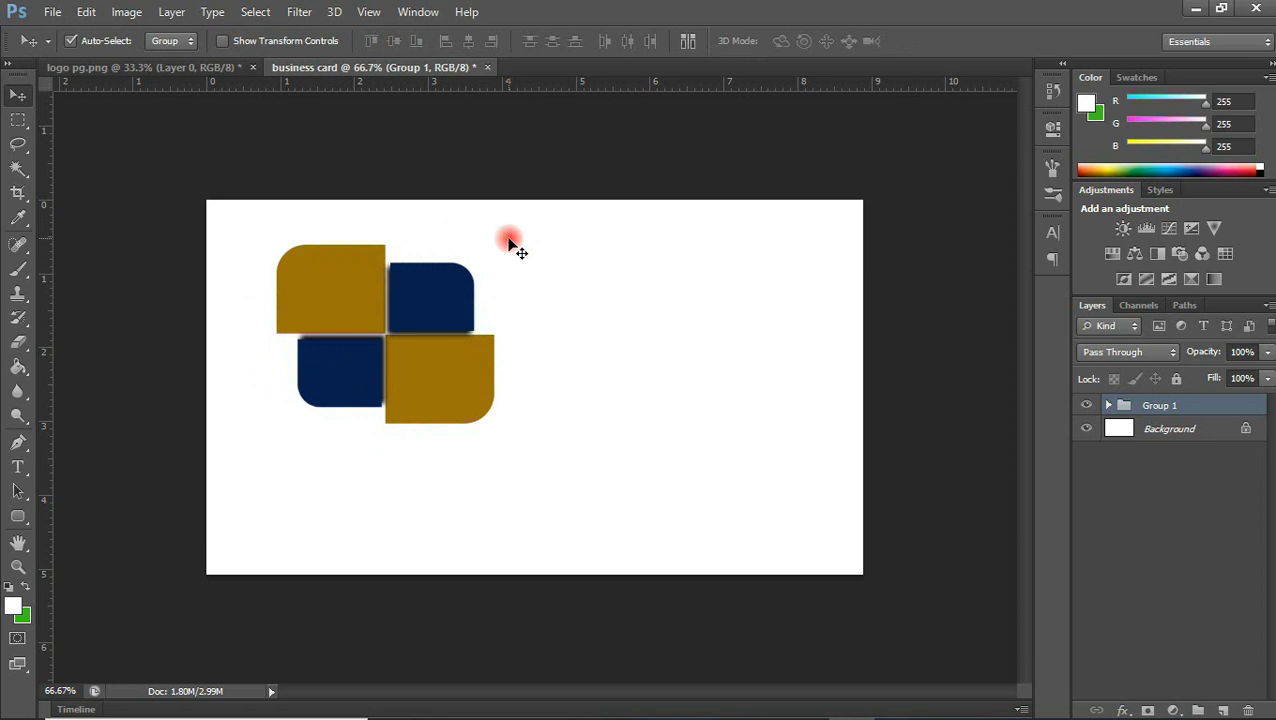
Scale the logo group to about 130%, tilt it about 13.7° clockwise, and position it on the card's left half
key(ctrl+t)
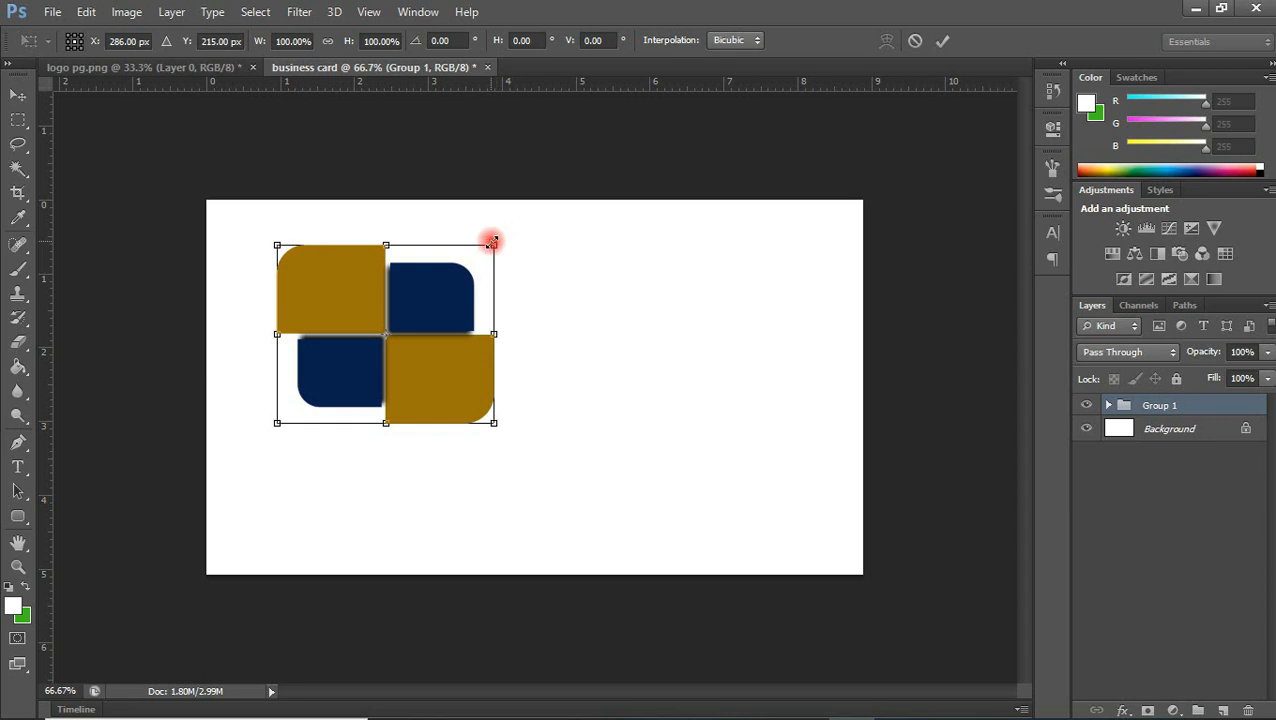
drag(493, 241, 563, 195)
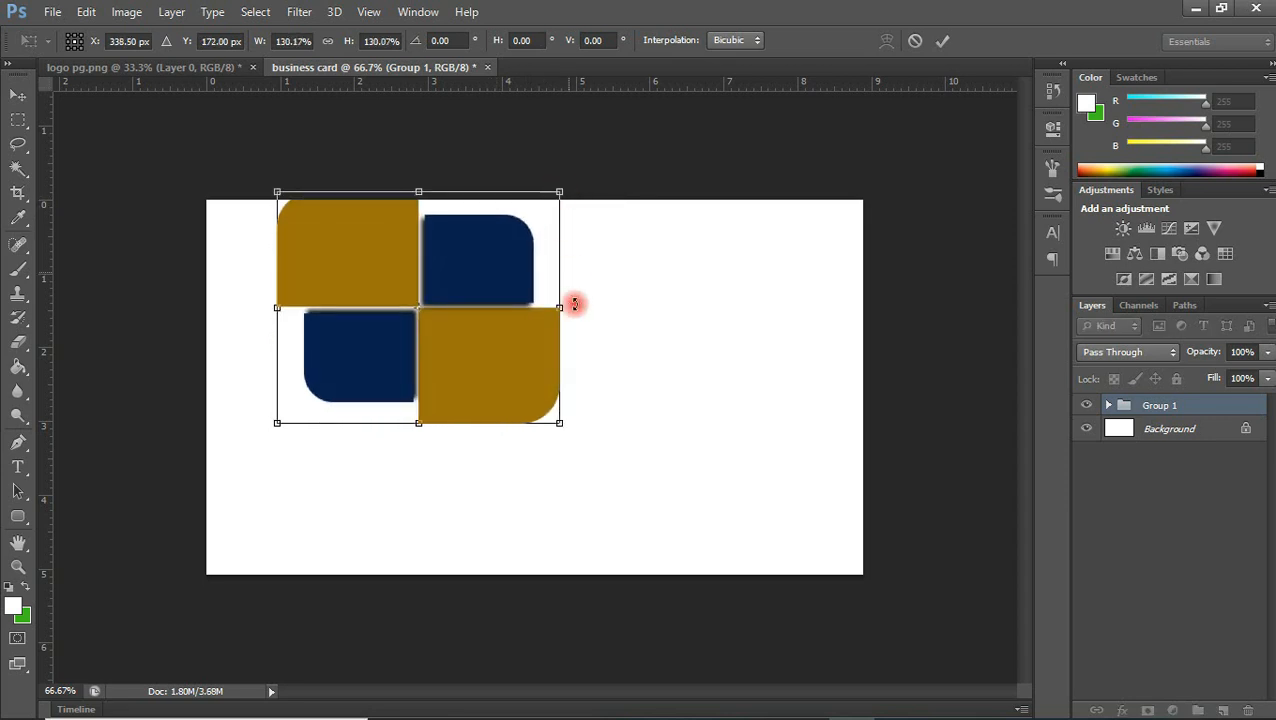
drag(595, 430, 587, 447)
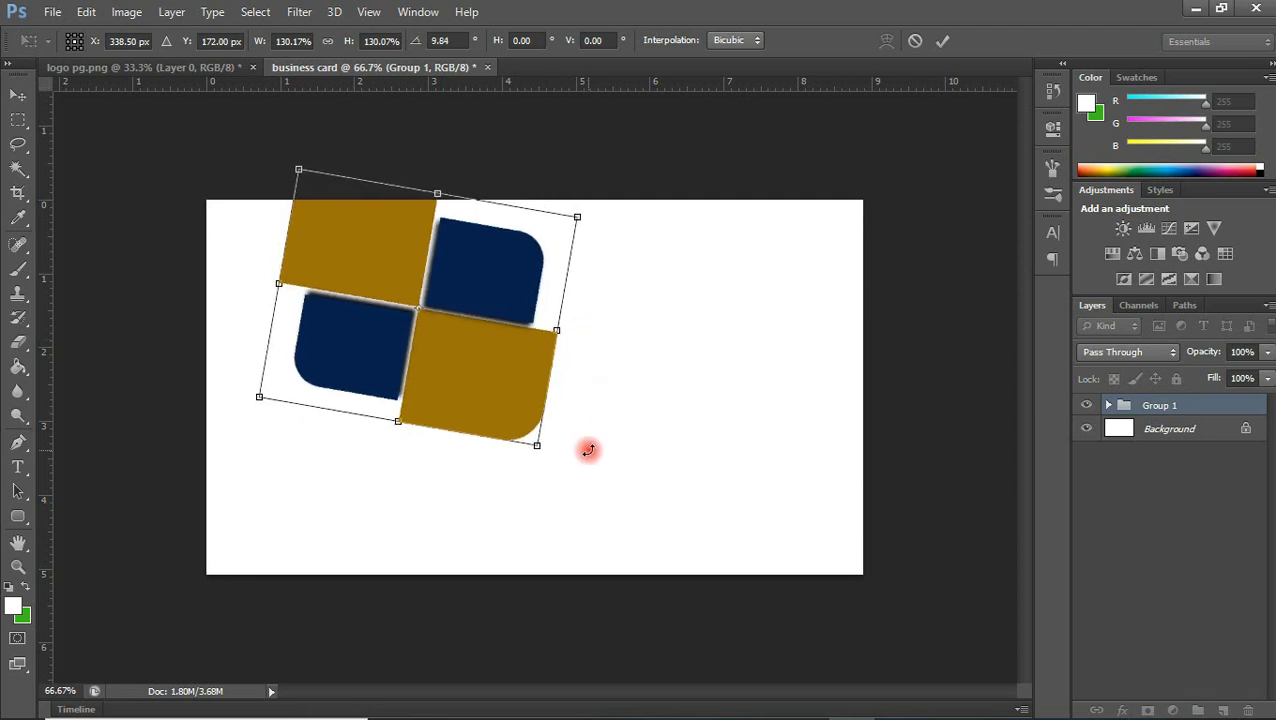
drag(504, 362, 488, 413)
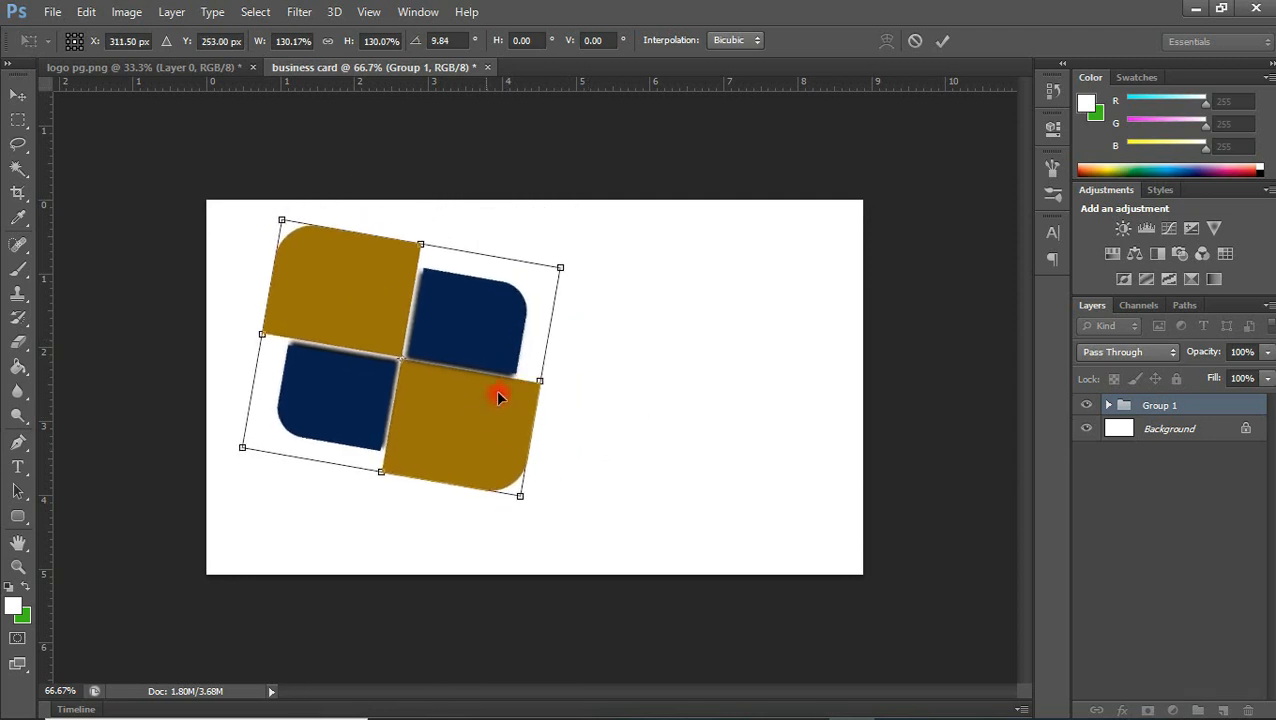
drag(584, 265, 587, 282)
drag(478, 374, 444, 397)
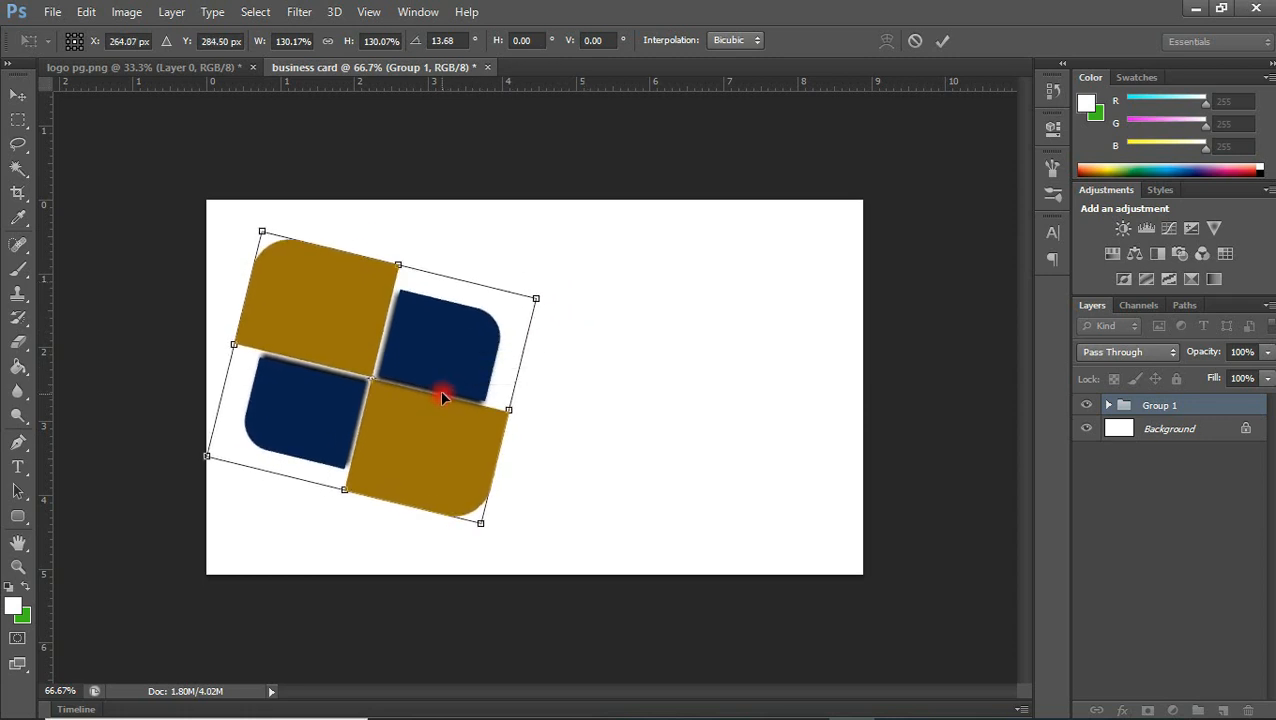
key(Return)
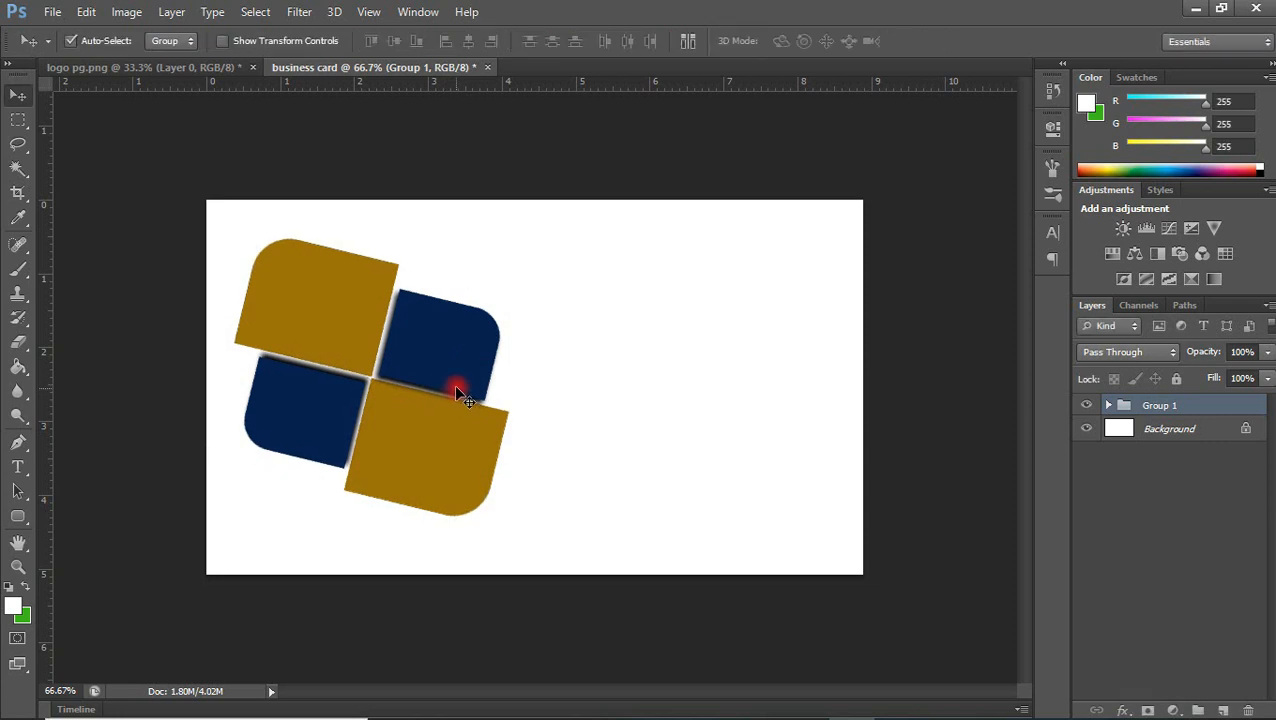
drag(462, 366, 461, 354)
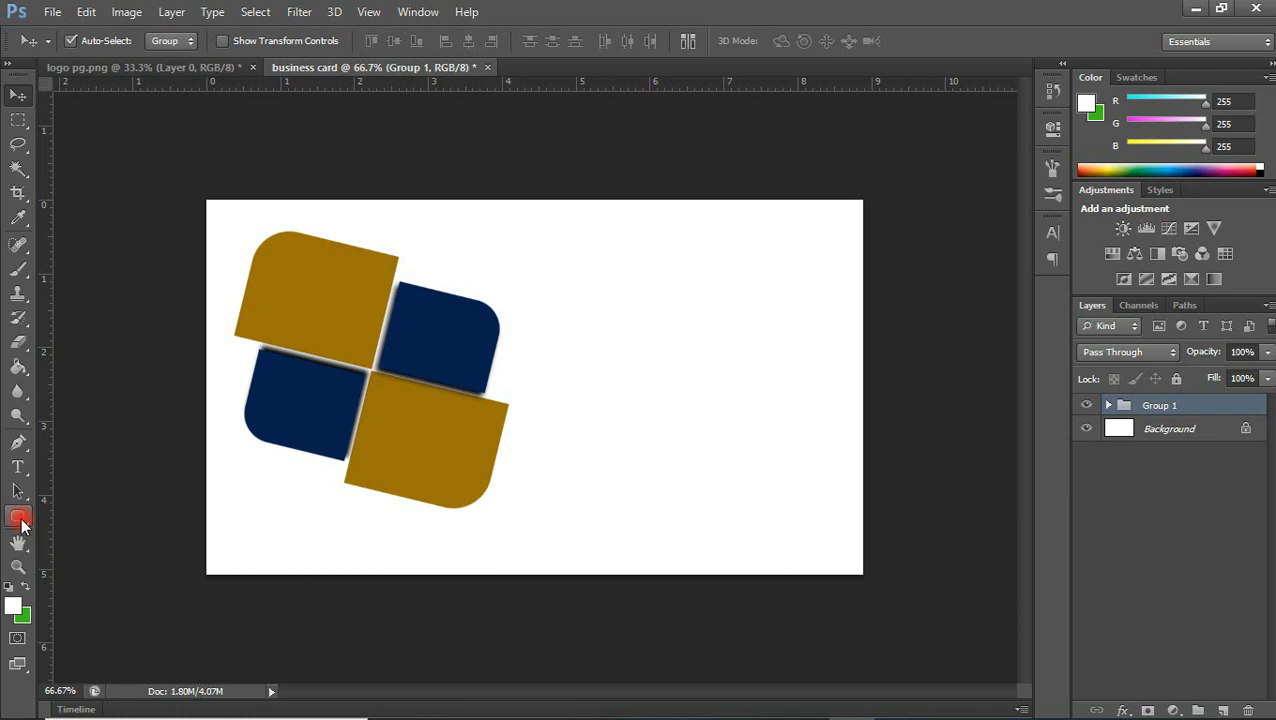
Draw a rounded rectangle of about 997 × 548 px with a 47 px radius just inside the card edges, with no fill
click(19, 521)
drag(226, 213, 844, 550)
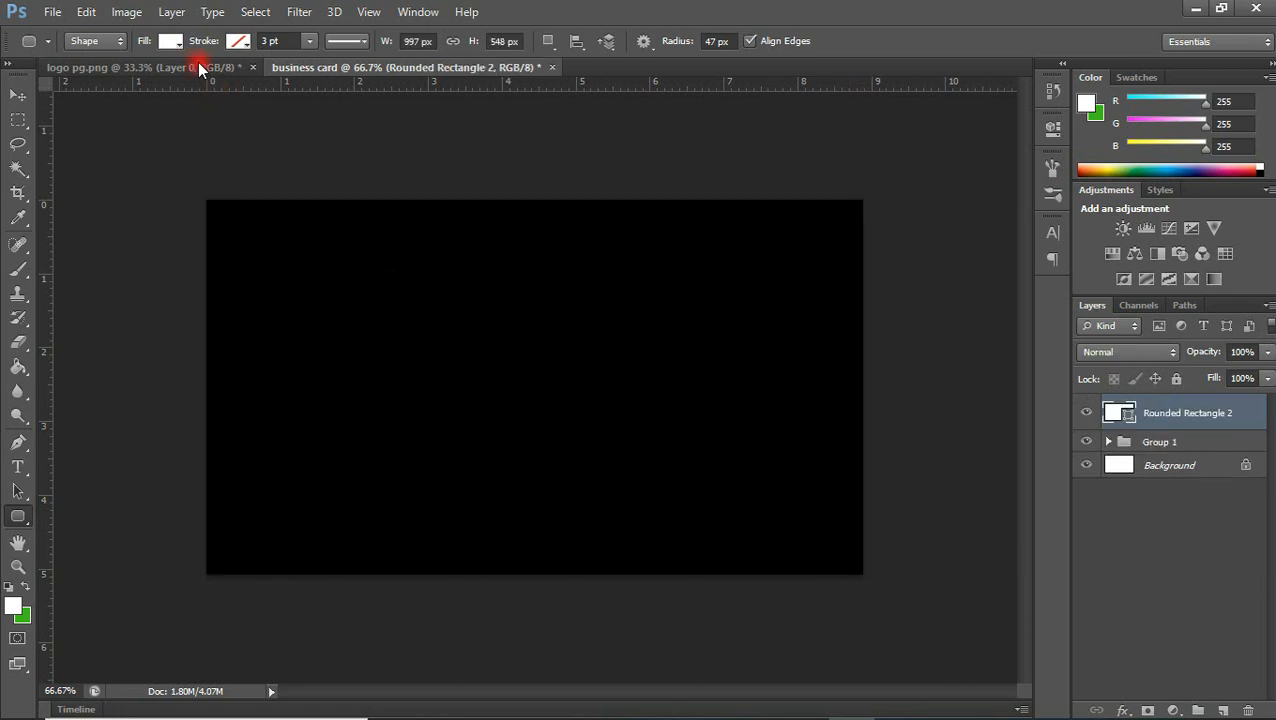
click(168, 42)
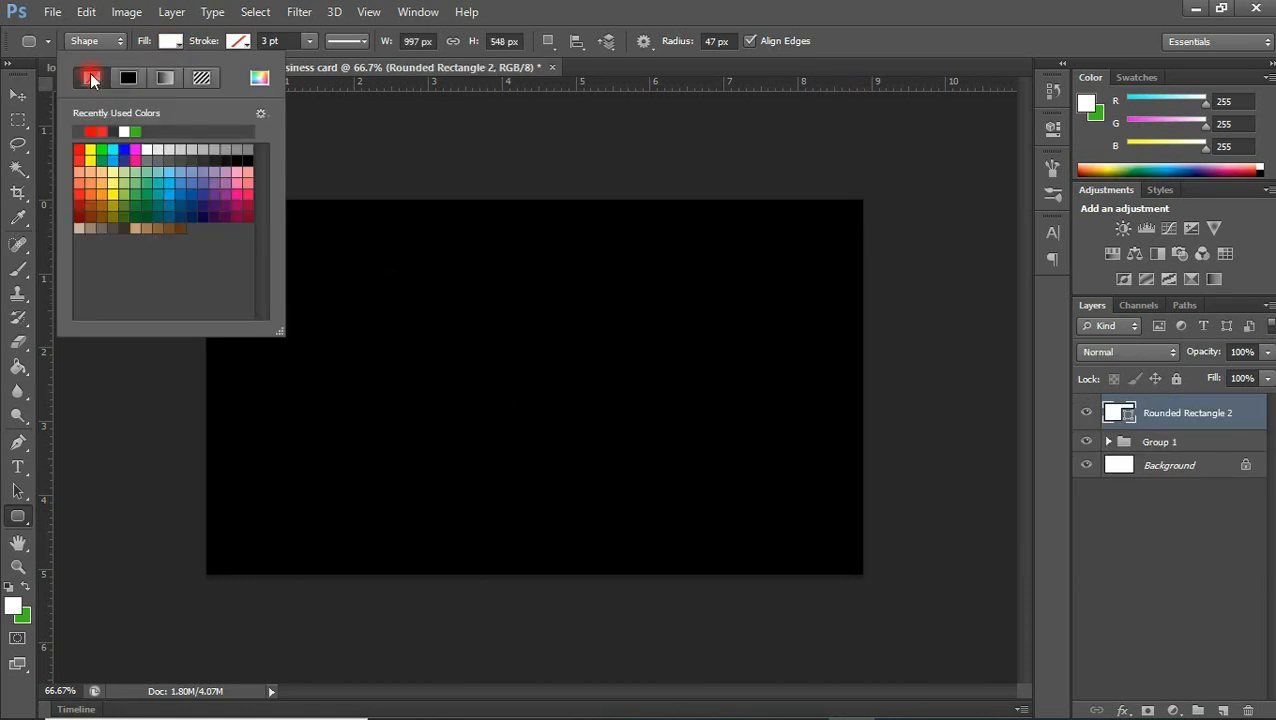
click(91, 78)
Give the rounded-rectangle frame a solid dark grey stroke 2 pt wide
click(235, 45)
click(235, 45)
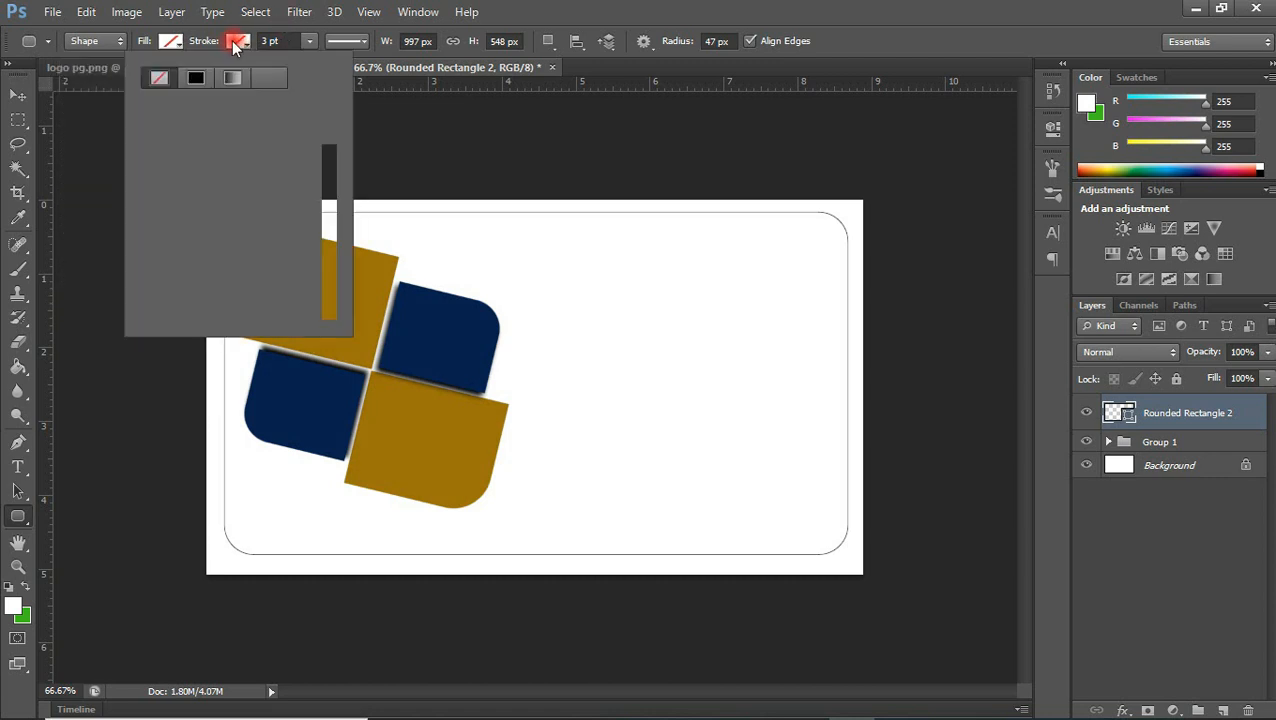
click(152, 129)
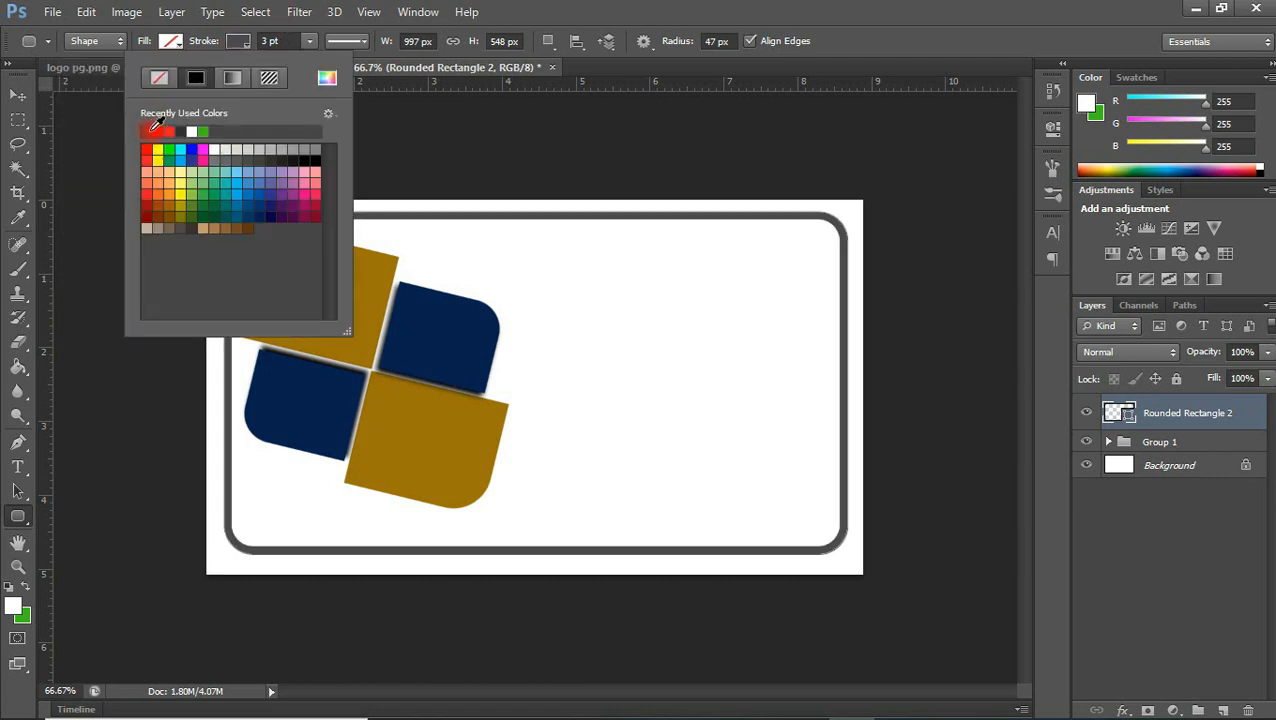
click(266, 42)
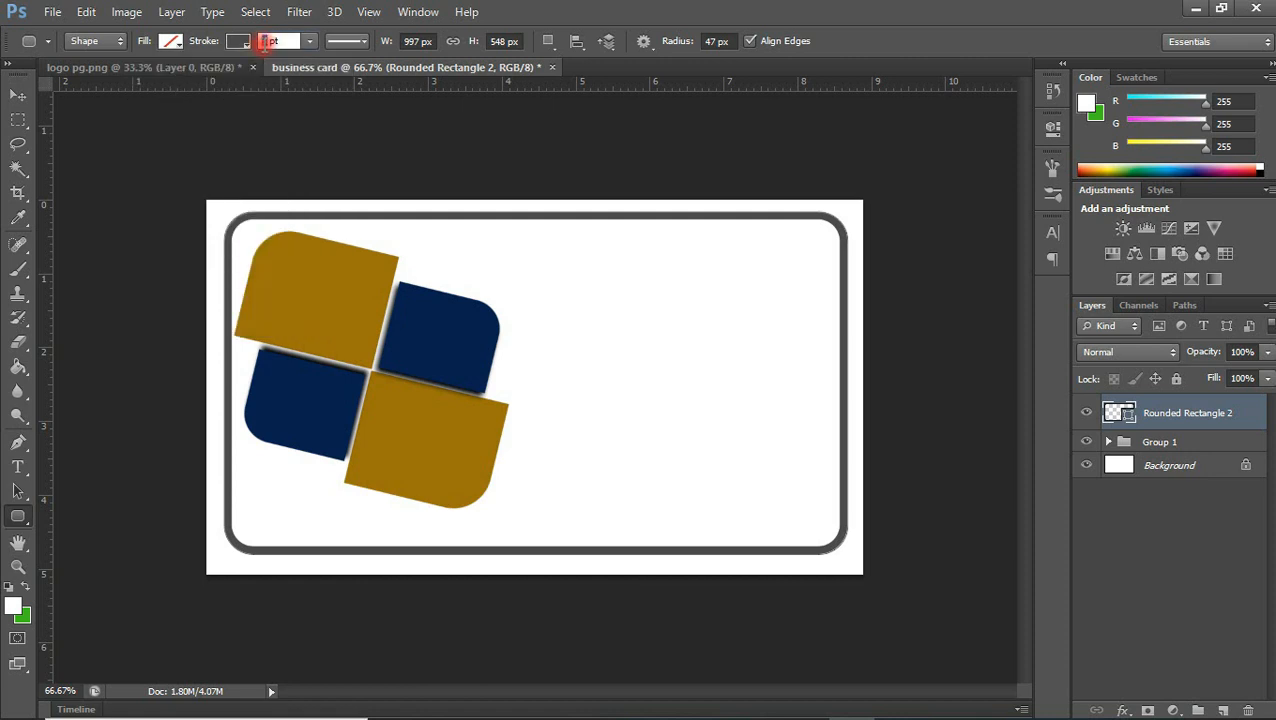
double_click(266, 42)
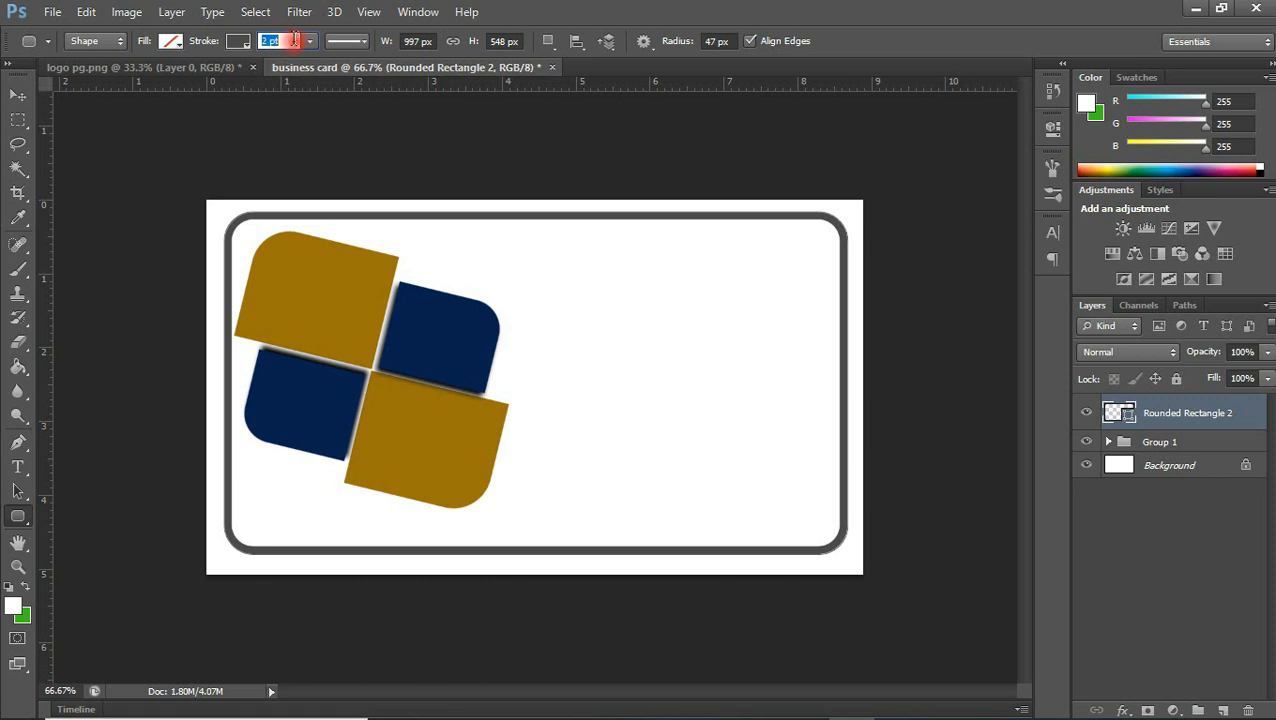
click(231, 46)
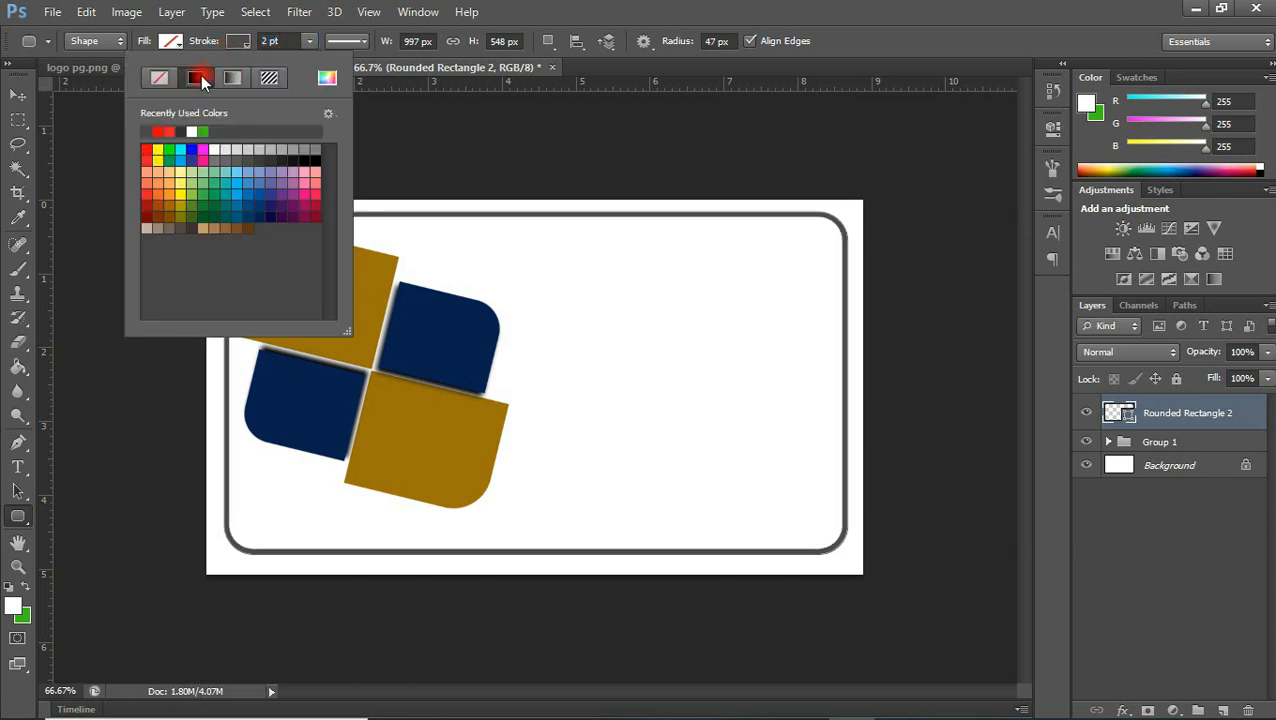
Nudge the frame slightly left and down to adjust its margins on the card
click(18, 94)
click(18, 94)
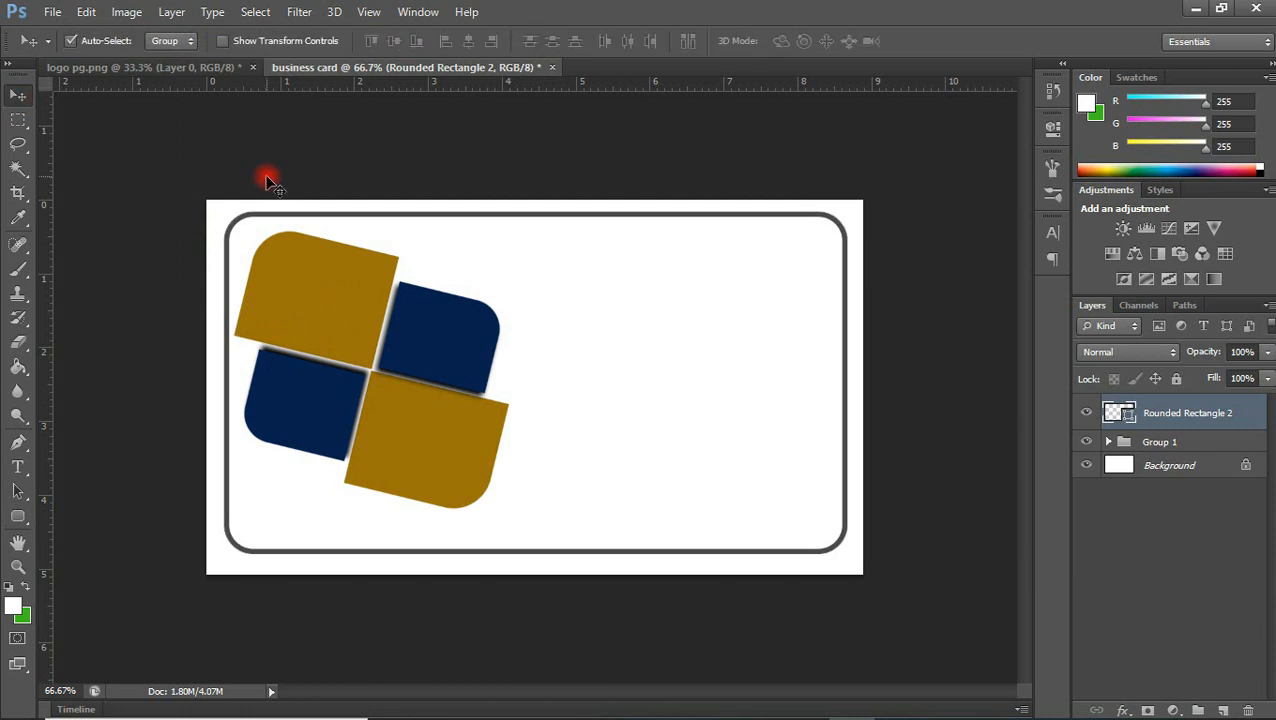
key(Left)
key(Left)
key(Left)
key(Left)
key(Left)
key(Left)
key(Left)
key(Left)
key(Left)
key(Left)
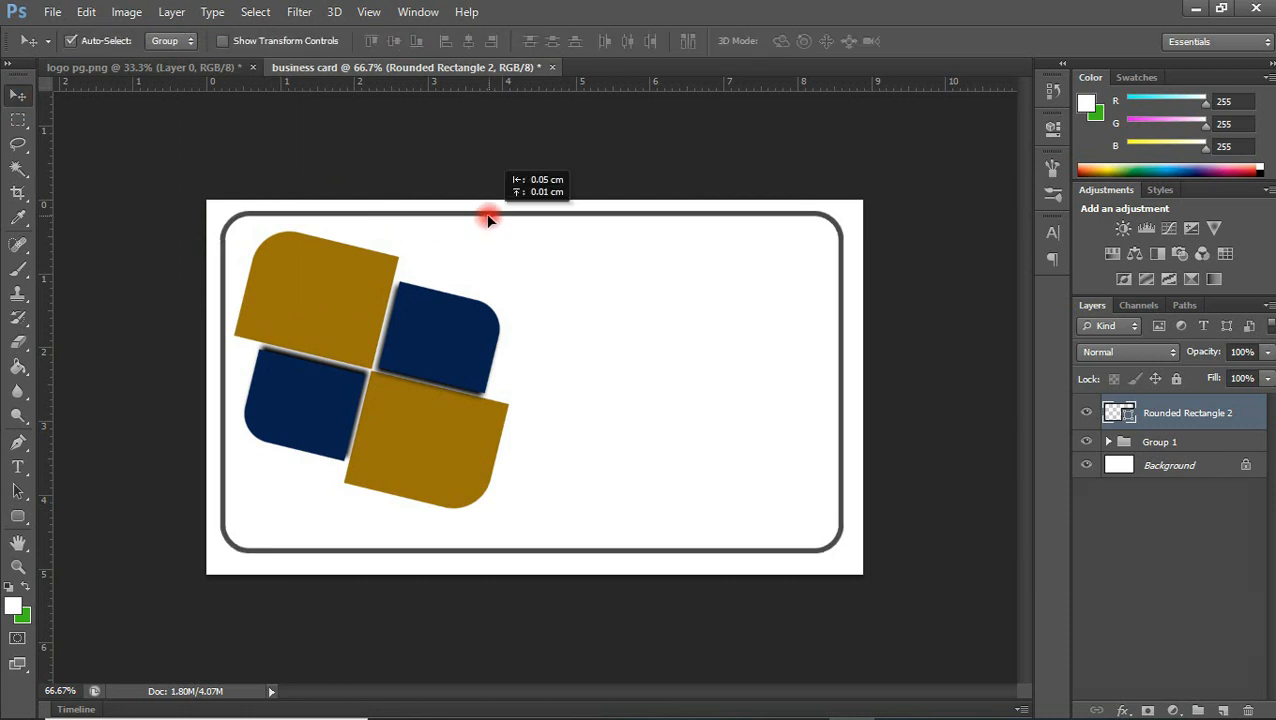
key(Down)
key(Down)
key(Down)
key(Down)
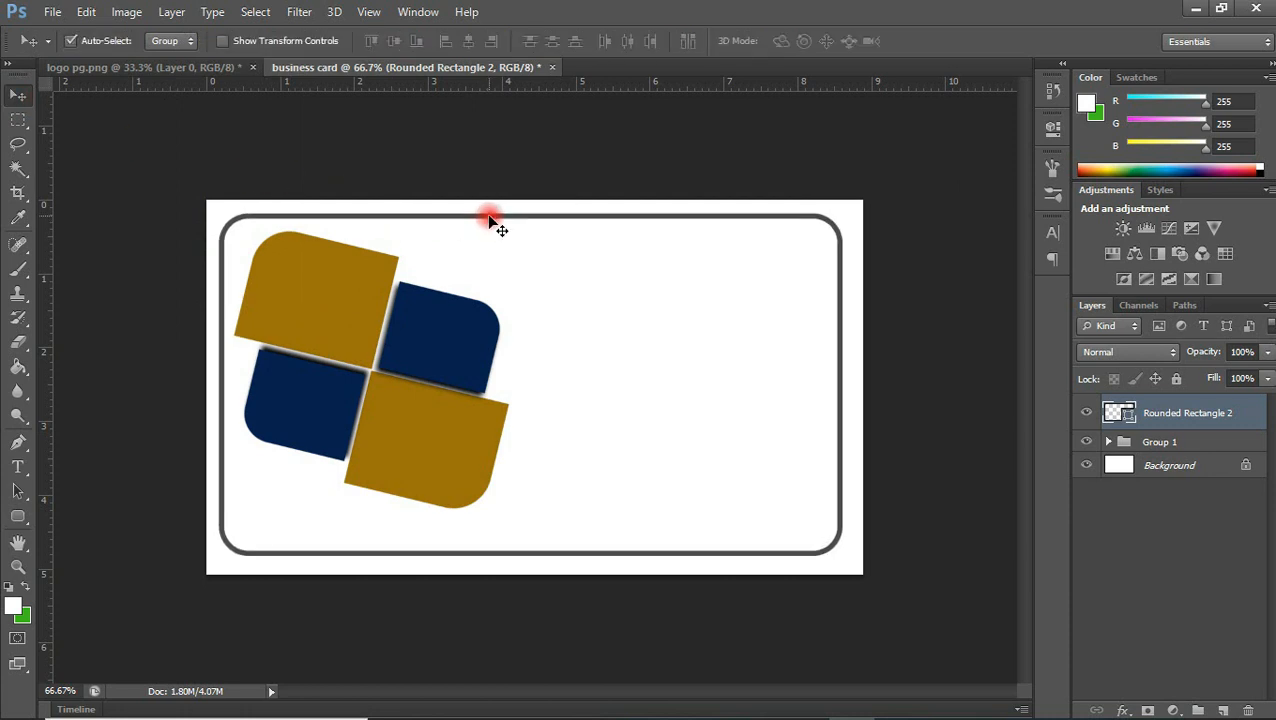
key(Up)
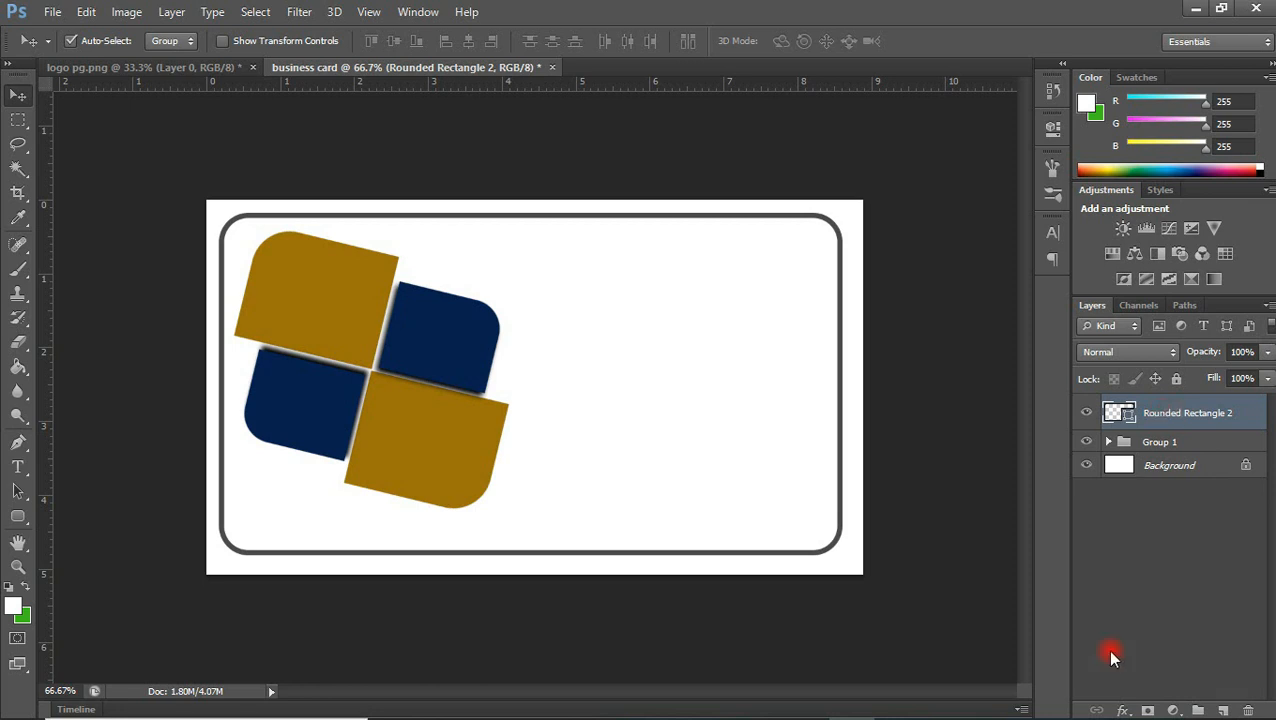
Add a navy colour overlay (#072150) to the frame, sampled from the logo's small upper-right shape
click(1122, 707)
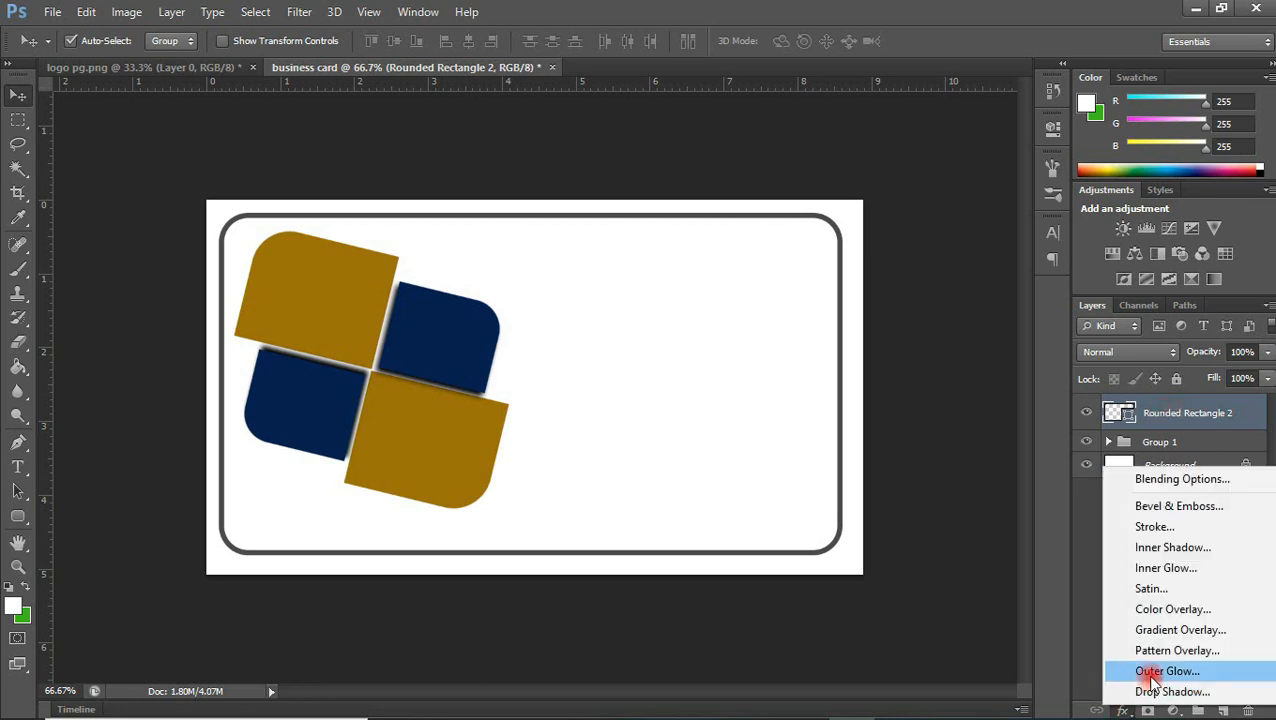
click(1172, 611)
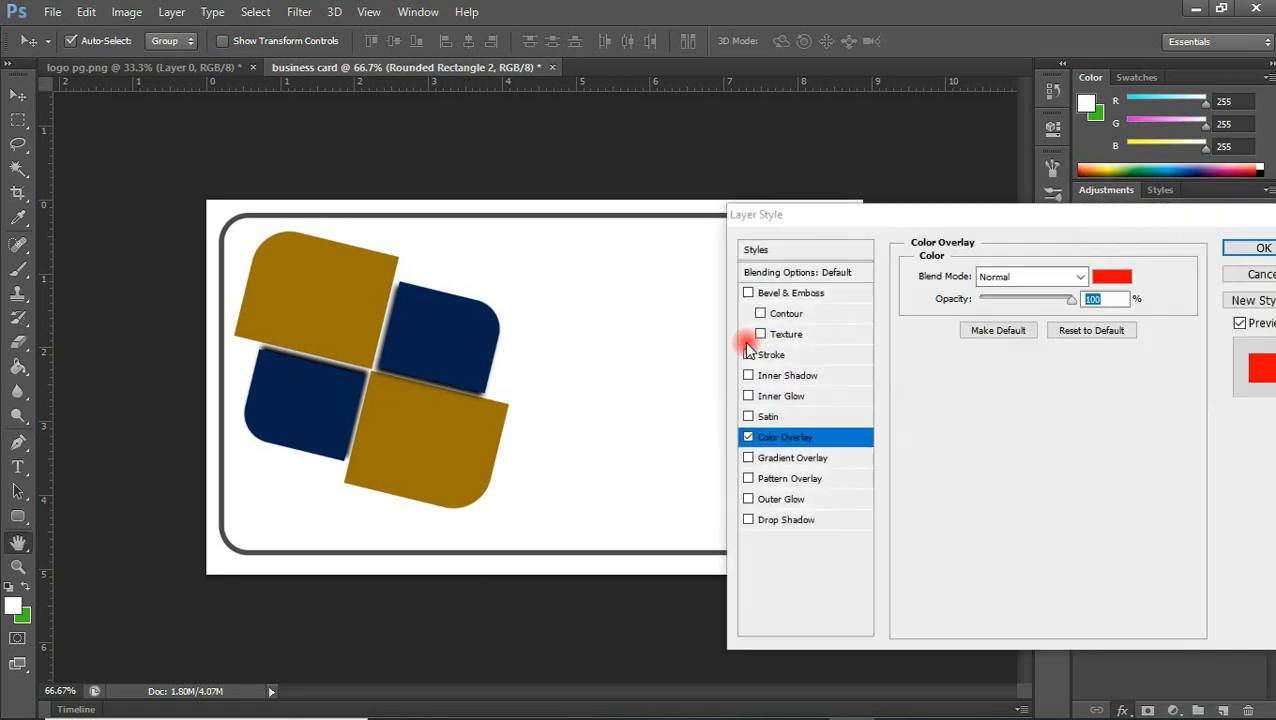
click(1110, 278)
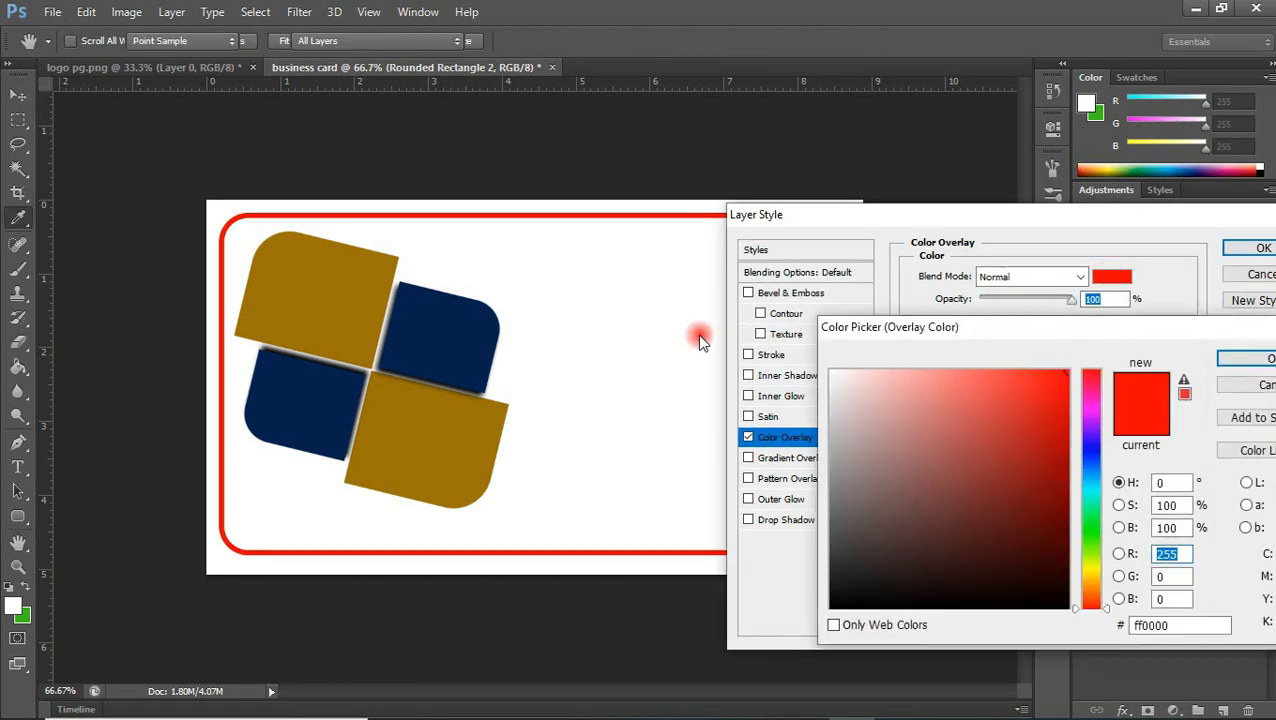
click(478, 294)
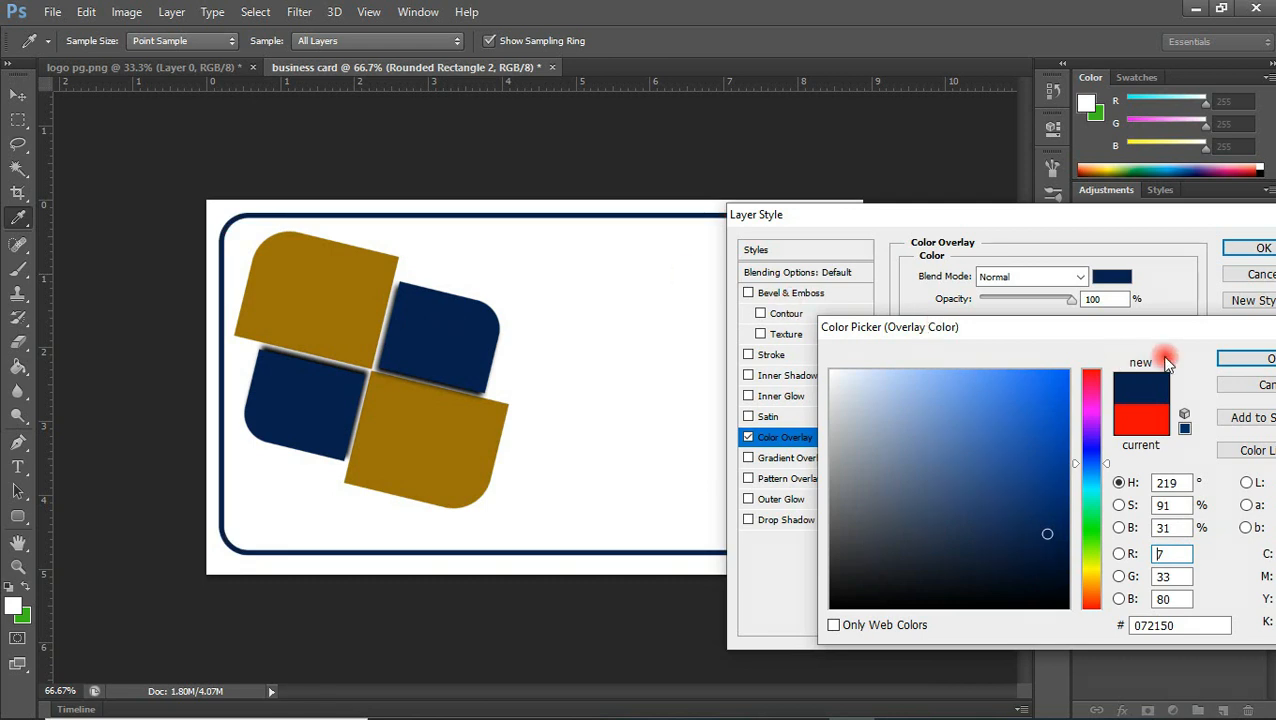
click(1250, 358)
click(1260, 247)
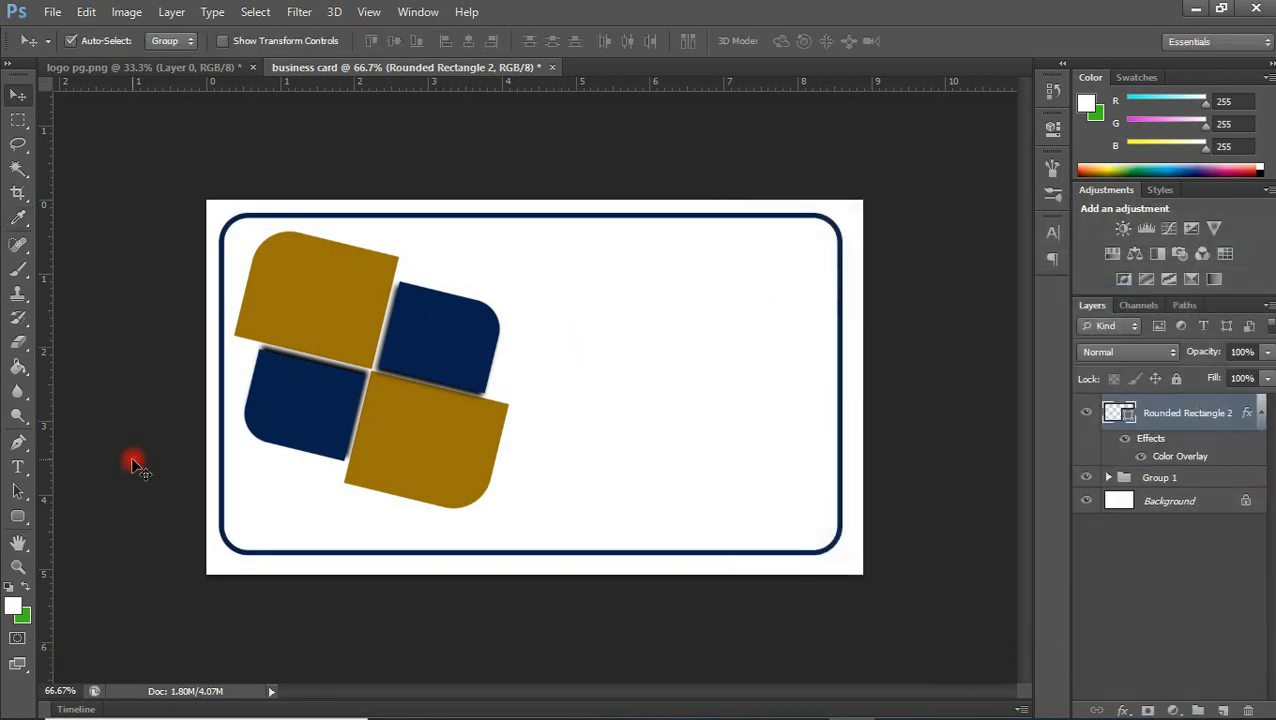
Add a 14 pt text layer above the logo group with the cardholder's full name in capitals
click(15, 467)
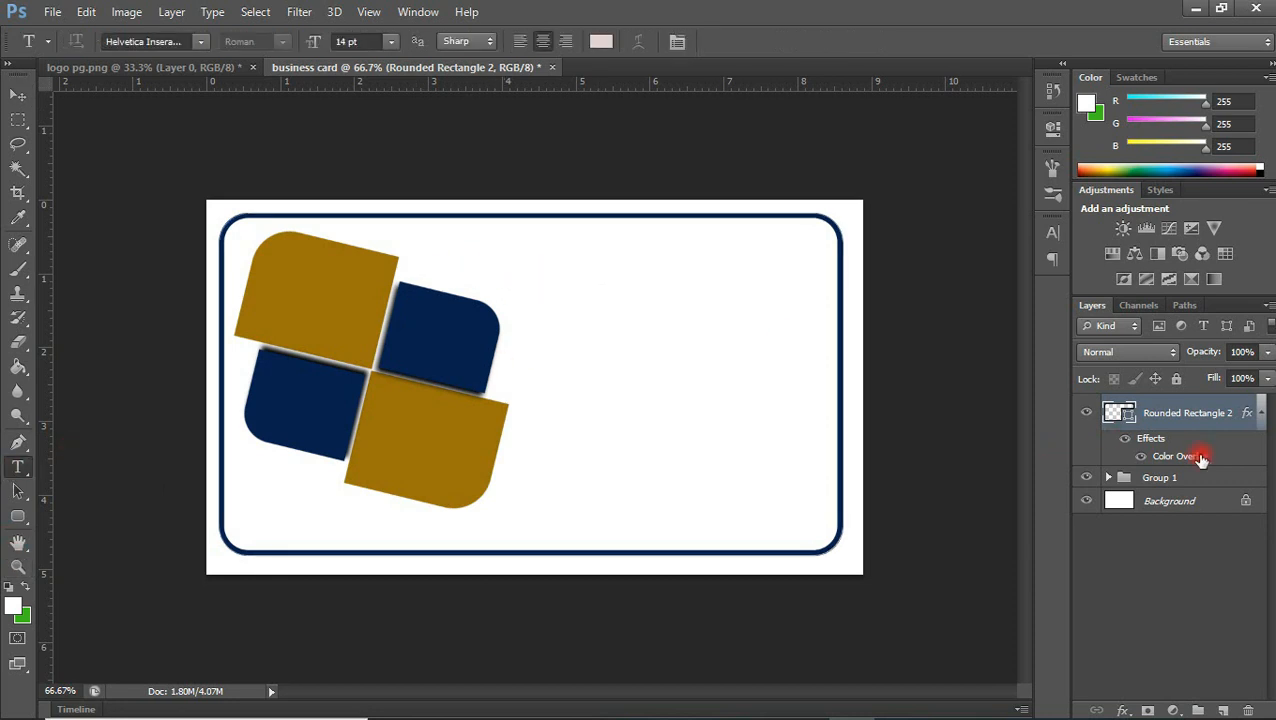
click(1182, 480)
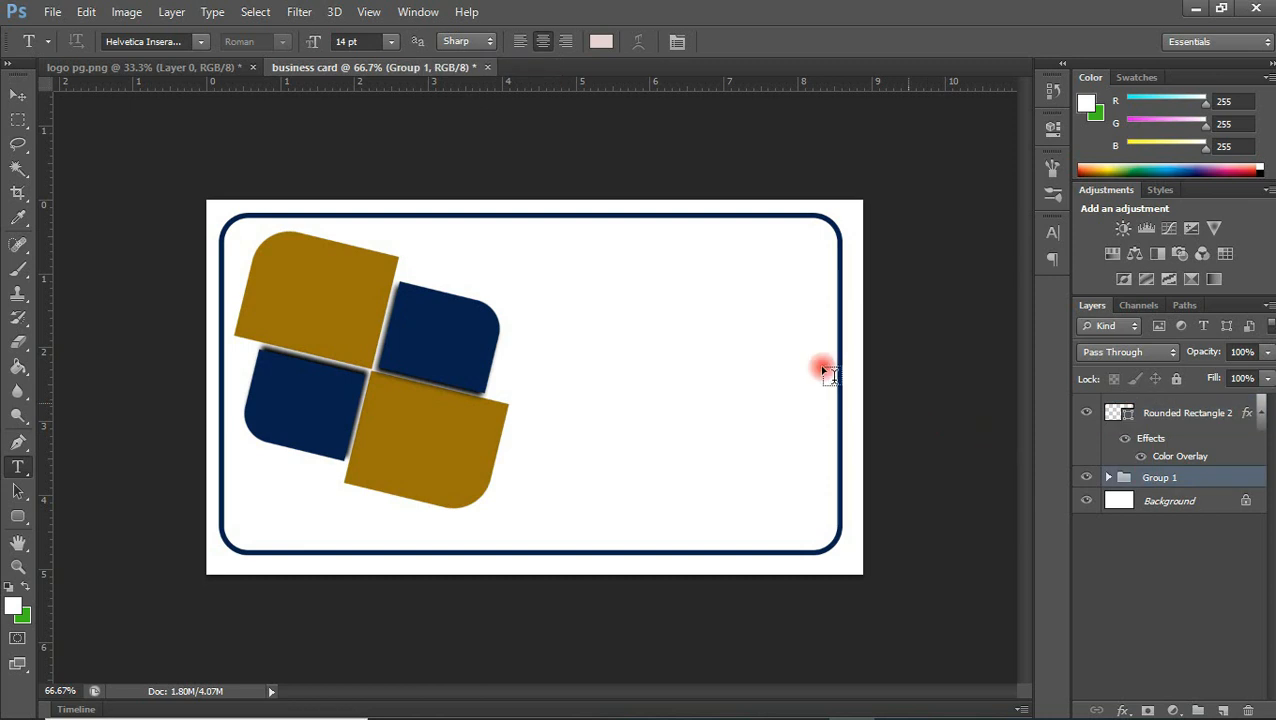
click(494, 268)
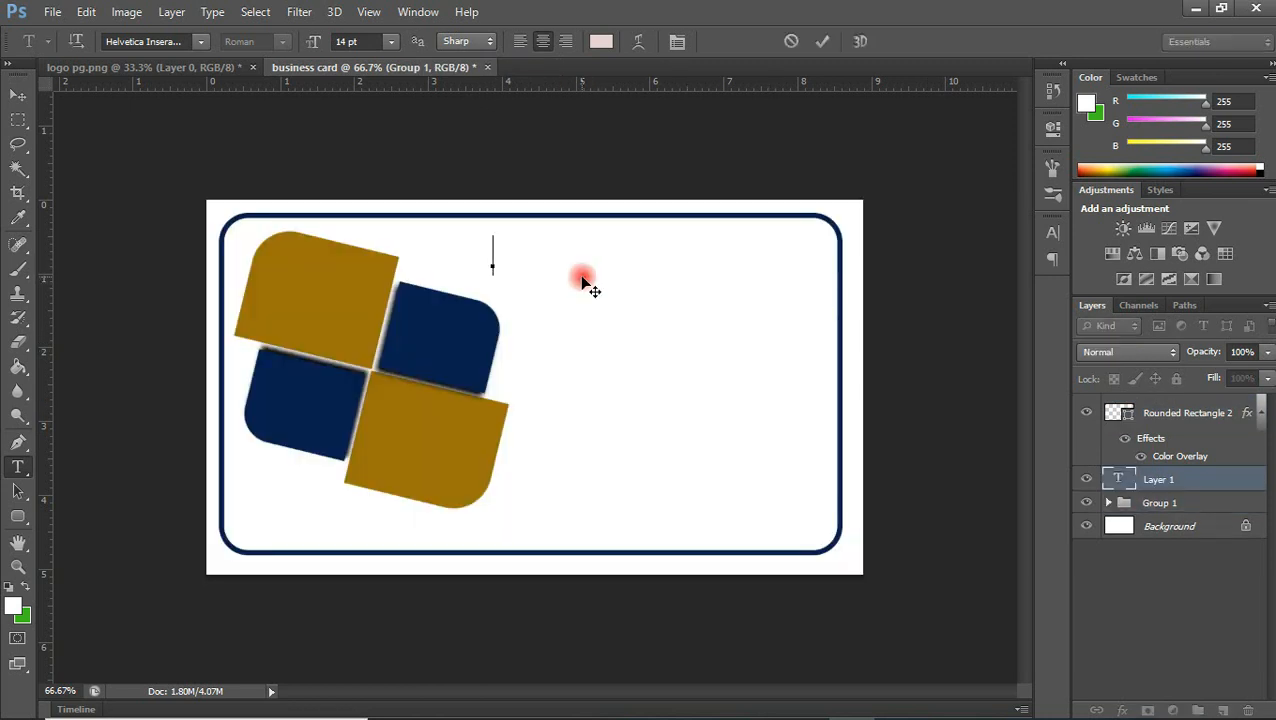
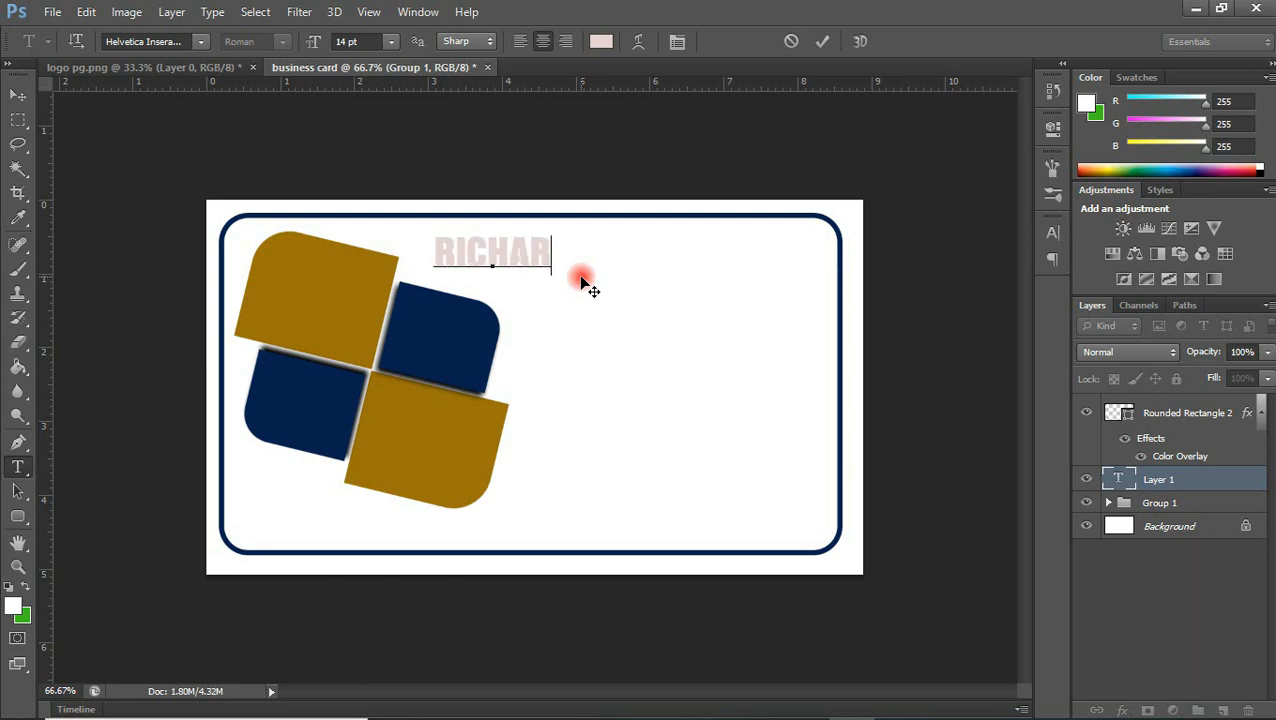
key(BackSpace)
key(BackSpace)
key(BackSpace)
key(BackSpace)
key(BackSpace)
key(BackSpace)
key(BackSpace)
key(BackSpace)
key(BackSpace)
key(BackSpace)
key(BackSpace)
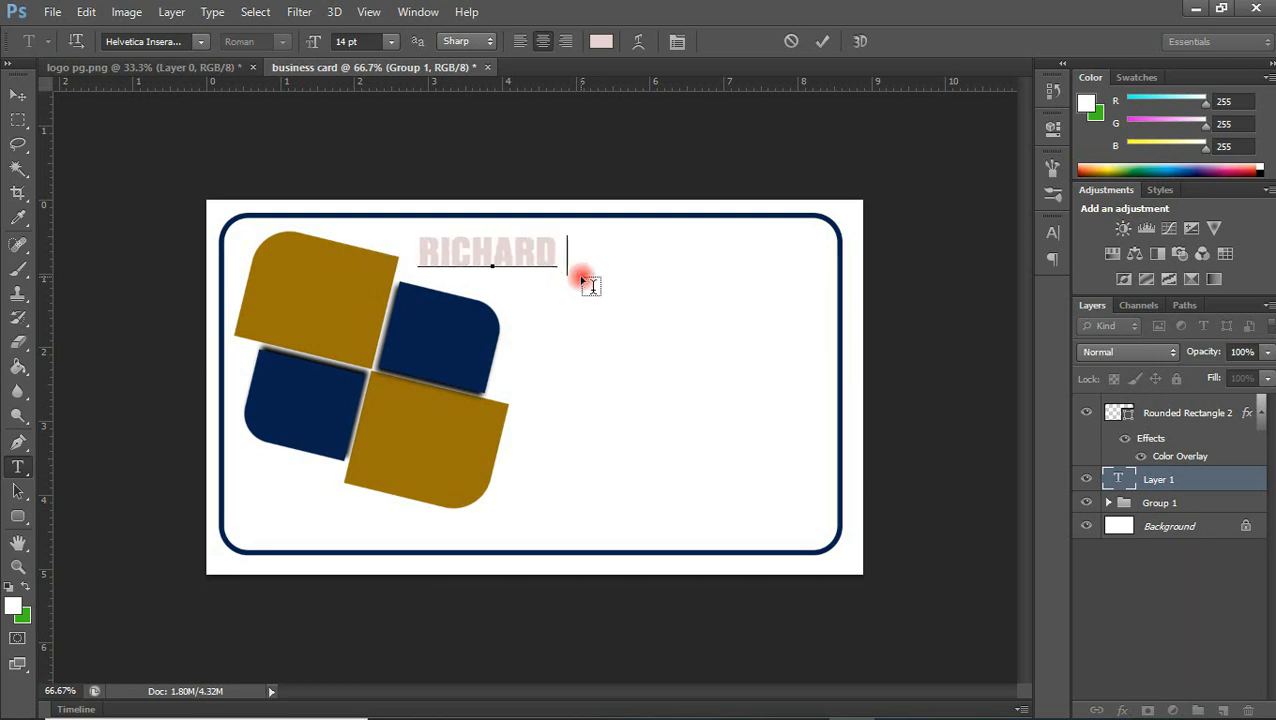
Bring the name text layer above the frame layer and move the name toward the card's upper-right area
click(18, 94)
drag(591, 263, 712, 288)
key(ctrl+z)
drag(1165, 479, 1090, 402)
drag(618, 278, 726, 268)
Set the name text's font size to 18 pt
click(1054, 234)
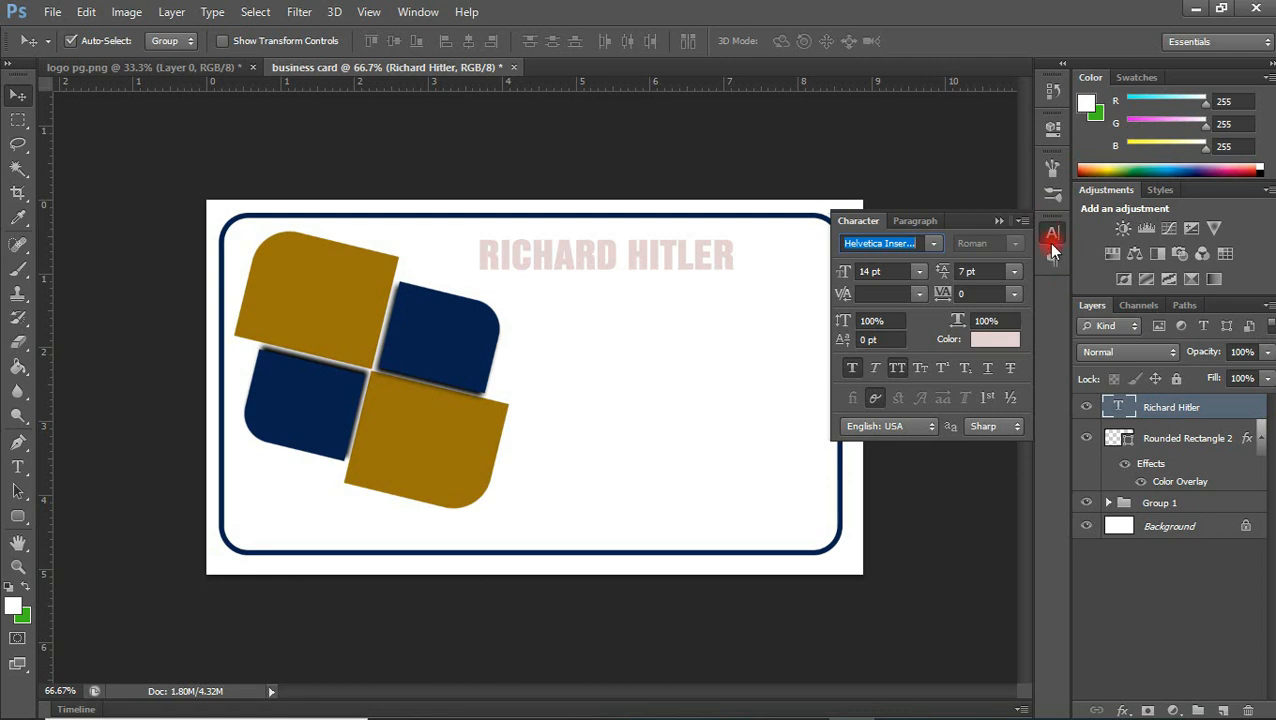
click(418, 11)
click(480, 285)
click(1053, 233)
click(919, 271)
click(908, 474)
Colour the name golden-brown by sampling the logo and shift it clear of the logo near the card's upper-right corner
click(1003, 342)
click(464, 436)
click(416, 334)
click(456, 419)
click(1243, 360)
click(1003, 222)
drag(755, 256, 792, 262)
Add a "General manager" text layer and place it directly below the name
key(t)
click(682, 368)
text(General manager)
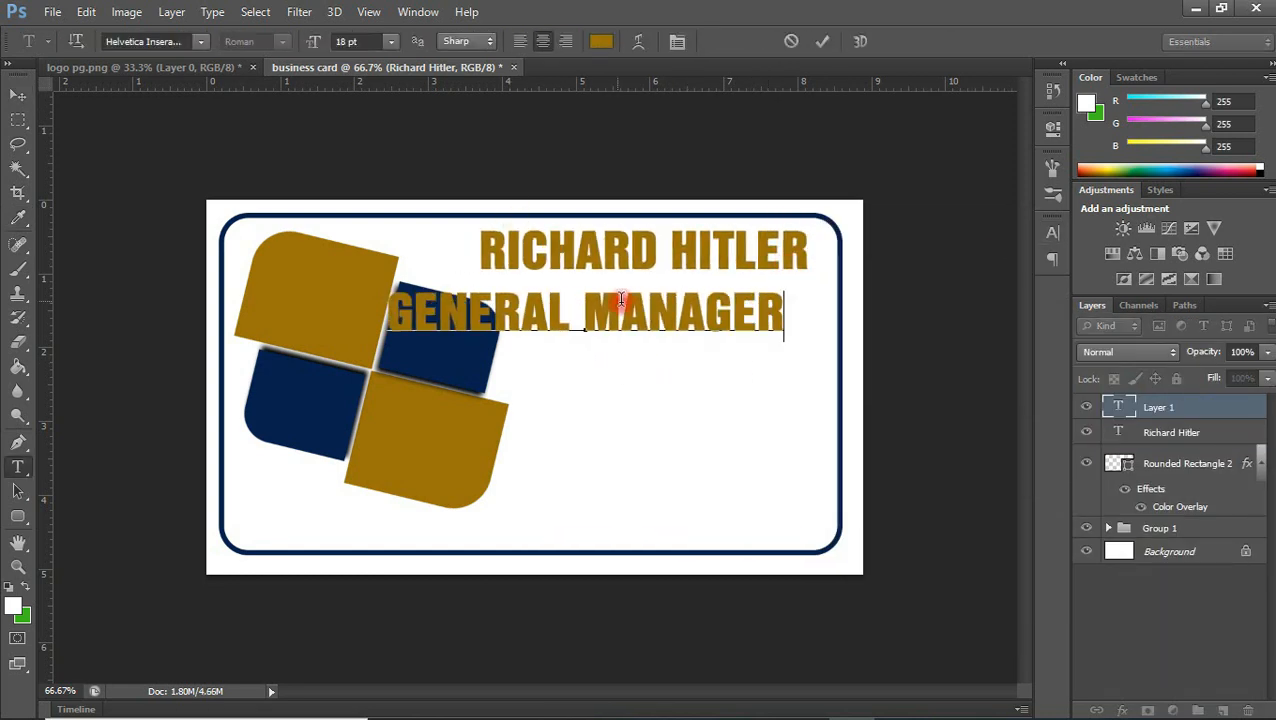
click(18, 93)
drag(750, 330, 708, 318)
Set the General Manager text to 8 pt and colour it navy
click(1053, 232)
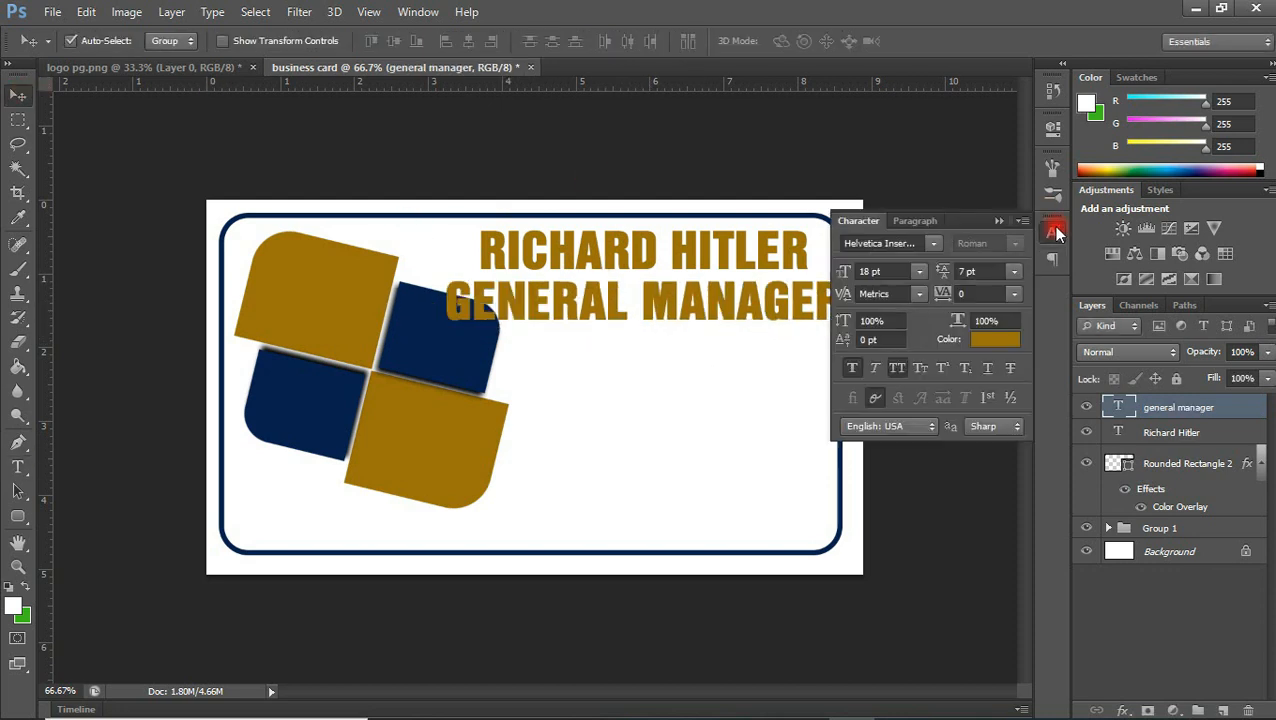
click(917, 272)
click(910, 348)
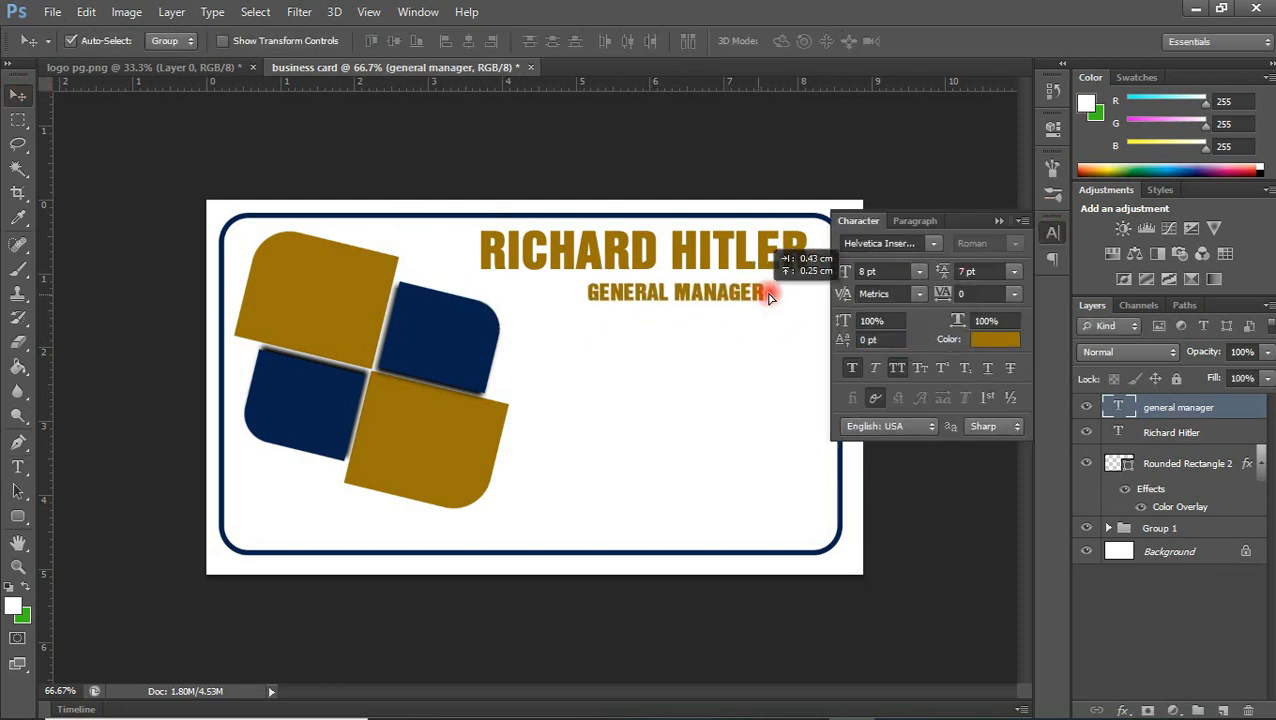
click(995, 340)
click(826, 277)
key(Return)
Set the General Manager text to 7 pt and move it under the right end of the name
click(917, 272)
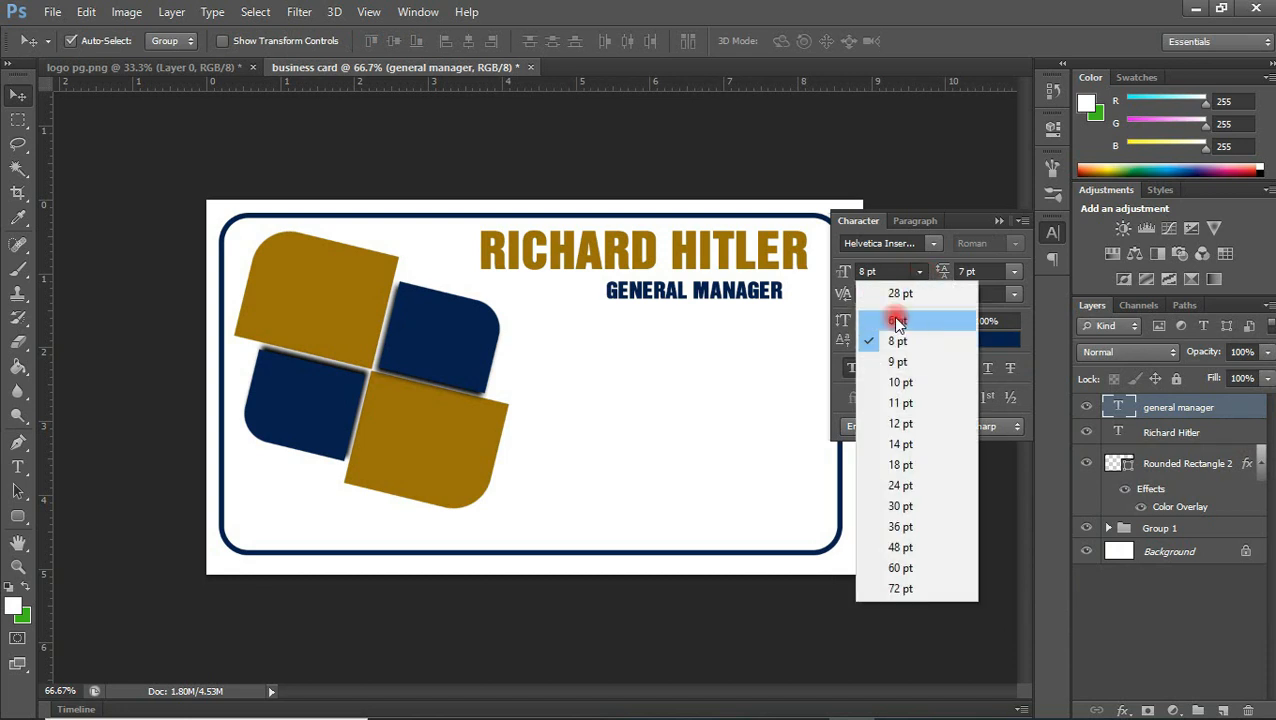
click(903, 294)
click(845, 272)
key(Return)
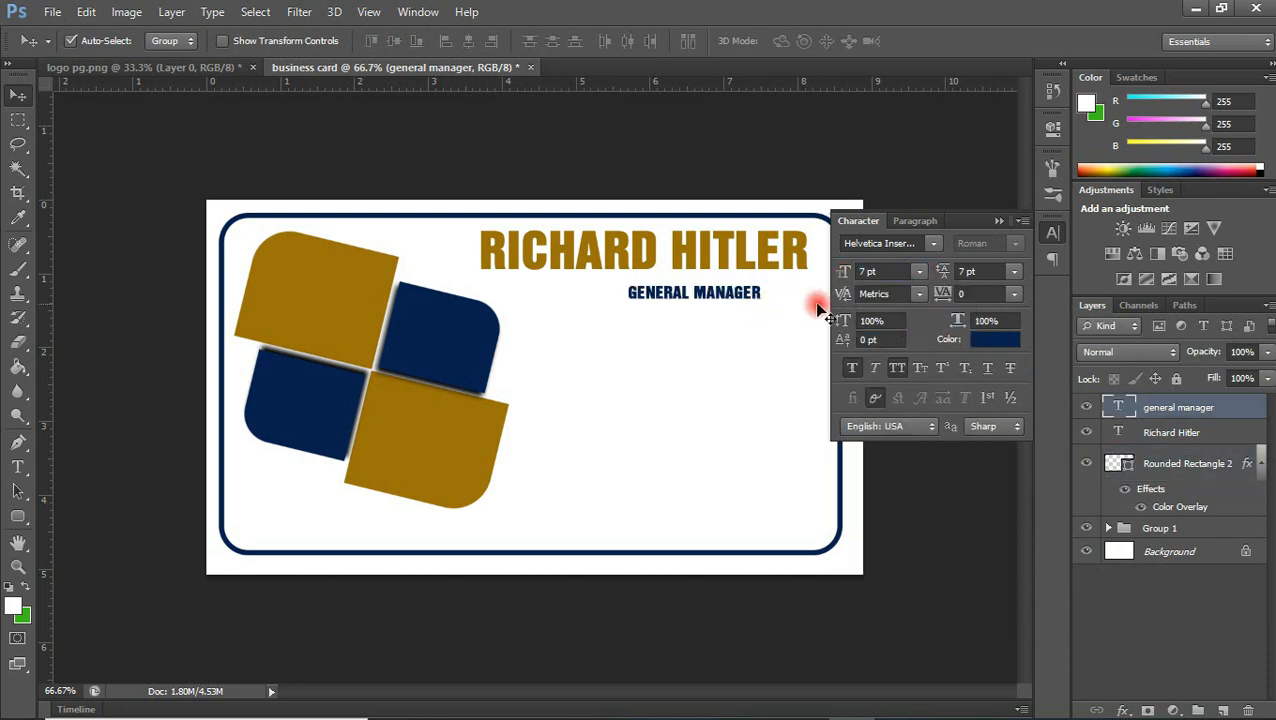
click(998, 222)
drag(771, 297, 801, 287)
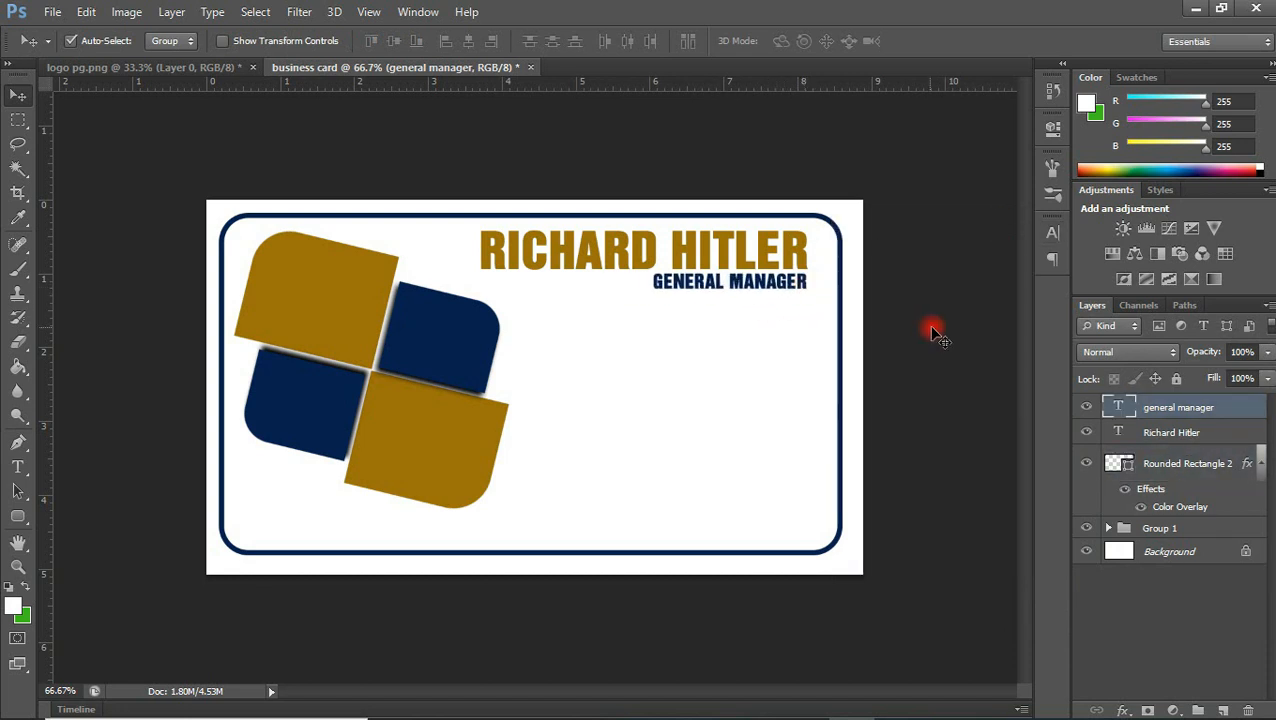
Align the name and General Manager text by their right edges, and shift both slightly right and down inside the frame
shift+click(768, 262)
click(795, 418)
click(764, 289)
shift+click(1222, 438)
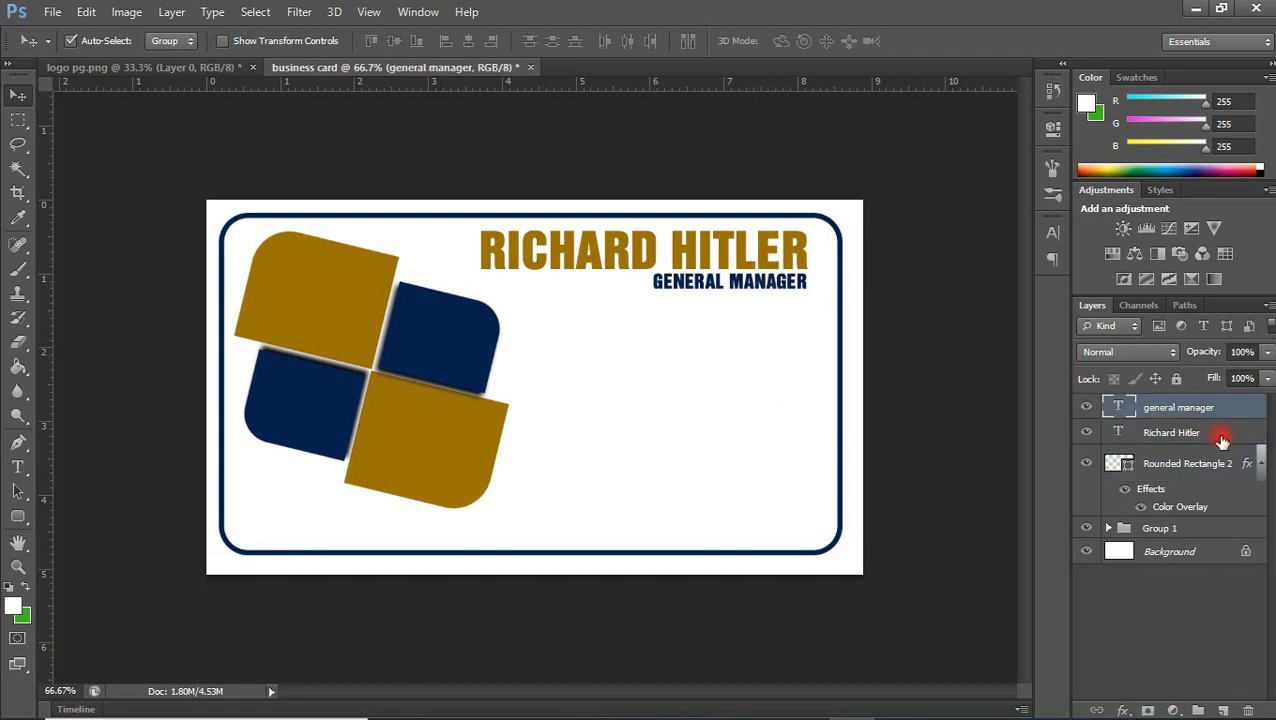
click(490, 41)
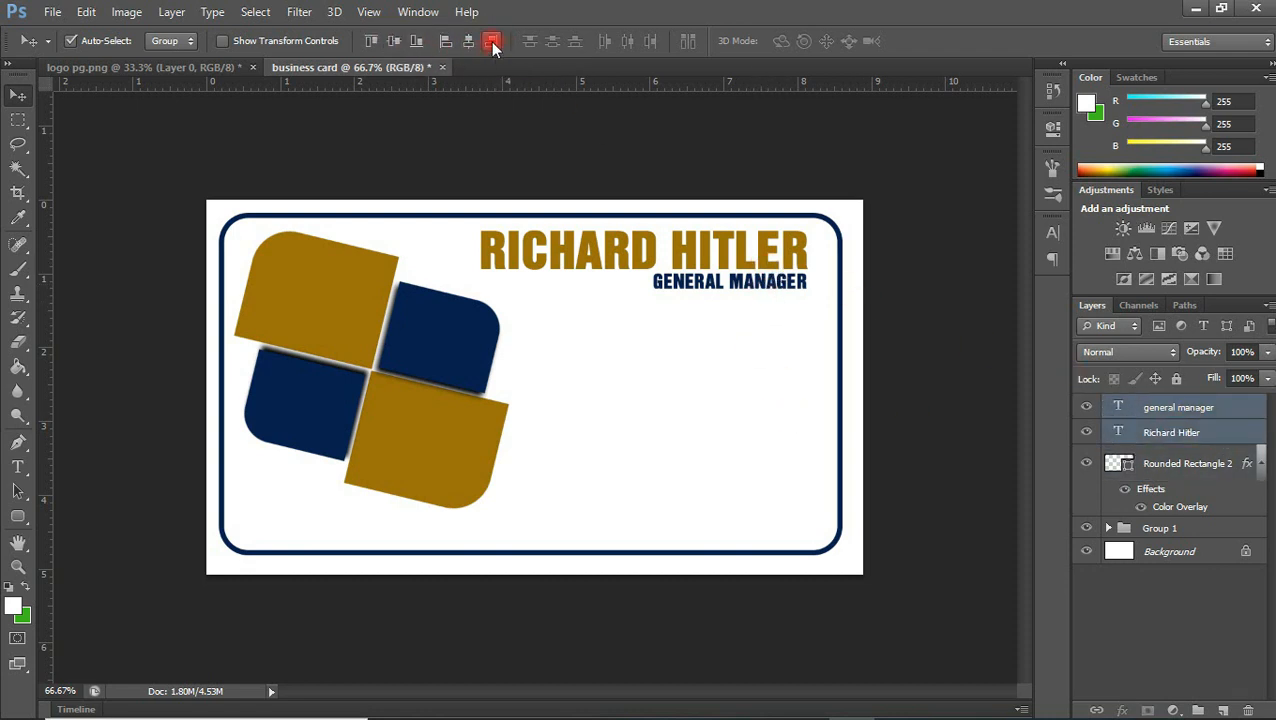
key(shift+Right)
key(shift+Down)
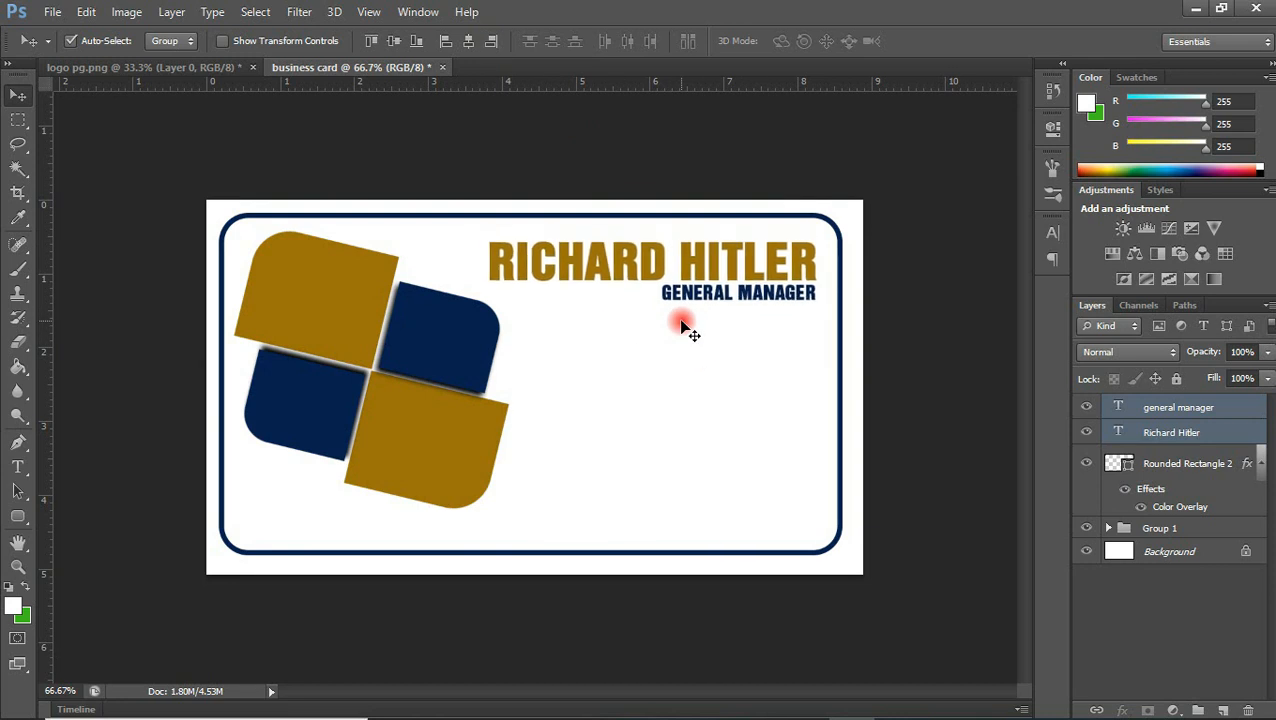
click(740, 349)
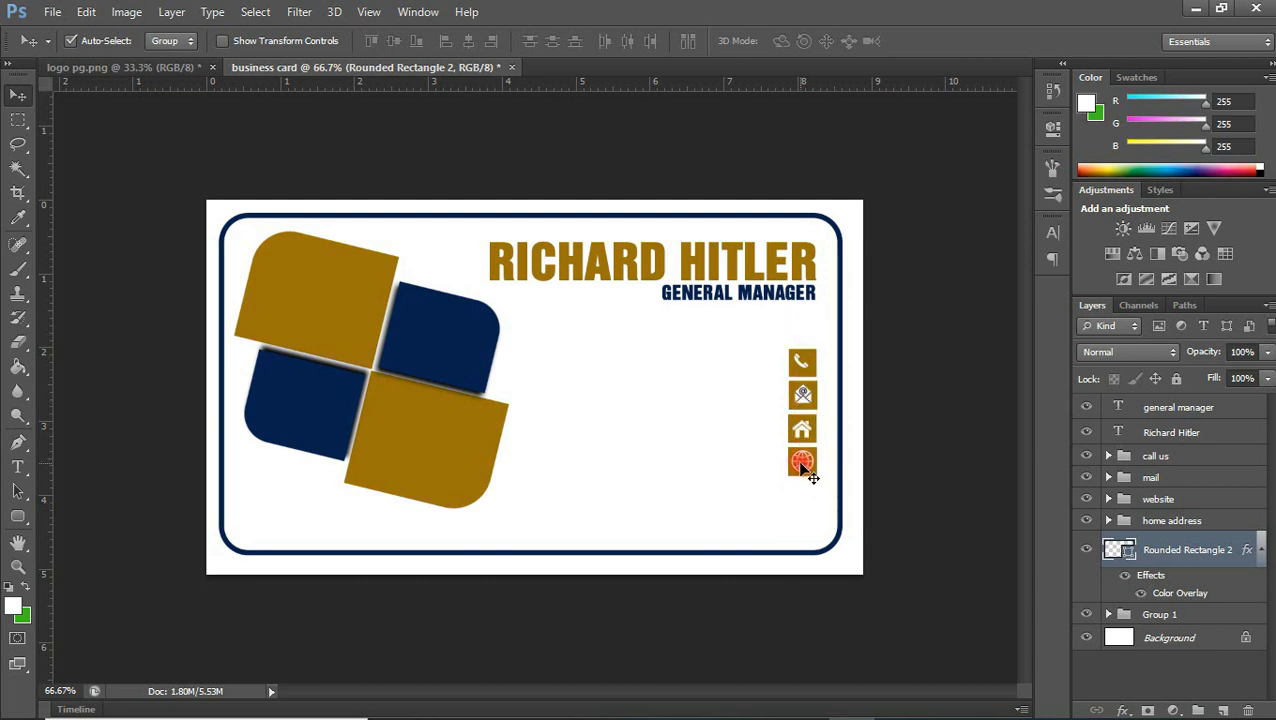
Add a navy 7 pt text layer with the contact's phone number, level with the phone icon
drag(805, 370, 806, 386)
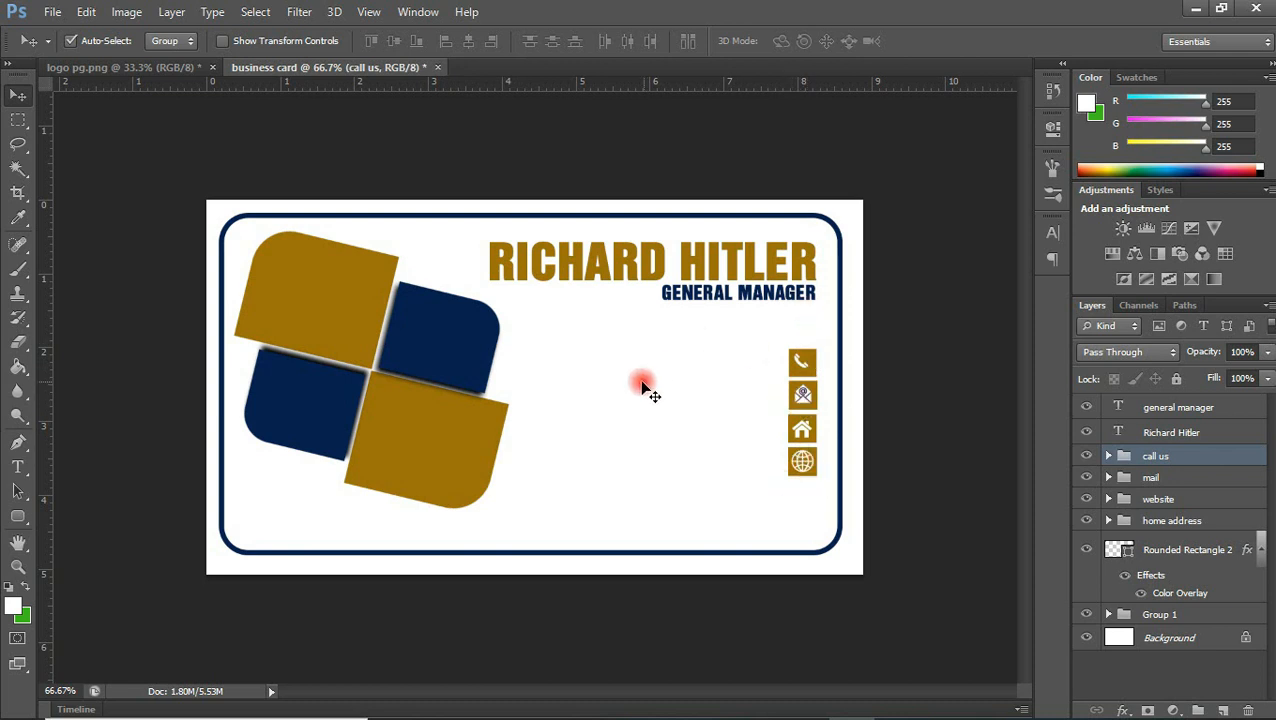
click(16, 466)
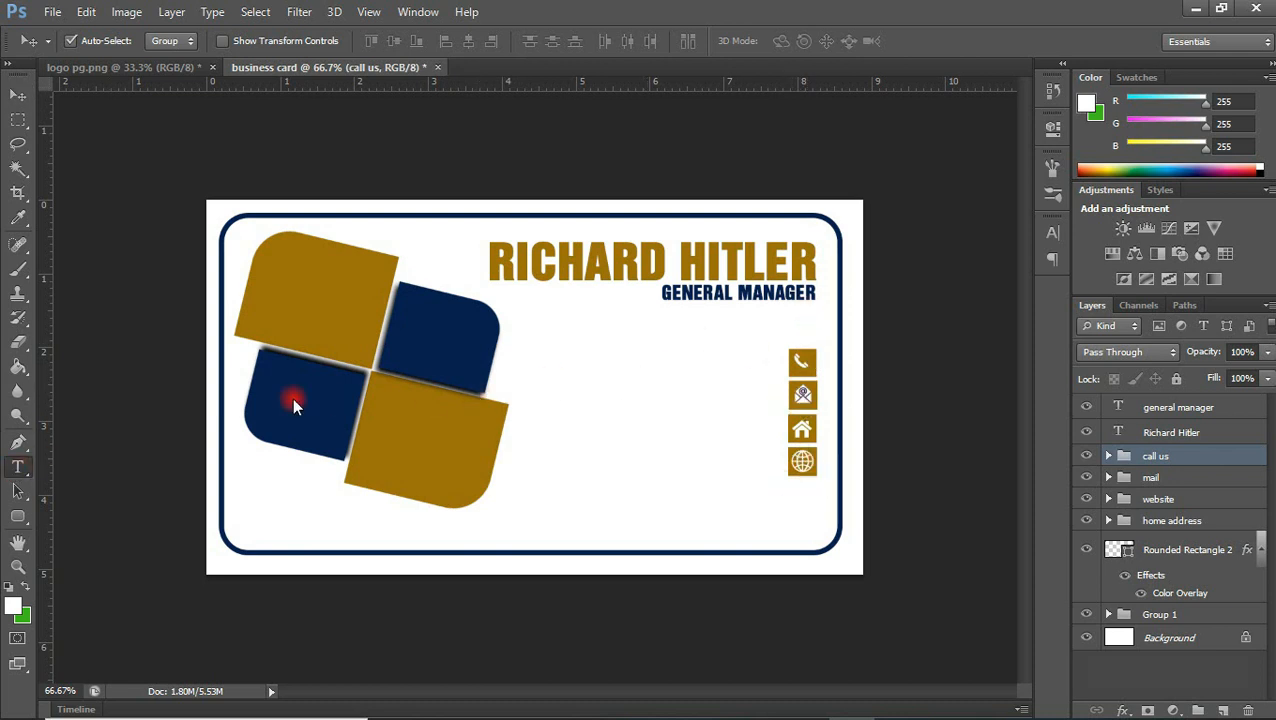
click(546, 357)
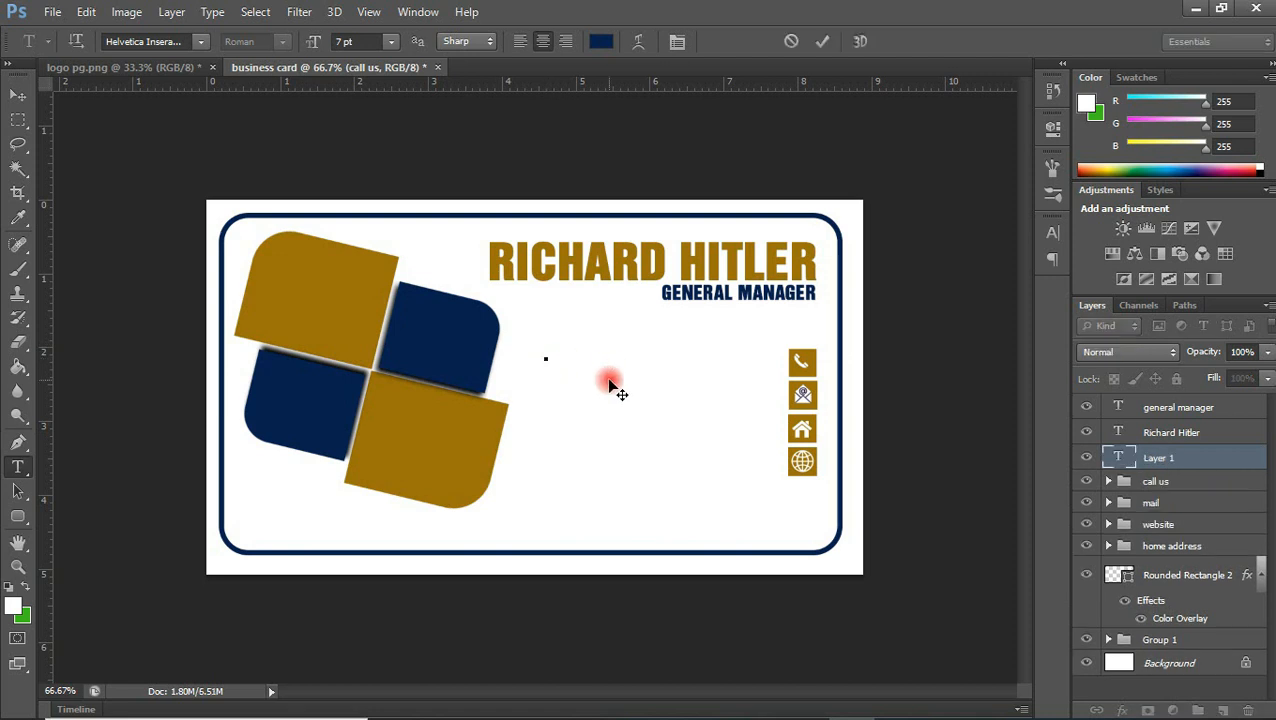
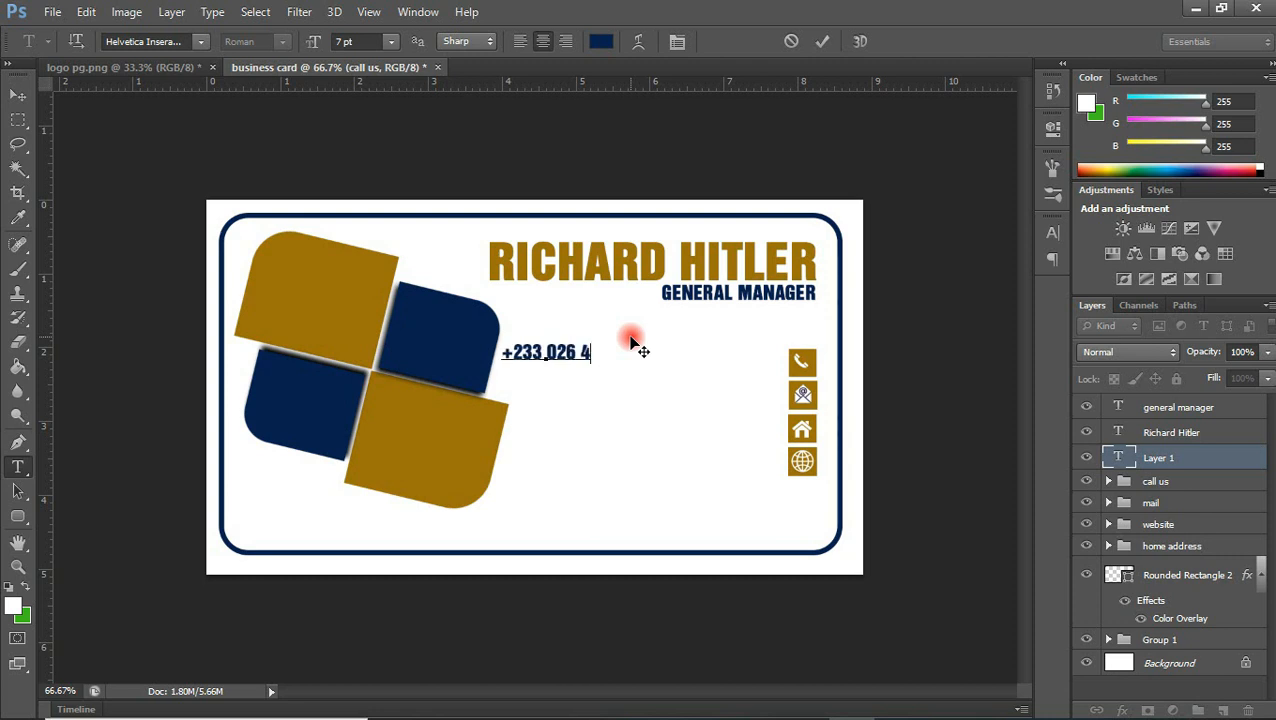
click(822, 41)
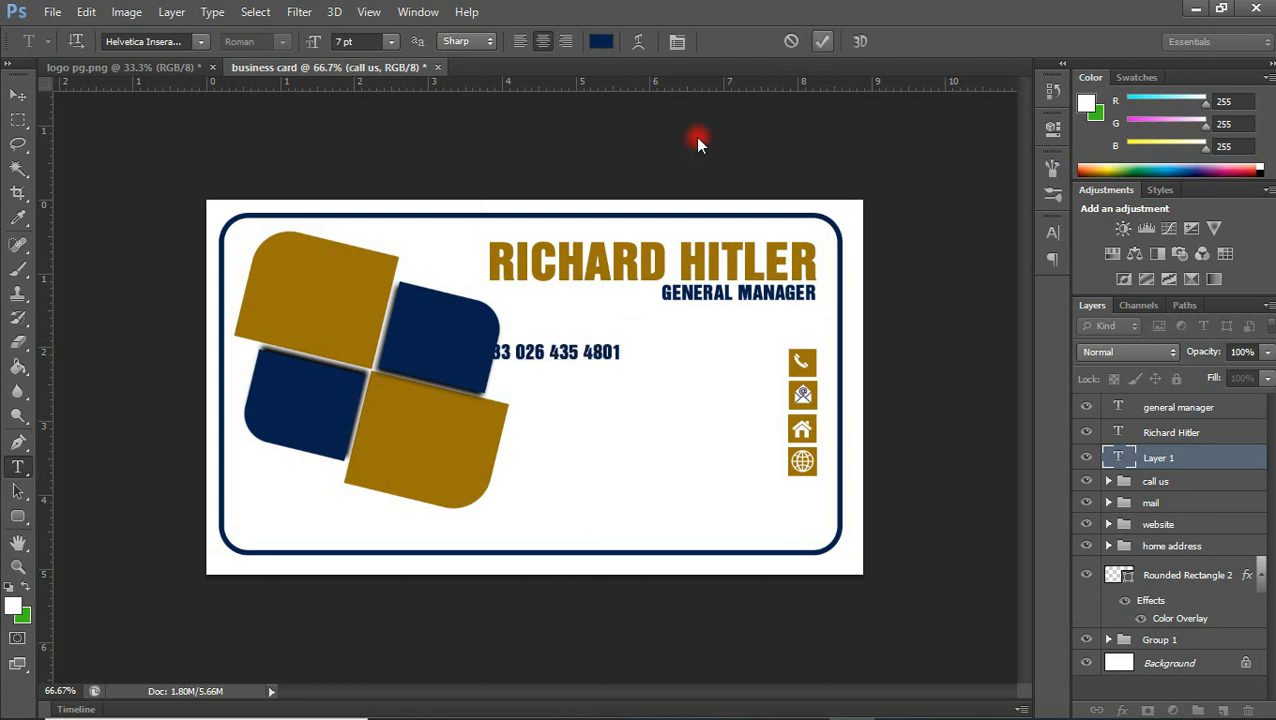
Add a text layer with the contact's e-mail address below the phone number
click(565, 398)
text(RICHARD)
key(BackSpace)
key(BackSpace)
key(BackSpace)
key(BackSpace)
key(BackSpace)
key(BackSpace)
key(BackSpace)
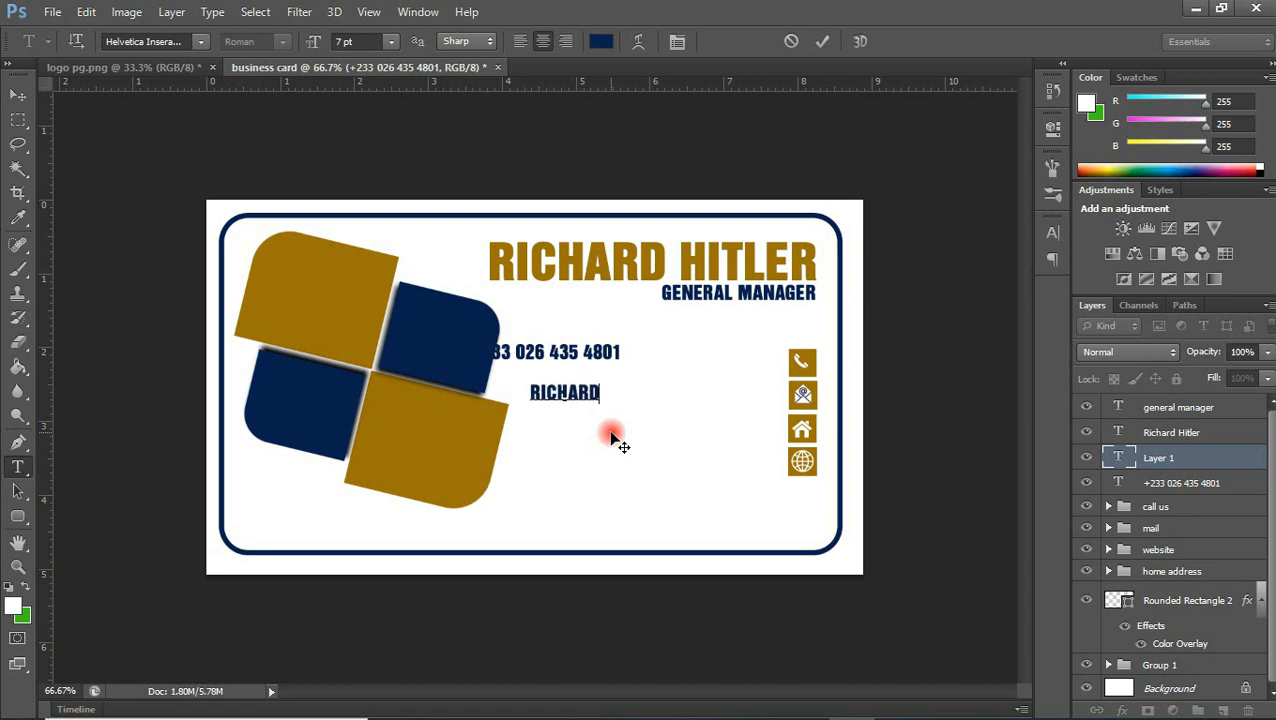
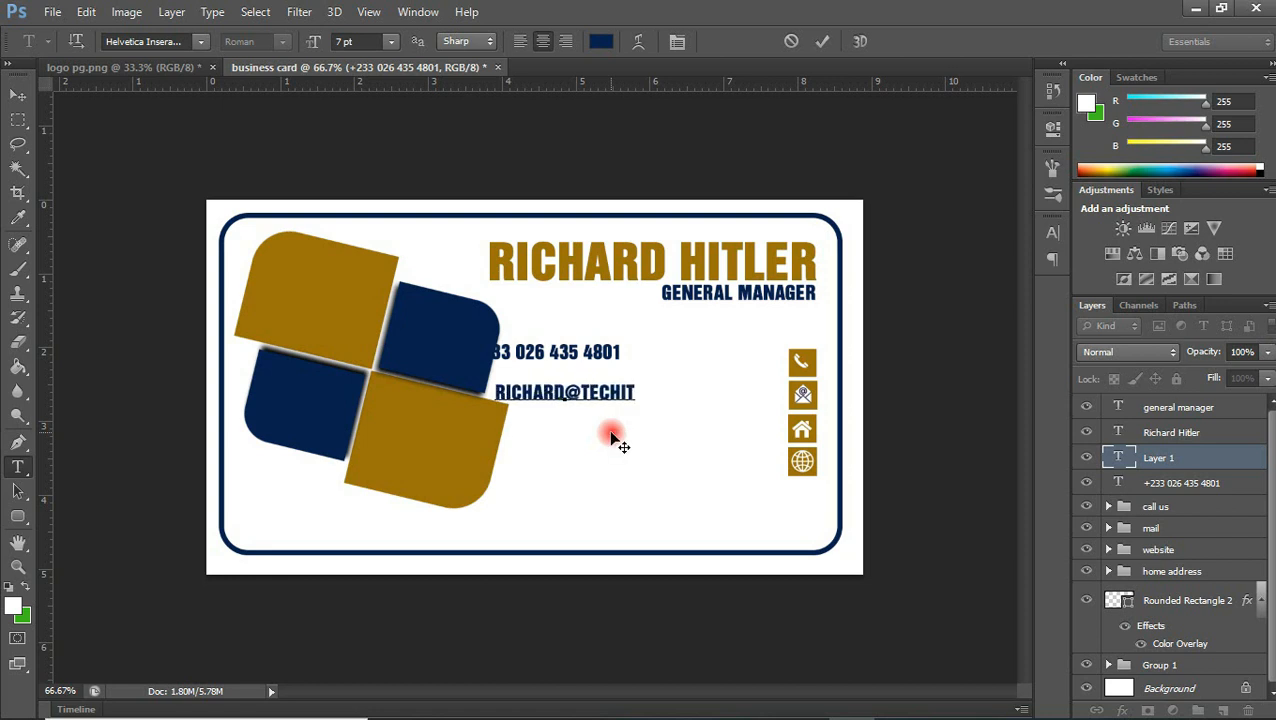
click(822, 42)
Add a text layer with the street address below the e-mail line
text(CRESCENT )
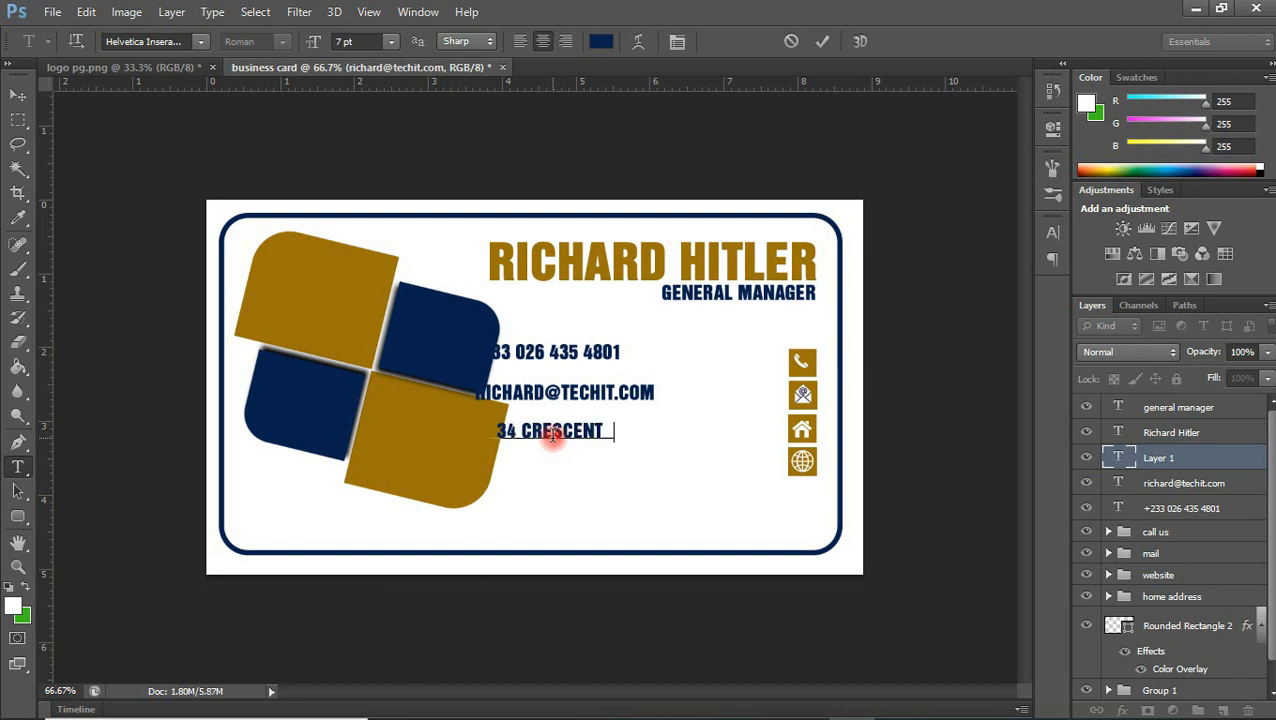
text(OSU-ACCRA)
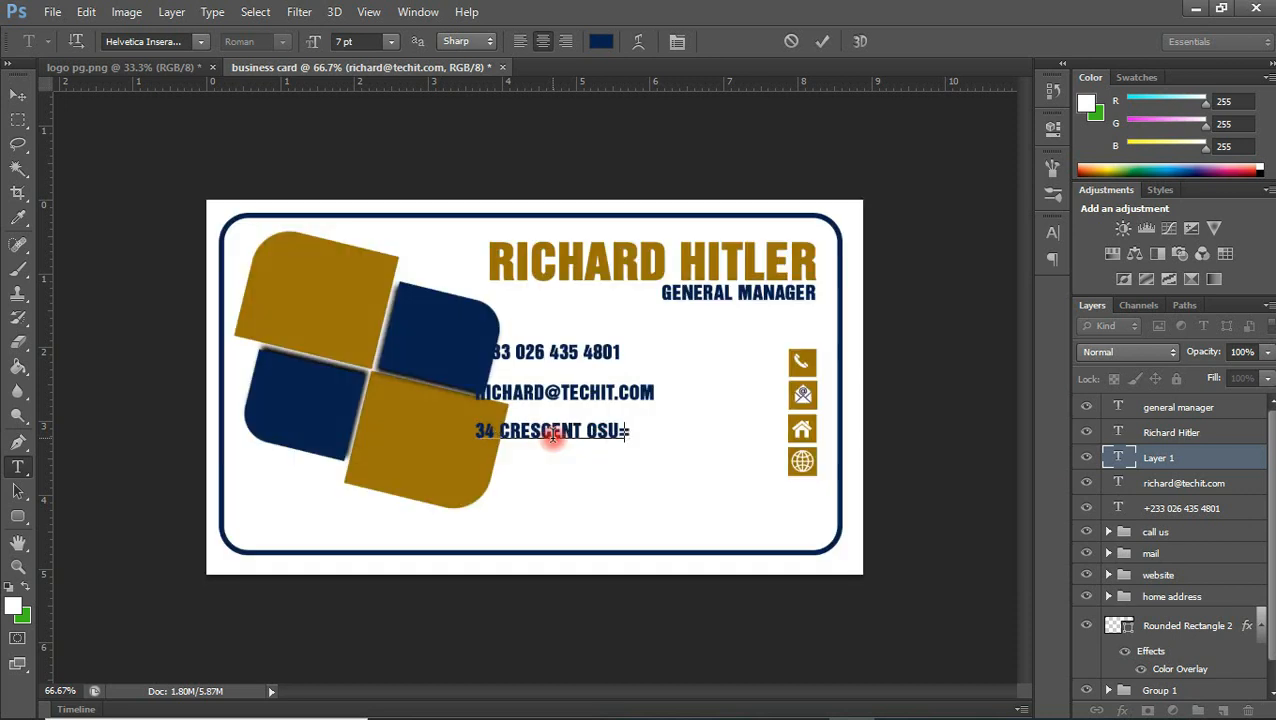
click(822, 41)
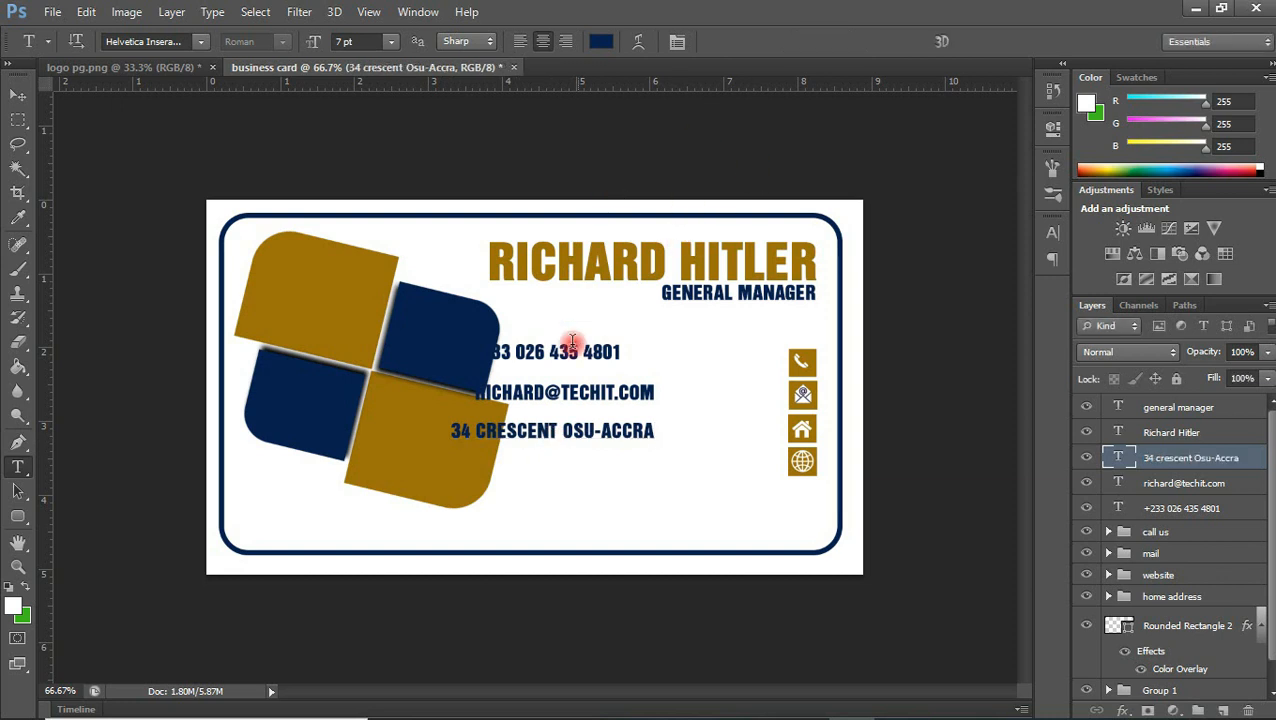
Add a "techitsolutions.com" text layer below the street address
click(539, 470)
text(TECHITsolutions.com)
Move the phone, e-mail, address and website lines to the left side of their matching icons
click(18, 94)
drag(615, 355, 771, 364)
drag(648, 393, 774, 396)
drag(654, 440, 779, 440)
drag(587, 462, 737, 462)
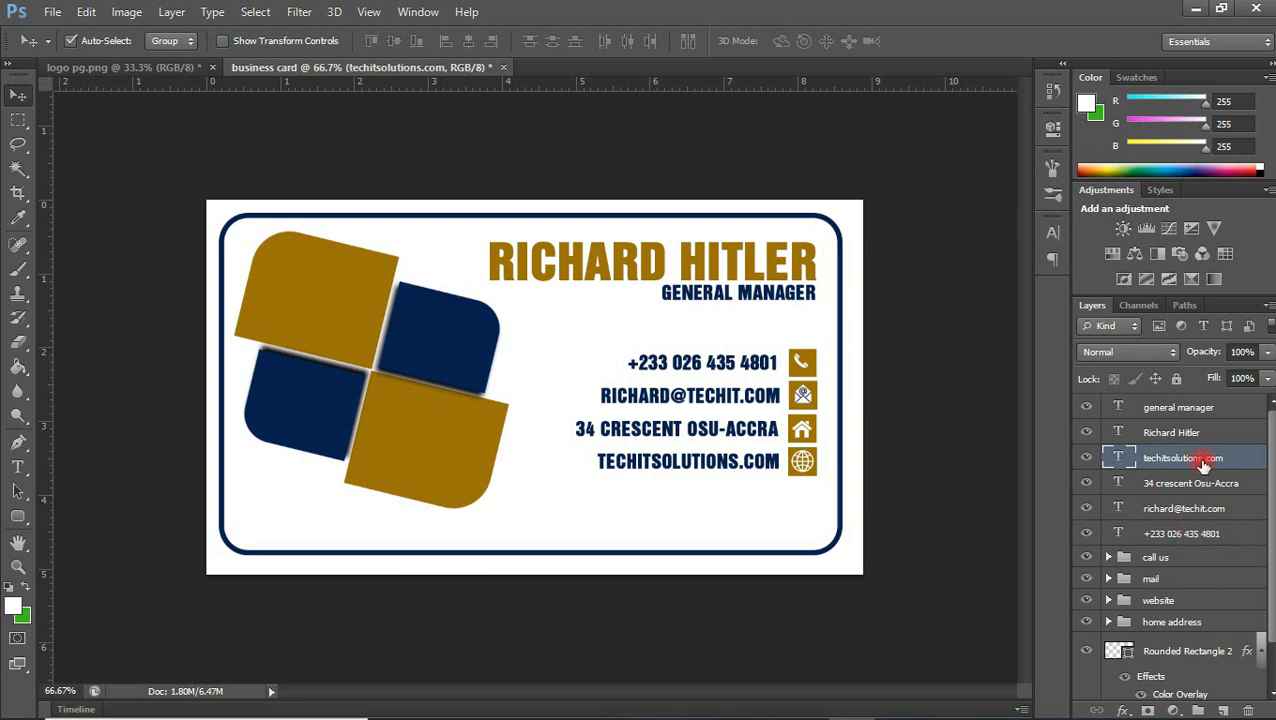
Align the four contact lines by their right edges and nudge them right, close to the icons
shift+click(1196, 535)
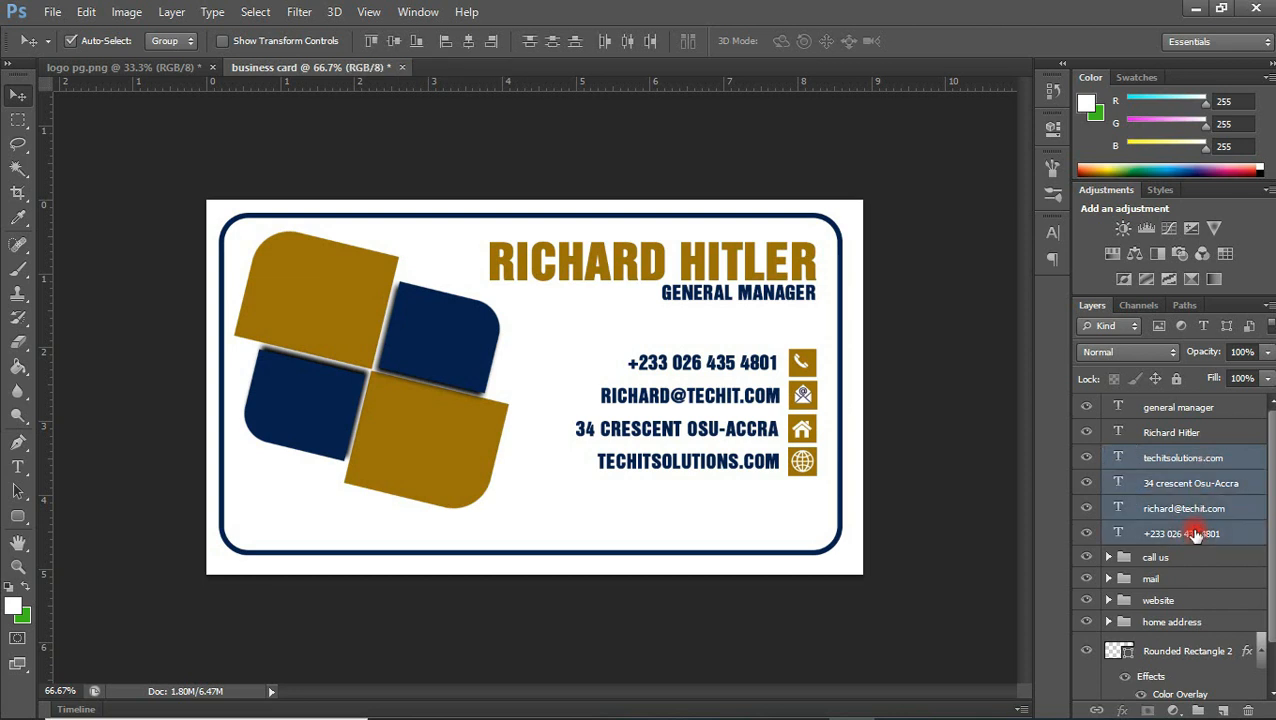
click(488, 45)
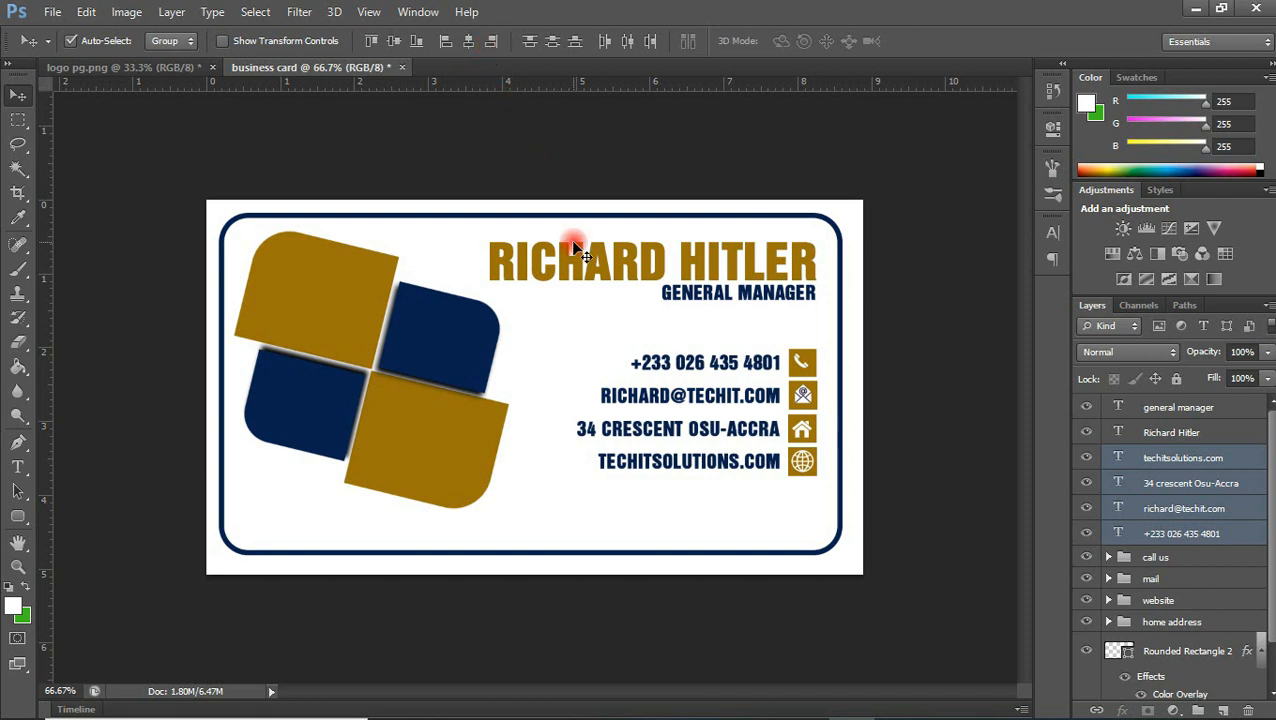
key(Right)
key(Right)
key(Right)
key(Right)
key(Right)
key(Right)
key(Right)
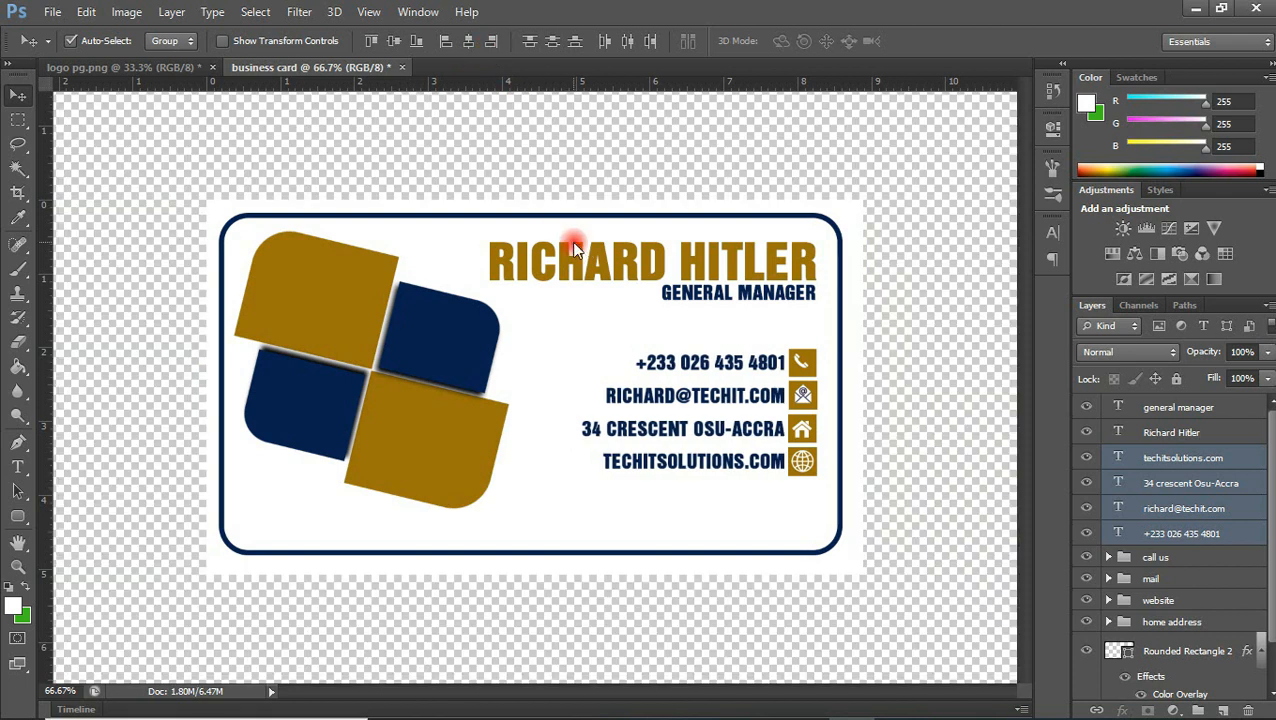
click(883, 327)
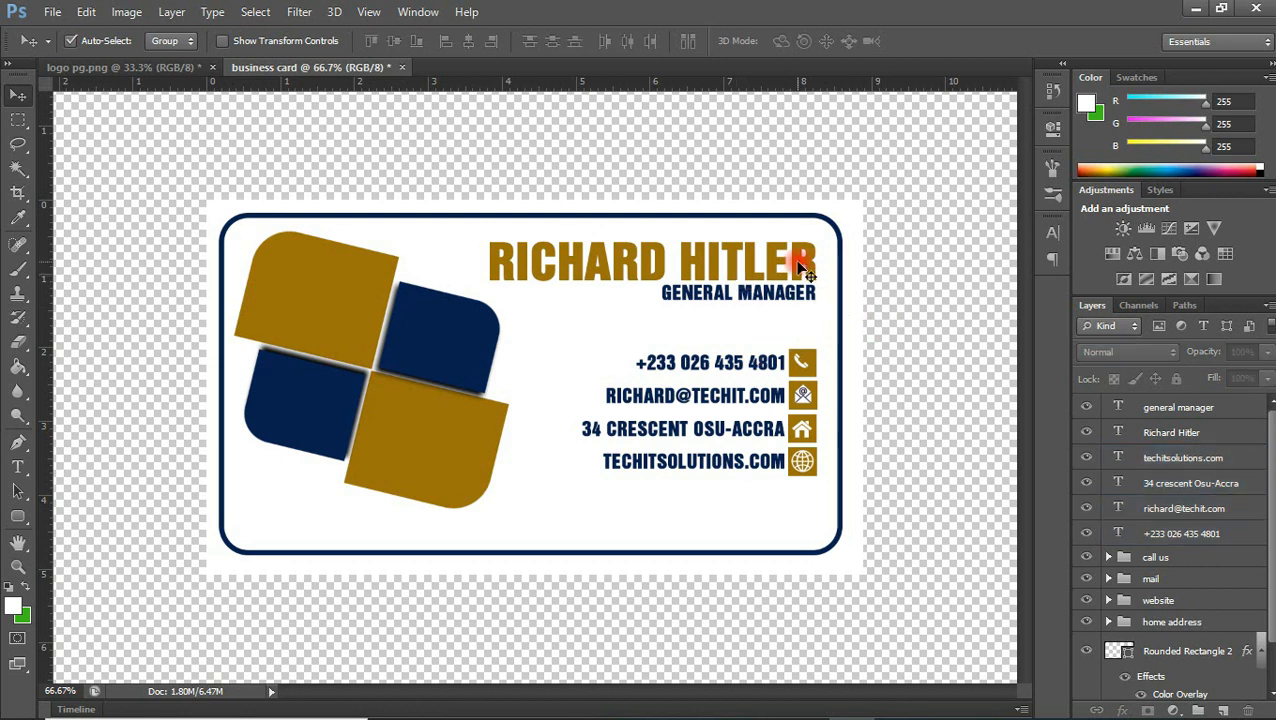
Nudge the name and General Manager text together down toward the contact lines and slightly left
click(803, 268)
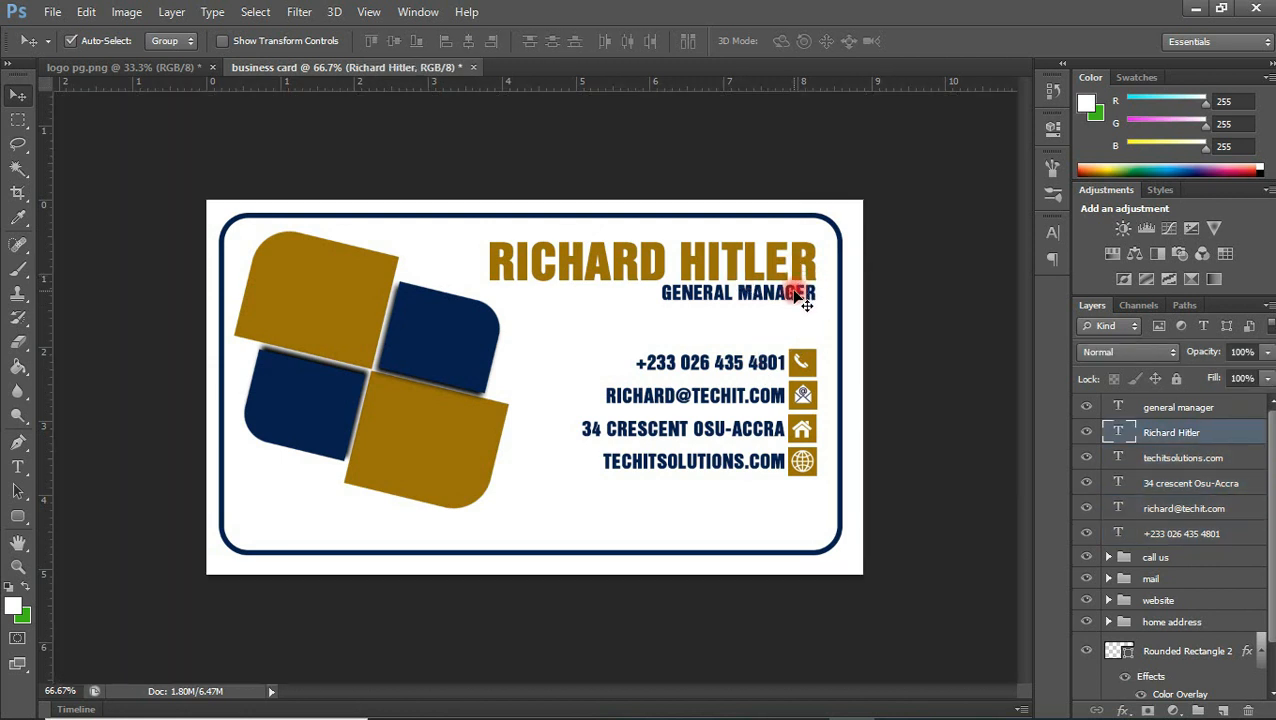
shift+click(797, 297)
key(Down)
key(Down)
key(Down)
key(Down)
key(Down)
key(Down)
key(Down)
key(Down)
key(Down)
key(Down)
key(Down)
key(Down)
key(Down)
key(Down)
key(Down)
key(Down)
key(Down)
key(Down)
key(Down)
key(Down)
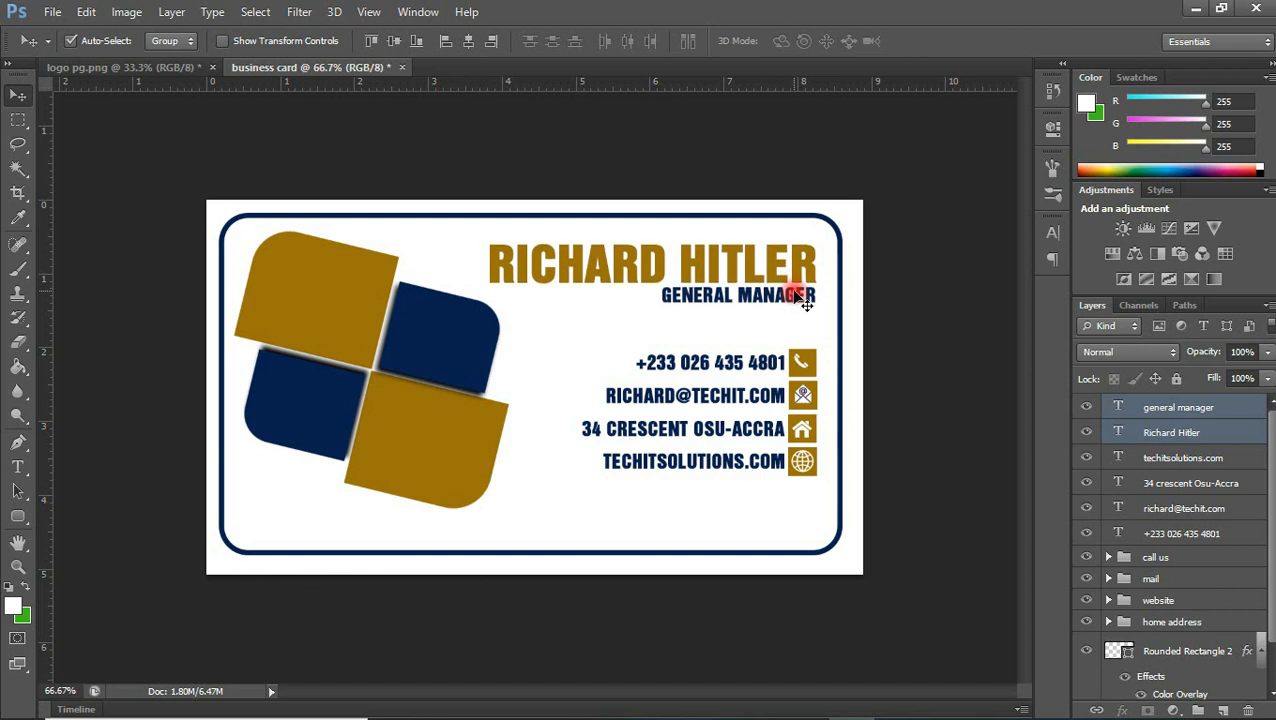
key(Down)
key(Down)
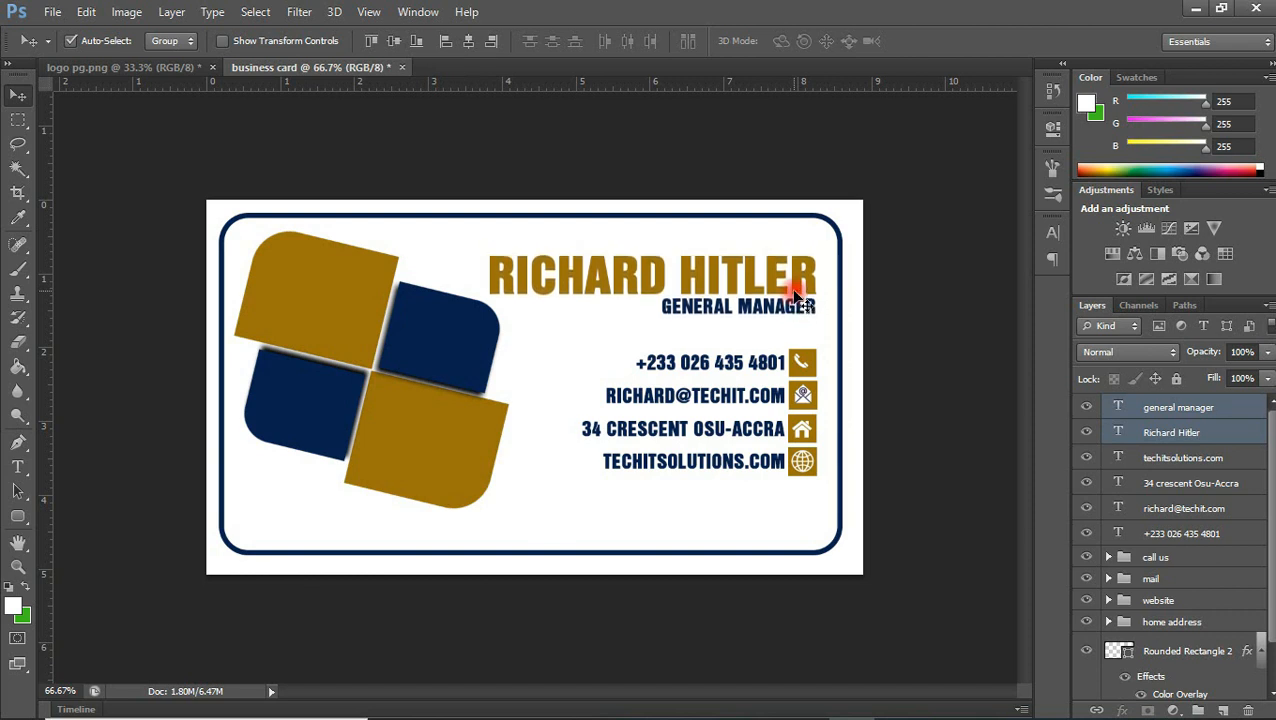
key(Up)
key(Up)
key(Up)
key(Up)
key(Left)
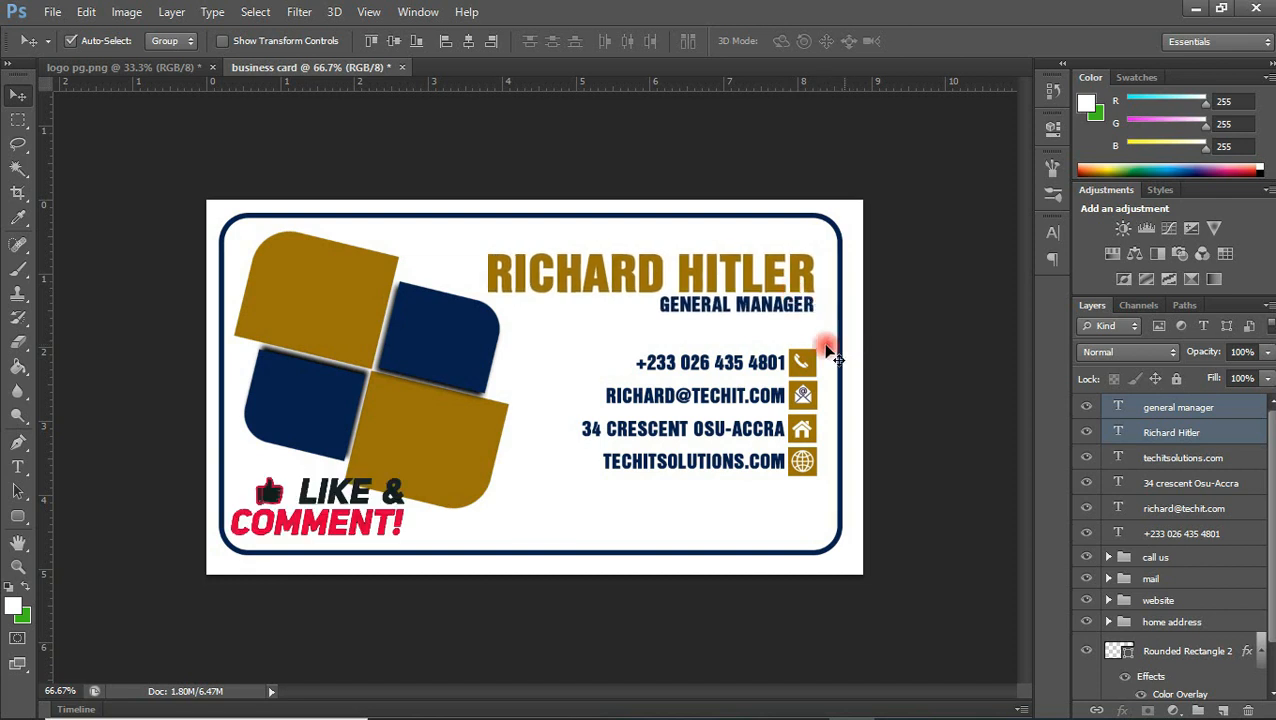
Hide the navy rounded frame and add a "Techit" text layer just below the logo's lower-right corner
click(548, 467)
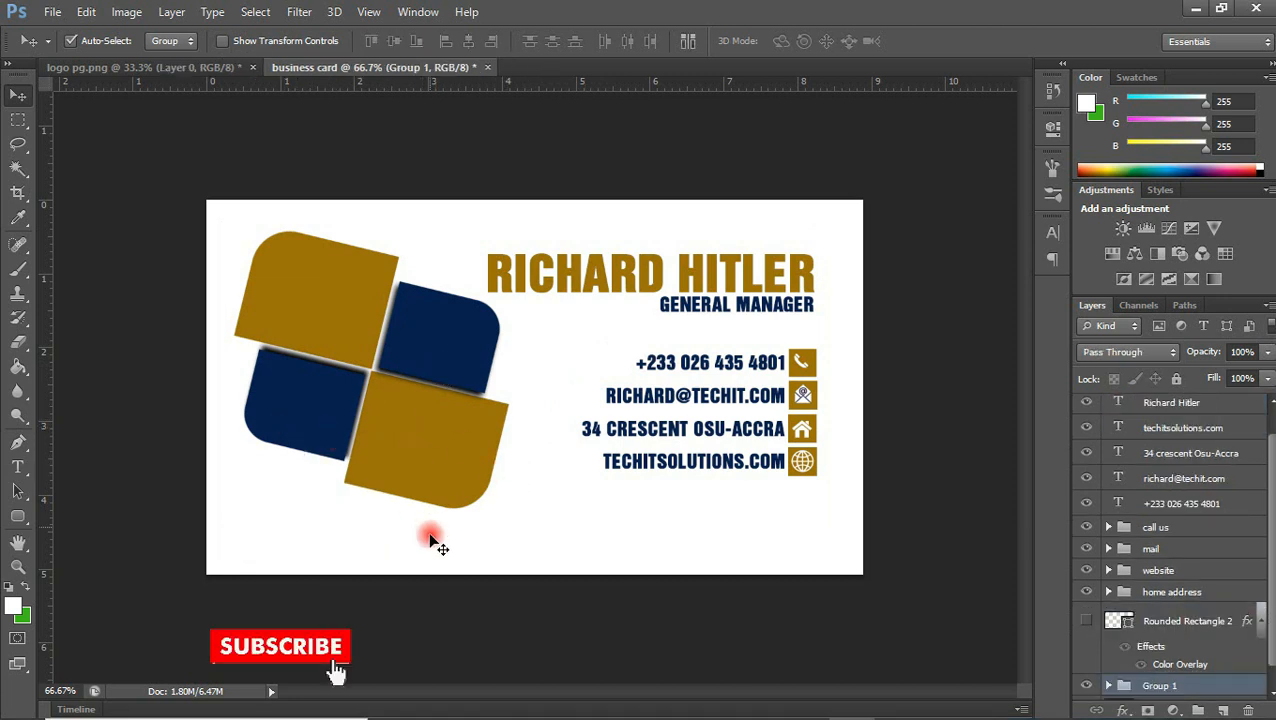
click(17, 466)
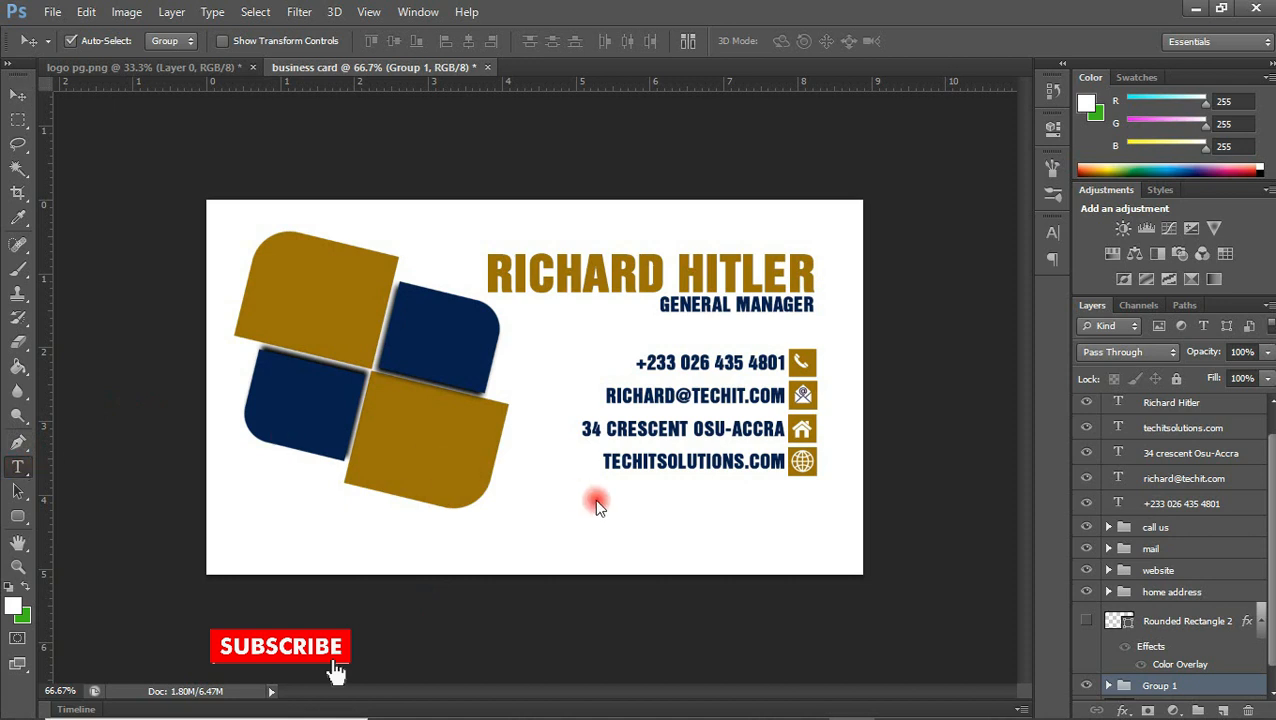
click(529, 500)
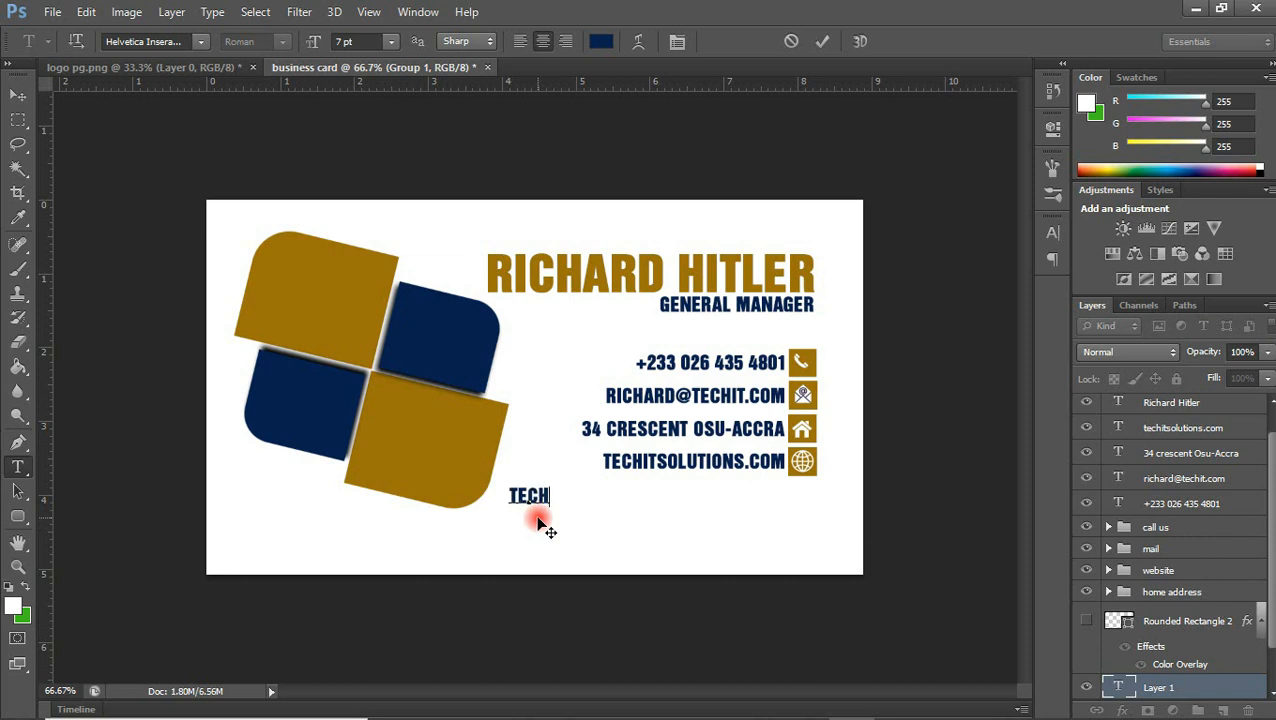
text(TECHIT)
click(821, 43)
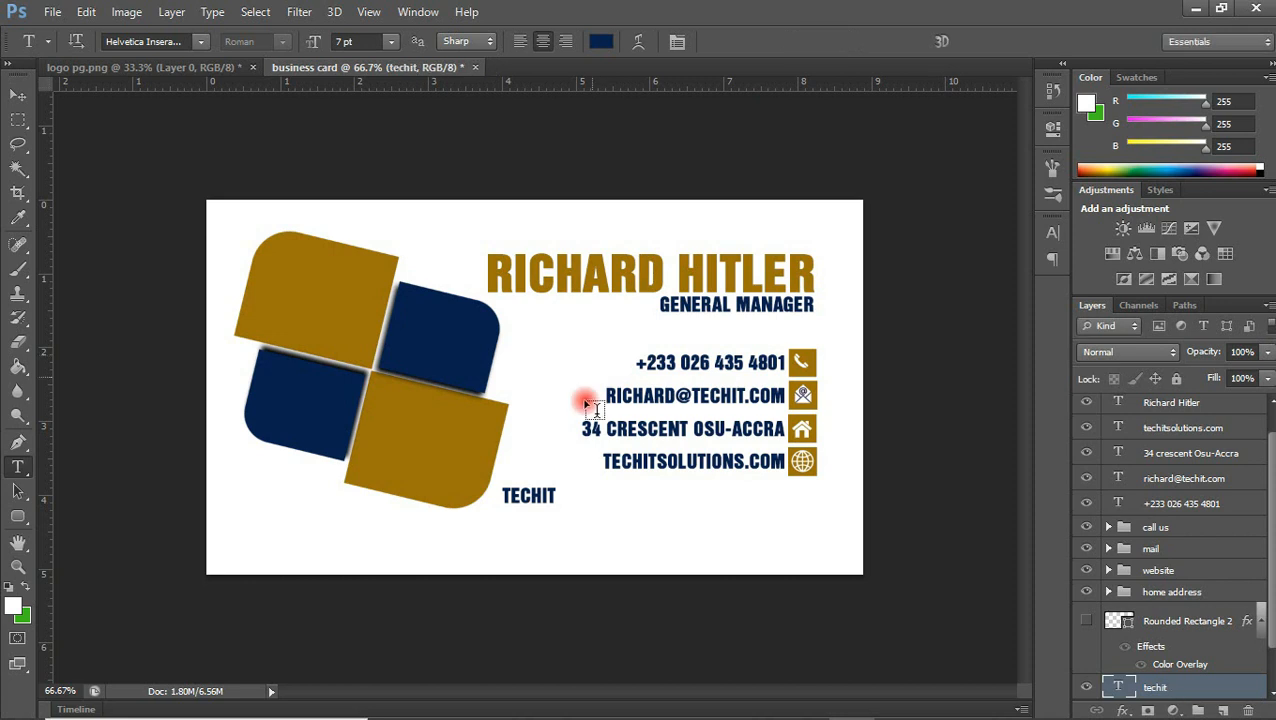
Add a separate "solutions" text layer under the Techit text
click(527, 528)
text(SOL)
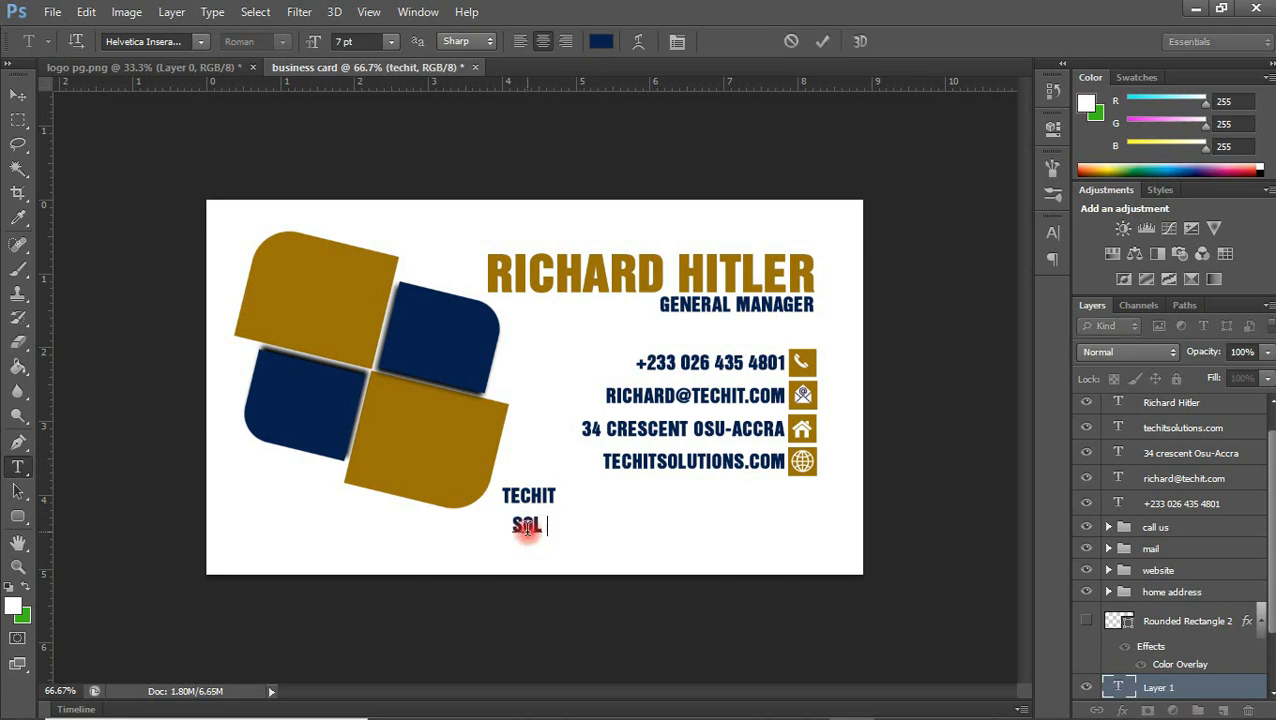
text(UTIONS)
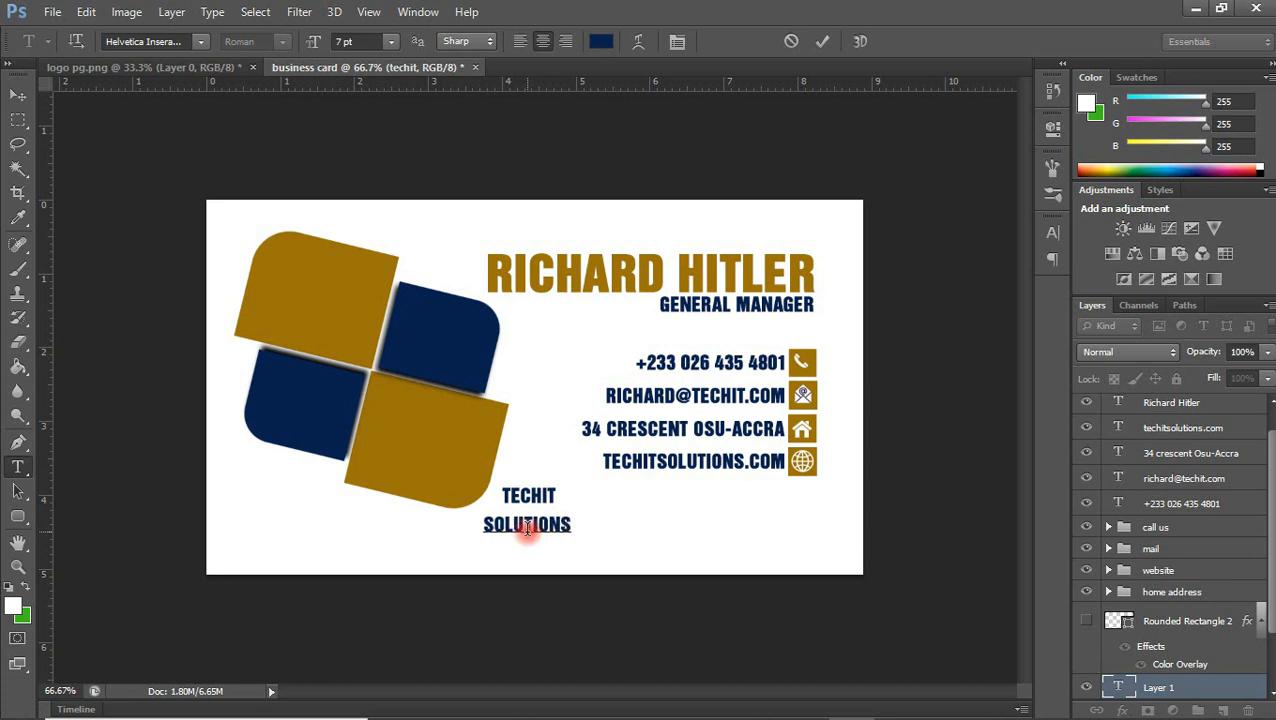
Move the Techit and Solutions texts onto the logo's lower golden-brown shape, stacked and left-aligned
click(18, 94)
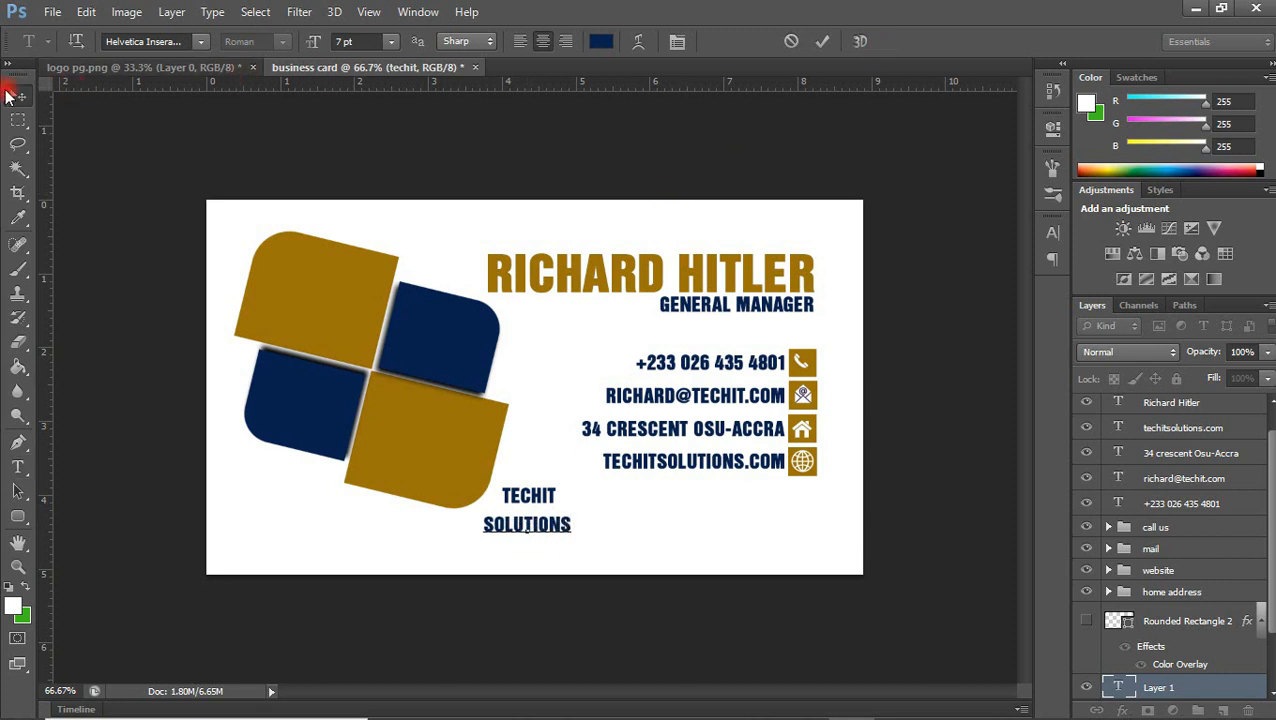
drag(520, 497, 398, 417)
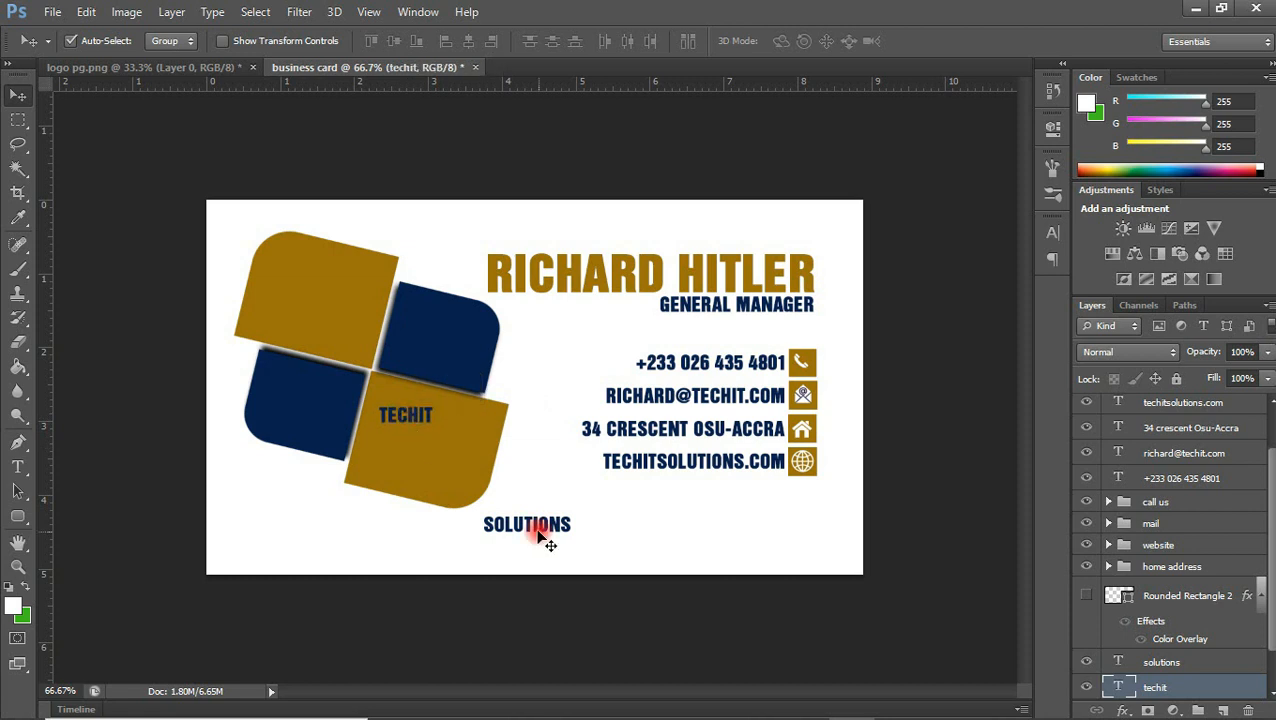
drag(540, 540, 433, 447)
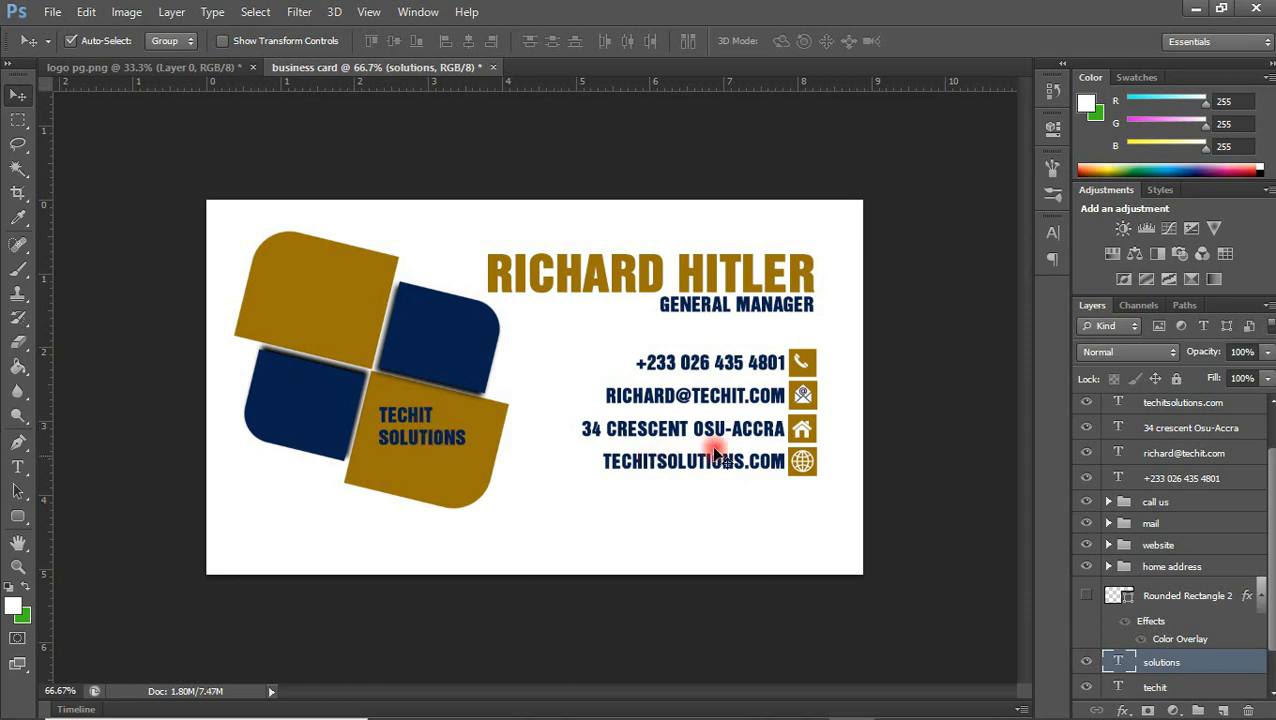
Set the Solutions text to 12 pt and move it down clear of the Techit text
click(1052, 232)
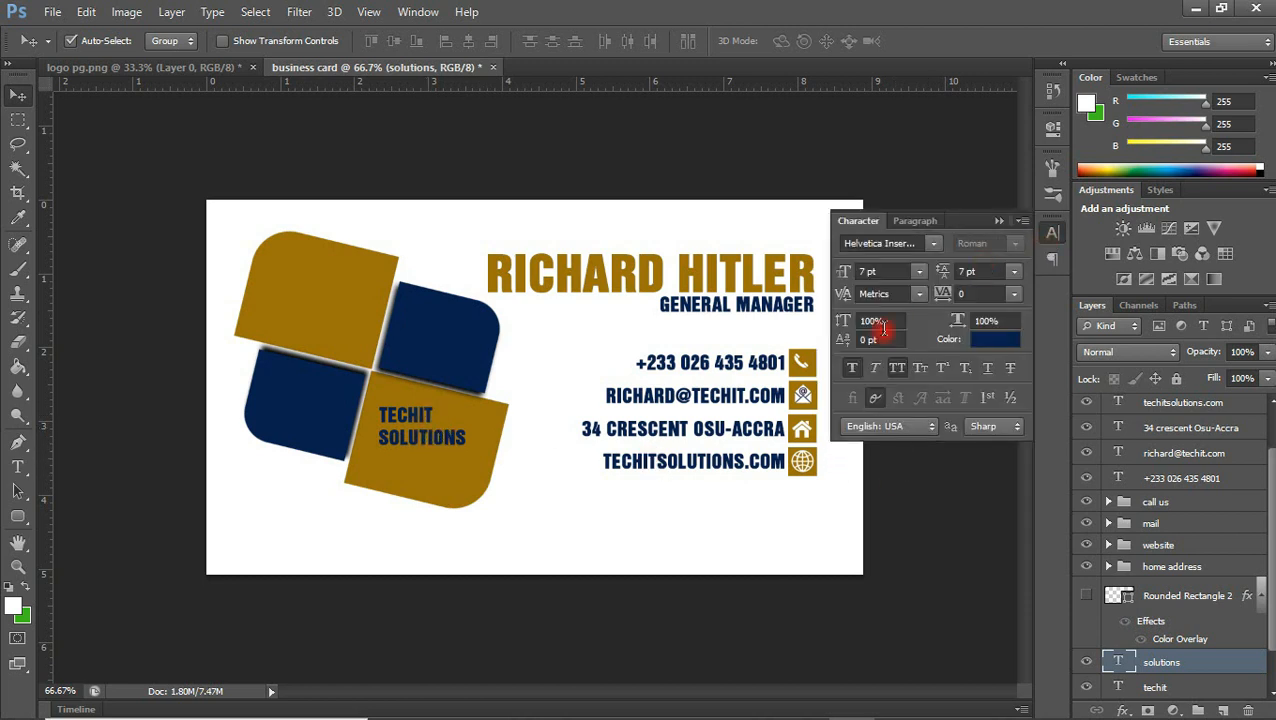
click(921, 271)
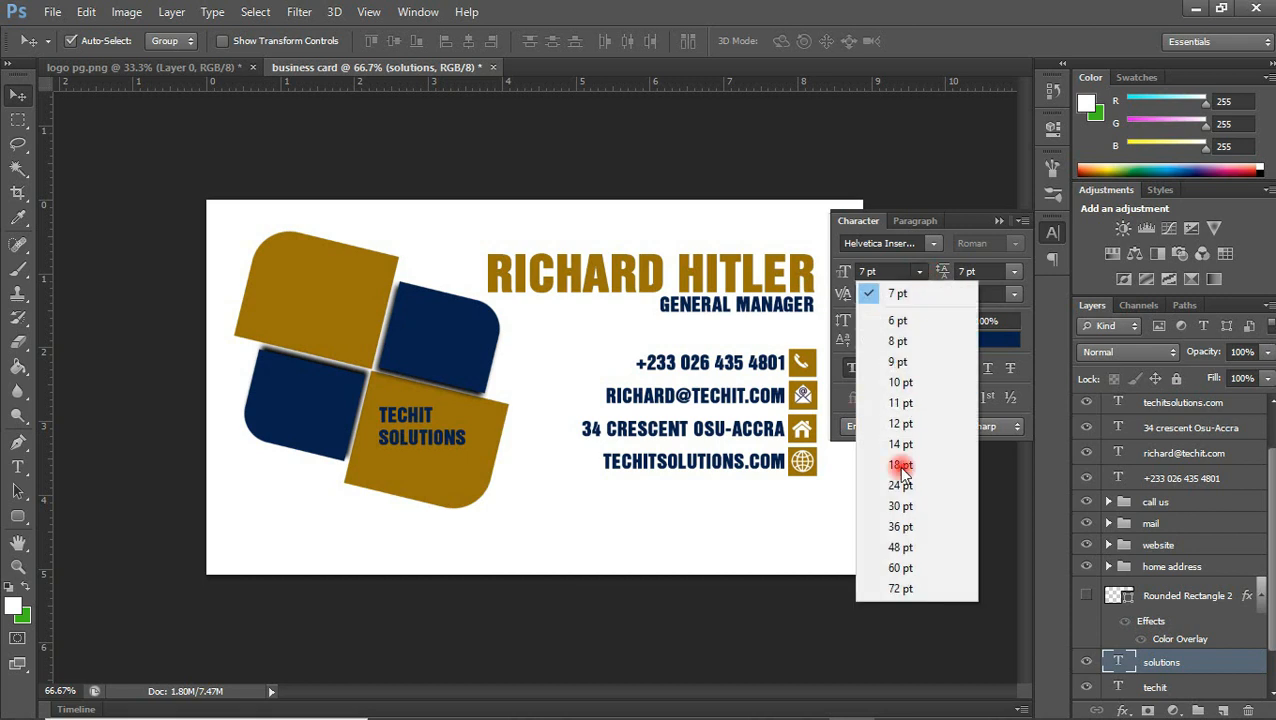
click(903, 428)
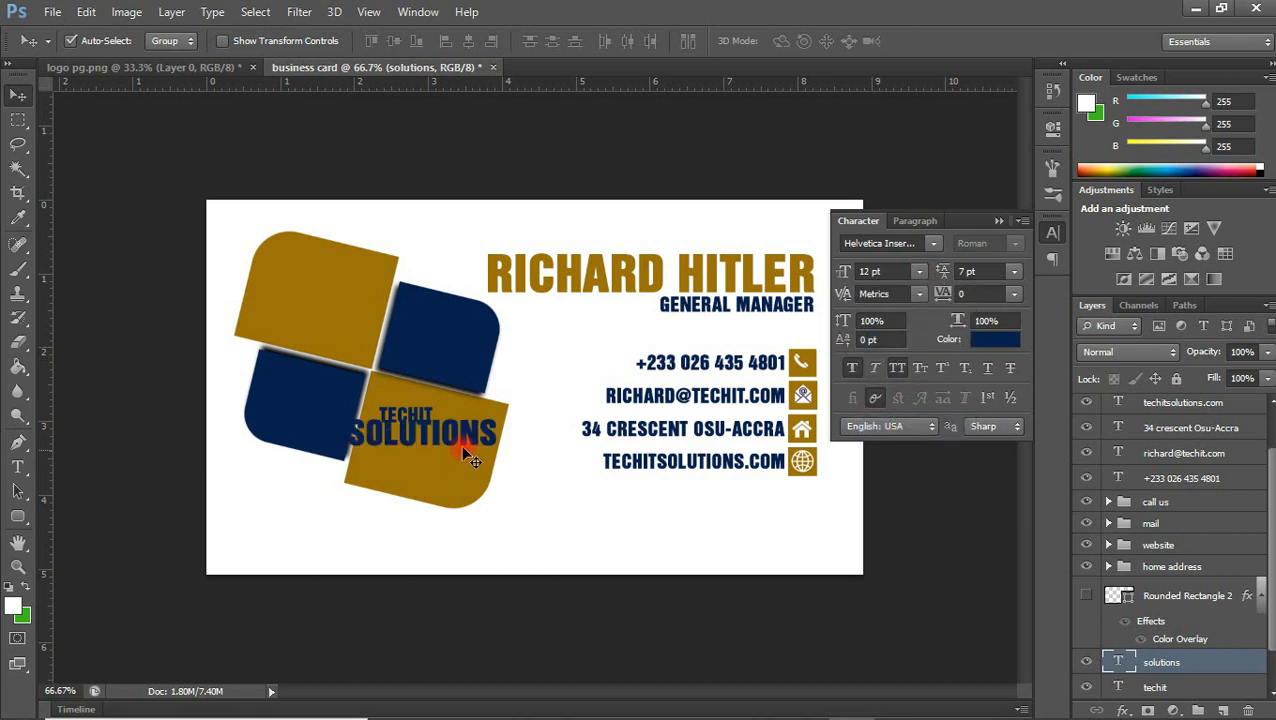
drag(472, 444, 481, 469)
Set the Techit text to 11 pt and move it down so it sits directly above the Solutions text
click(418, 425)
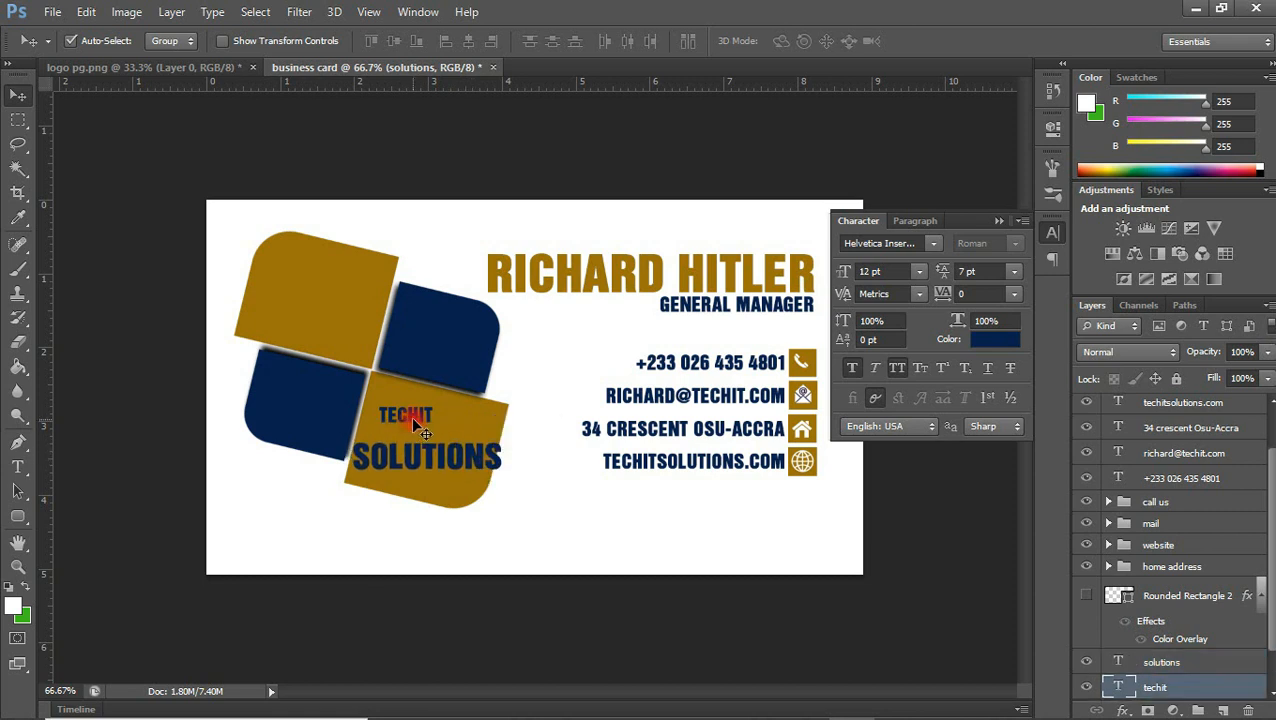
click(920, 272)
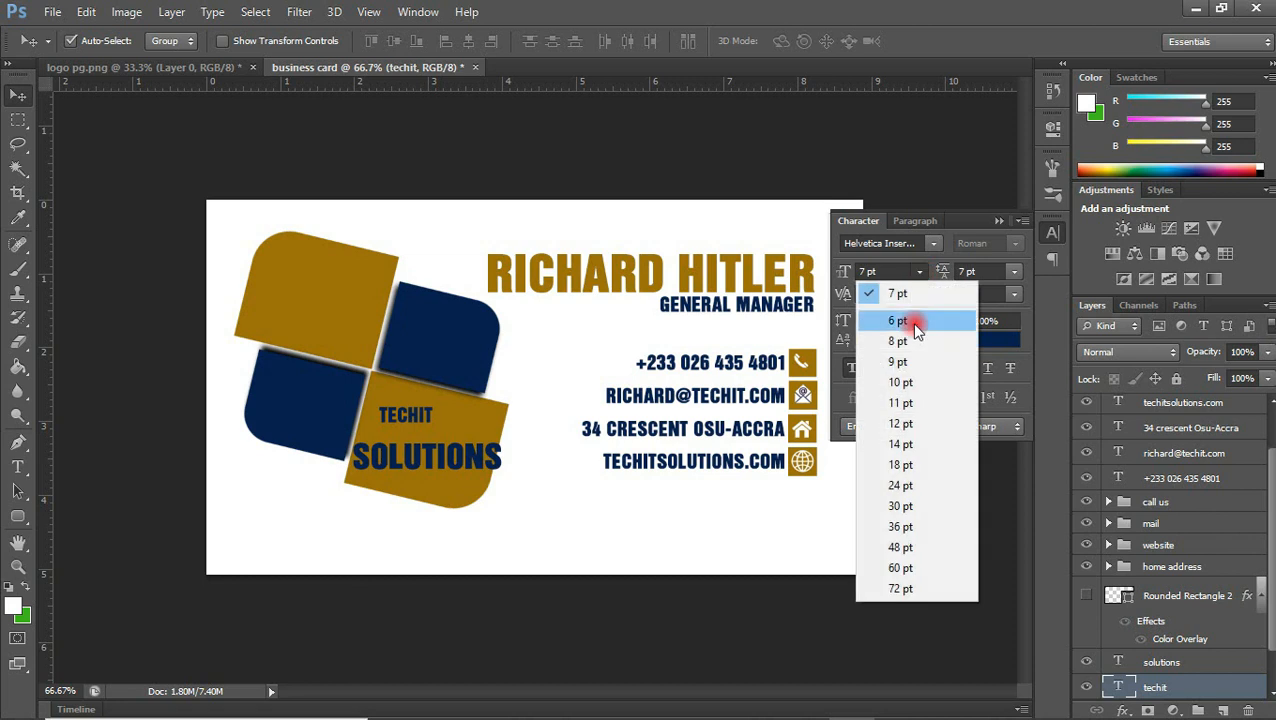
click(898, 408)
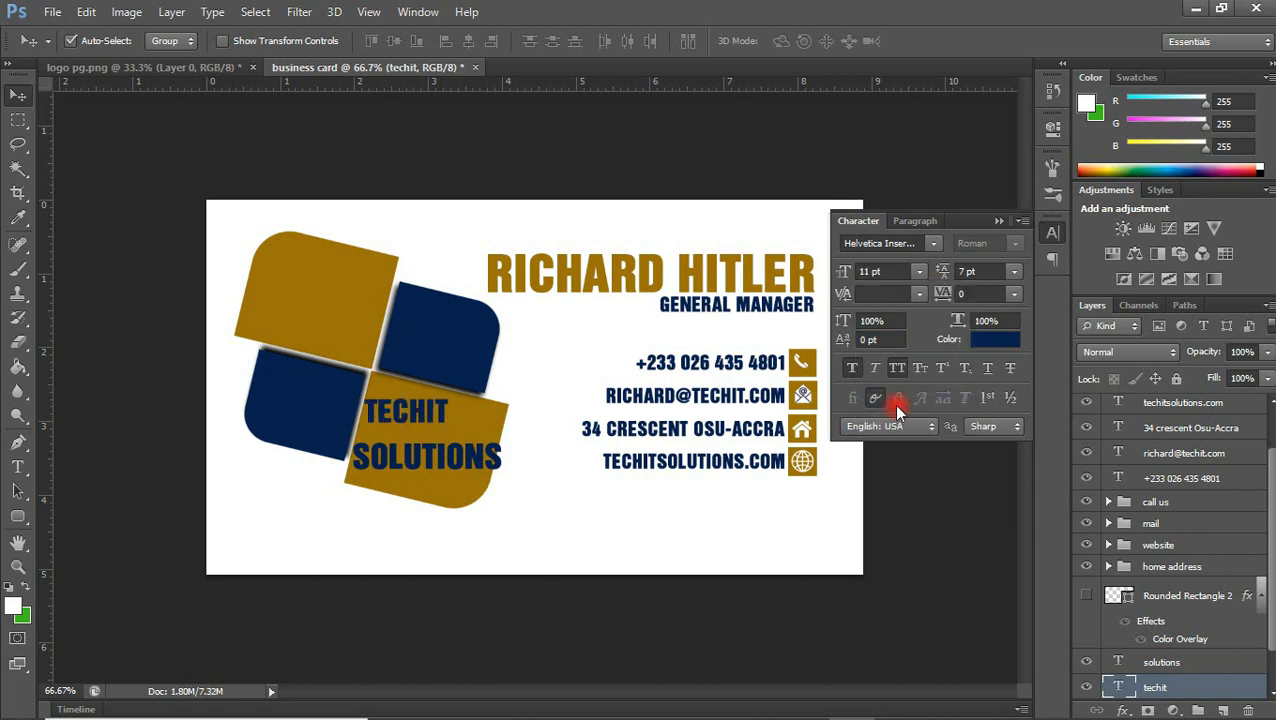
drag(443, 418, 450, 440)
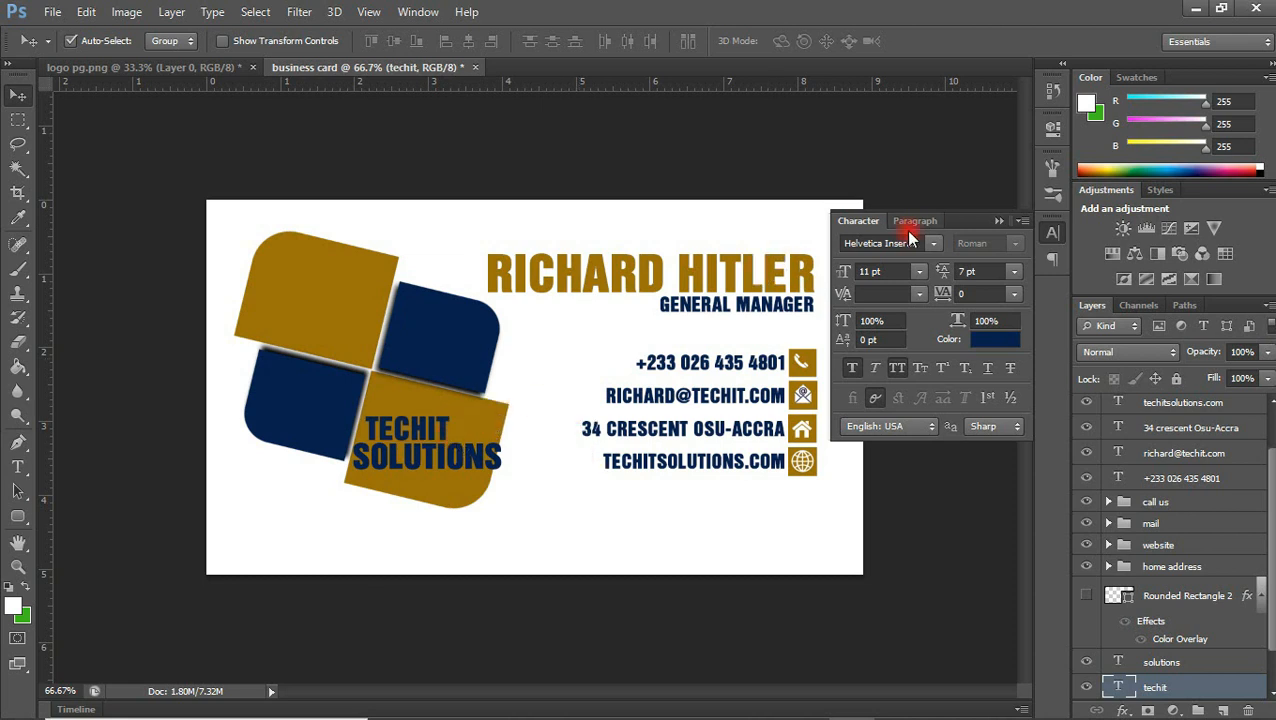
click(997, 221)
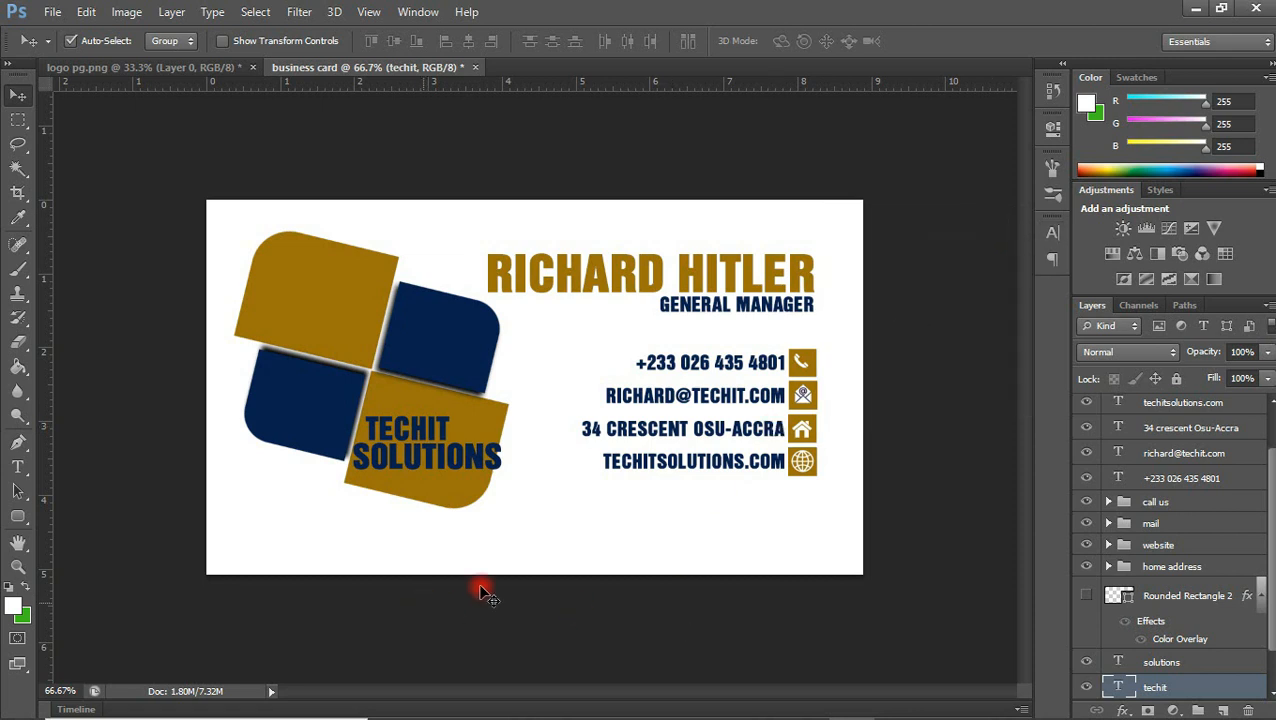
Add the tagline text "We'll serve you better......." on the white area below the logo
click(17, 467)
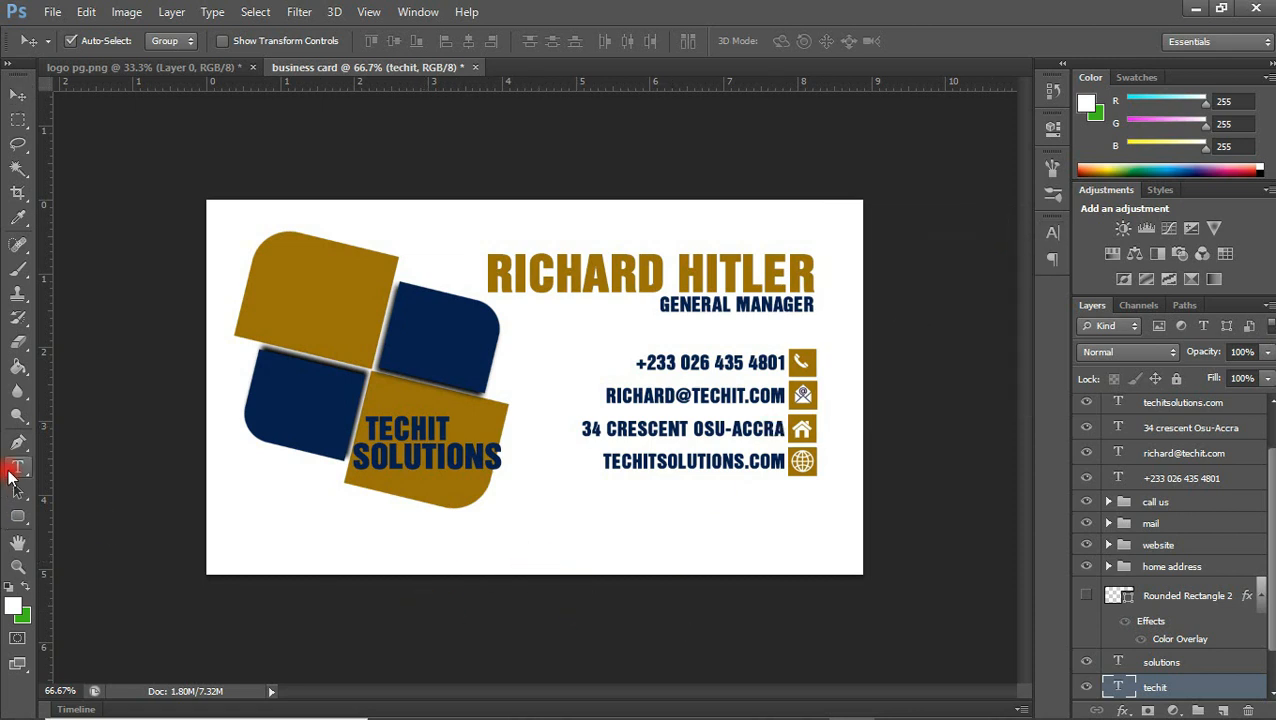
click(349, 519)
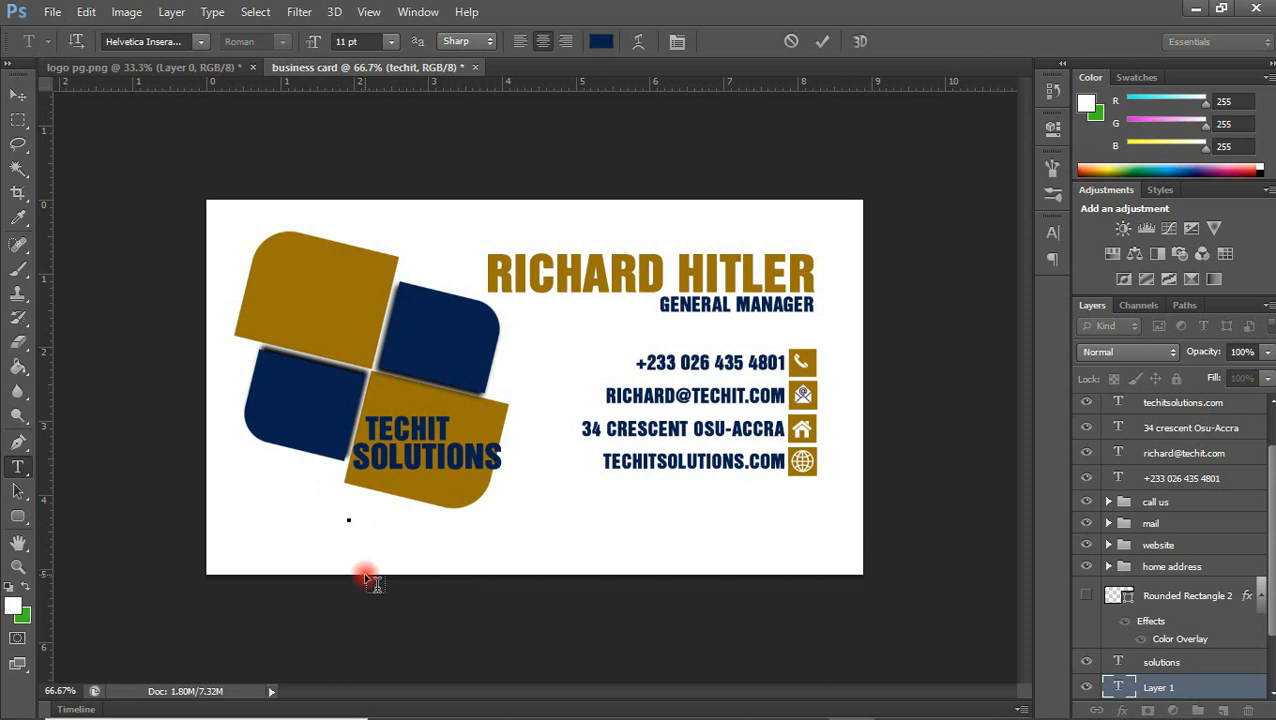
text(WE)
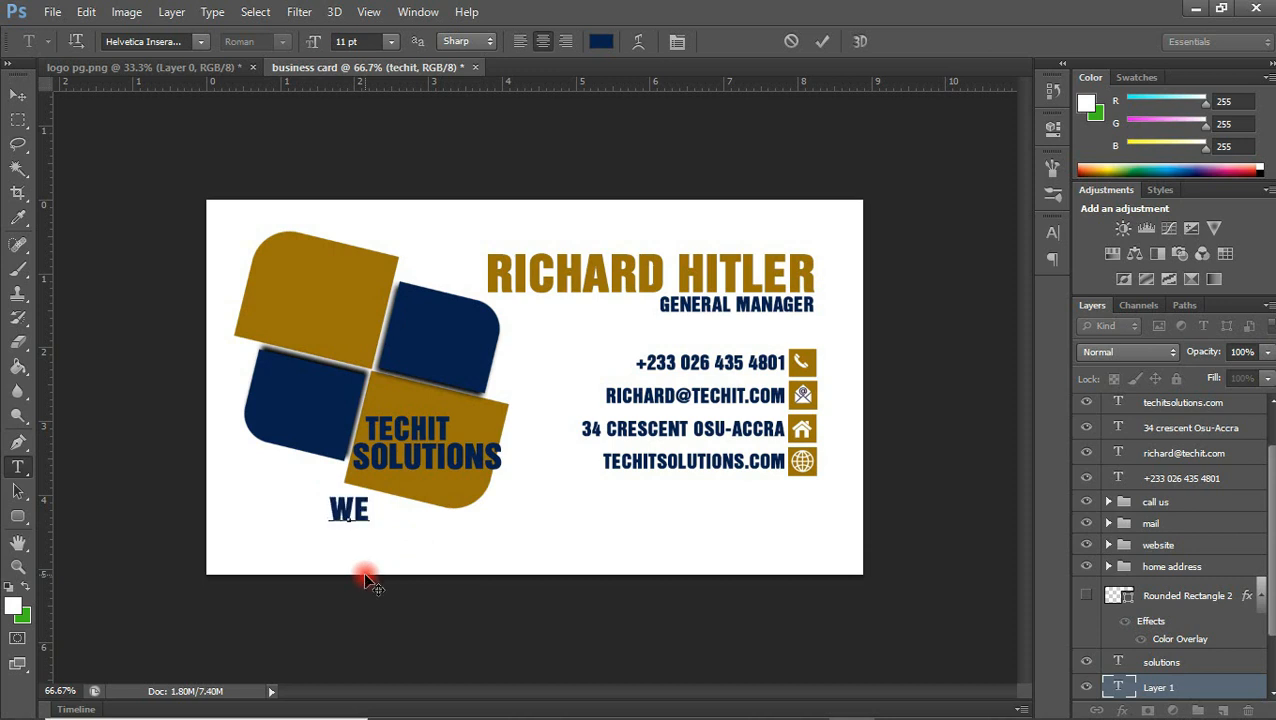
text(';;)
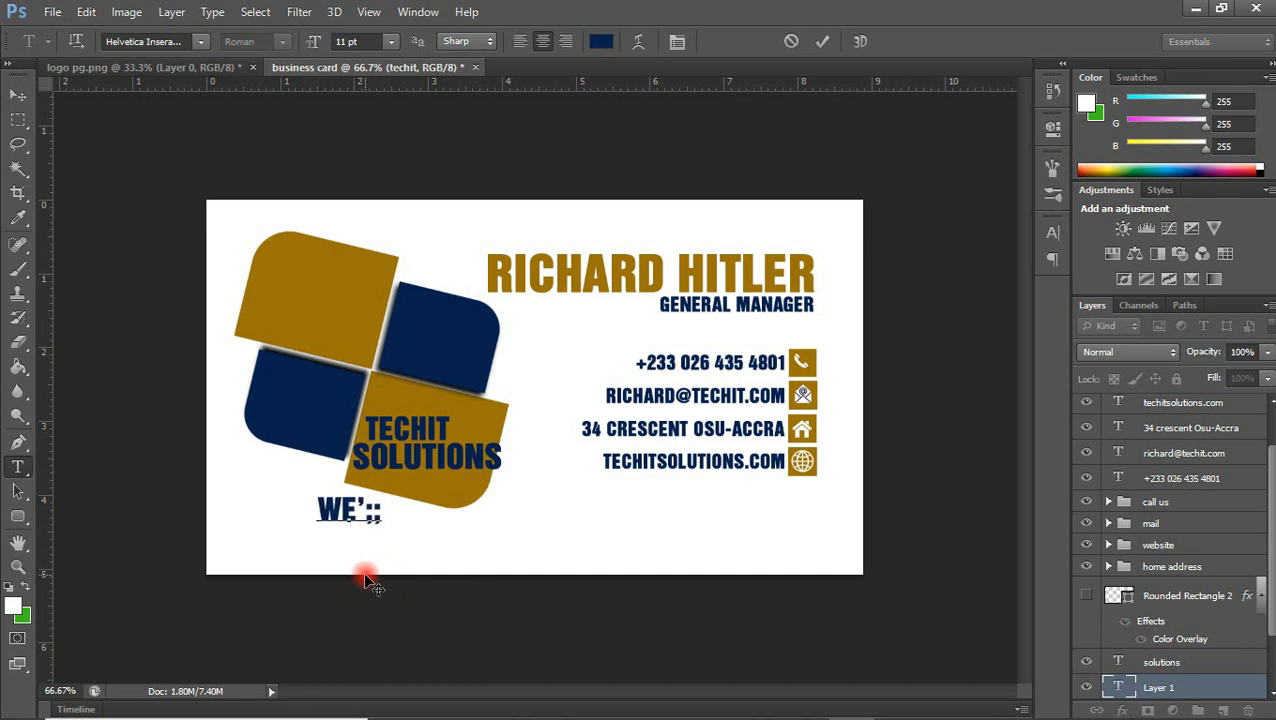
key(BackSpace)
key(BackSpace)
text(LL S ER)
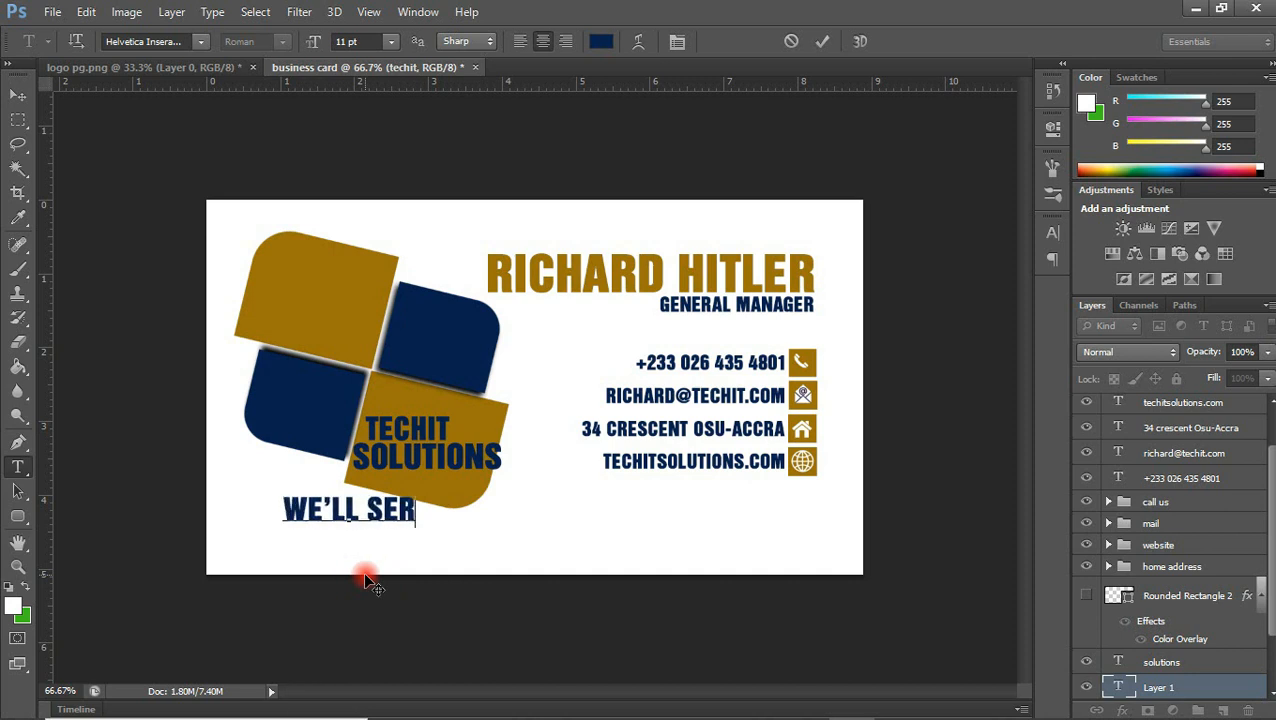
text(VE YOU BETTER)
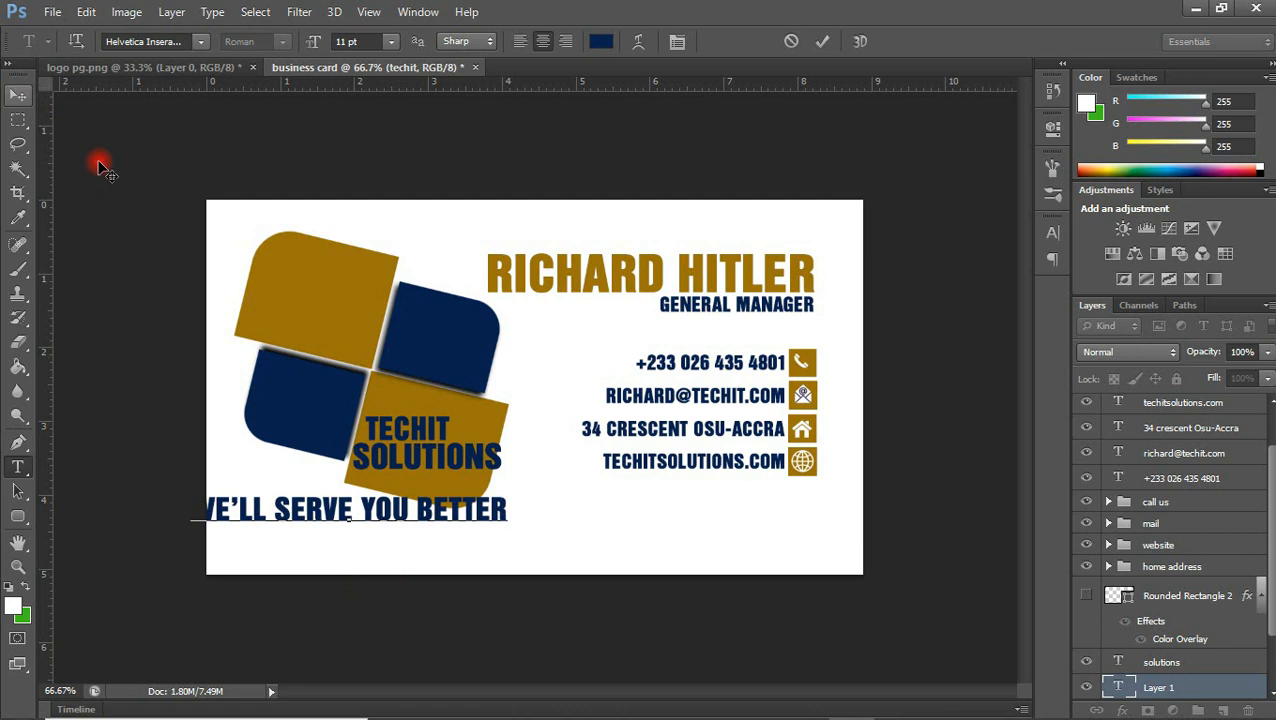
text(.......)
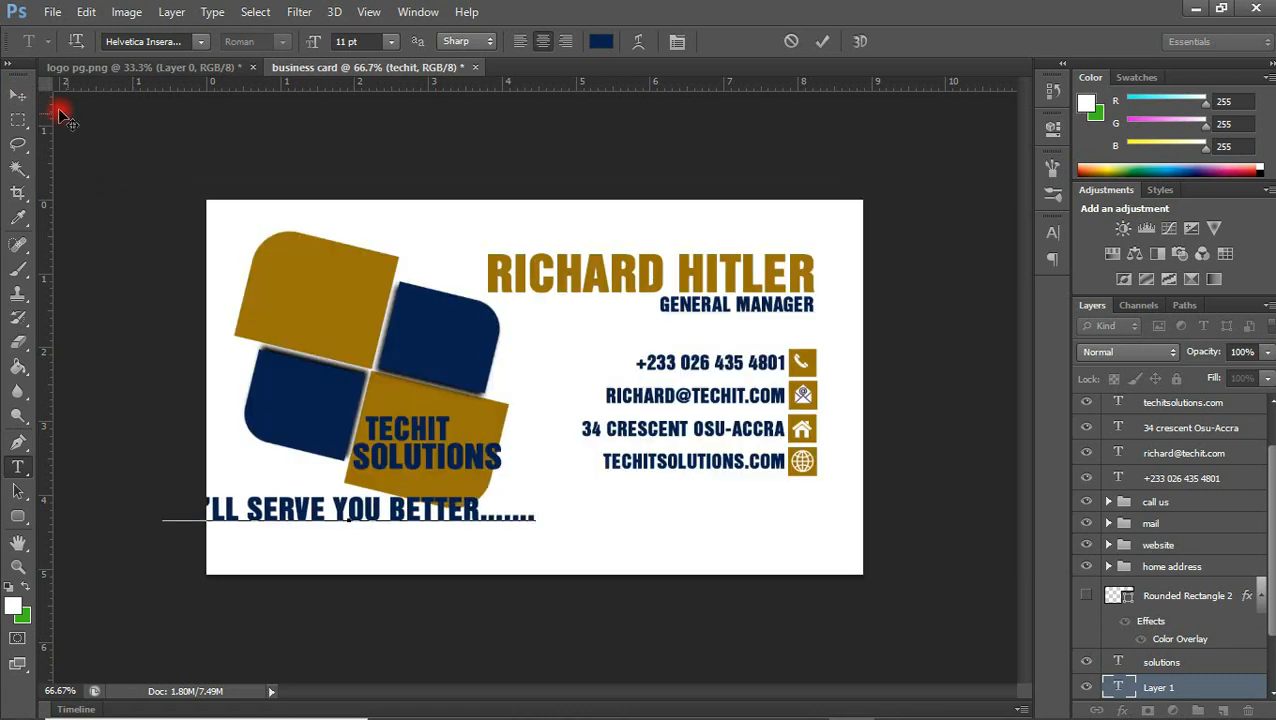
click(18, 94)
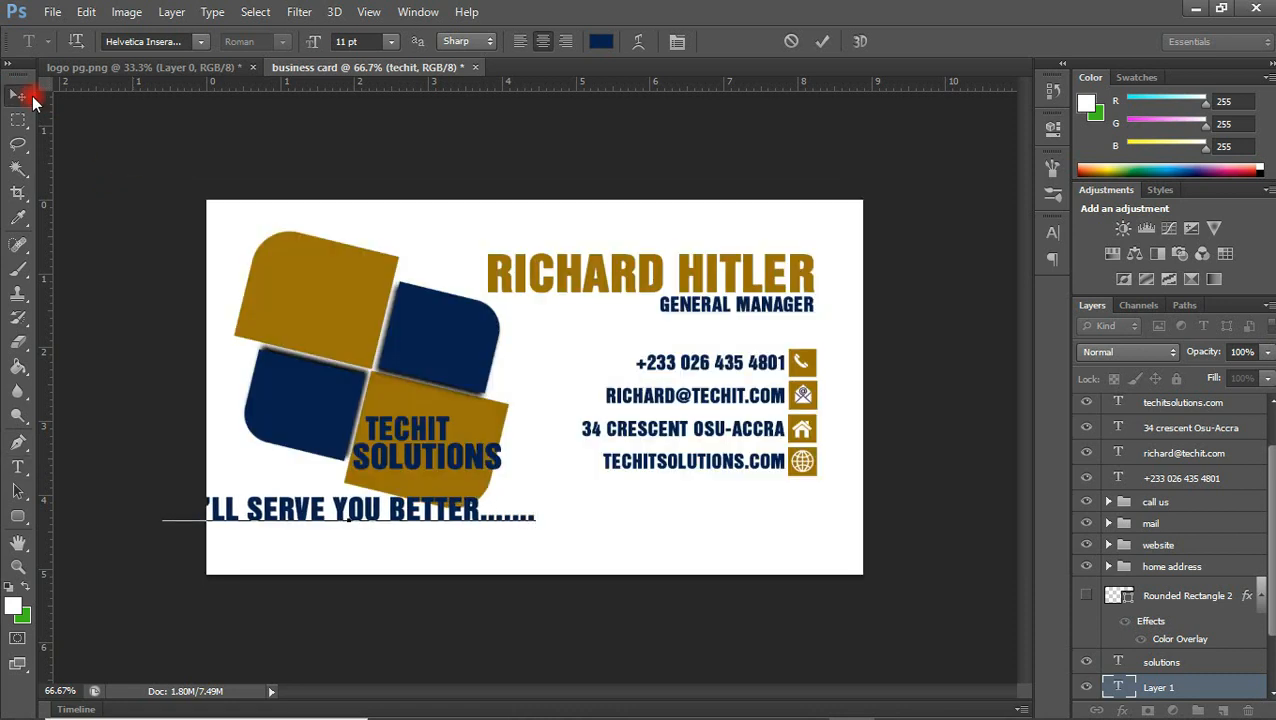
Turn off all caps and faux bold for the tagline and move it fully inside the card below the logo
click(1052, 232)
click(899, 368)
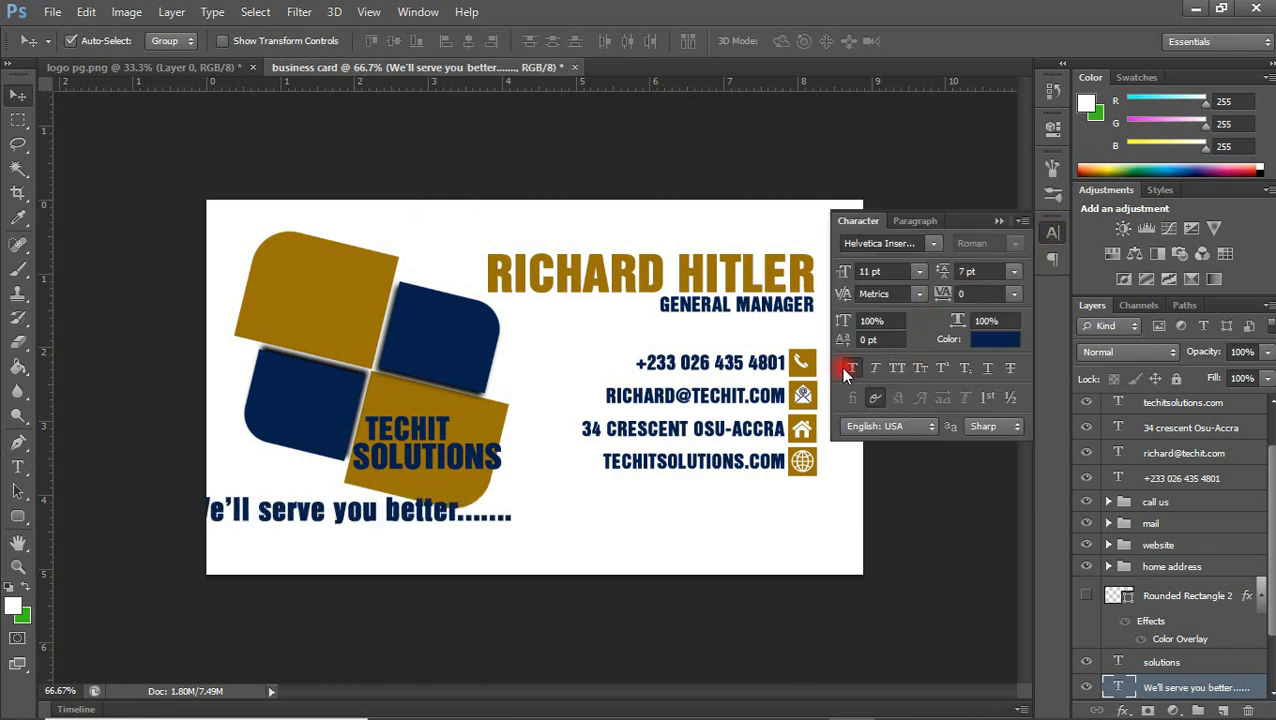
click(848, 369)
drag(449, 515, 584, 521)
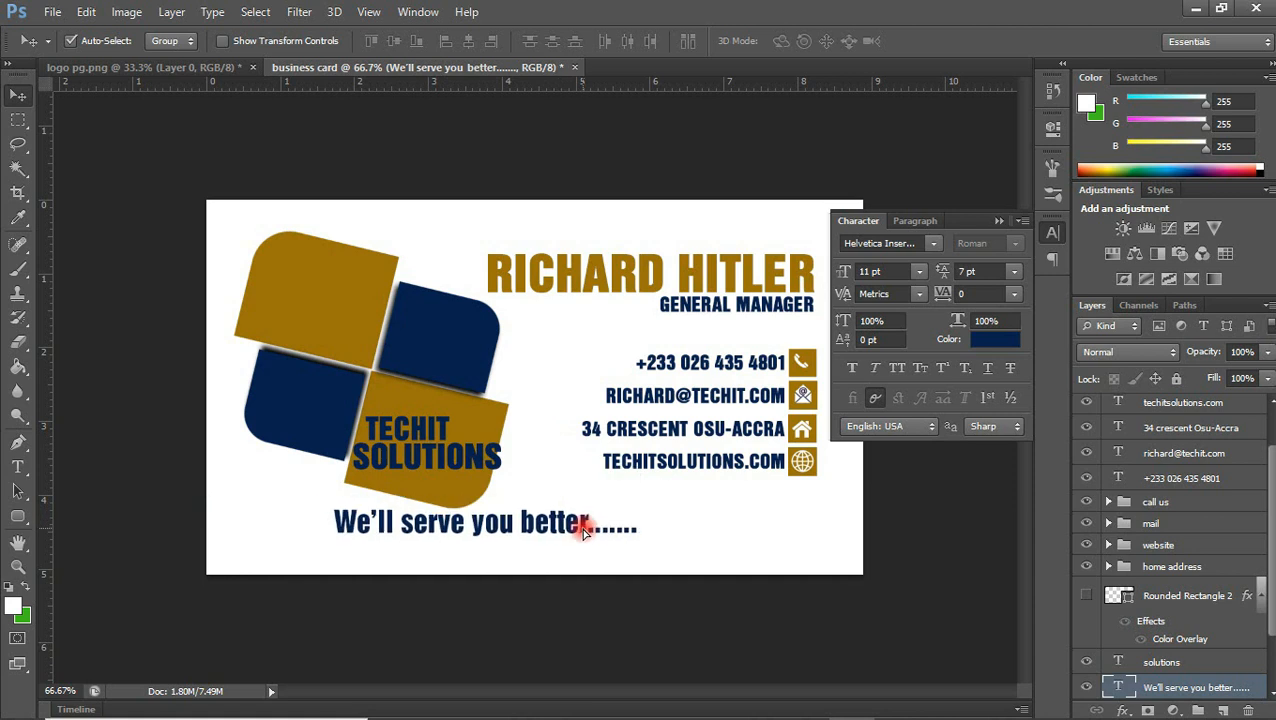
Try a Miraculous script font and the Mistral font on the tagline
click(899, 244)
text(m)
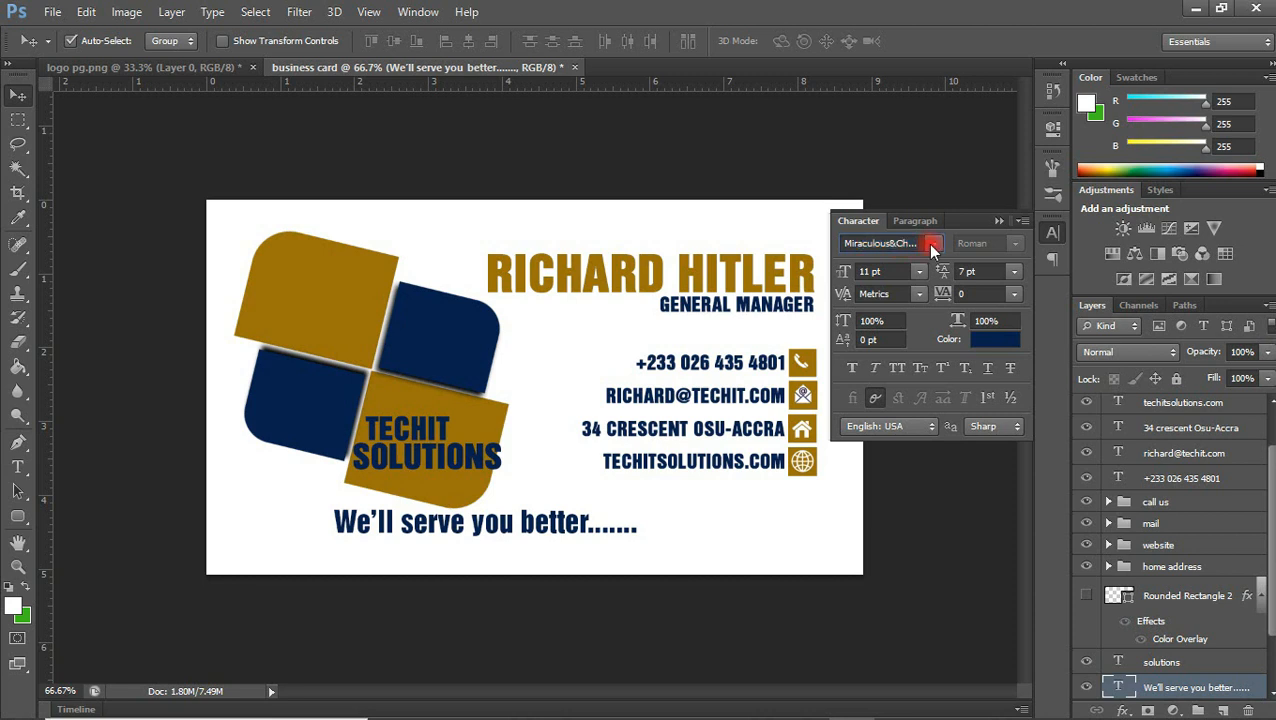
click(931, 245)
click(933, 245)
key(Return)
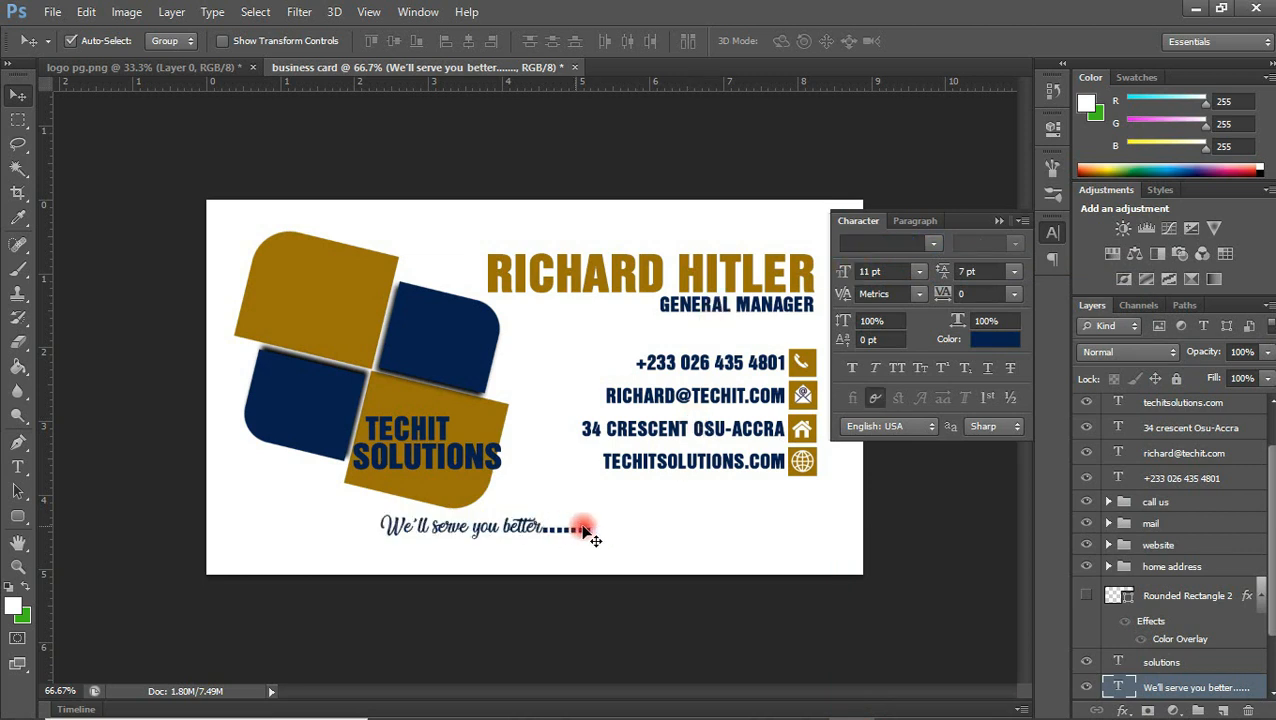
click(933, 244)
click(905, 261)
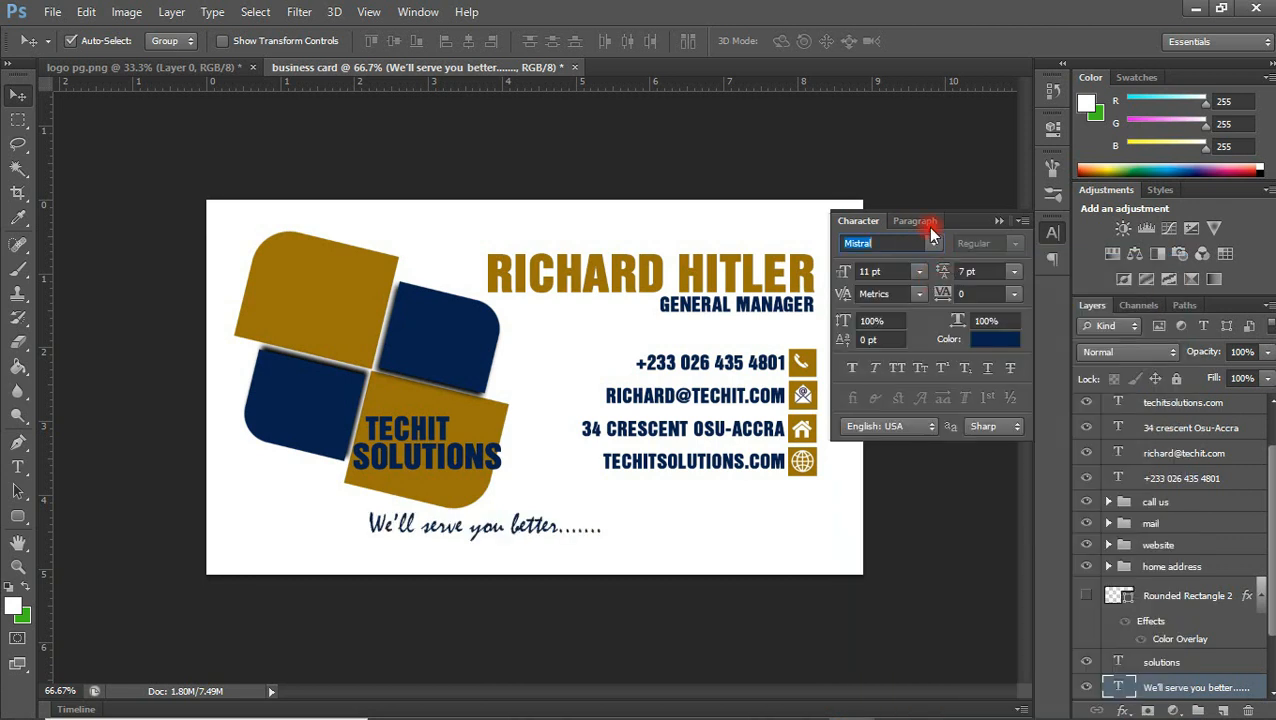
Set the tagline in bold MiraculousChristmas and move it slightly left and down below the logo
click(933, 243)
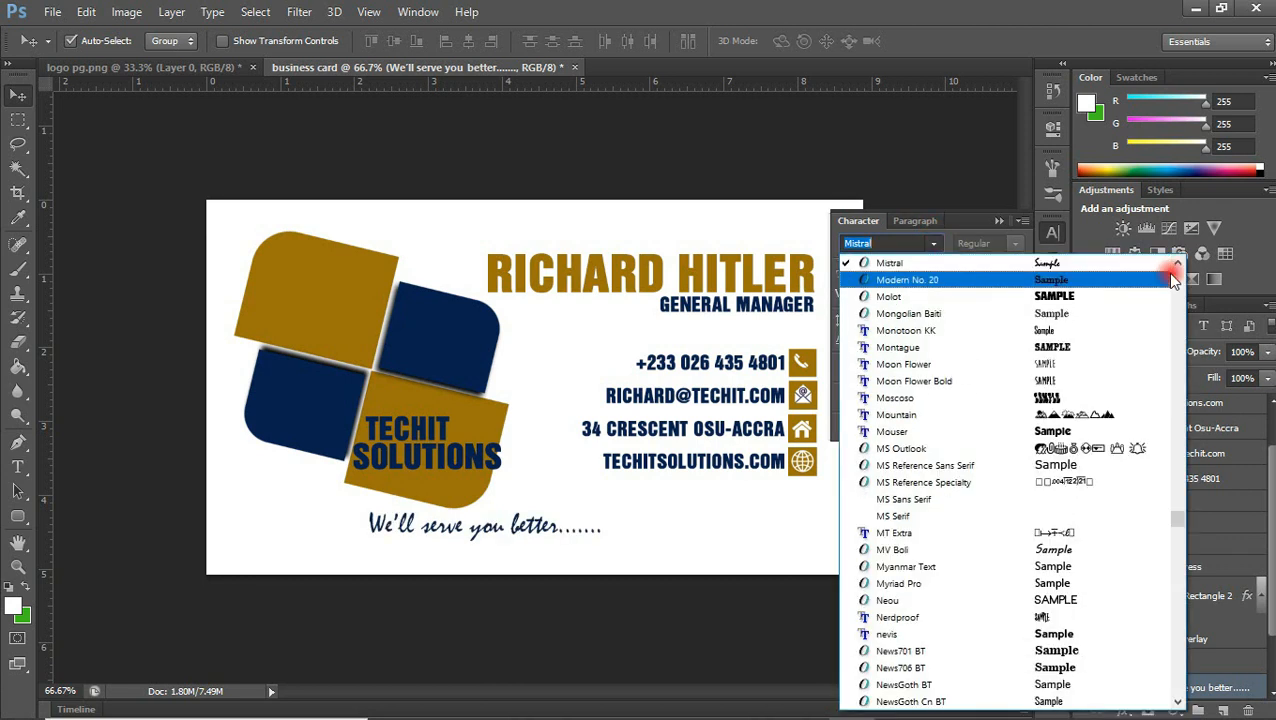
click(1177, 264)
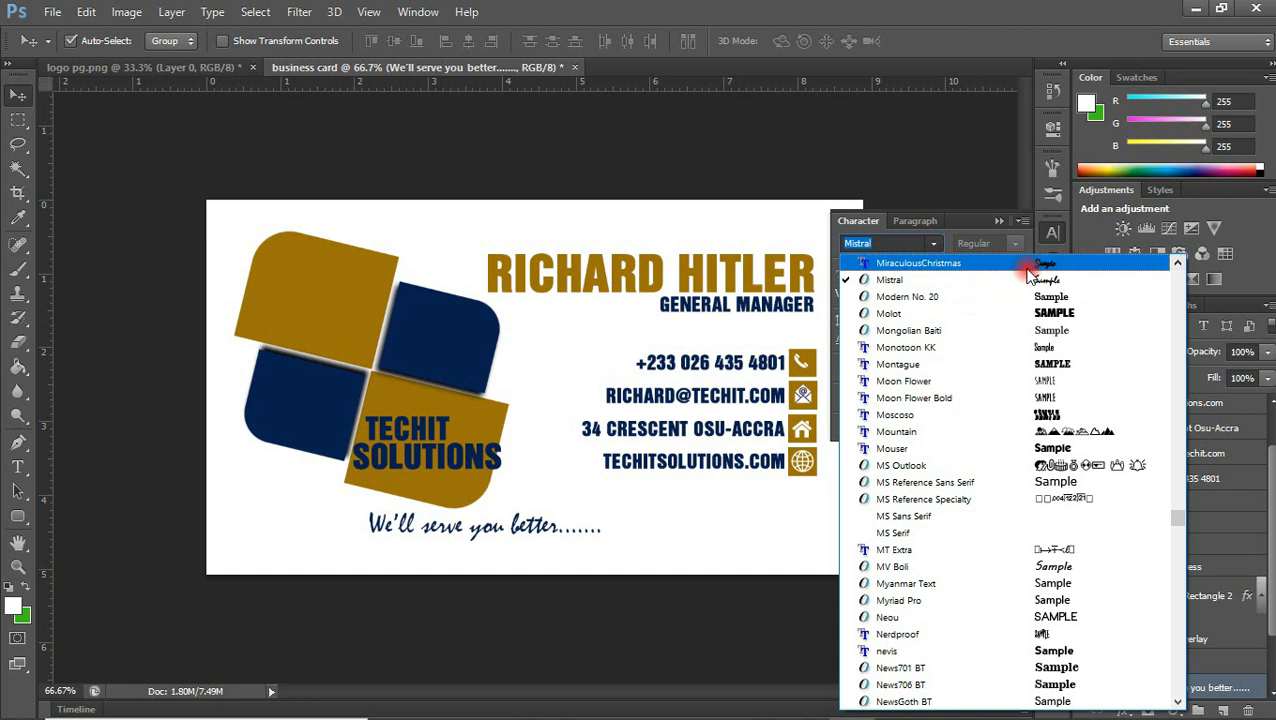
click(940, 263)
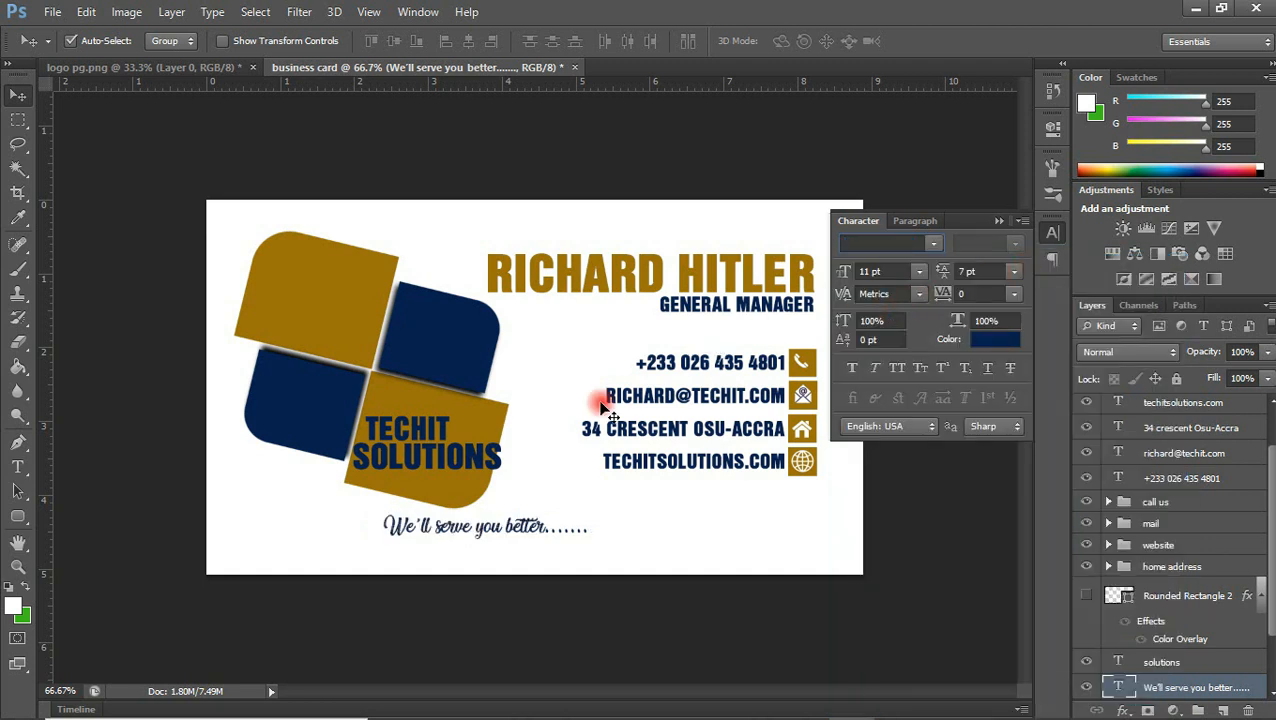
click(850, 369)
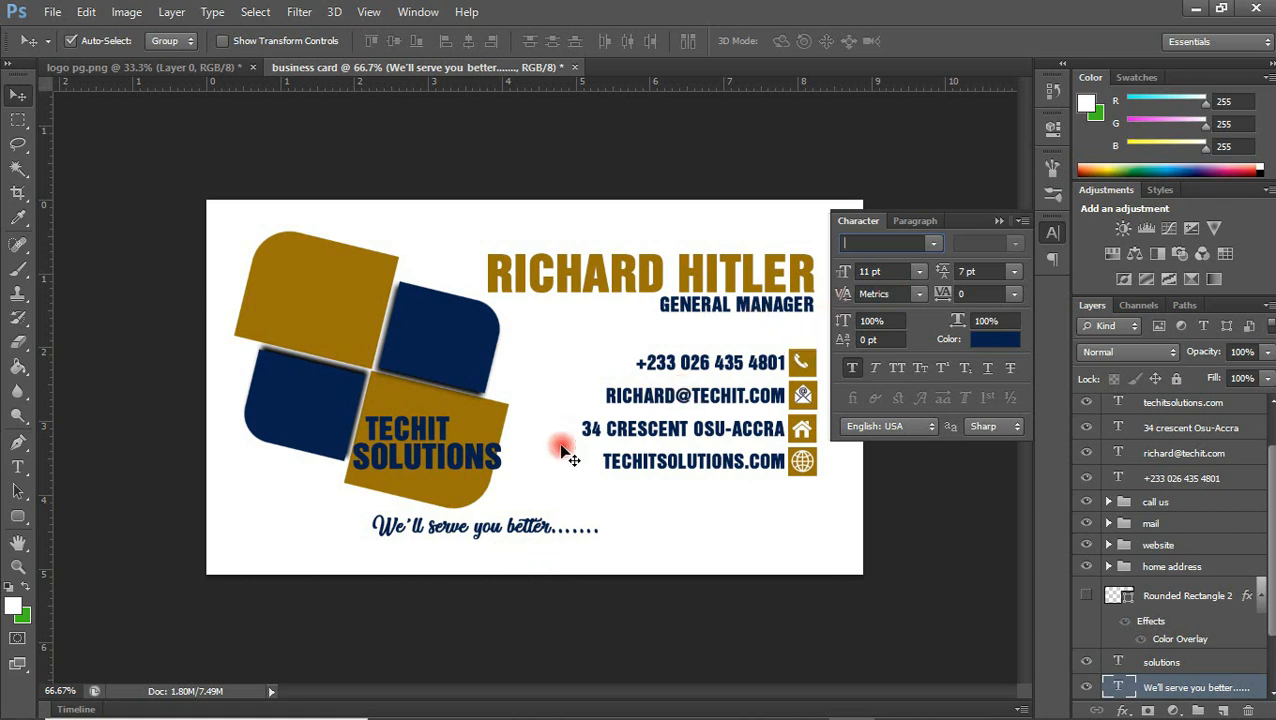
drag(530, 522, 494, 537)
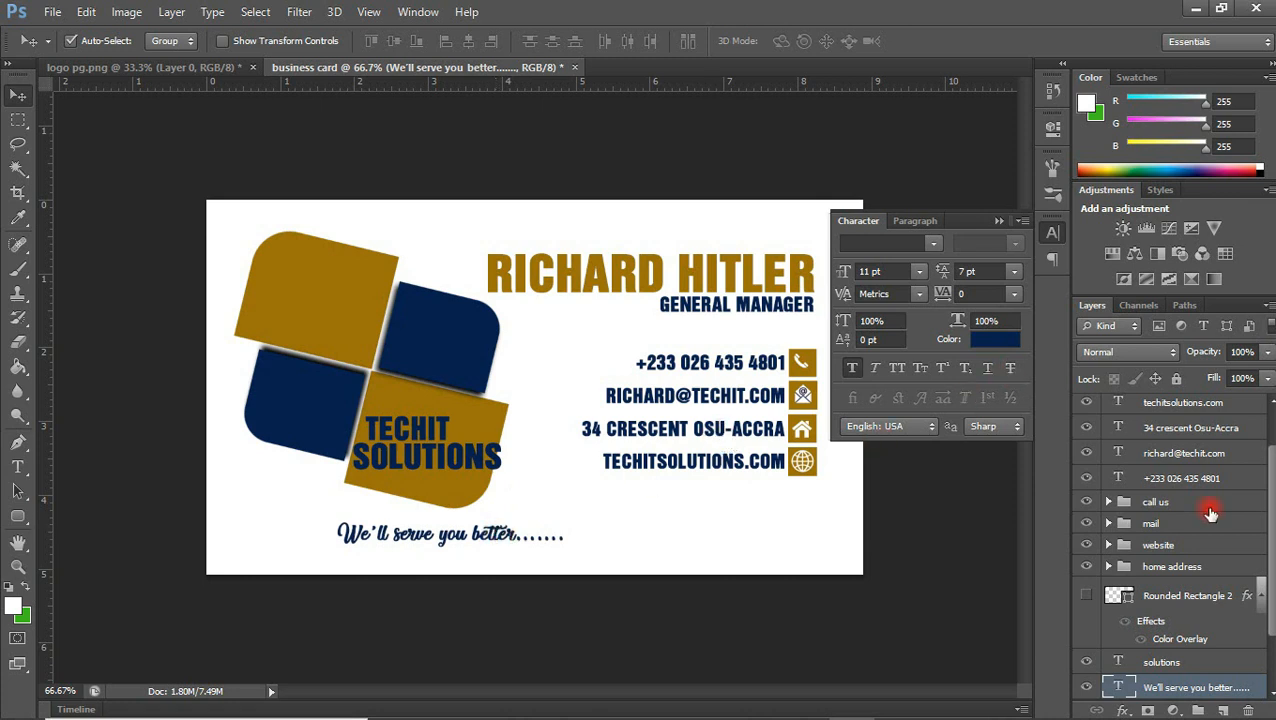
Show the hidden navy rounded frame around the card again
click(1086, 598)
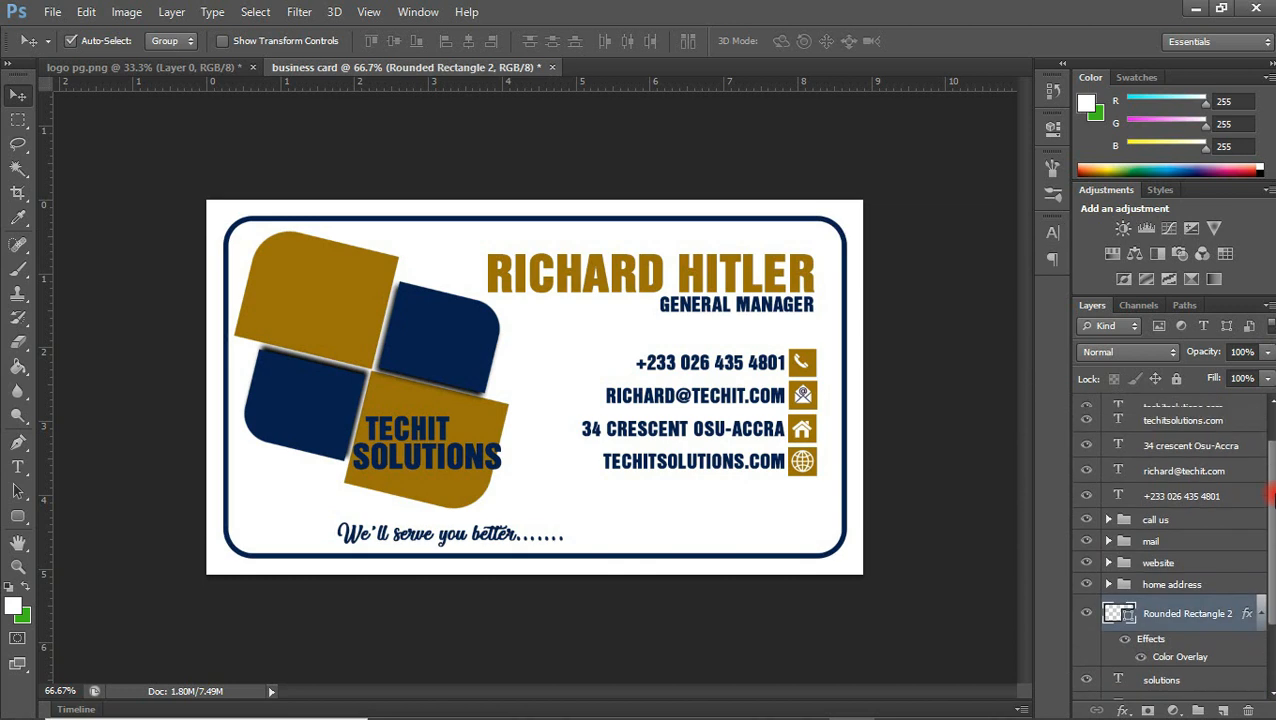
drag(1273, 508, 1274, 490)
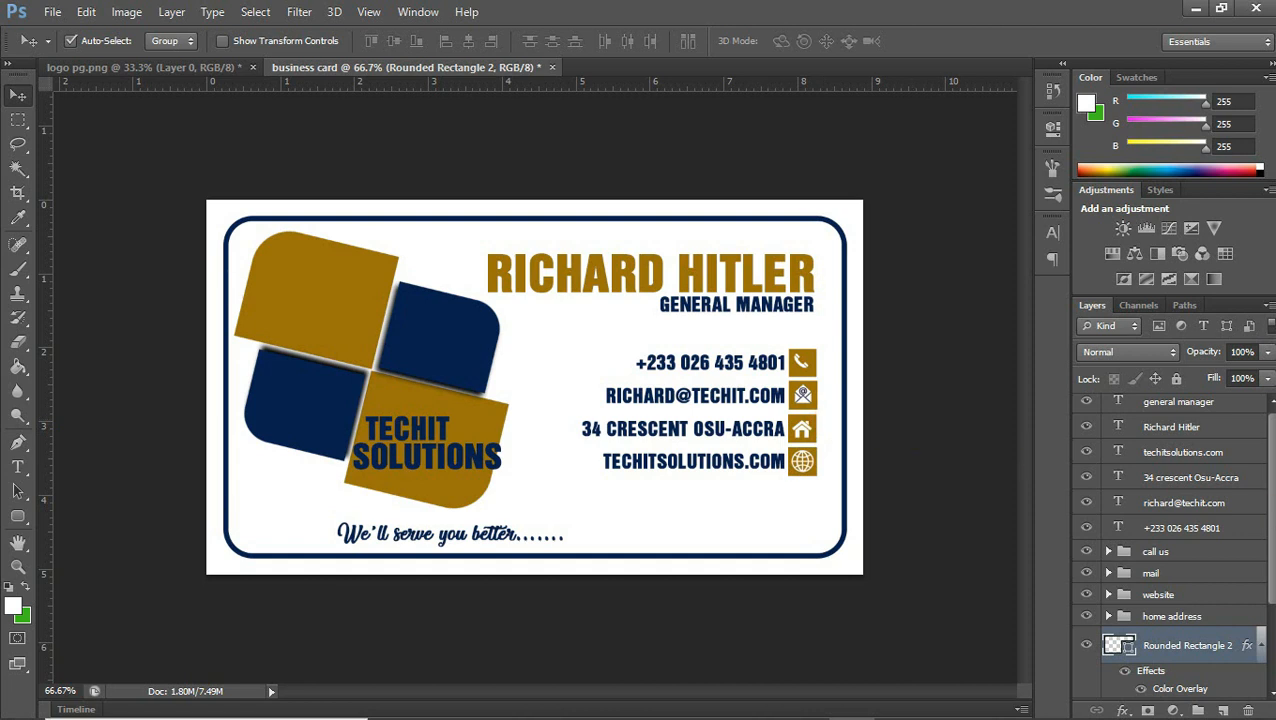
drag(1273, 532, 1259, 497)
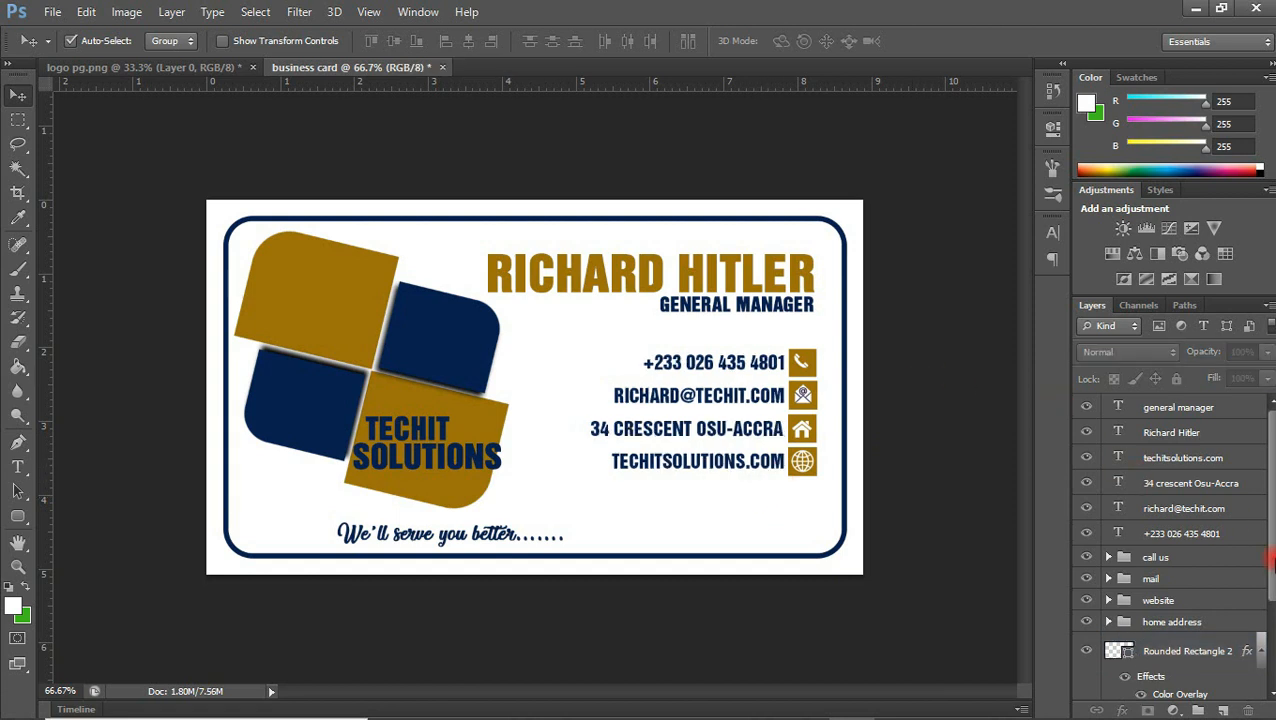
Rename the logo shapes' group, Group 1, as "boxes" and duplicate it
drag(1273, 566, 1250, 660)
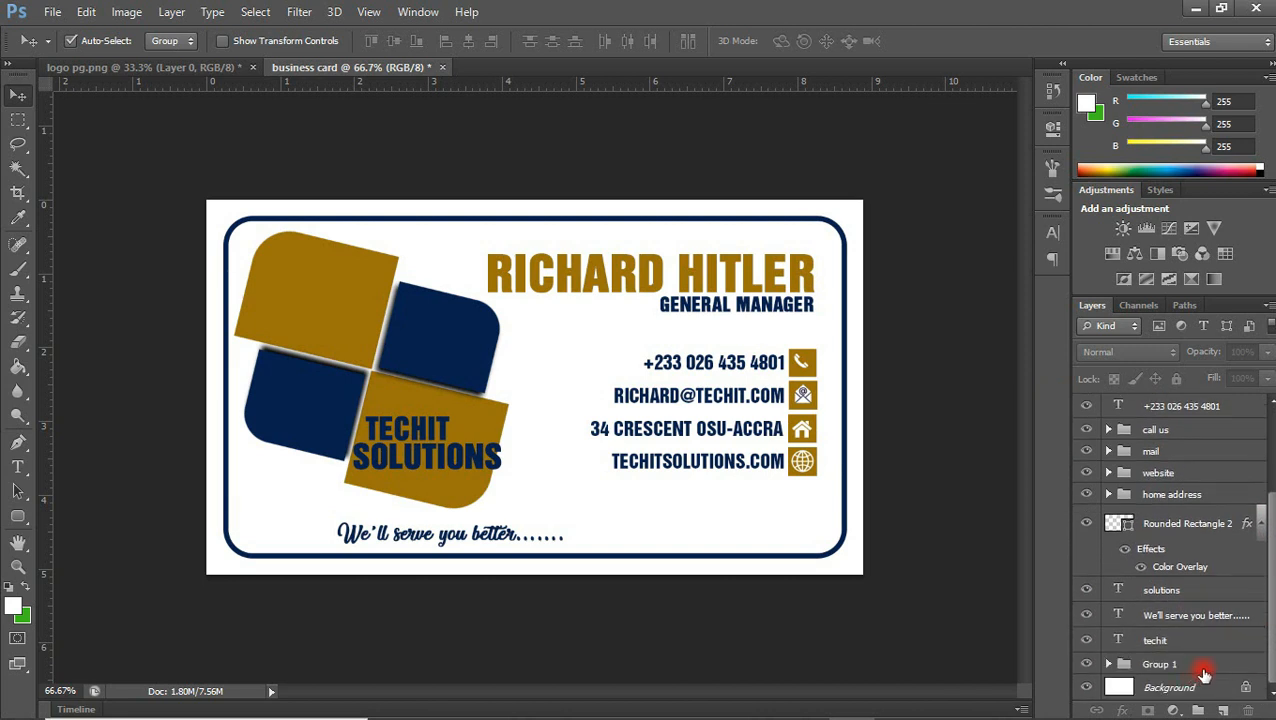
click(1200, 667)
click(1088, 665)
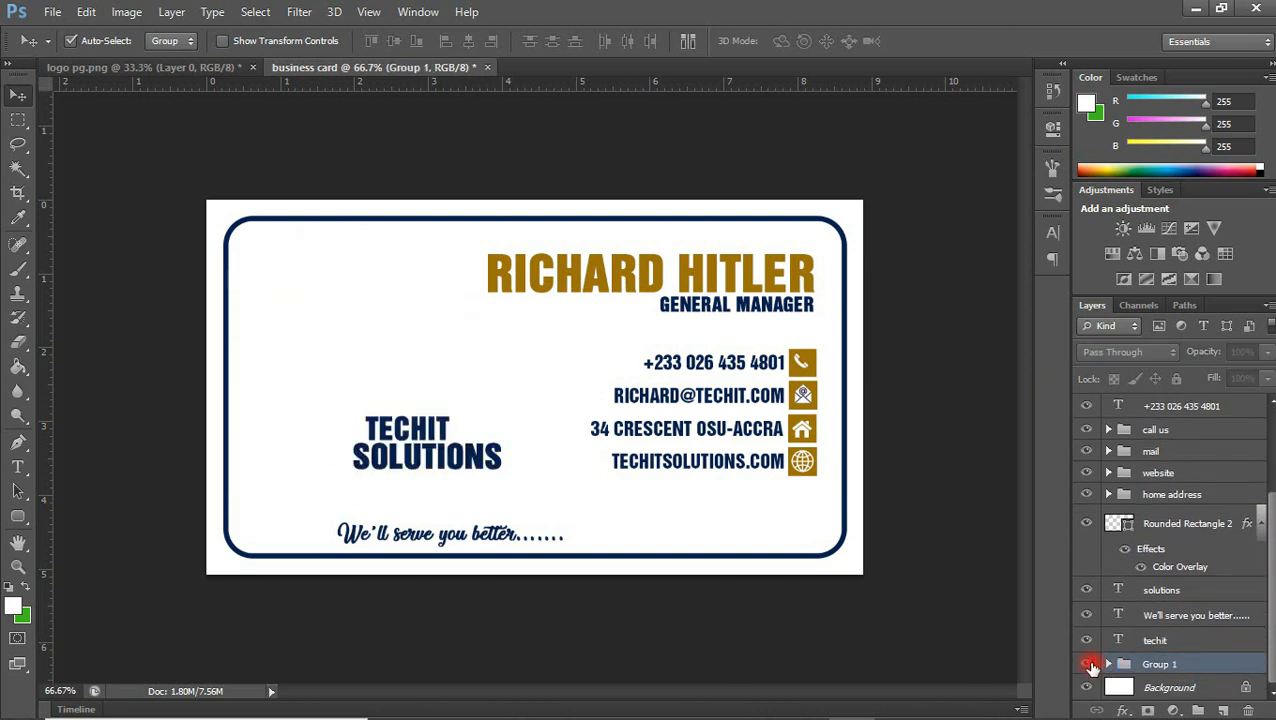
click(1088, 665)
double_click(1160, 664)
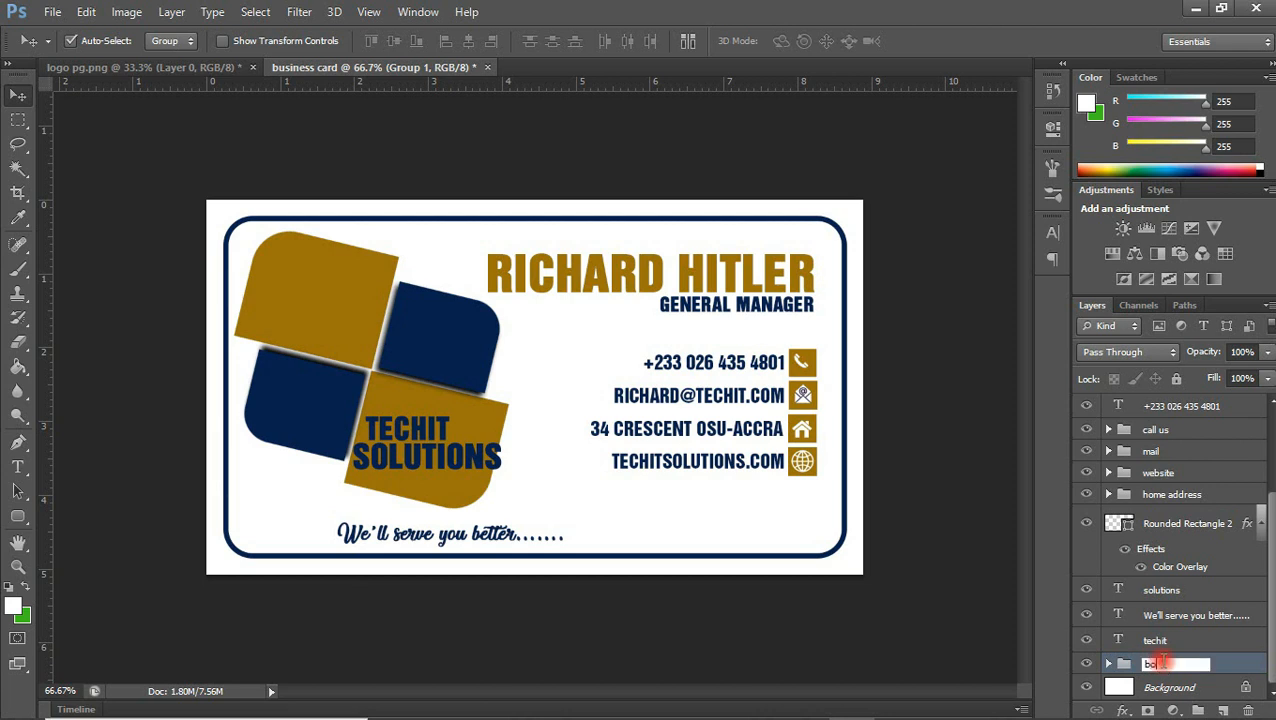
key(Return)
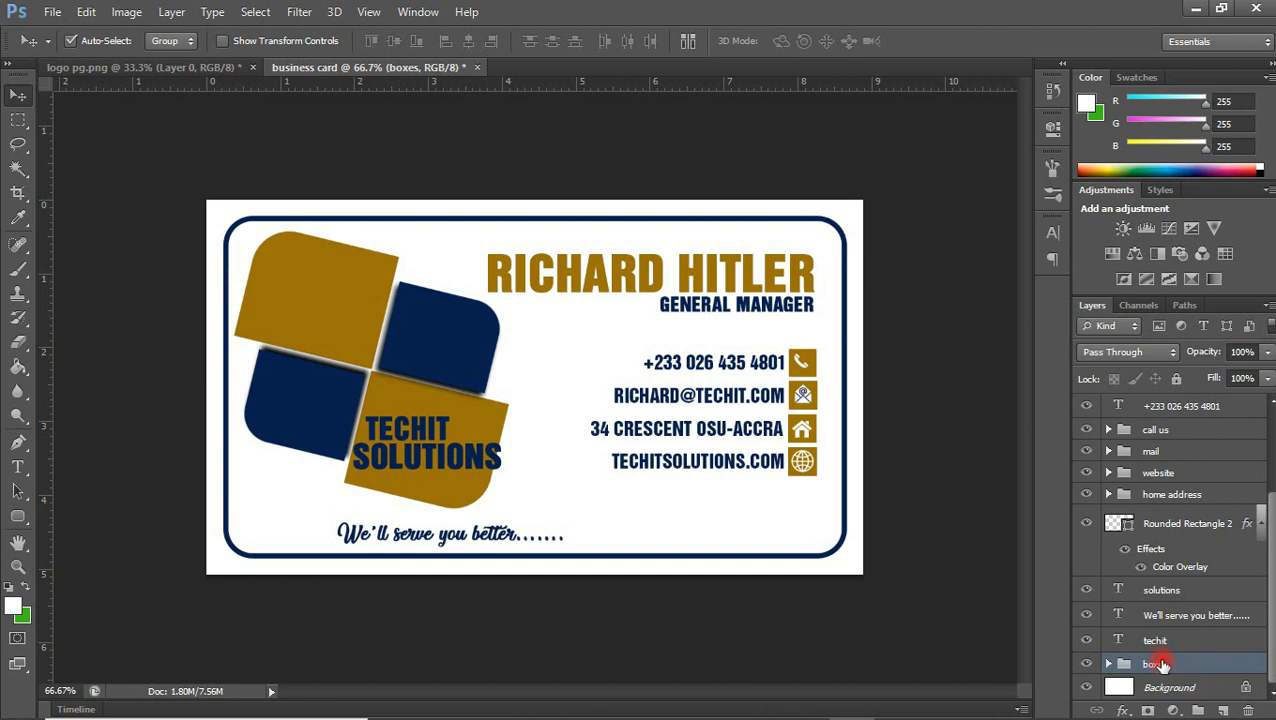
key(ctrl+j)
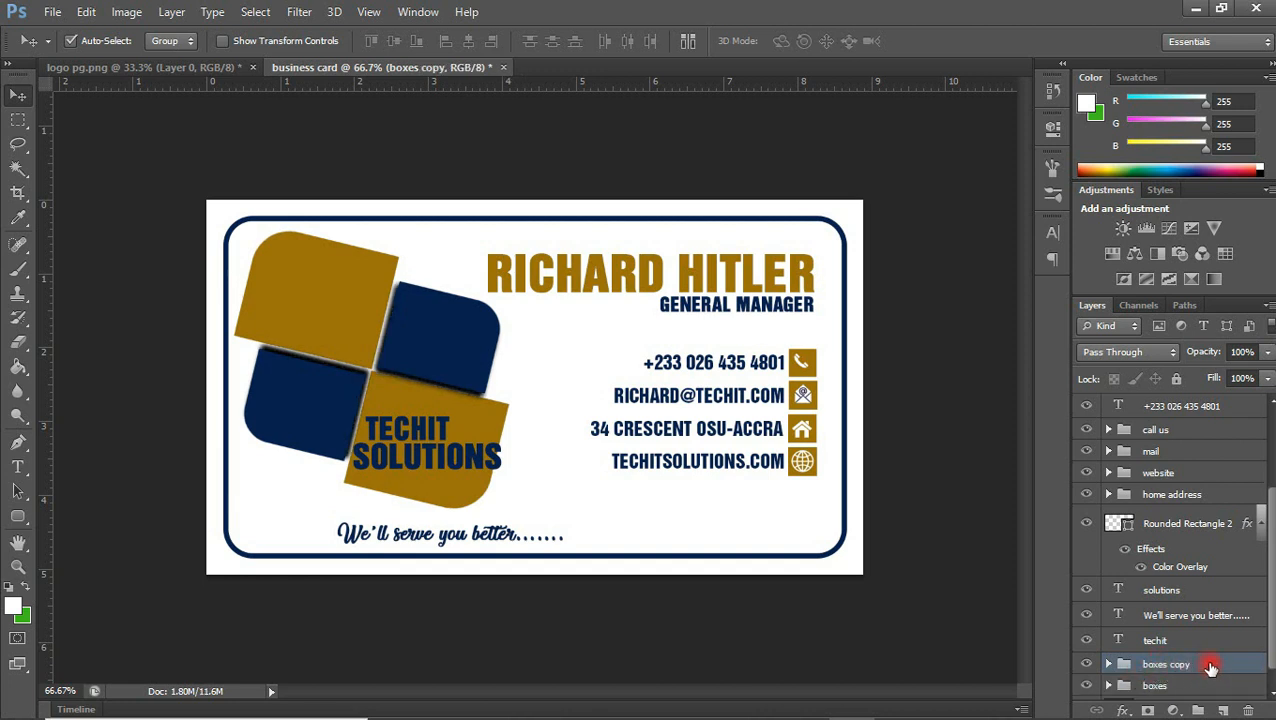
Group all layers except the boxes copy group and the background, and name the new group "front view"
drag(1273, 648, 1273, 655)
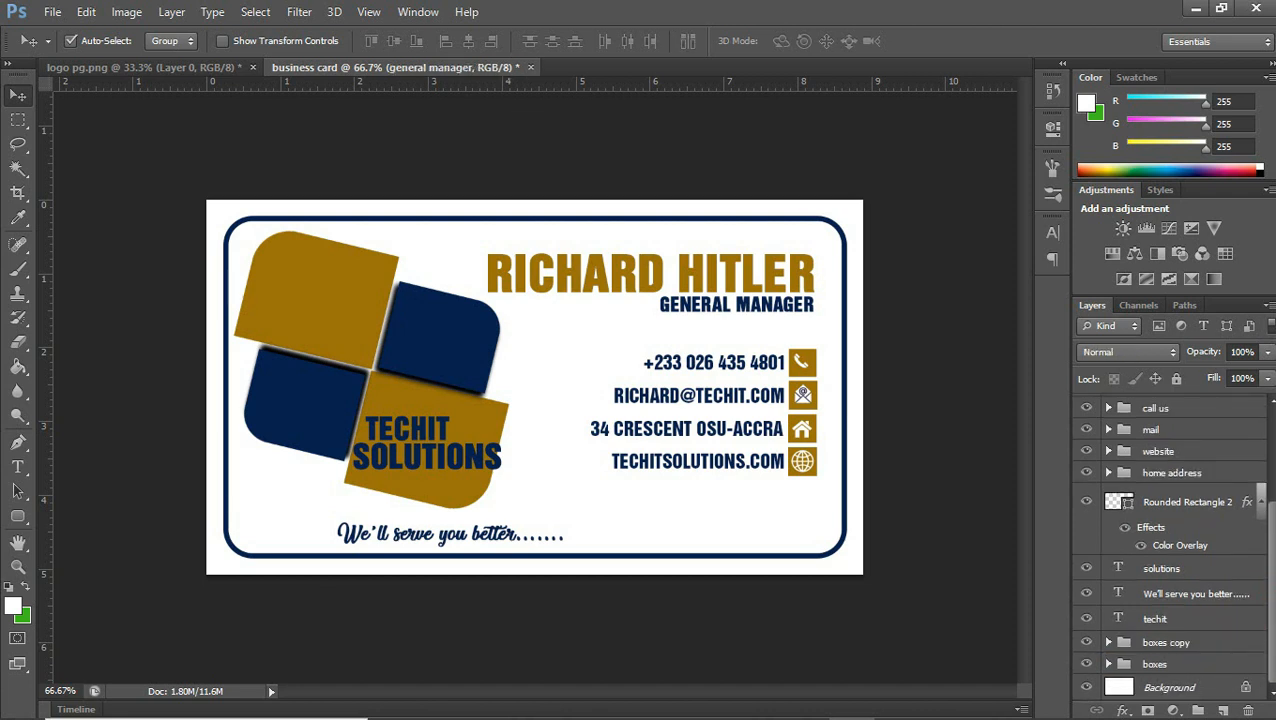
scroll(1200, 450, up, 5)
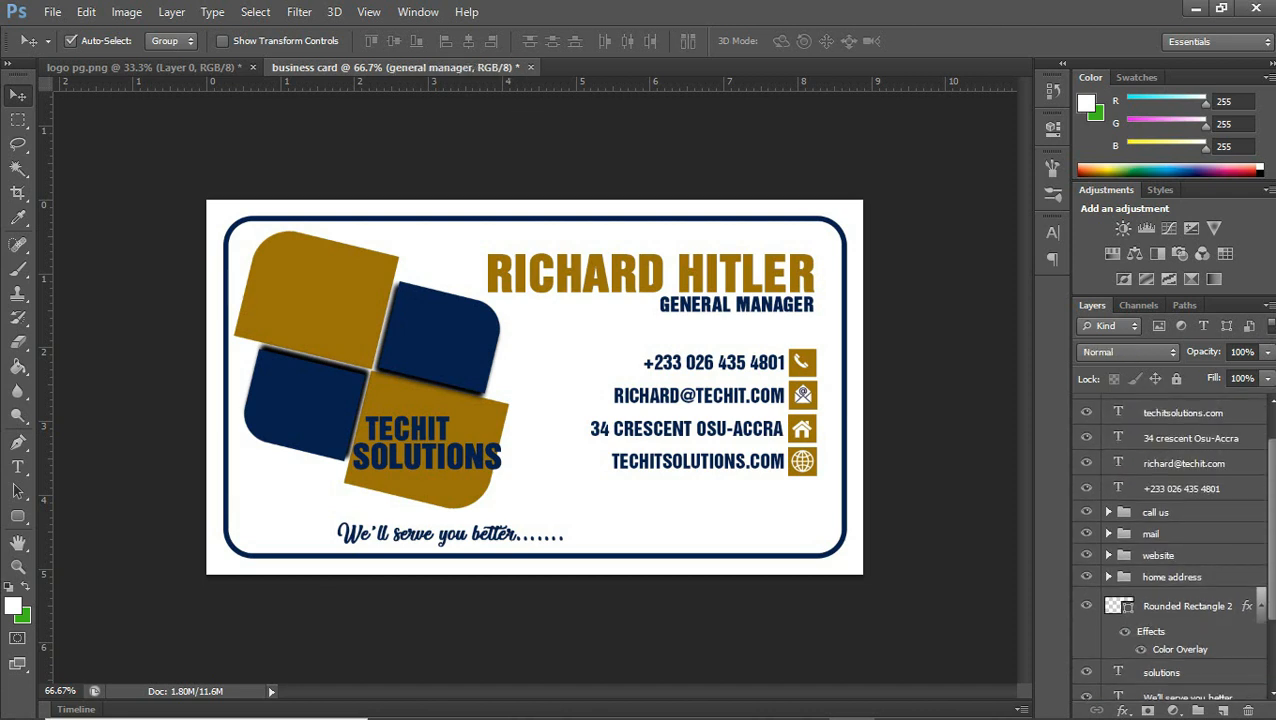
click(1201, 416)
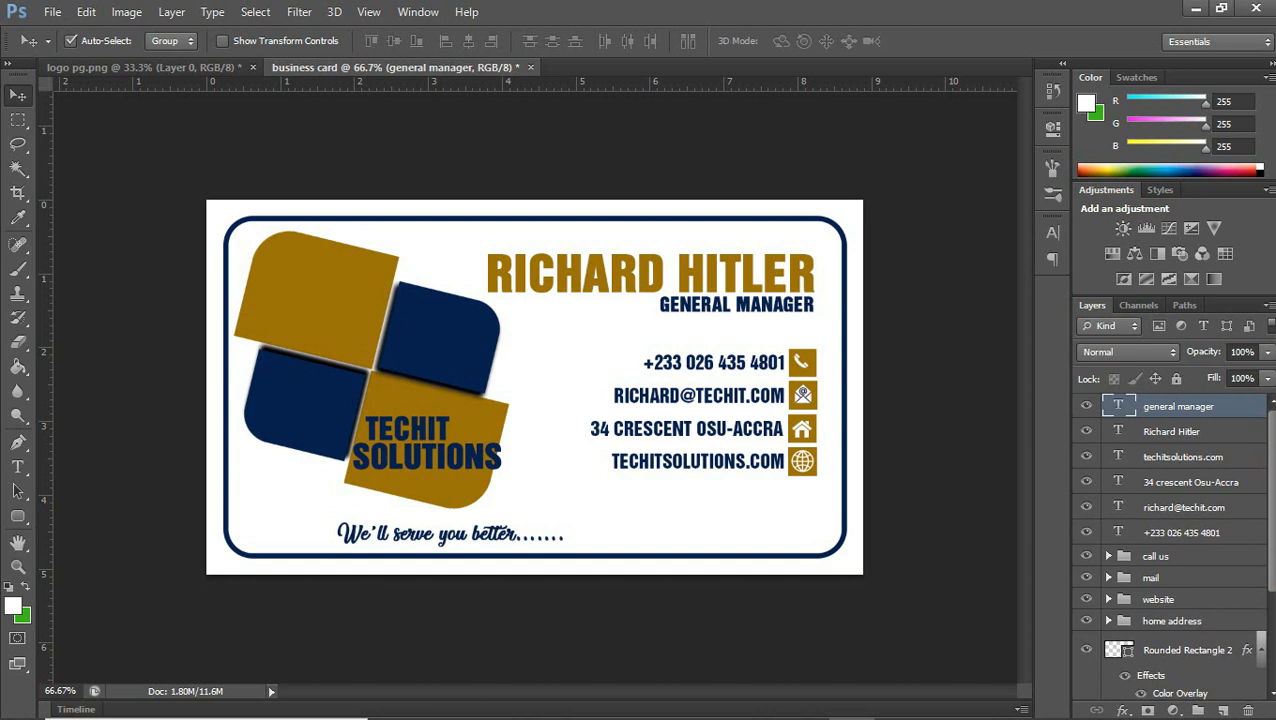
scroll(1272, 580, down, 3)
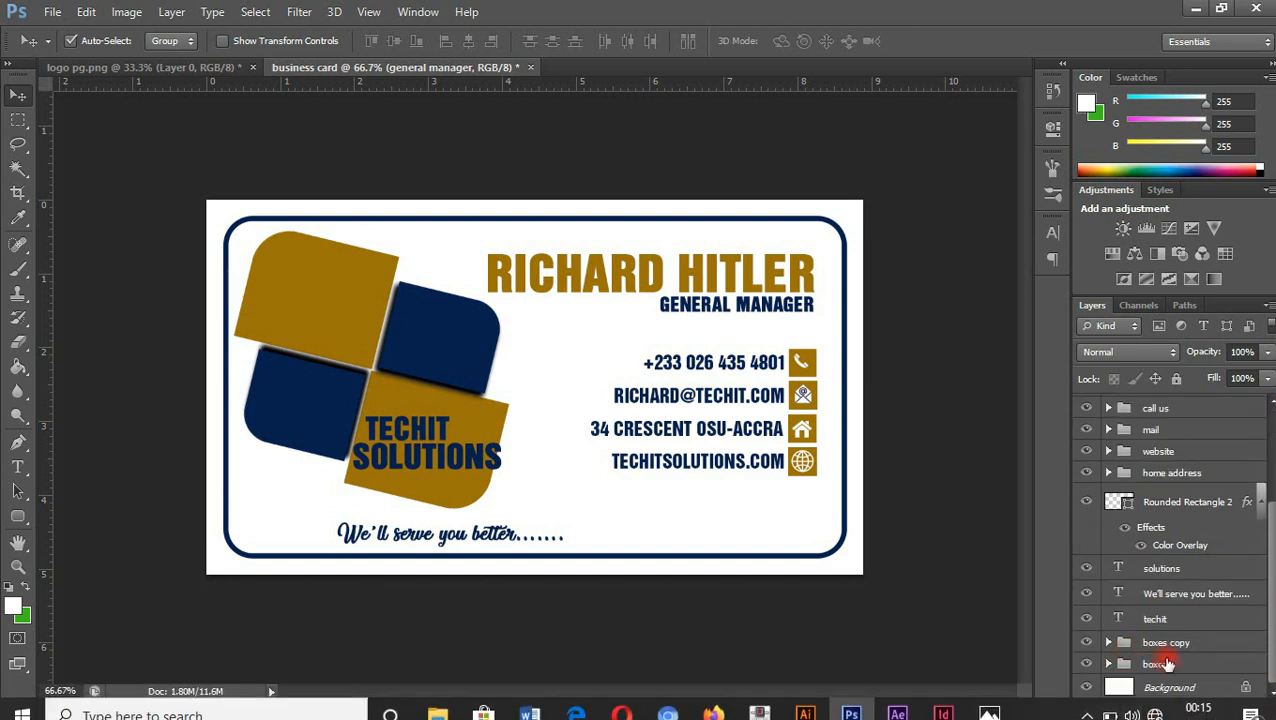
shift+click(1163, 664)
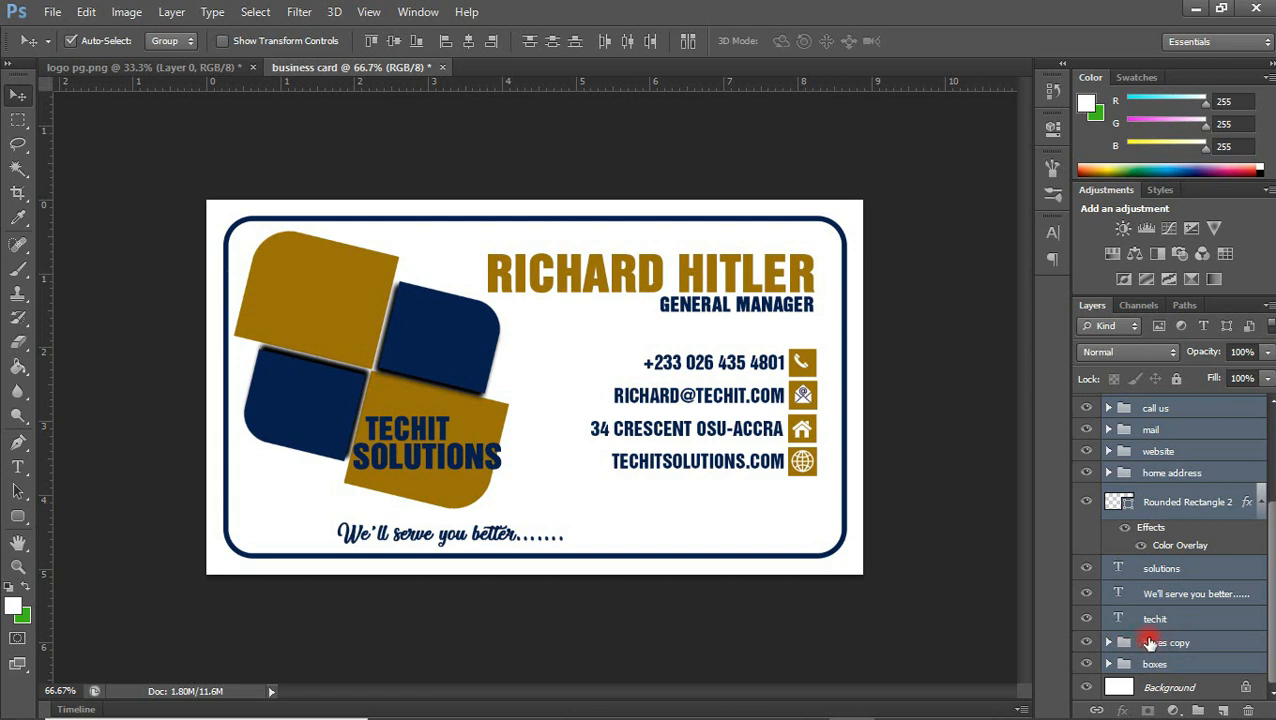
ctrl+click(1163, 645)
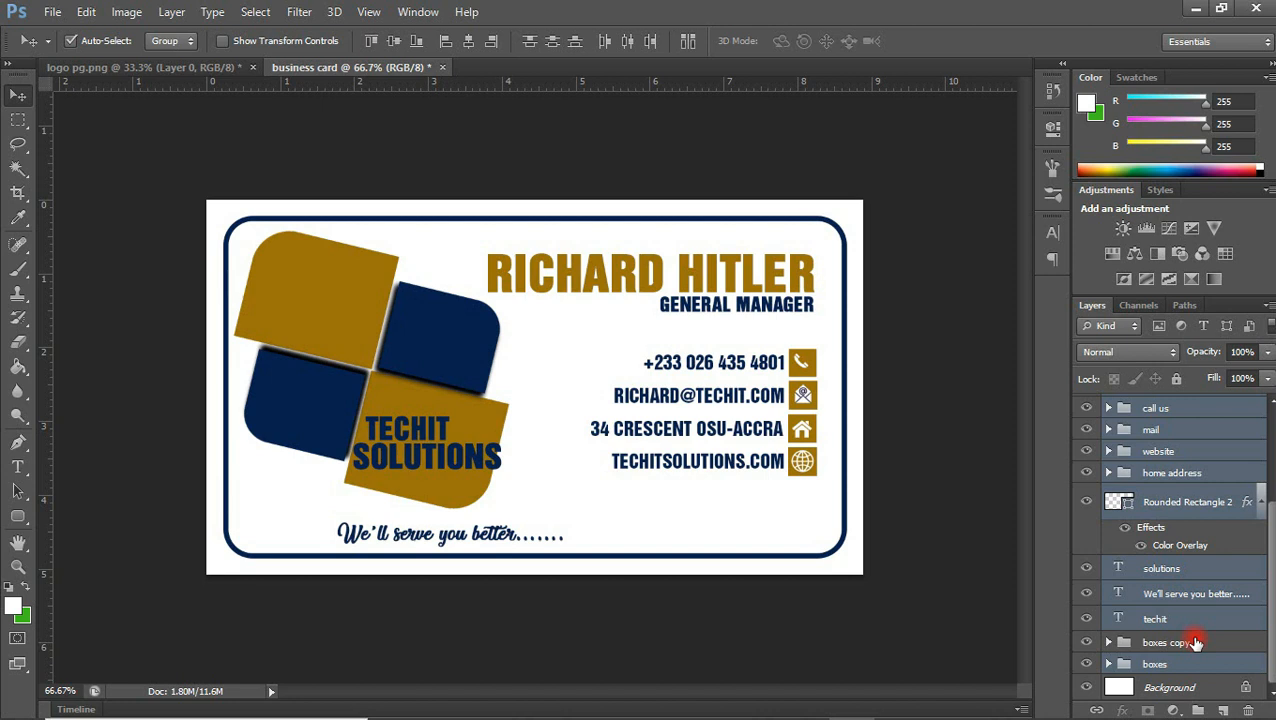
key(ctrl+g)
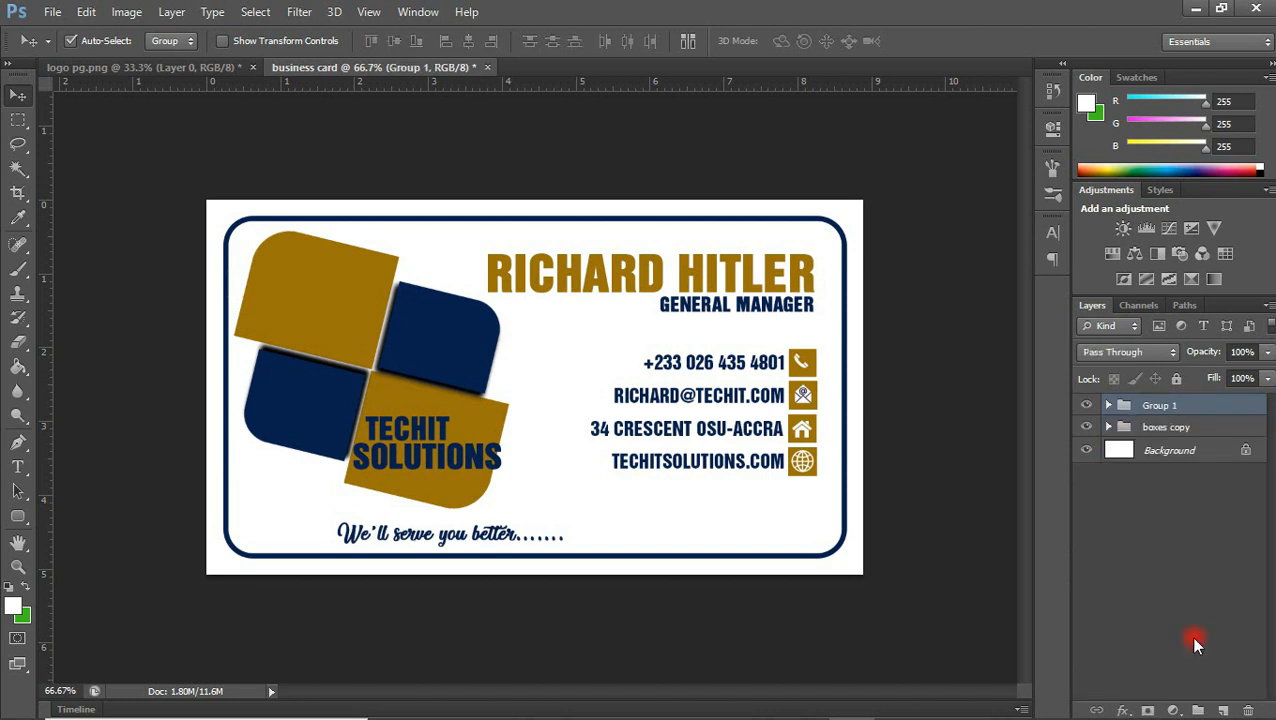
double_click(1158, 406)
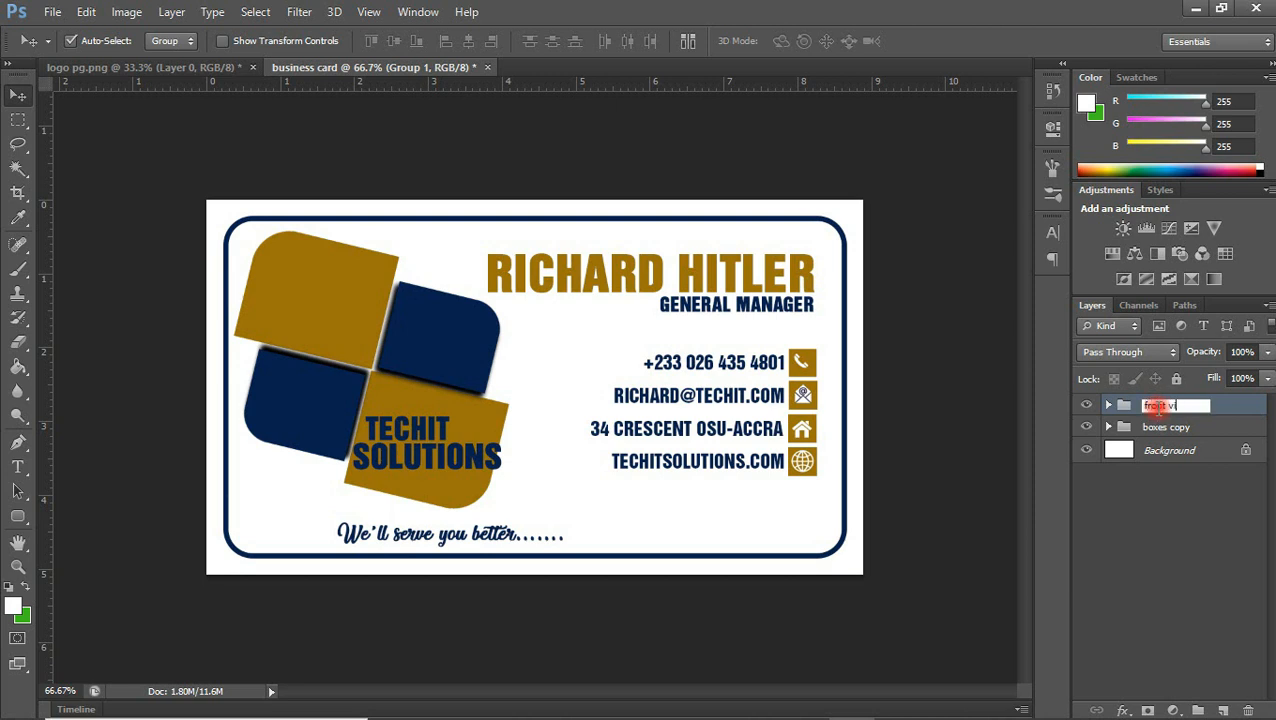
key(Return)
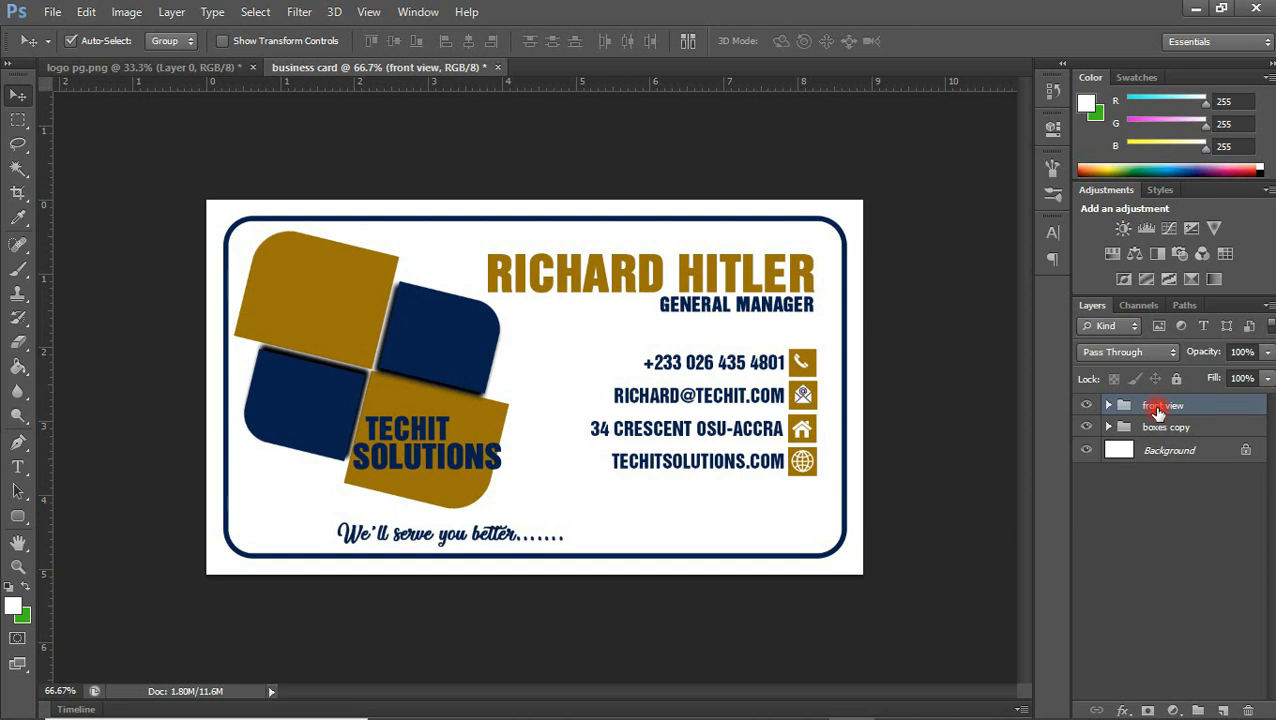
Hide the front view group and move the boxes copy logo to the right half of the card
click(1087, 406)
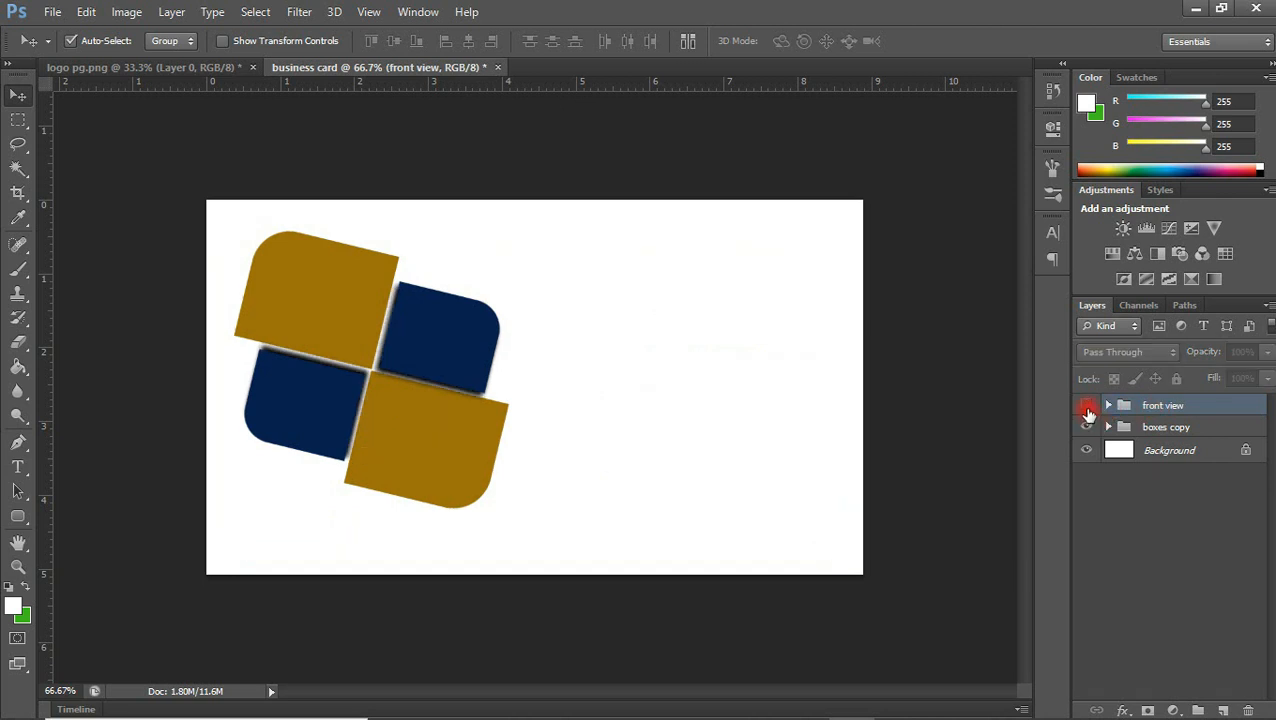
drag(450, 362, 769, 361)
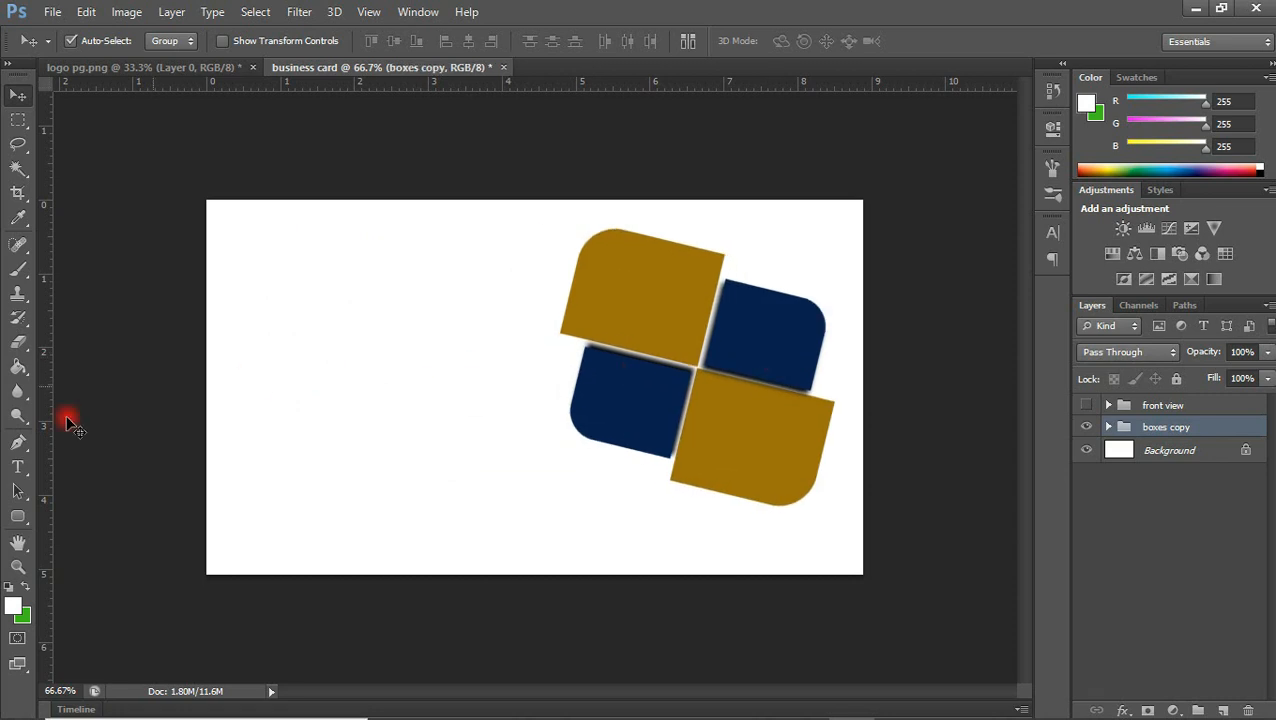
Draw a rectangle about 1160 × 194 px across the card's bottom edge, extending beyond the canvas
click(14, 527)
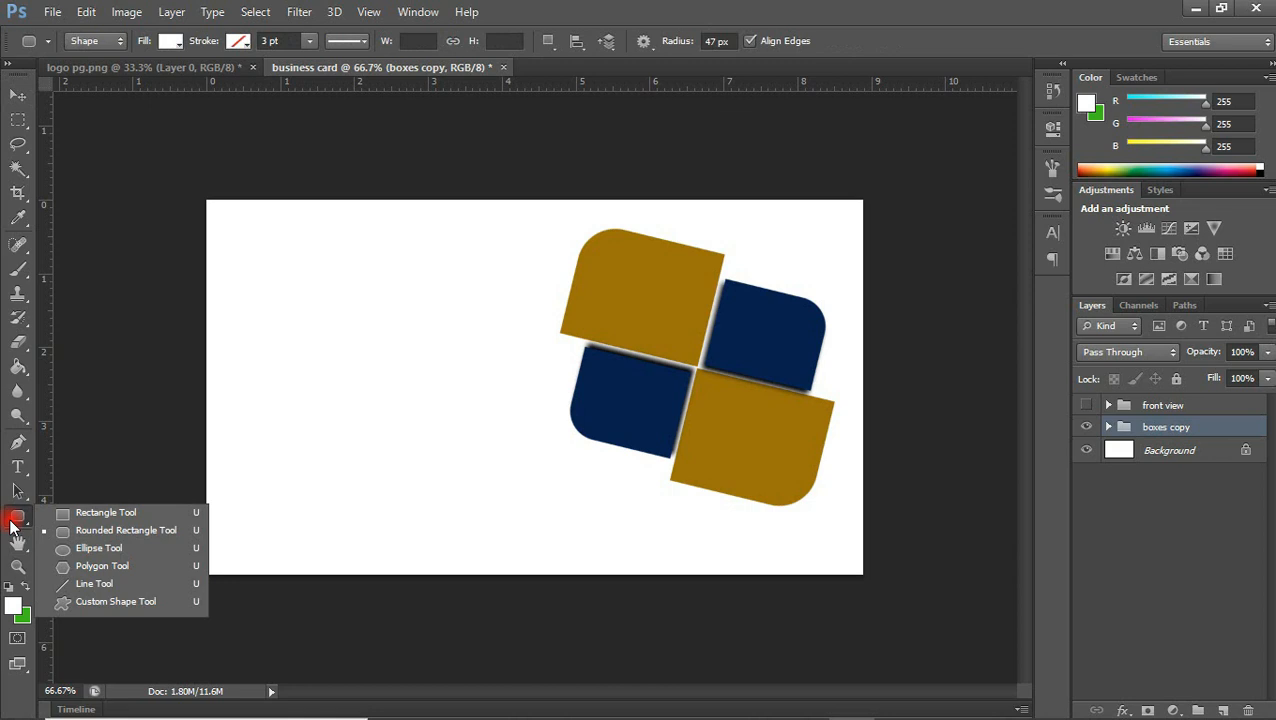
click(97, 514)
drag(191, 533, 915, 653)
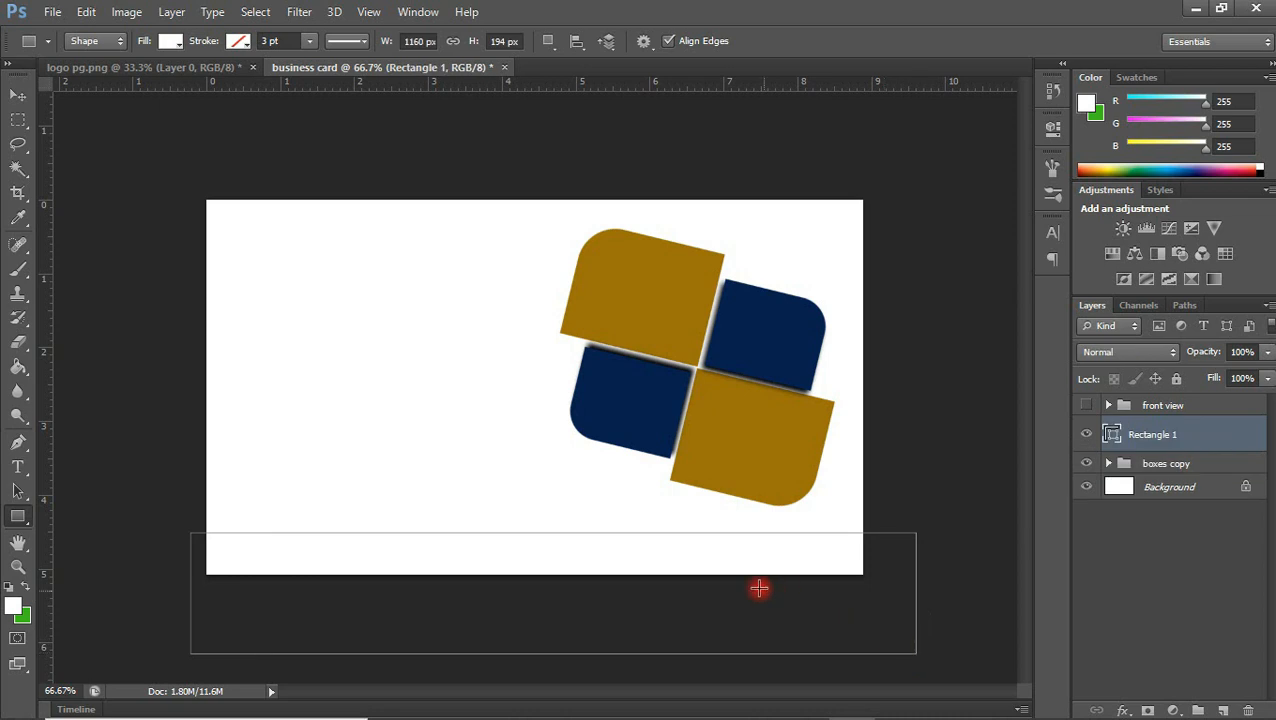
Fill the bottom rectangle with the recently used dark grey
click(166, 46)
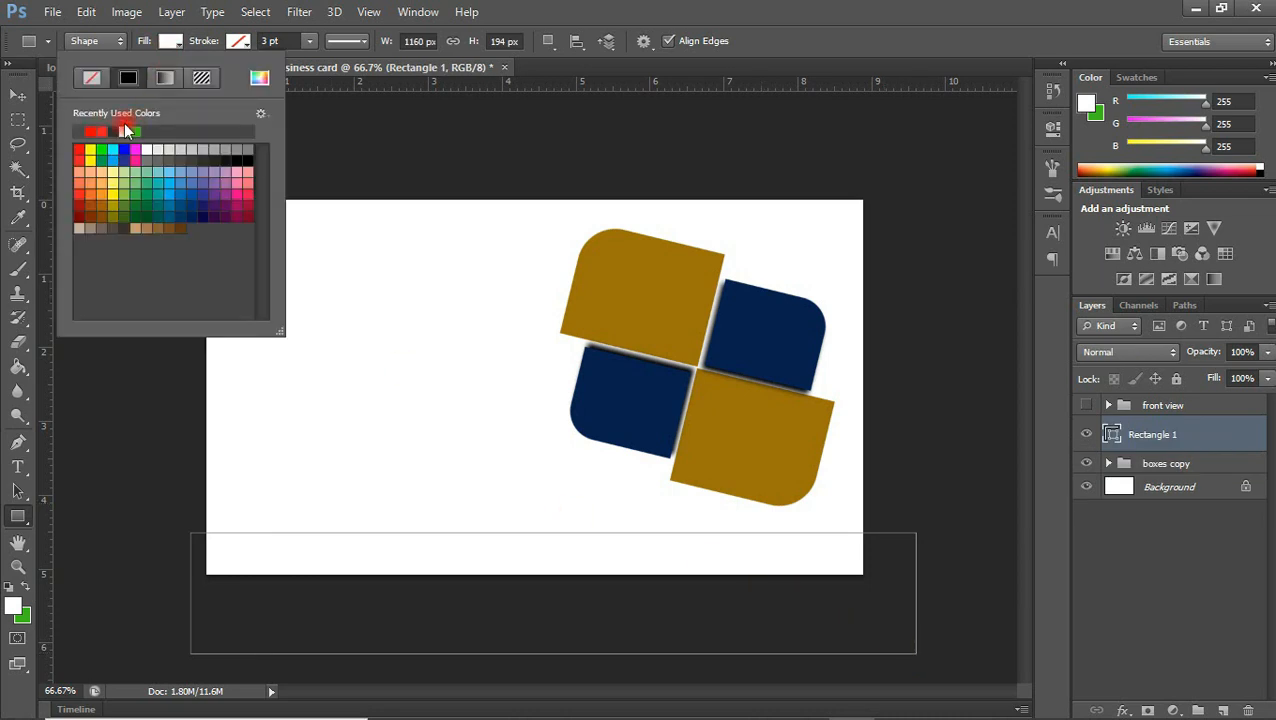
click(80, 124)
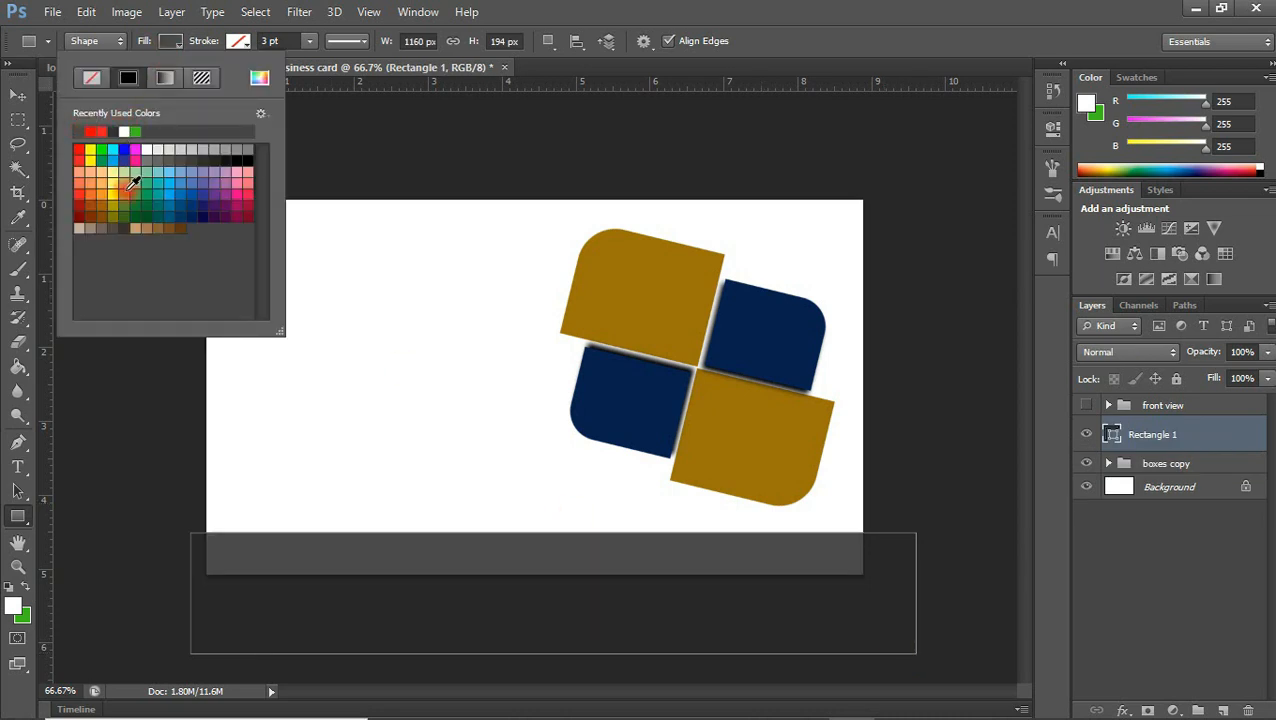
click(15, 100)
click(15, 100)
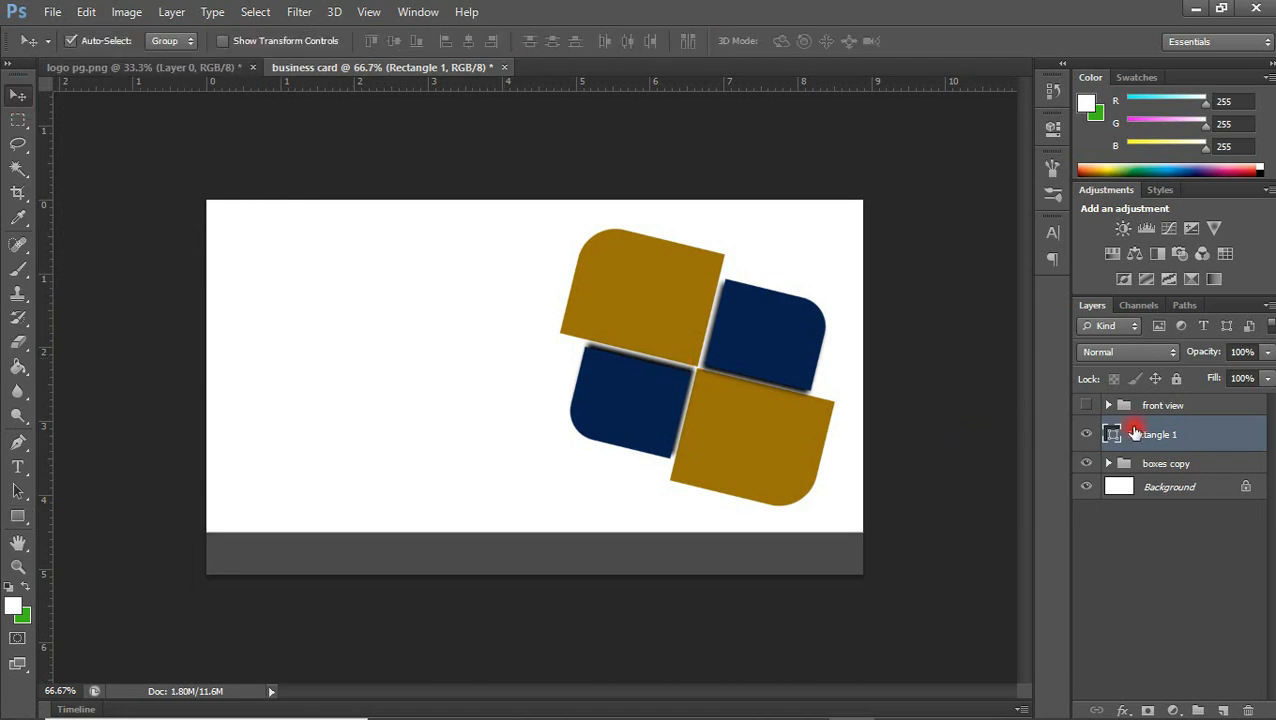
Recolour the bottom rectangle golden brown (#9a7206) by sampling the logo, and duplicate its layer
double_click(1112, 435)
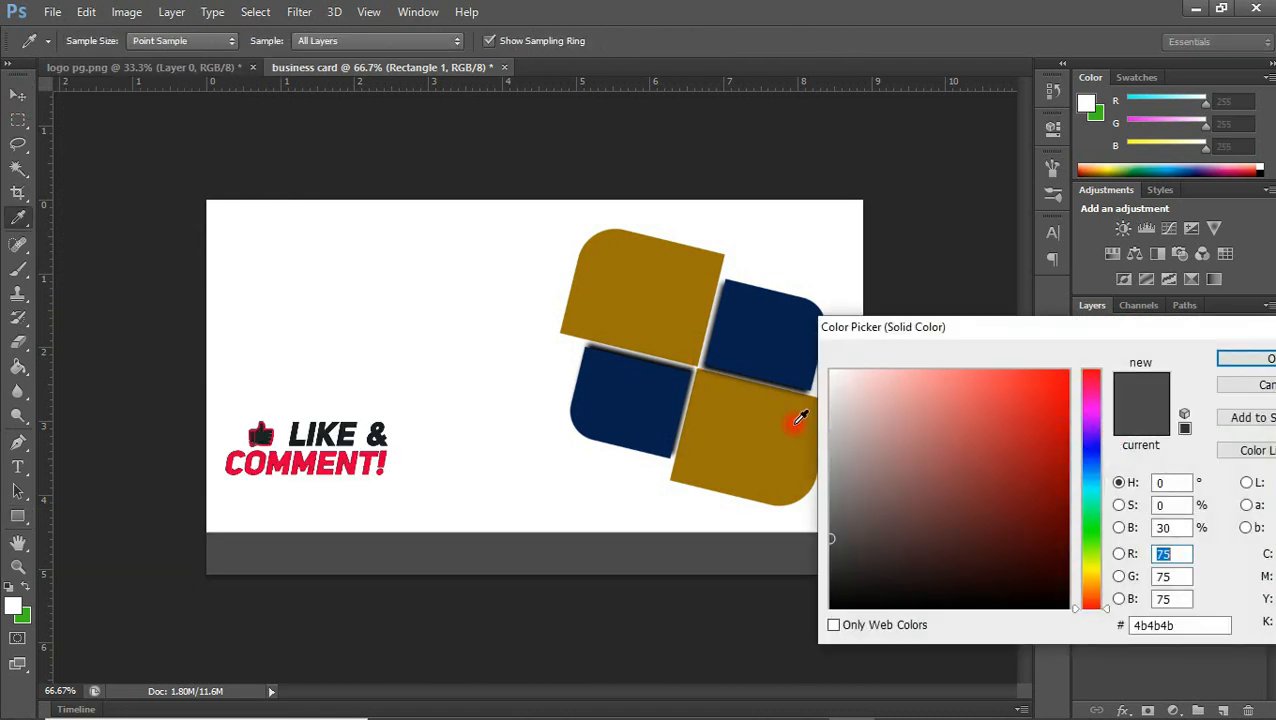
click(763, 383)
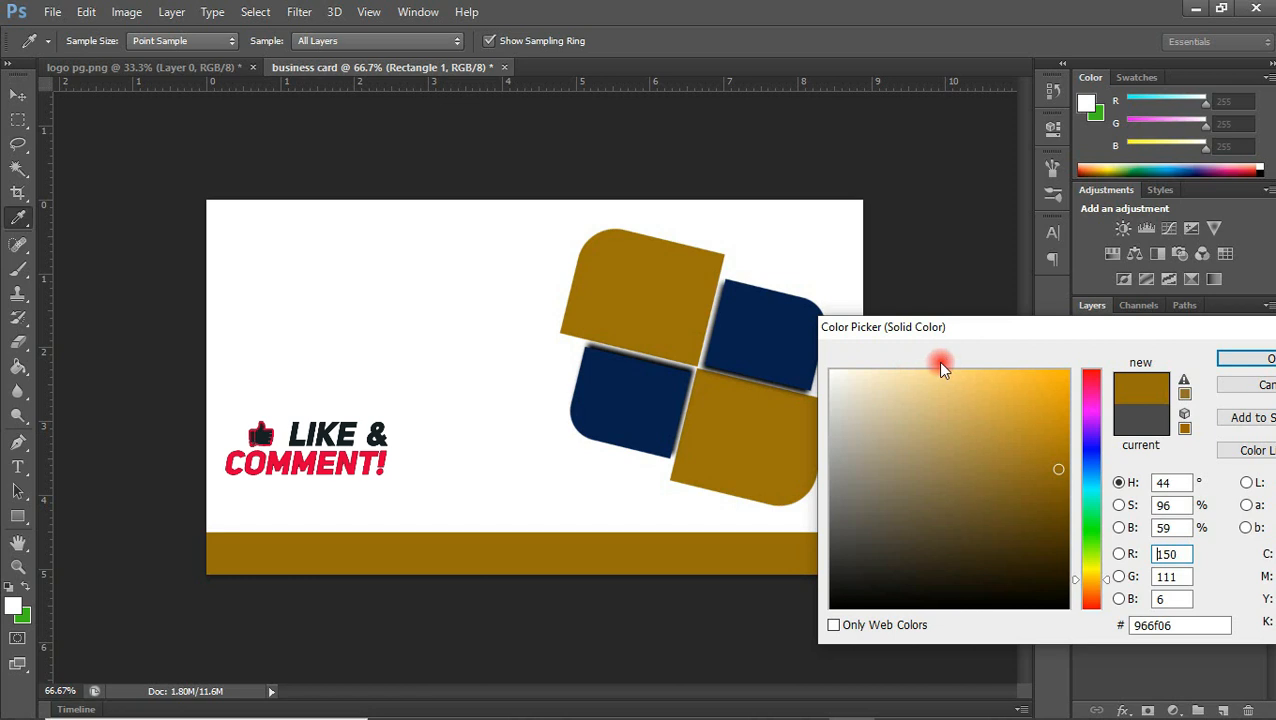
click(770, 321)
click(763, 390)
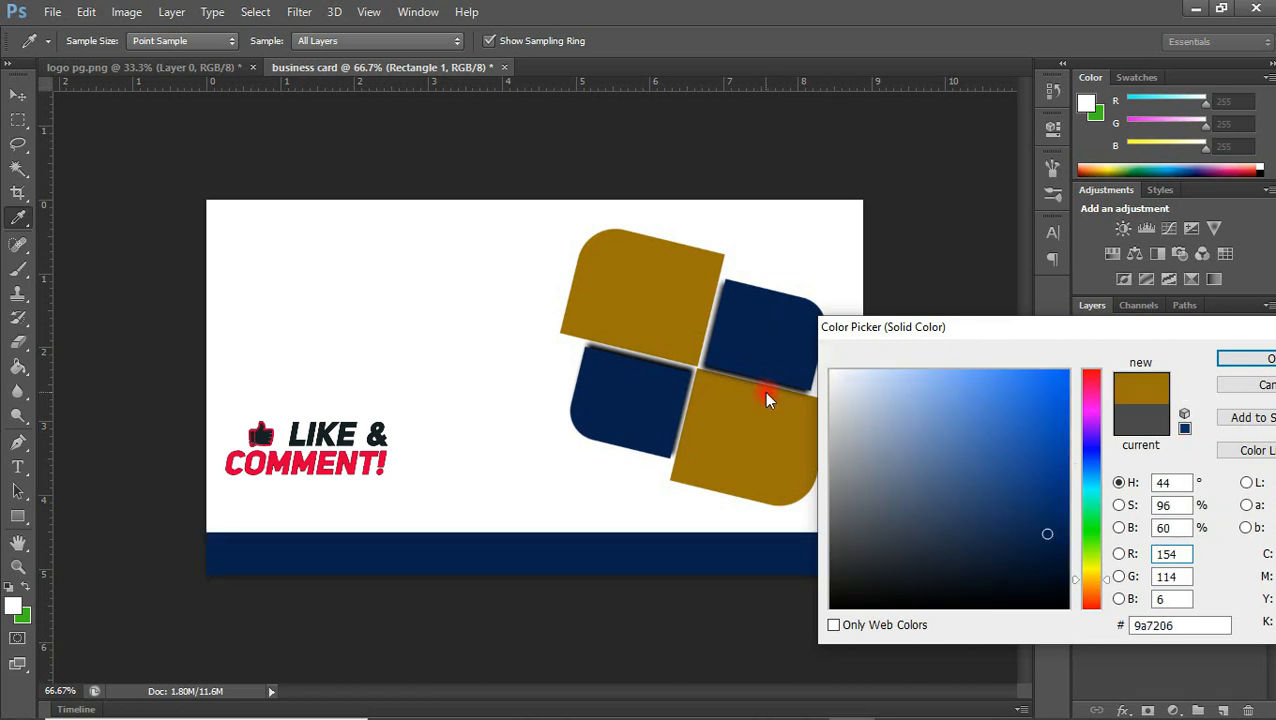
click(1246, 358)
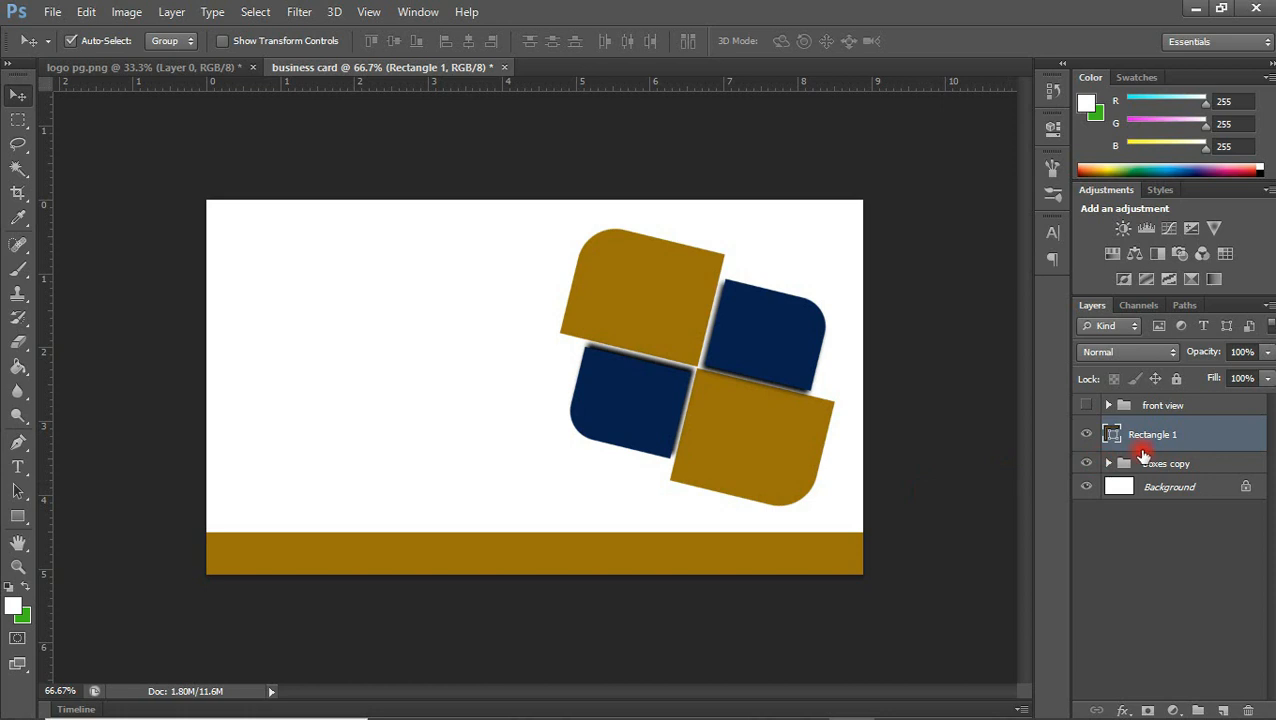
key(ctrl+j)
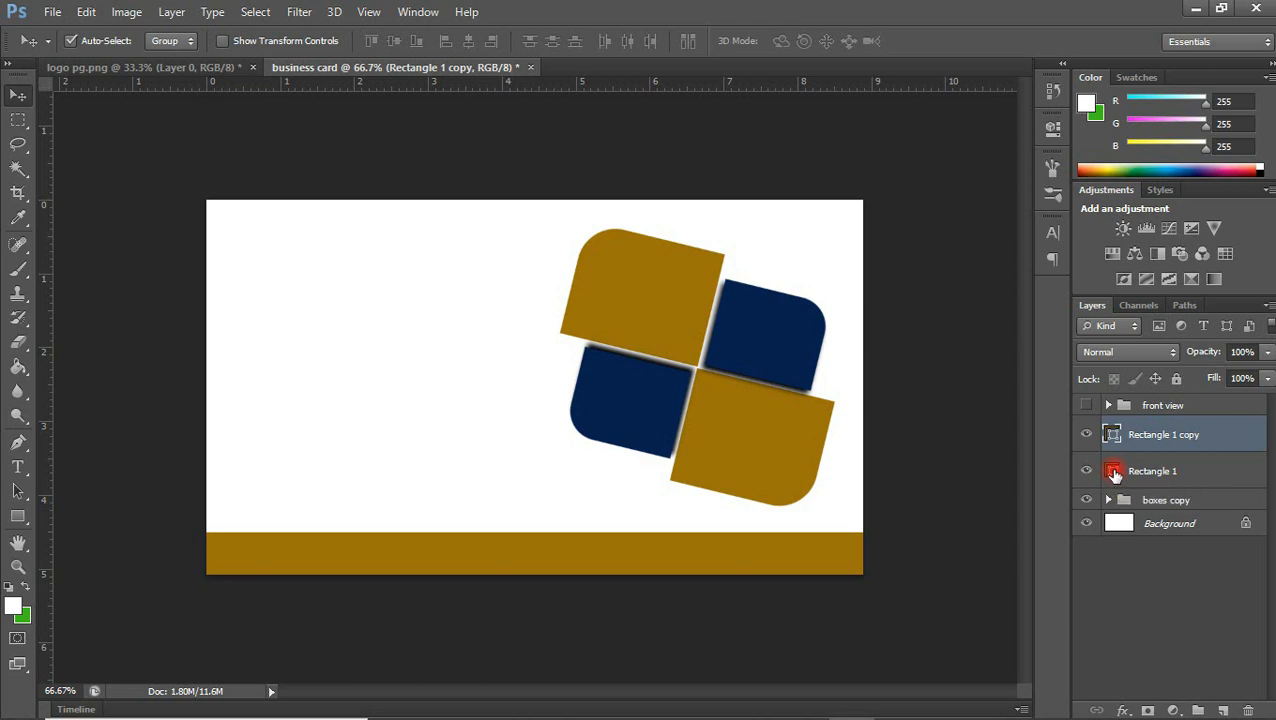
Recolour the original bottom rectangle navy (#072150) by sampling the logo, and briefly hide its golden-brown copy to check the fill
double_click(1114, 471)
click(788, 355)
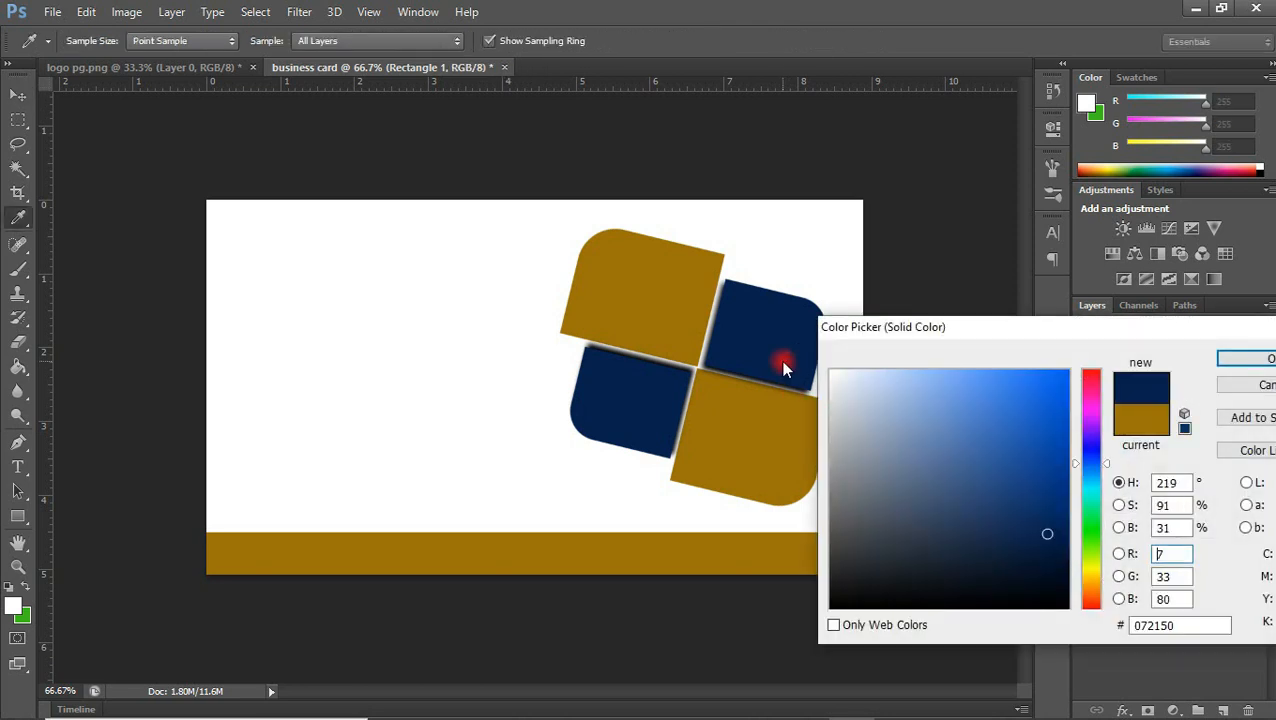
click(1258, 362)
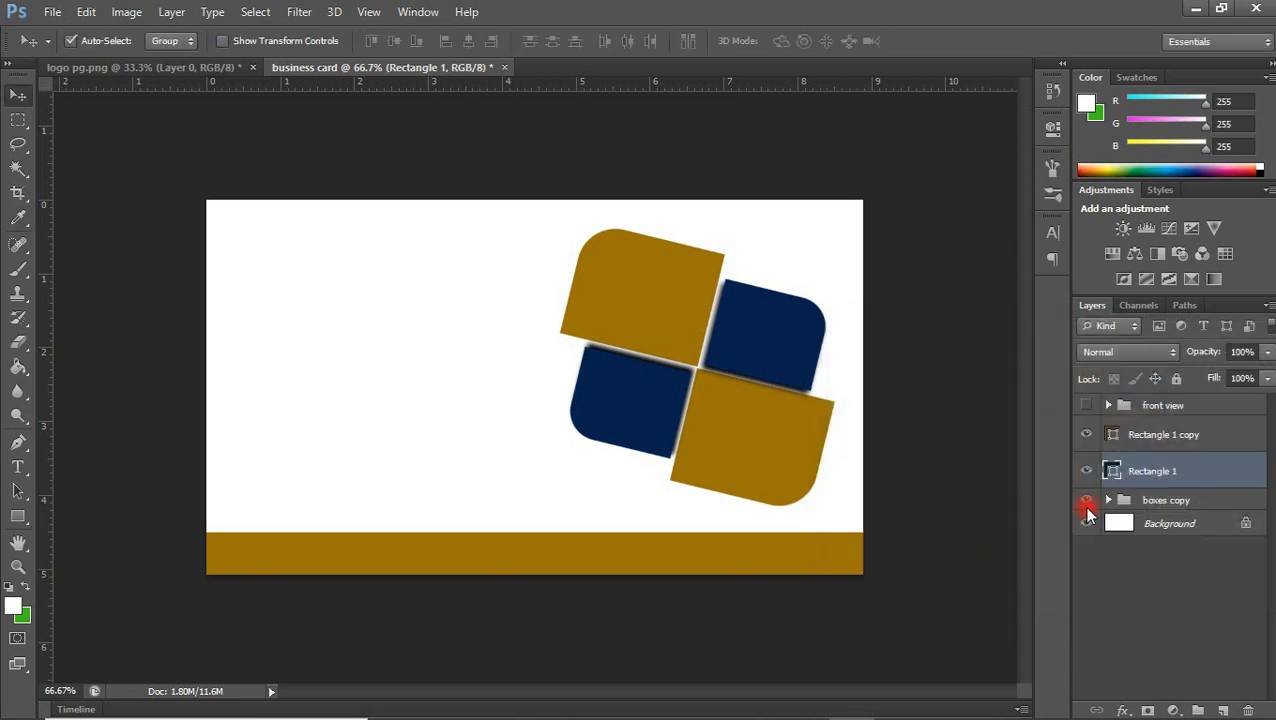
click(1088, 437)
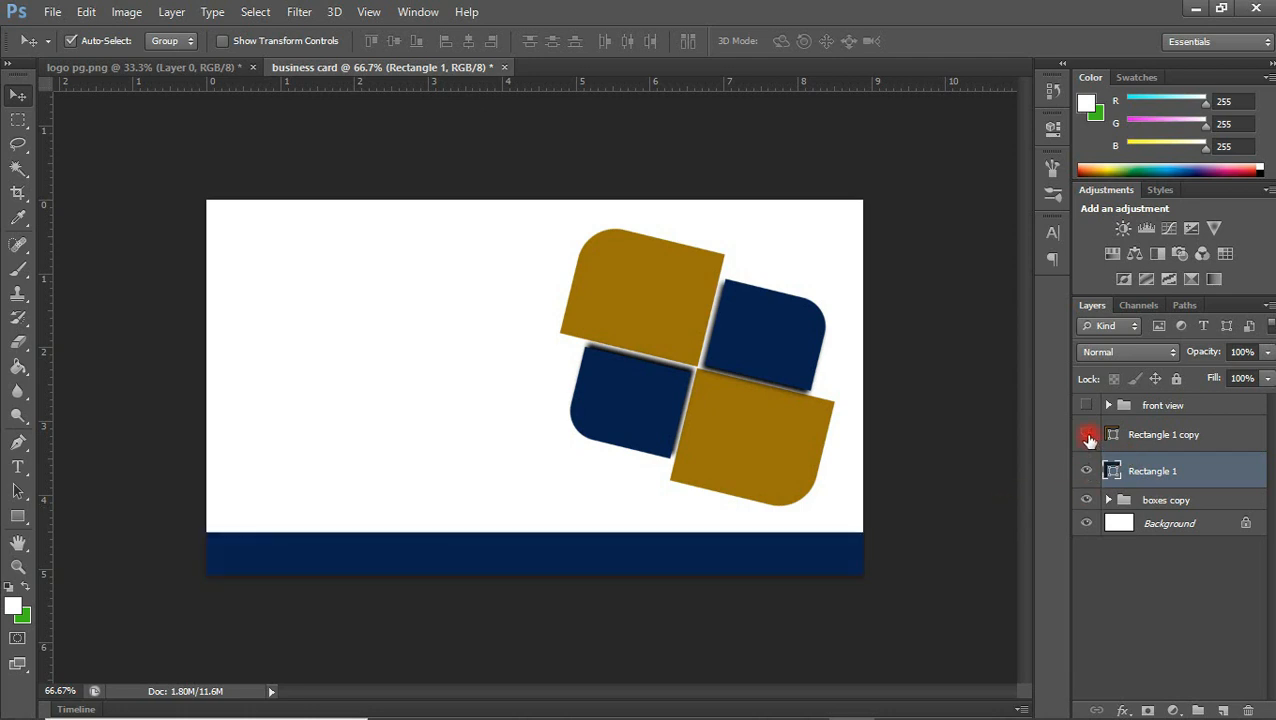
click(1089, 439)
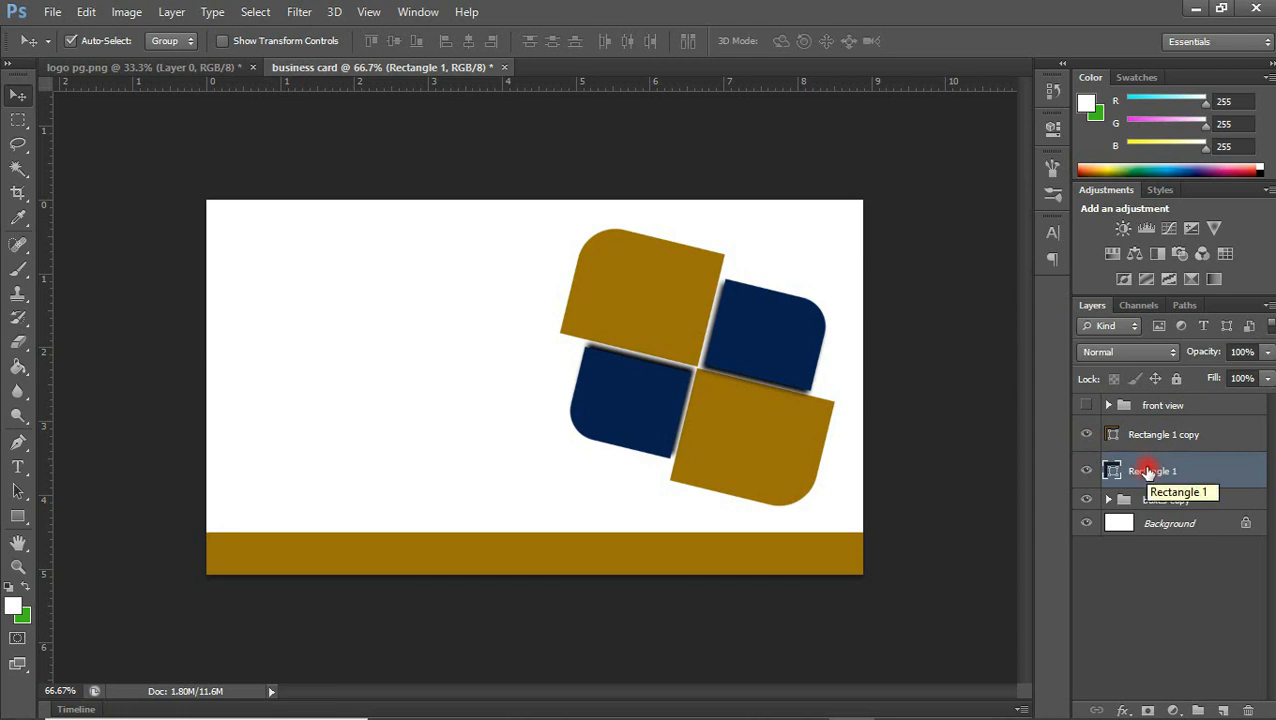
Nudge the navy rectangle up until a thin strip of it shows above the golden-brown bar
key(Up)
key(Up)
key(Up)
key(Up)
key(Up)
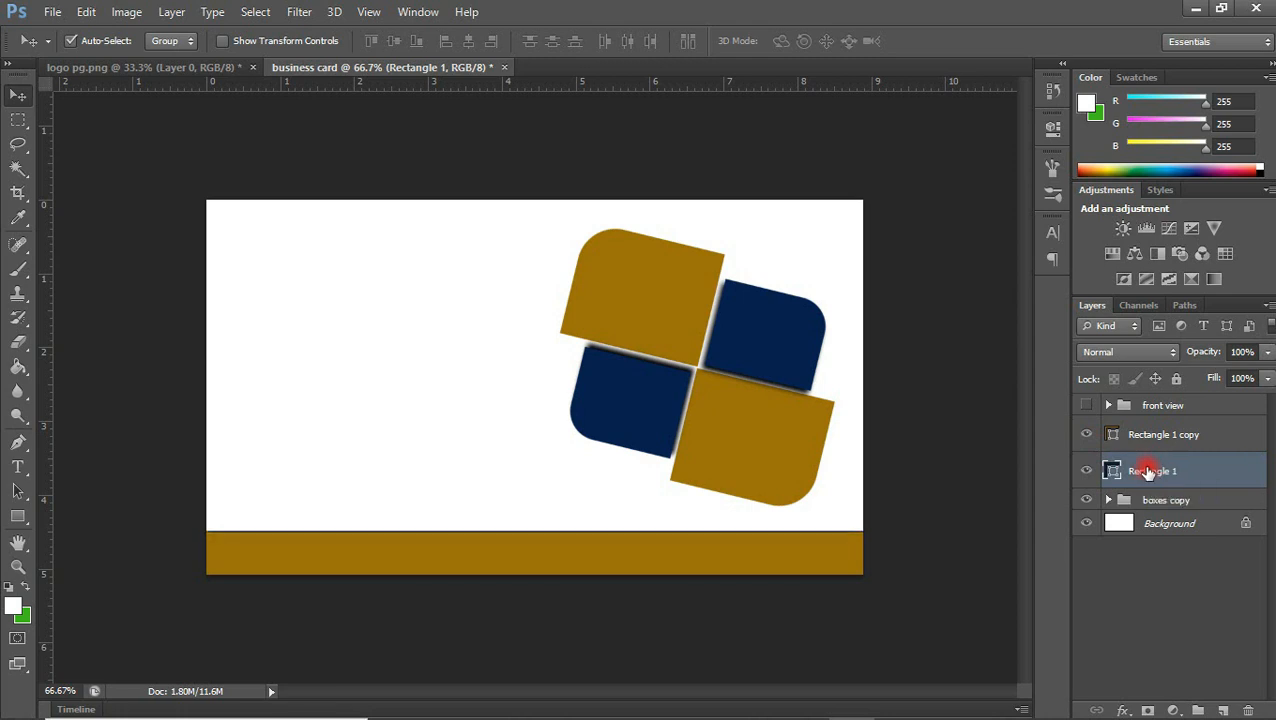
key(Up)
key(Up)
key(Up)
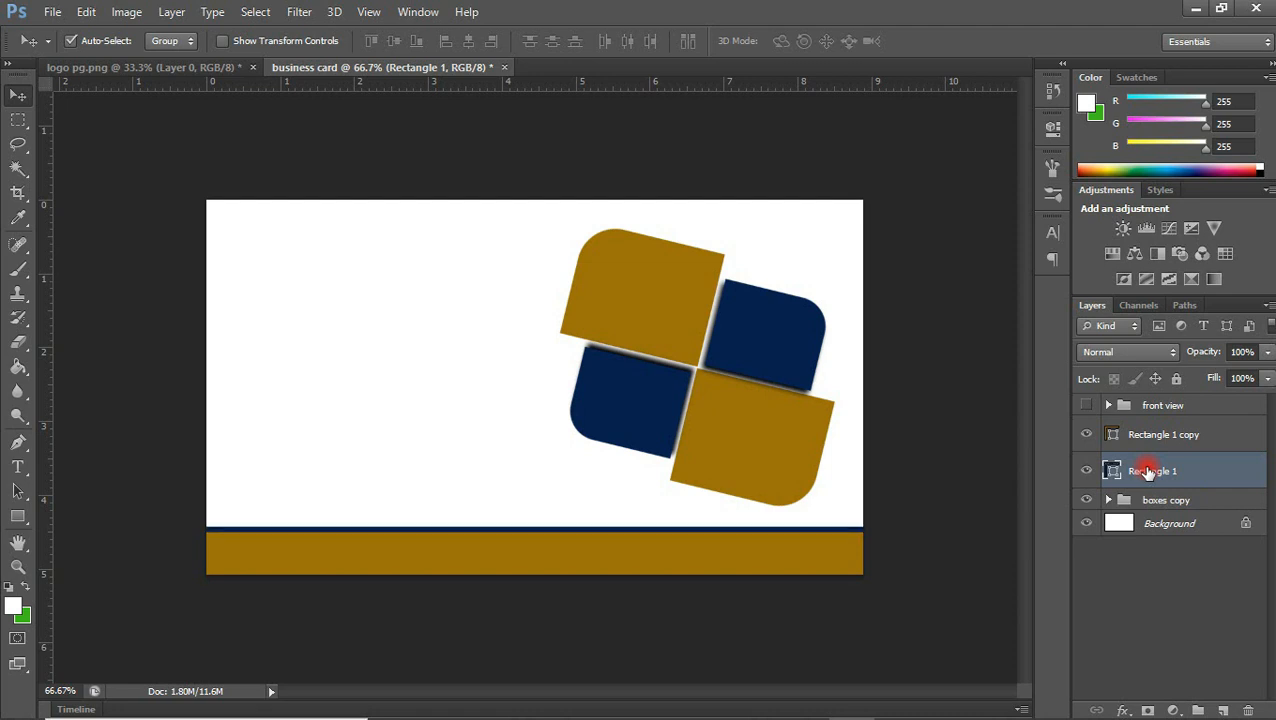
key(Up)
key(Up)
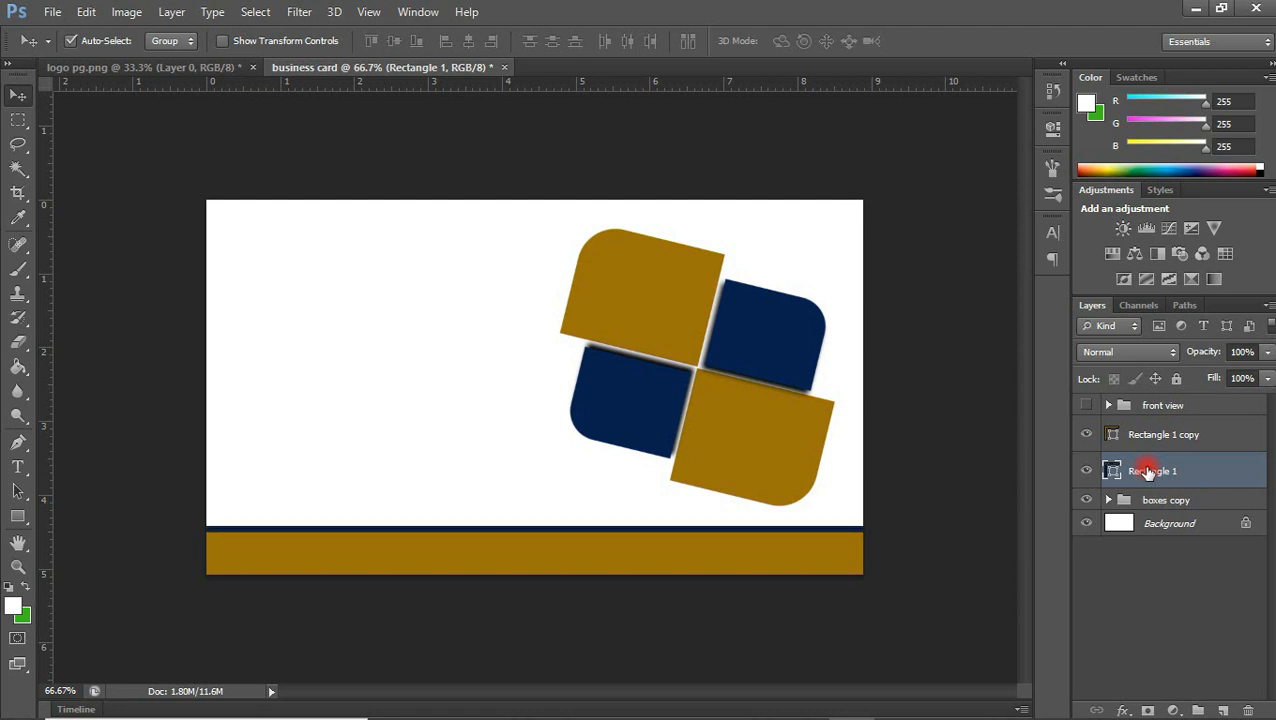
key(Down)
key(Down)
key(Up)
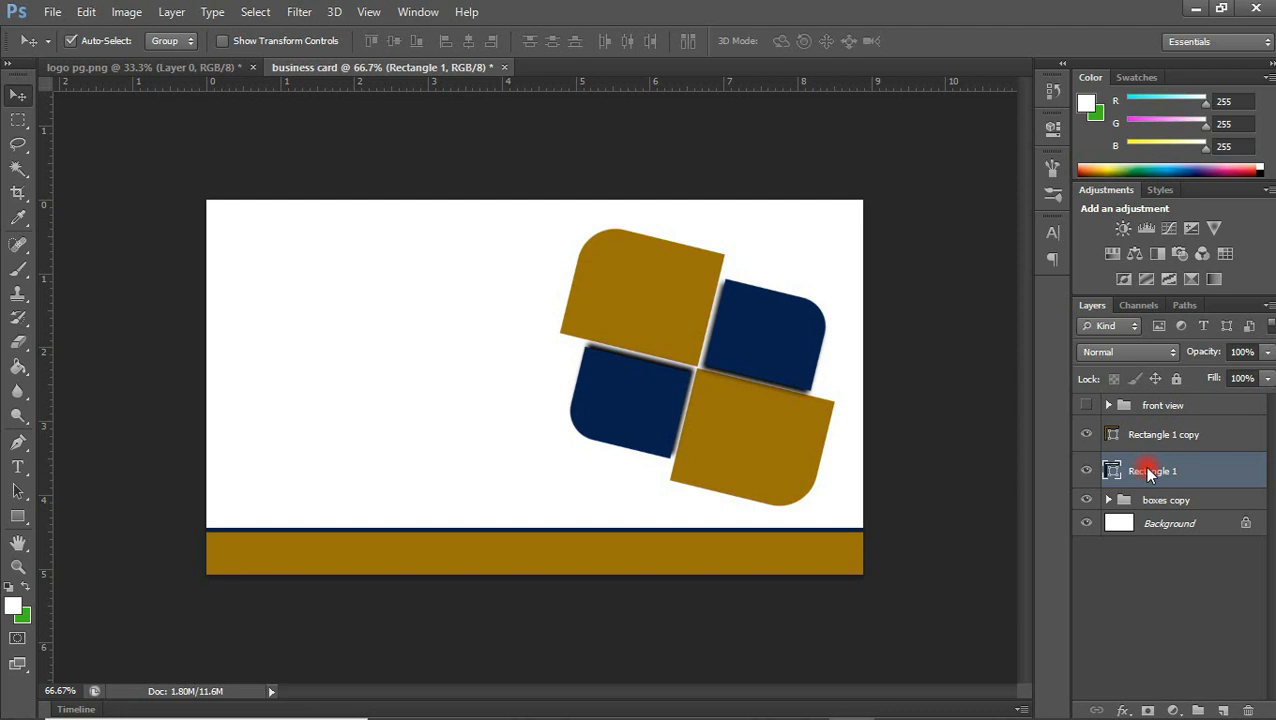
Nudge the golden-brown rectangle copy down to narrow the bar along the card's bottom edge
click(1140, 440)
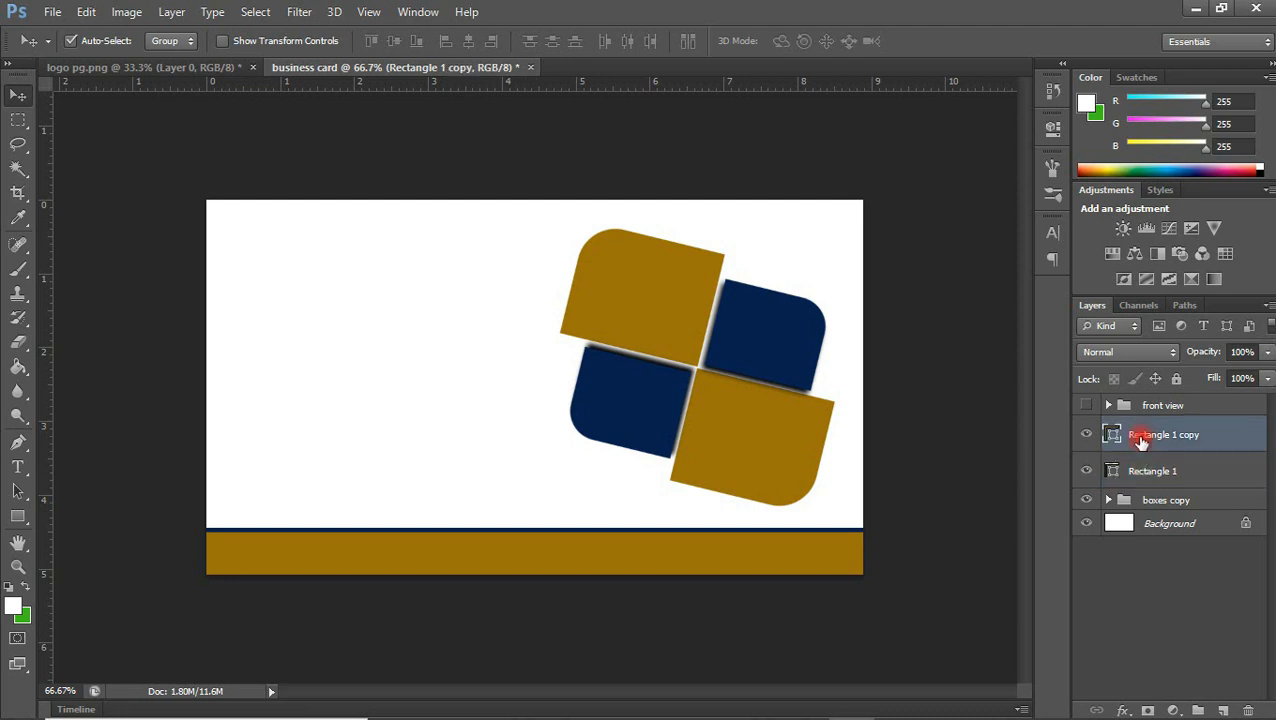
key(shift+Down)
key(Down)
key(Down)
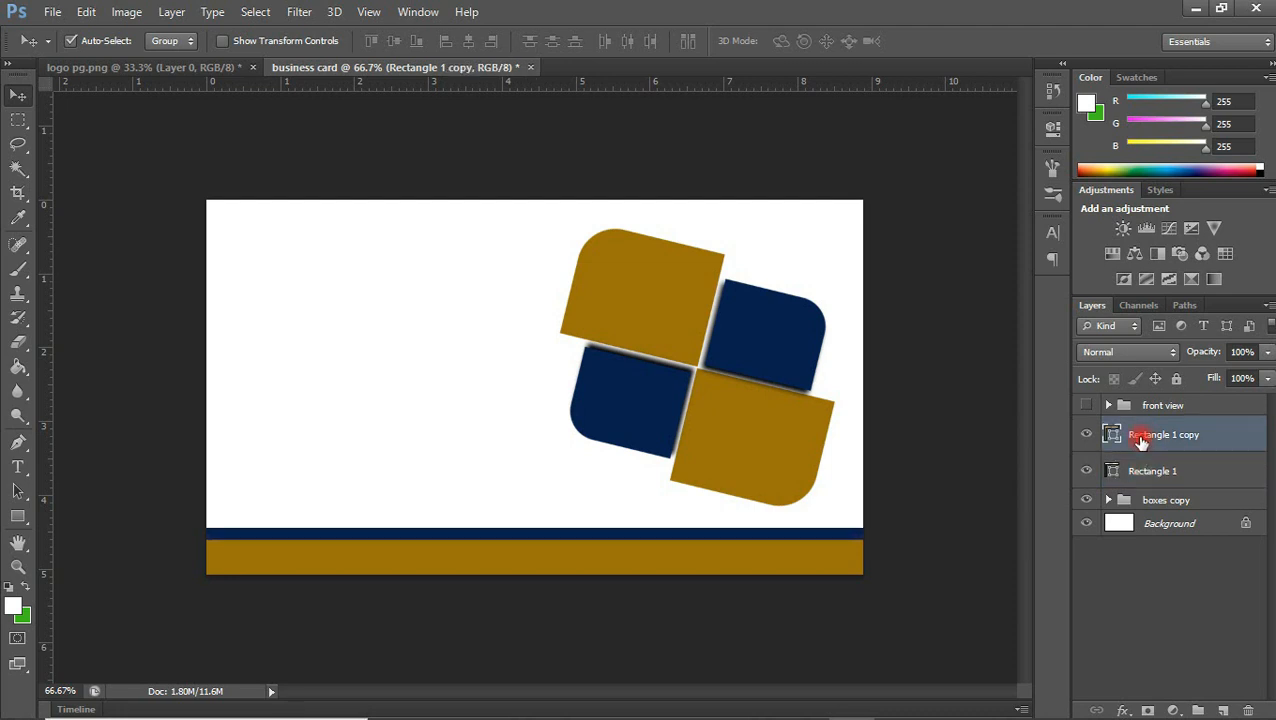
key(Down)
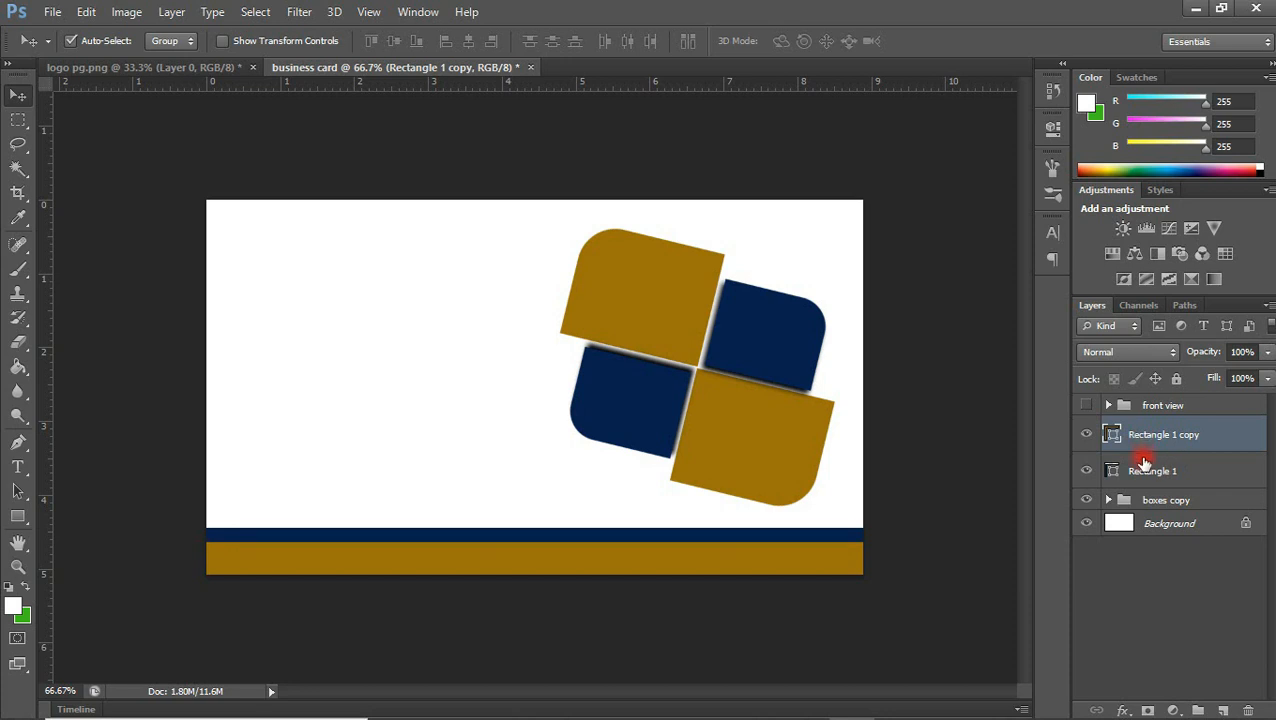
Nudge the navy rectangle down so only a thin navy line remains above the golden-brown bar
click(1145, 463)
key(Down)
key(Down)
key(Down)
key(Down)
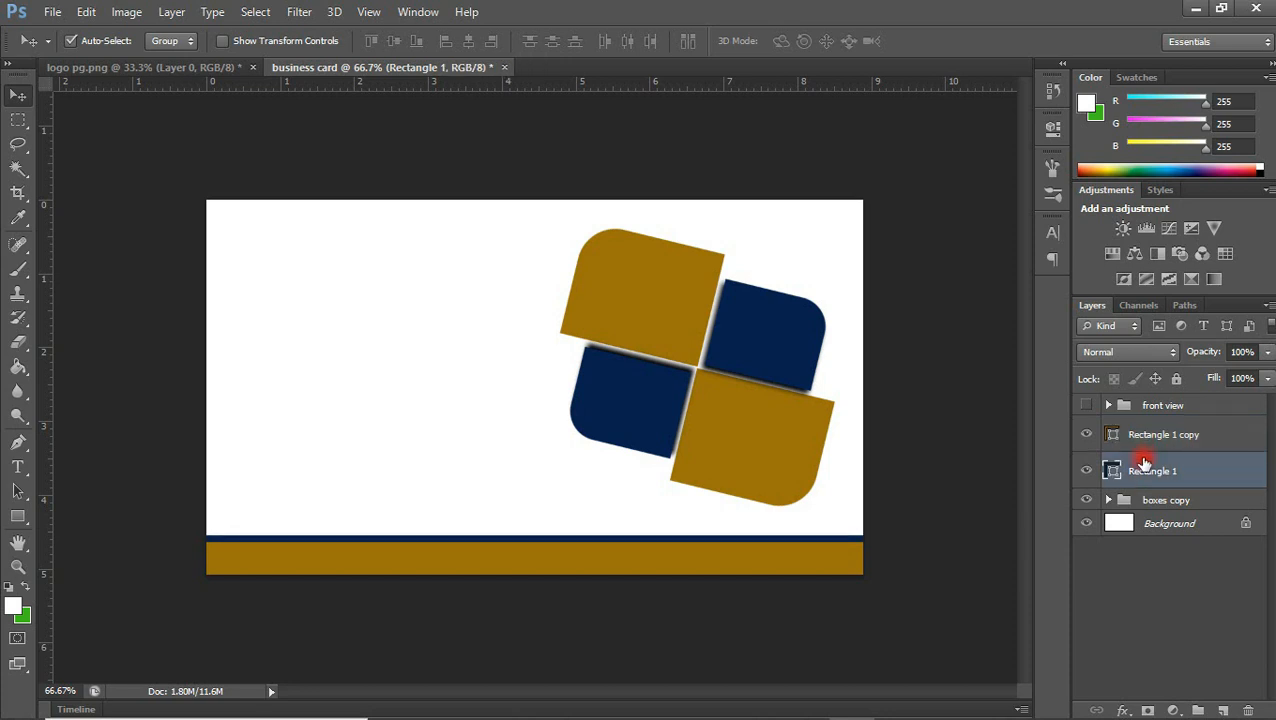
key(Down)
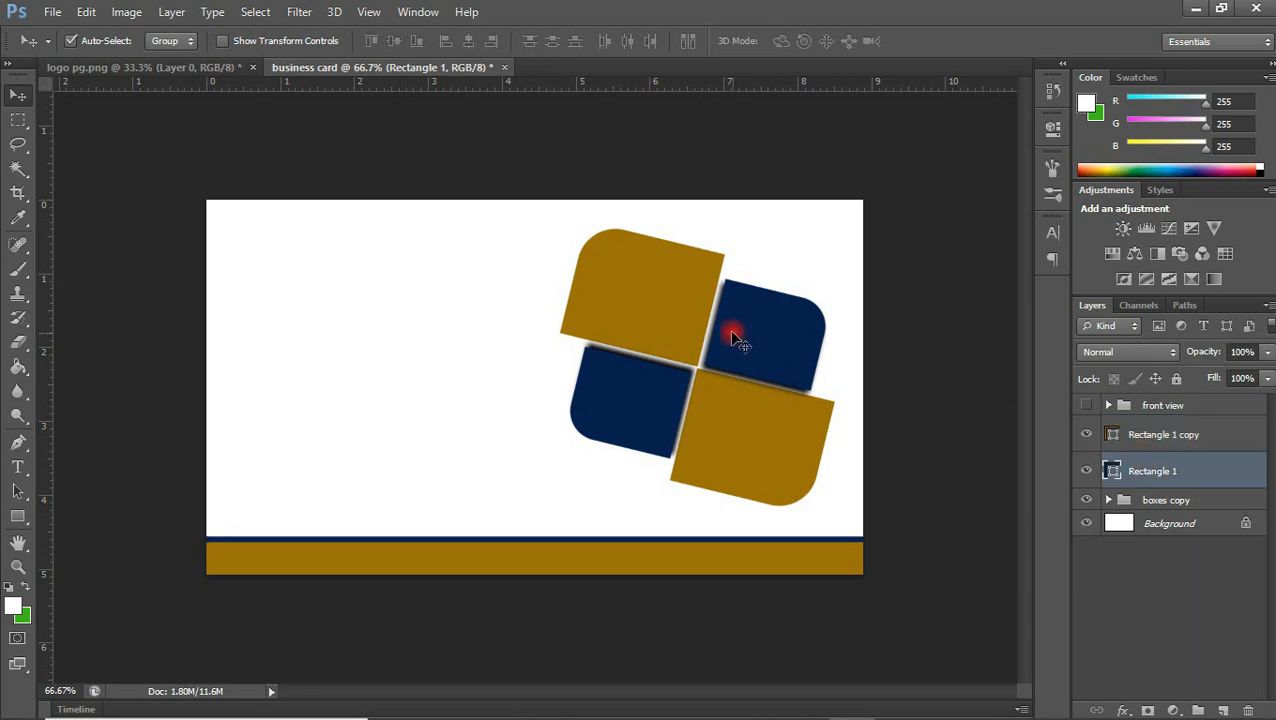
Add "TECHIT" and "SOLUTIONS" as two separate text layers in the upper part of the card's left half
click(17, 469)
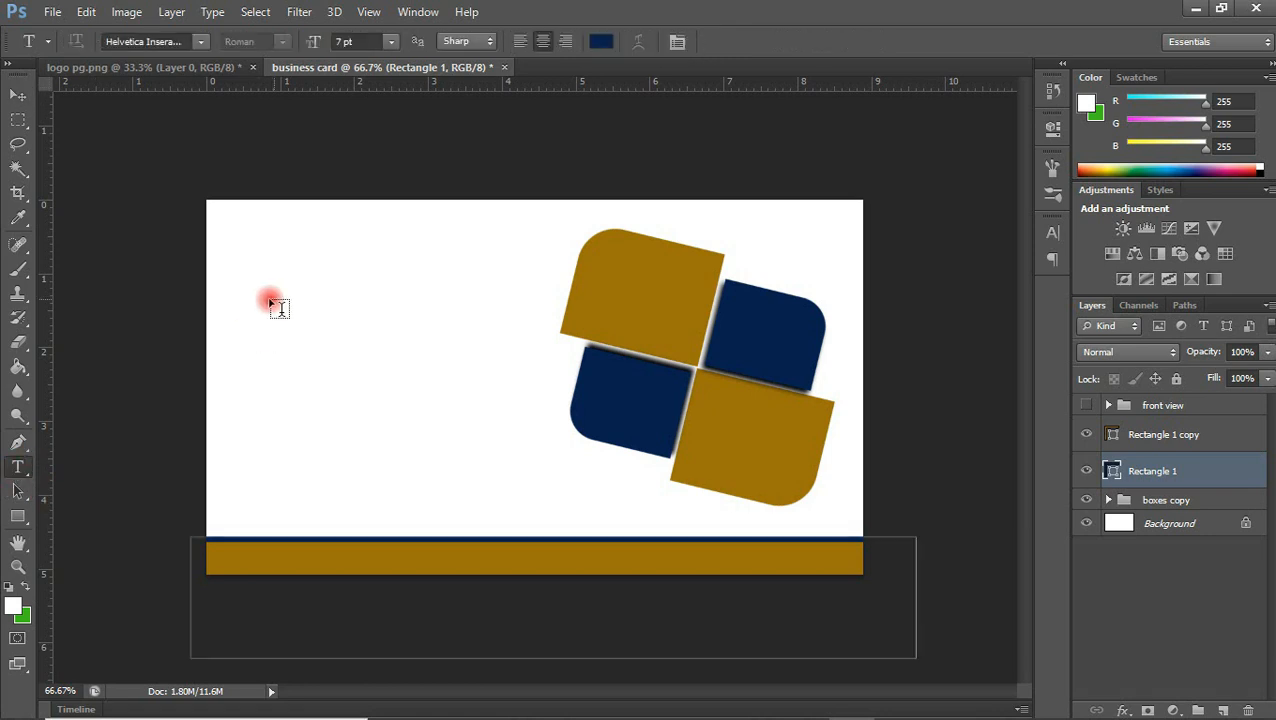
click(250, 311)
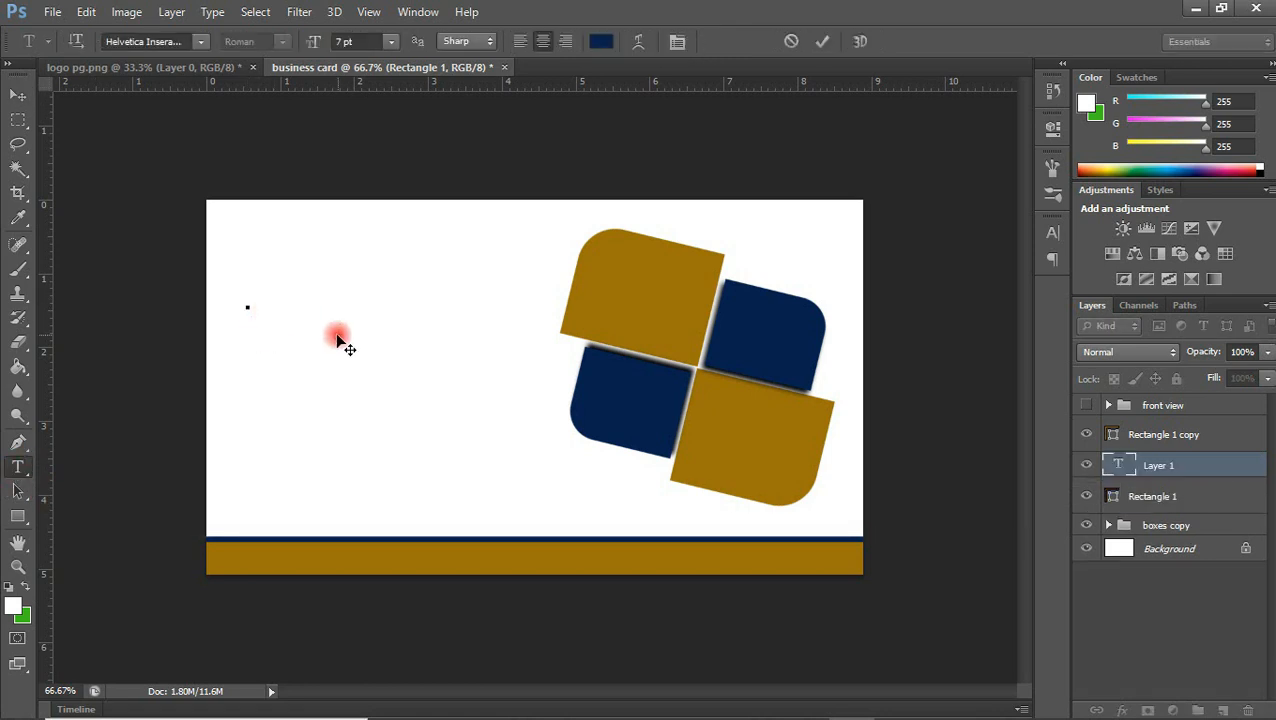
text(TECHIT)
click(326, 304)
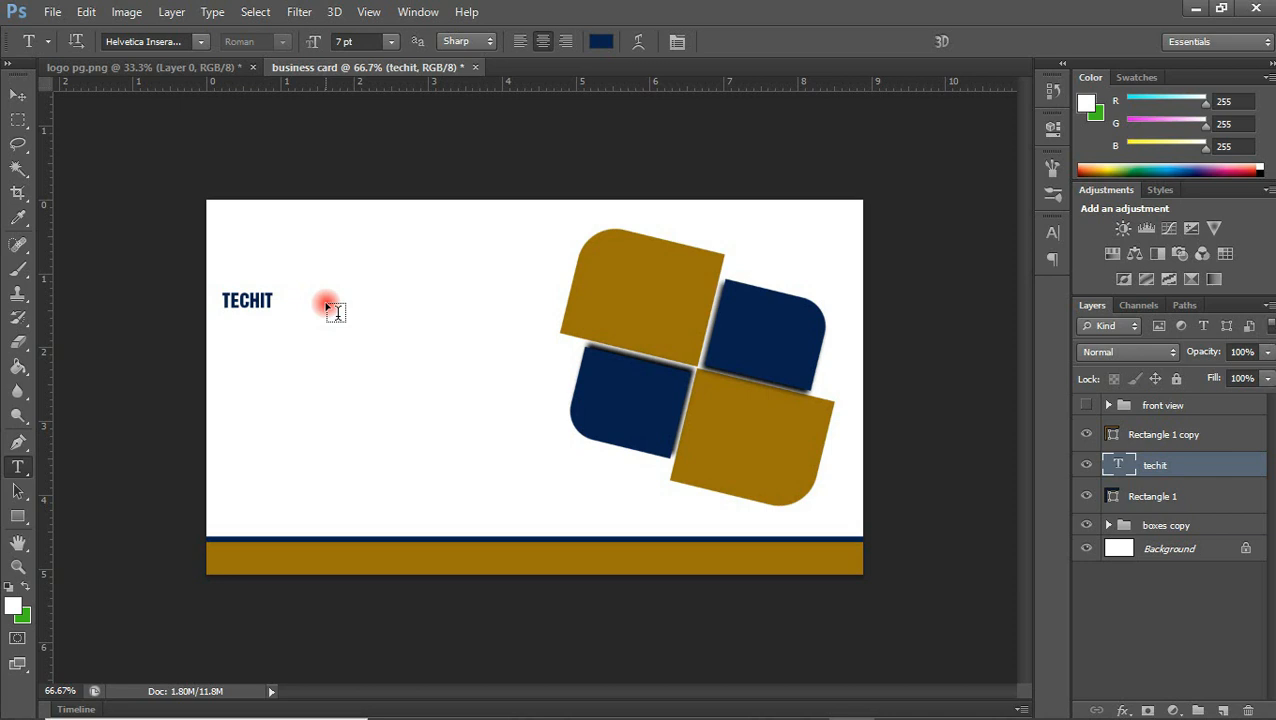
text(SOLTIONS)
key(BackSpace)
key(BackSpace)
key(BackSpace)
key(BackSpace)
key(BackSpace)
key(BackSpace)
text(LUTIONS)
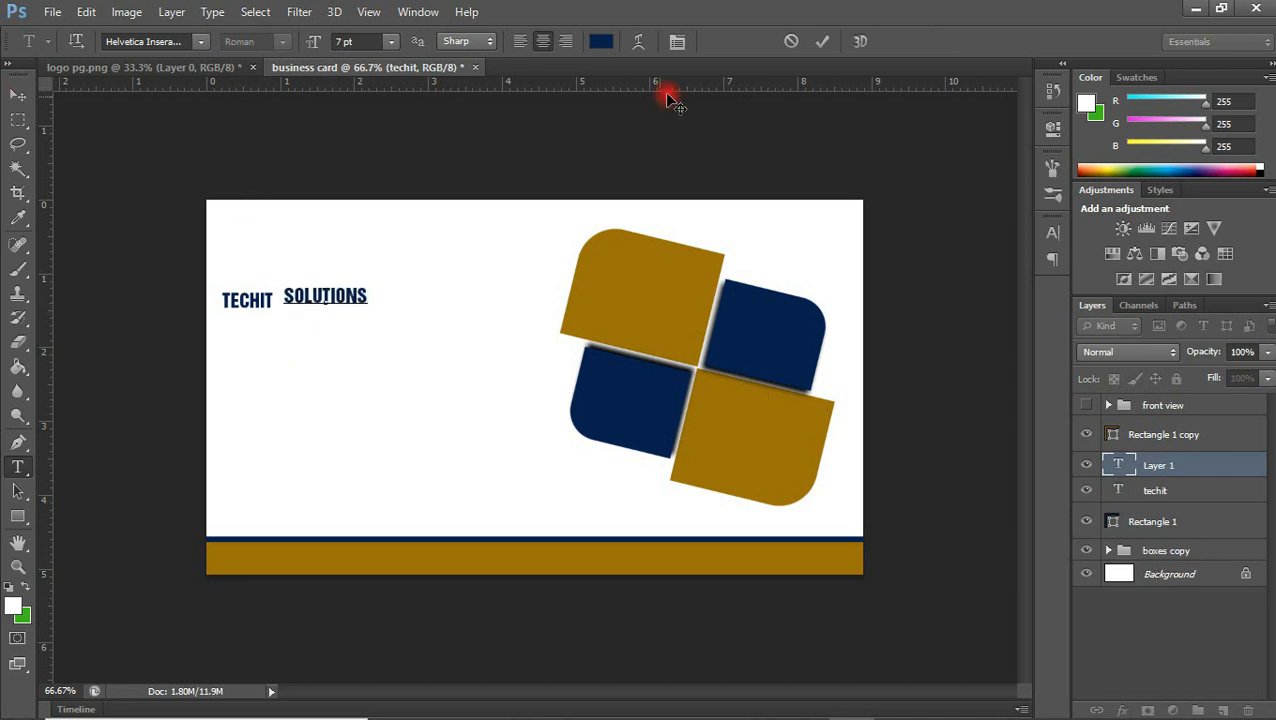
Add the text lines "techitsolutions.com" and "We'll serve you better" below the company name
click(253, 359)
text(TECHITSOLUTIONS.COM)
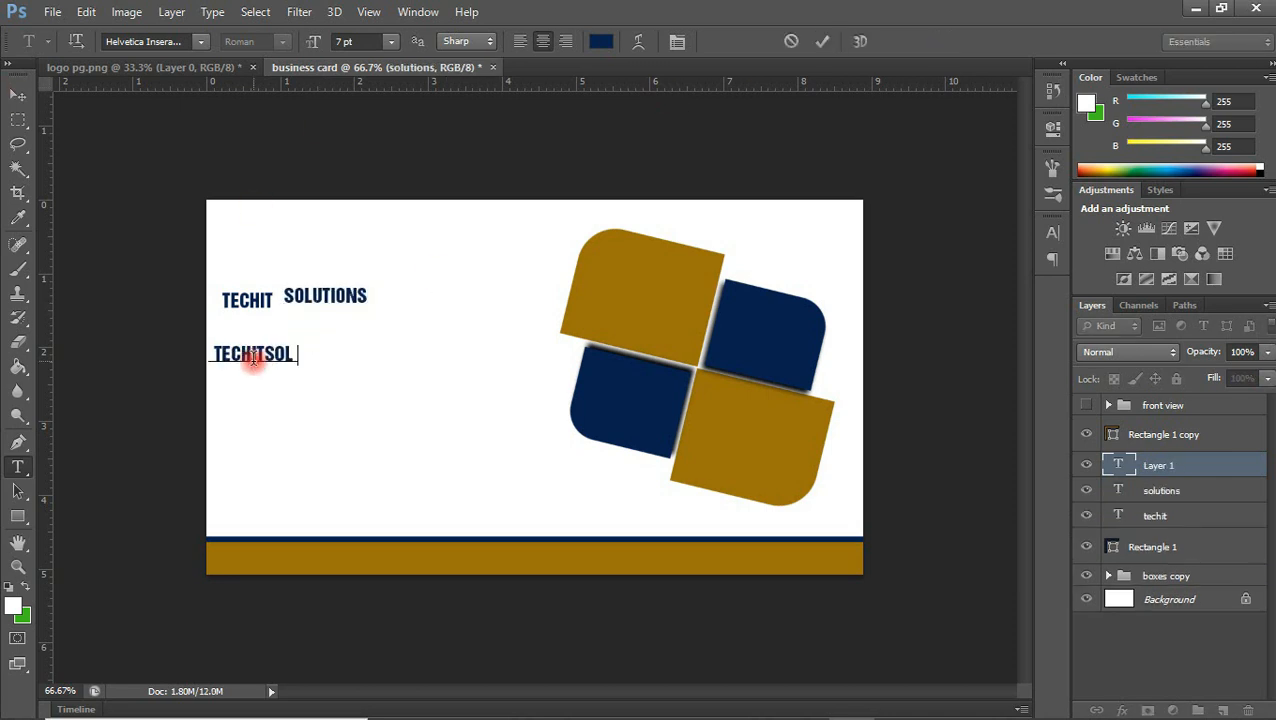
click(822, 42)
click(274, 425)
text(We'll serve you better)
click(18, 94)
Turn off all caps for the "We'll serve you better" tagline and set it in the Miraculous&Ch... script font
shift+click(1150, 550)
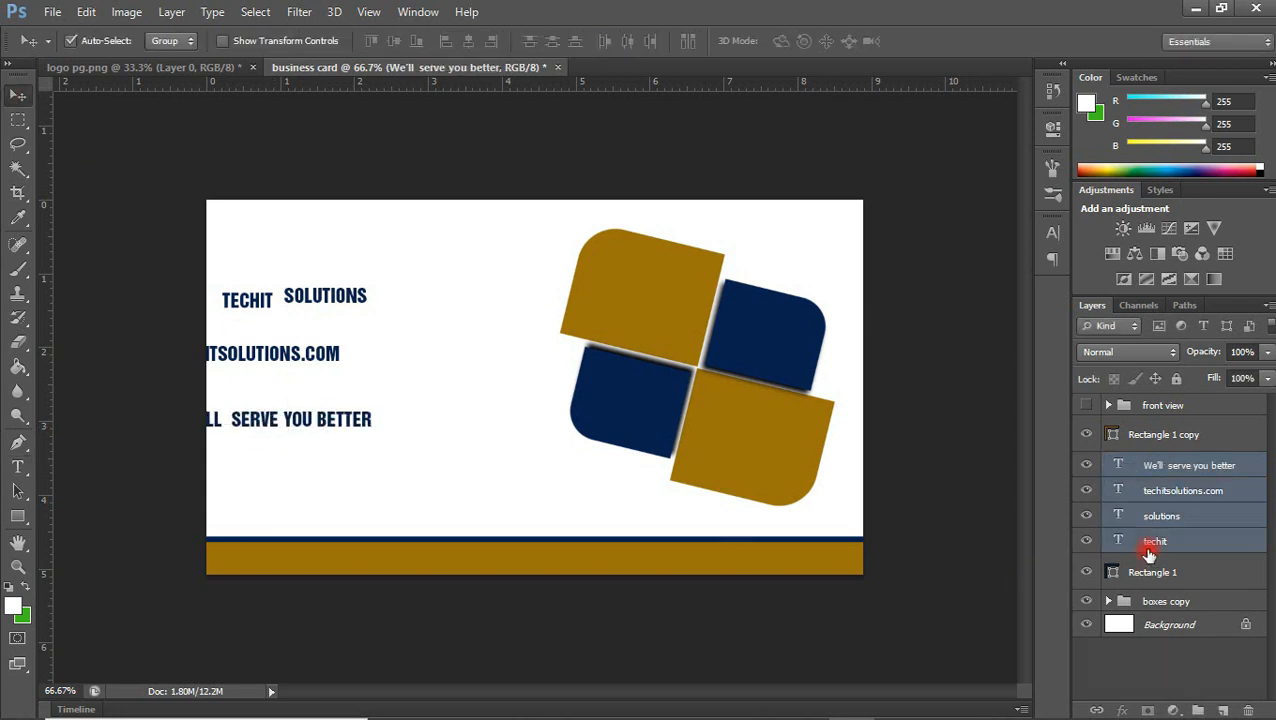
click(1121, 468)
click(1052, 232)
click(897, 367)
click(905, 244)
text(Mi)
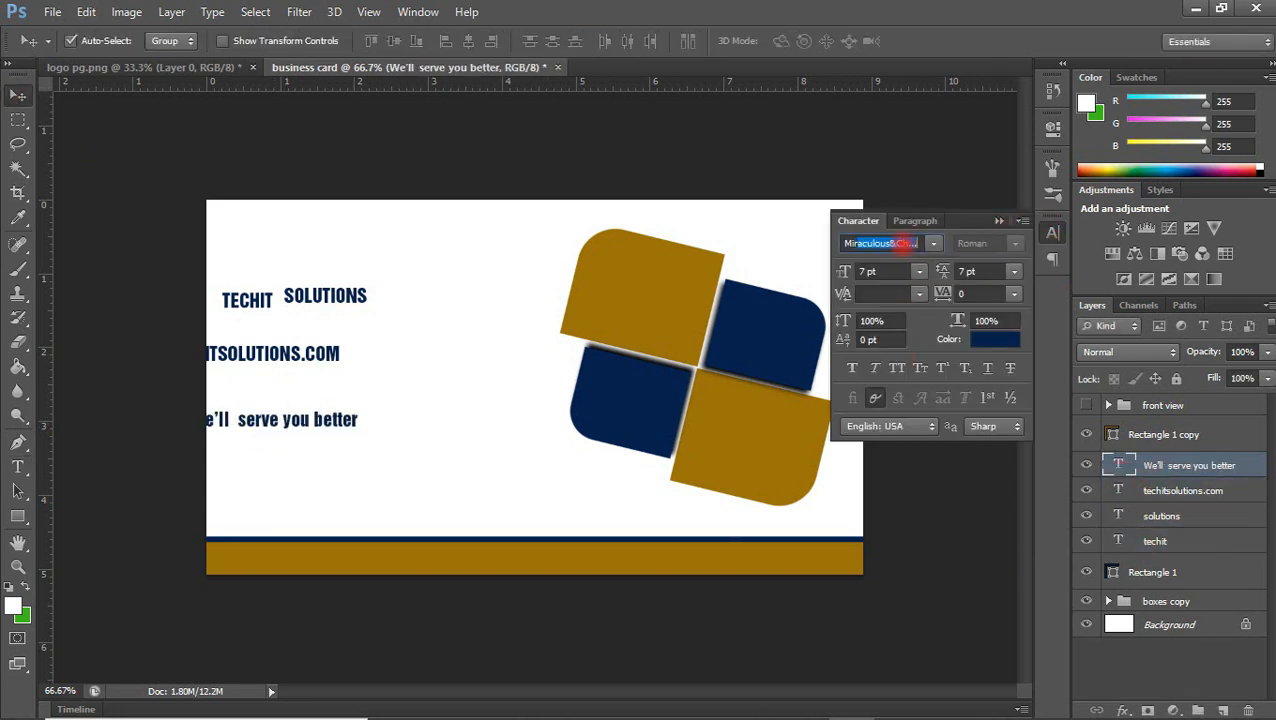
text(r)
key(Return)
Make the tagline faux bold at 14 pt and move it down to just above the bottom bar
click(852, 370)
click(919, 272)
click(900, 440)
drag(370, 423, 466, 491)
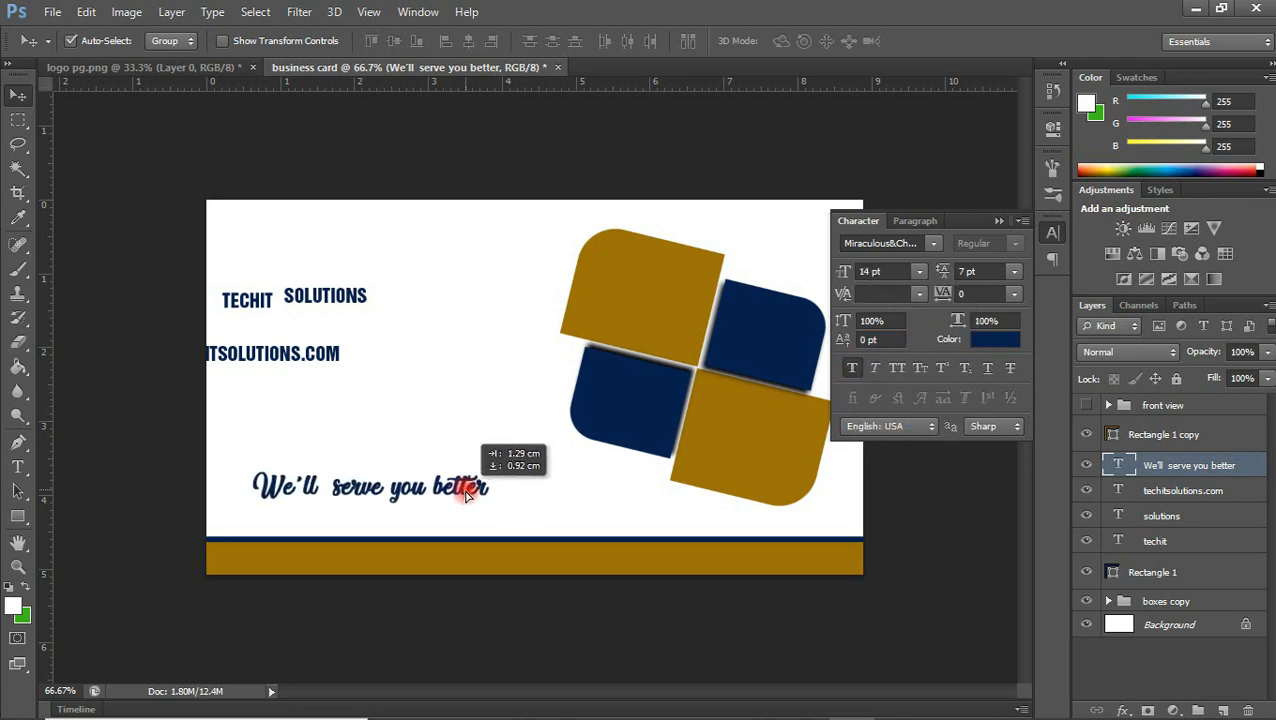
Append "......." to the end of the tagline
double_click(496, 490)
text(.......)
key(ctrl+Return)
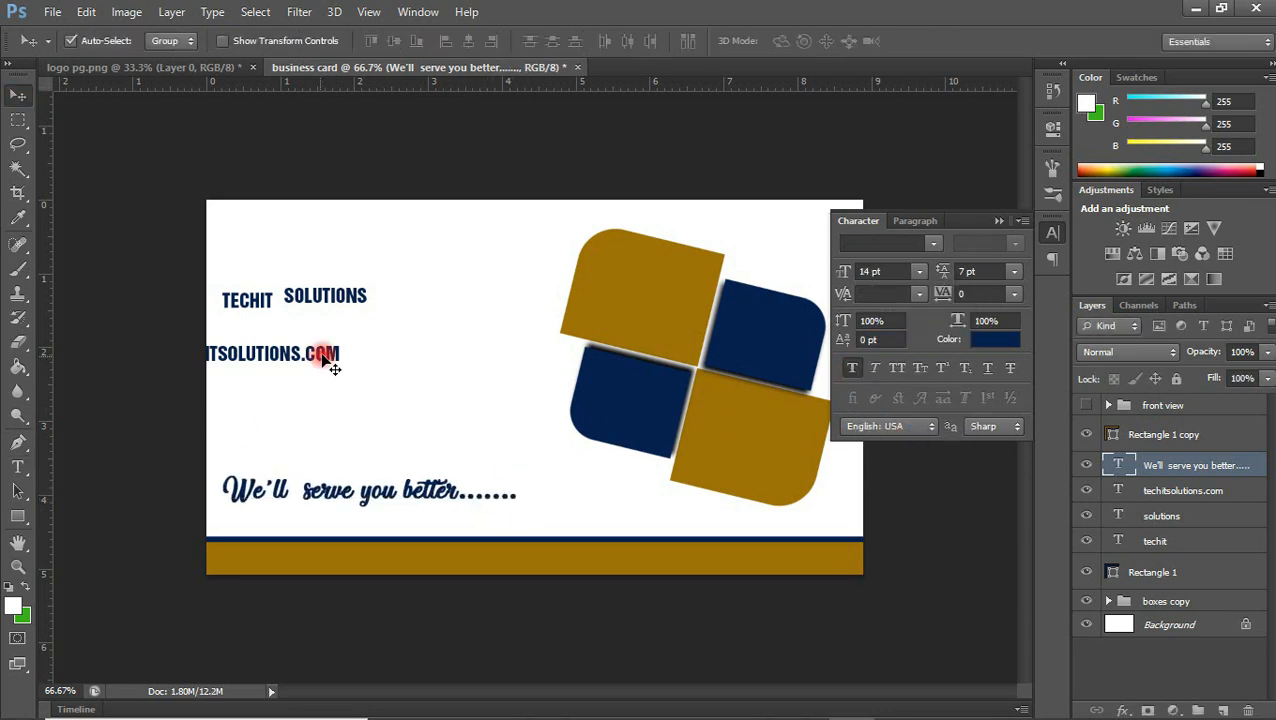
Rearrange the TECHIT, SOLUTIONS and website texts in the card's left half, and enlarge TECHIT
drag(315, 357, 400, 380)
drag(290, 297, 289, 329)
drag(250, 301, 302, 284)
click(919, 272)
click(902, 485)
drag(378, 270, 468, 298)
Move the website text lower, and place SOLUTIONS beneath TECHIT at a larger font size
drag(380, 377, 384, 424)
drag(356, 330, 484, 328)
click(918, 271)
click(900, 441)
Set the website text in Myriad Pro without all caps and move it directly beneath SOLUTIONS
click(379, 427)
click(868, 243)
text(Myriad Pro)
key(Return)
click(1016, 244)
click(992, 262)
click(897, 367)
click(1014, 244)
click(984, 321)
drag(419, 430, 450, 352)
Align the TECHIT, SOLUTIONS and website texts by their horizontal centres and shift them slightly down
shift+click(1183, 540)
click(469, 41)
drag(440, 298, 440, 309)
click(640, 505)
Set the TECHIT text to 30 pt and the SOLUTIONS text to 18 pt
click(445, 304)
click(935, 245)
click(935, 245)
click(919, 272)
click(903, 504)
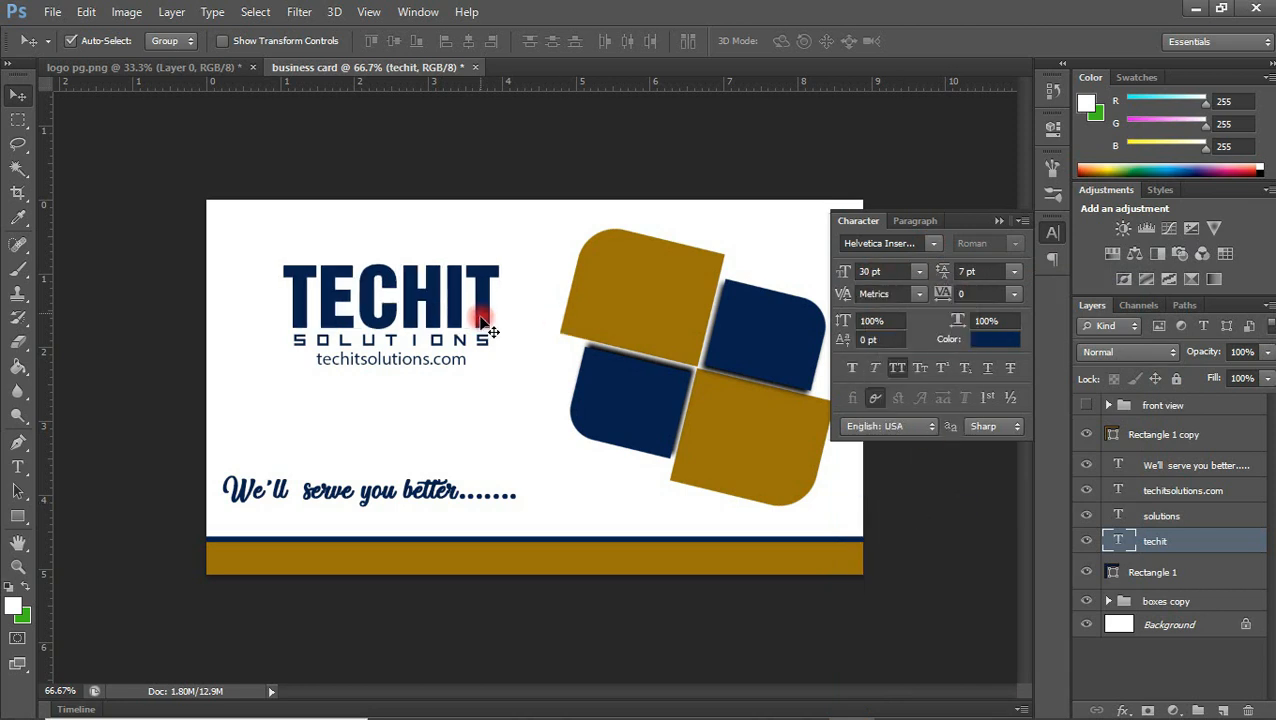
click(485, 325)
click(919, 272)
click(900, 472)
Enlarge the techitsolutions.com text and shift it left so it stays centred beneath SOLUTIONS
click(456, 362)
click(919, 272)
click(905, 404)
click(919, 272)
drag(488, 364, 471, 365)
click(904, 384)
click(919, 272)
click(901, 362)
Recolour the SOLUTIONS text golden brown by sampling the logo
click(484, 344)
click(995, 340)
click(698, 316)
click(1243, 361)
Move the tagline about 0.24 cm to the right and collapse the character settings
drag(429, 497, 447, 497)
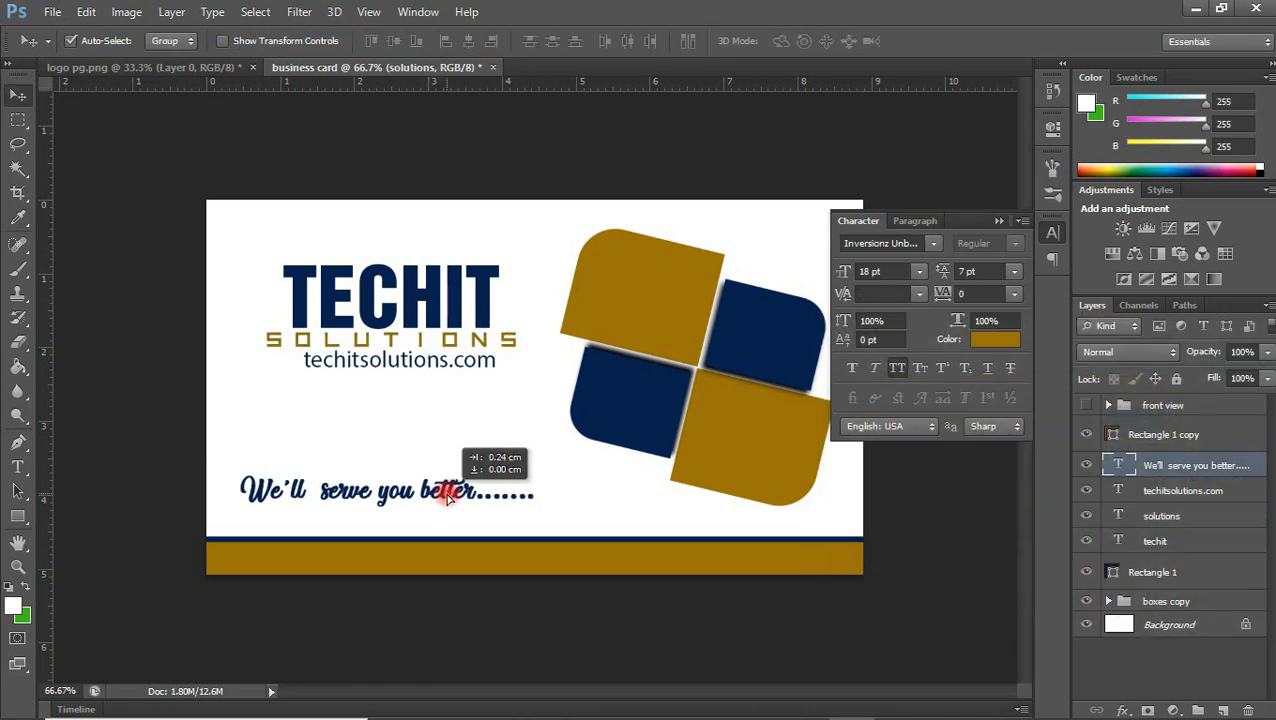
click(999, 221)
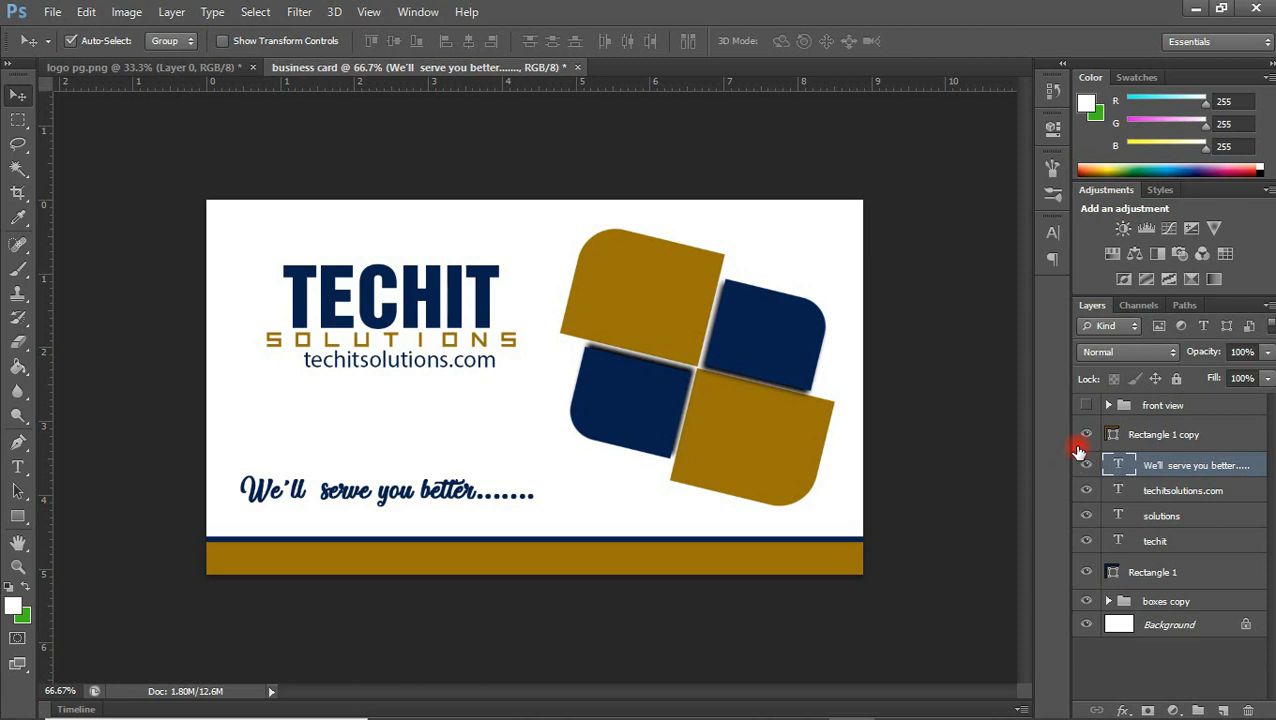
Group all layers from the golden-brown rectangle copy to the boxes copy group, and name the group "back view"
click(1162, 438)
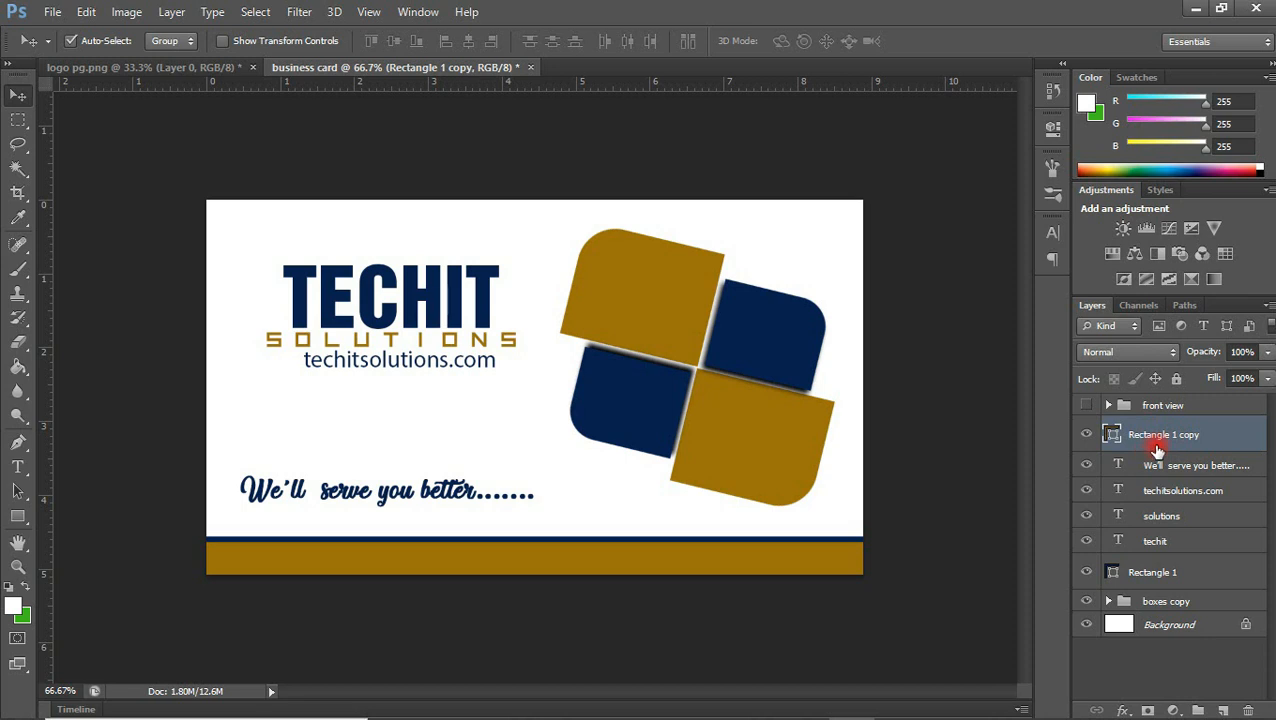
shift+click(1158, 605)
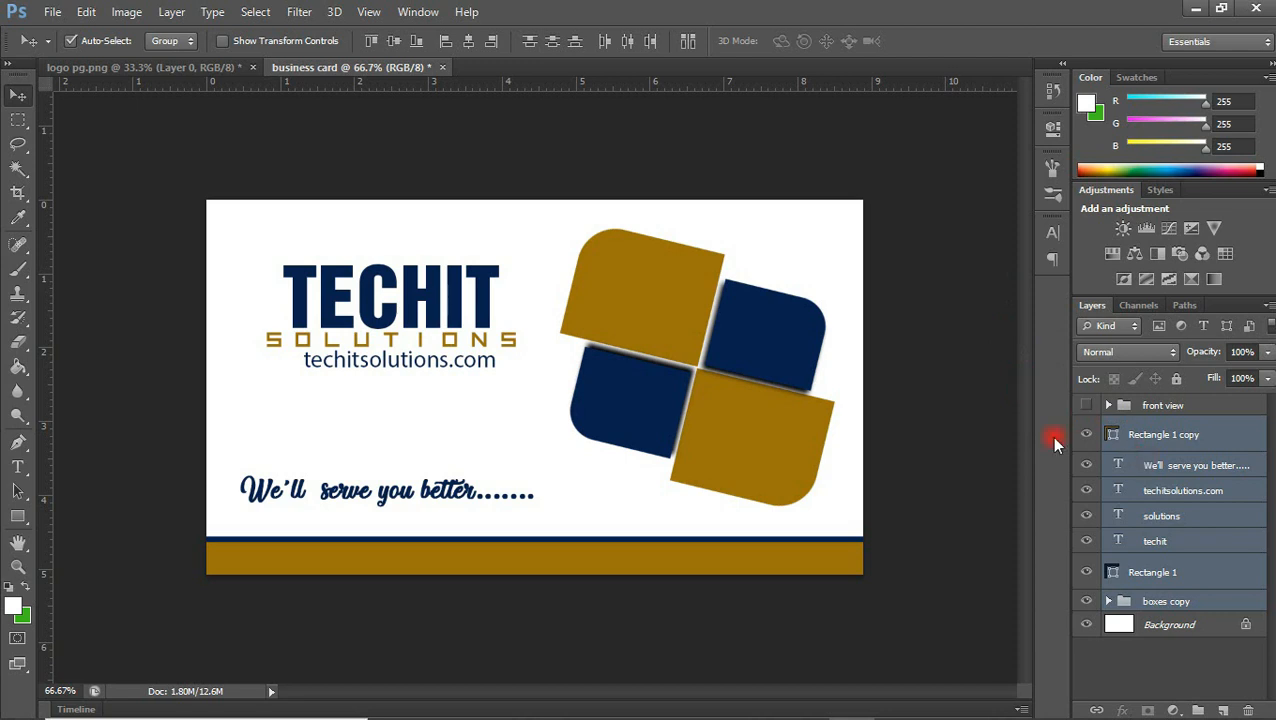
key(ctrl+g)
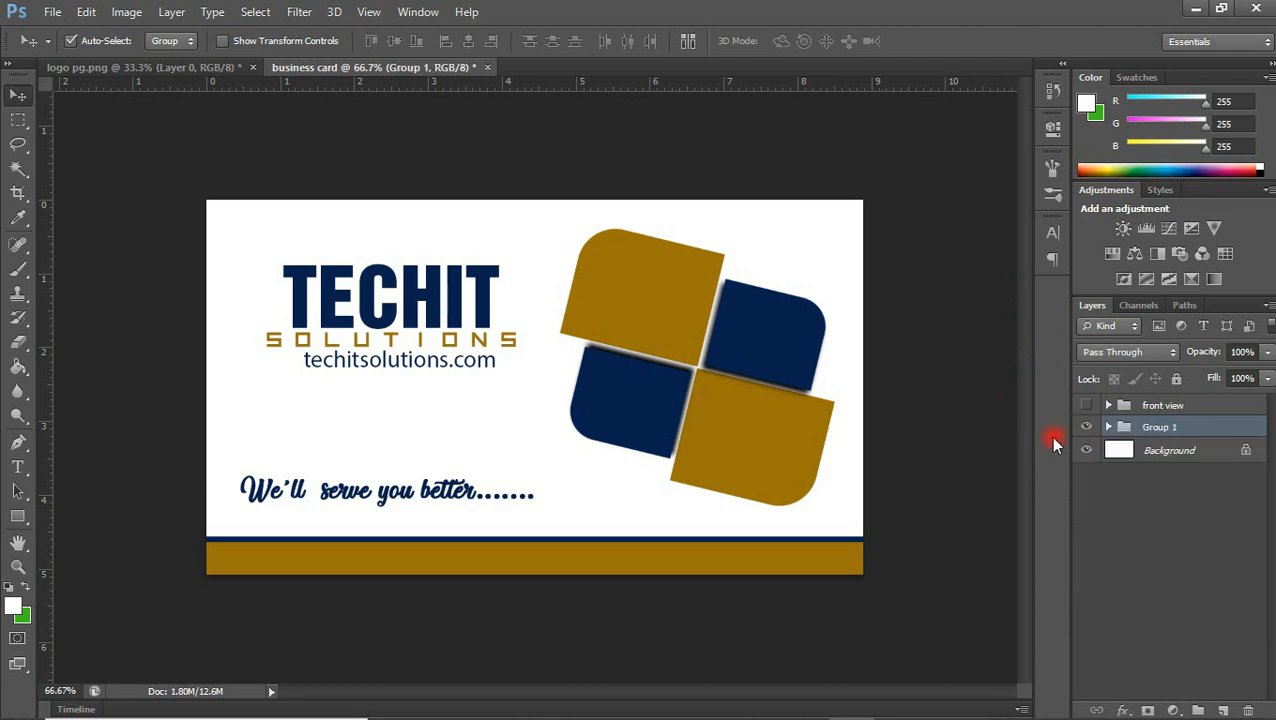
double_click(1160, 427)
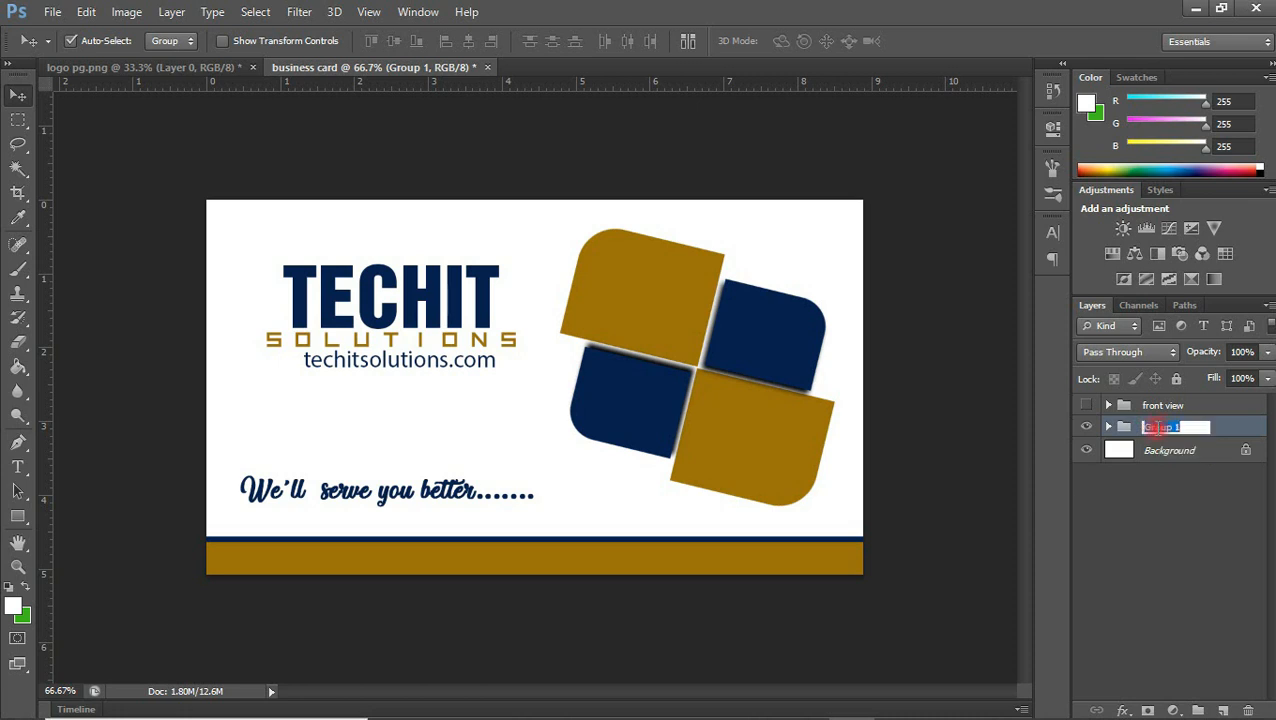
text(back view)
key(Return)
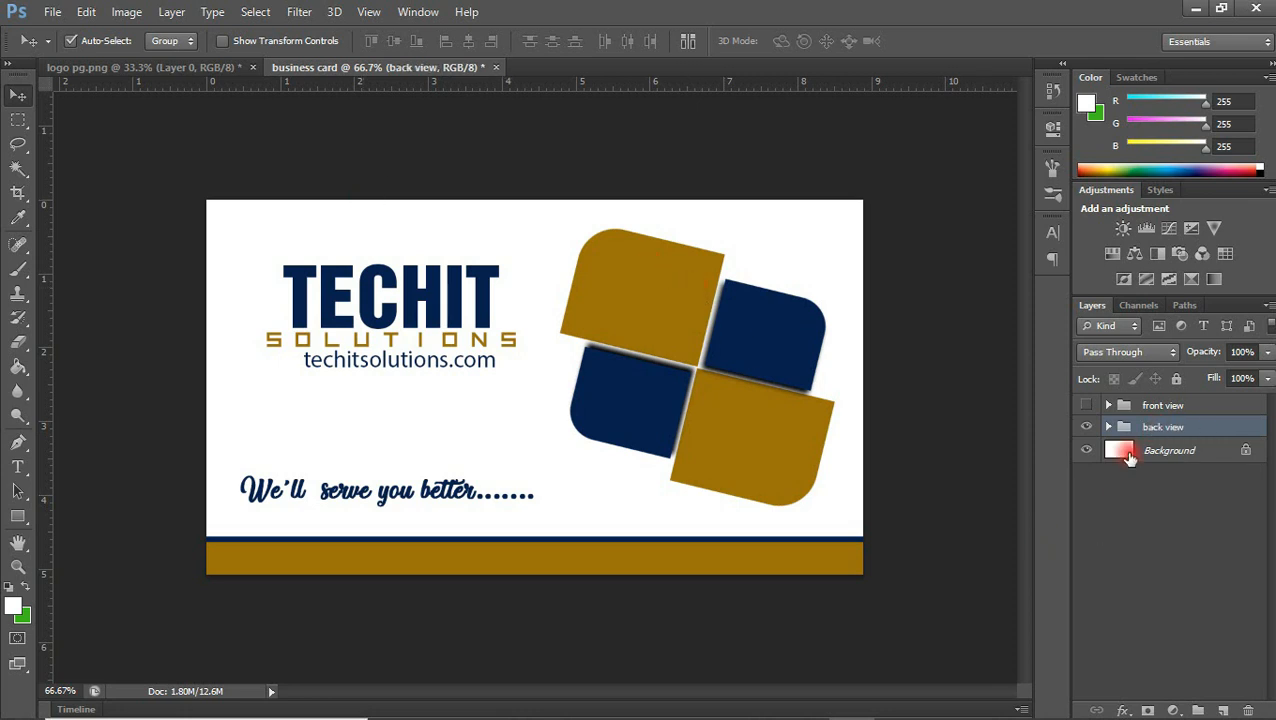
Toggle the visibility of the front view and back view groups to compare both card sides, ending with only the front shown
click(1085, 427)
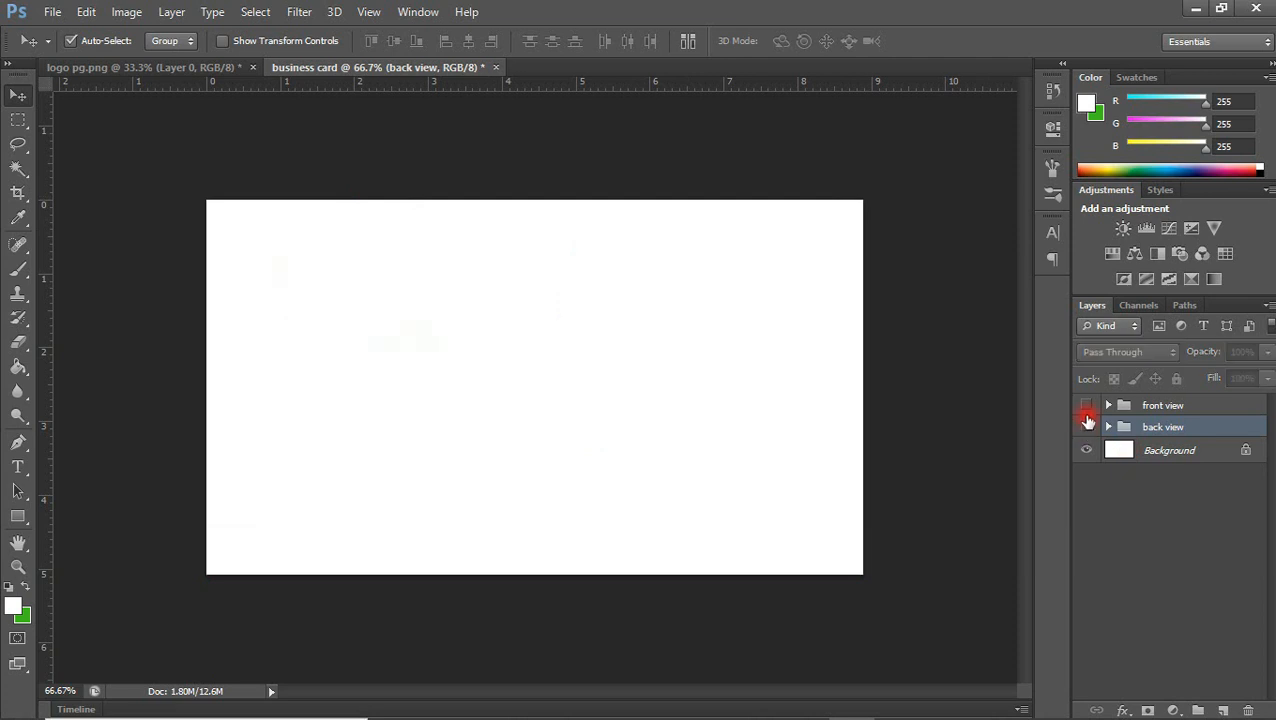
click(1087, 406)
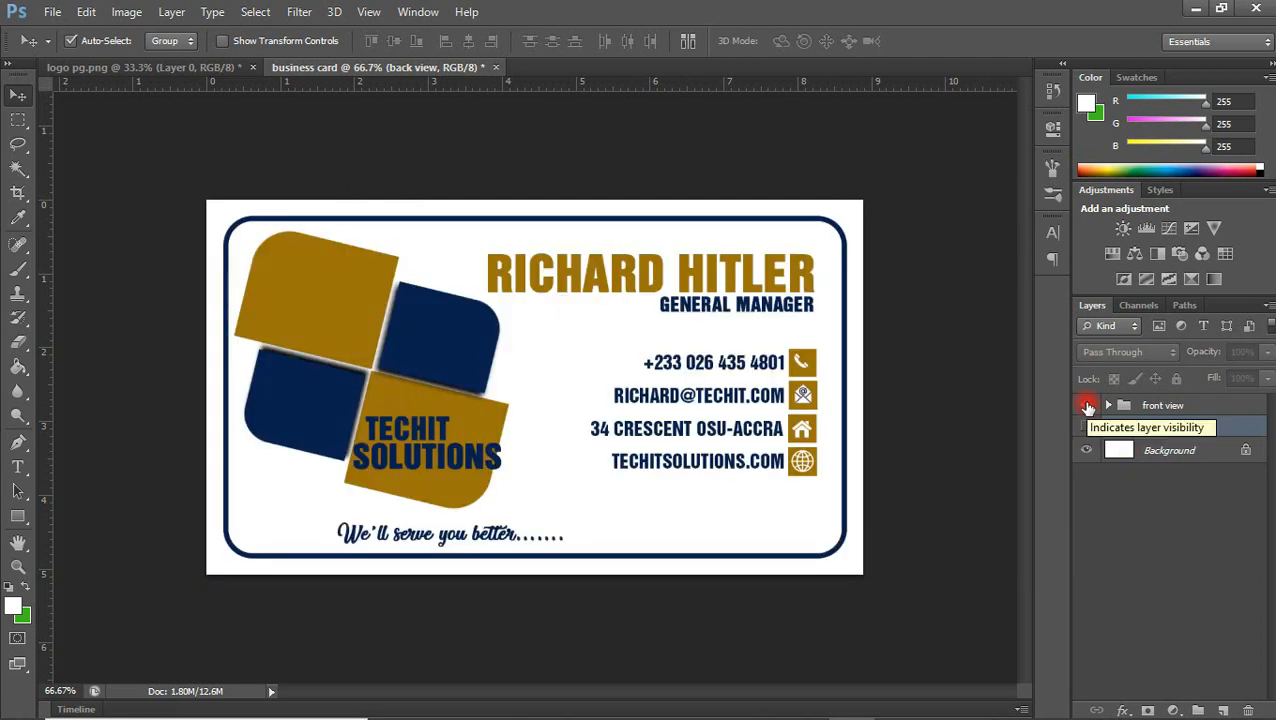
click(1087, 427)
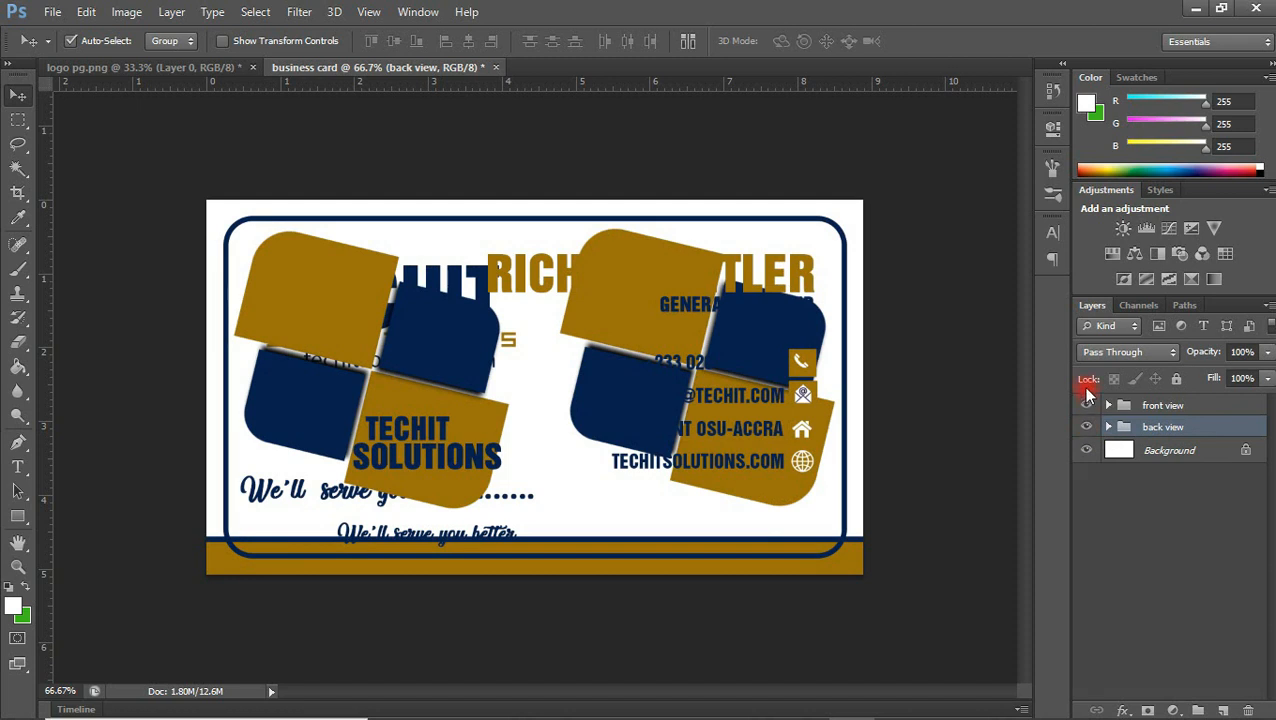
click(1086, 405)
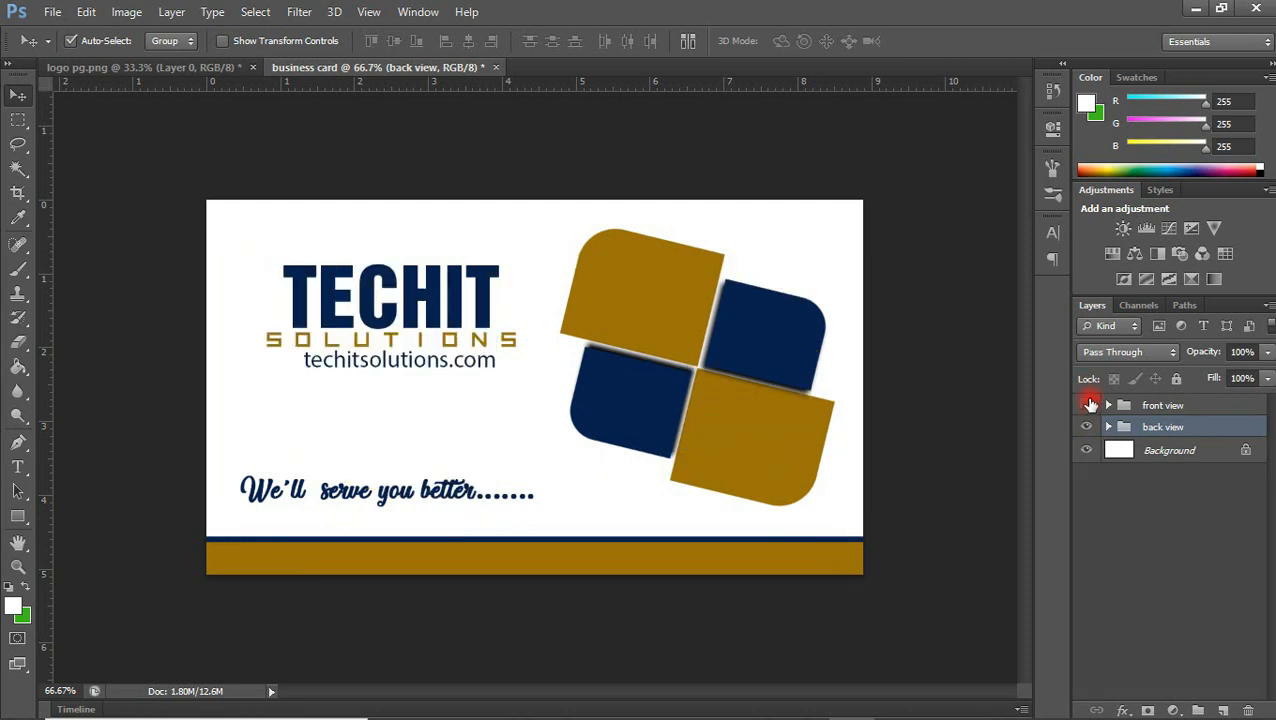
click(1088, 405)
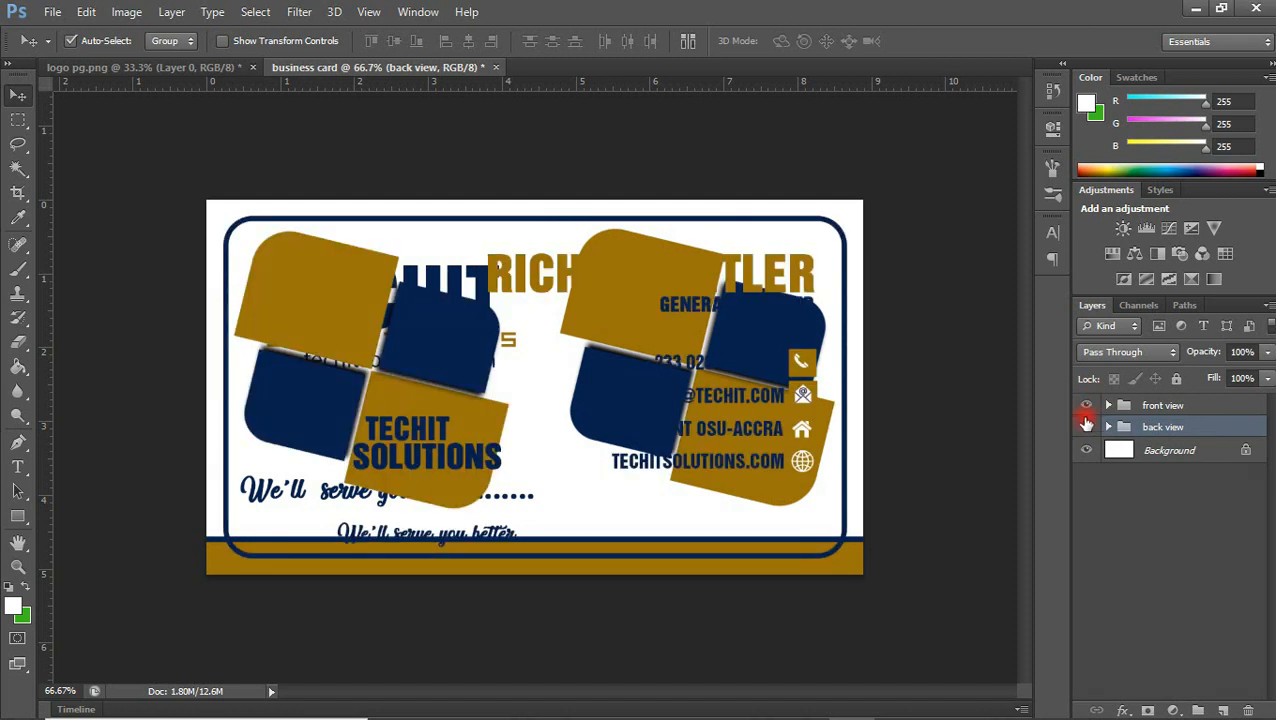
click(1088, 427)
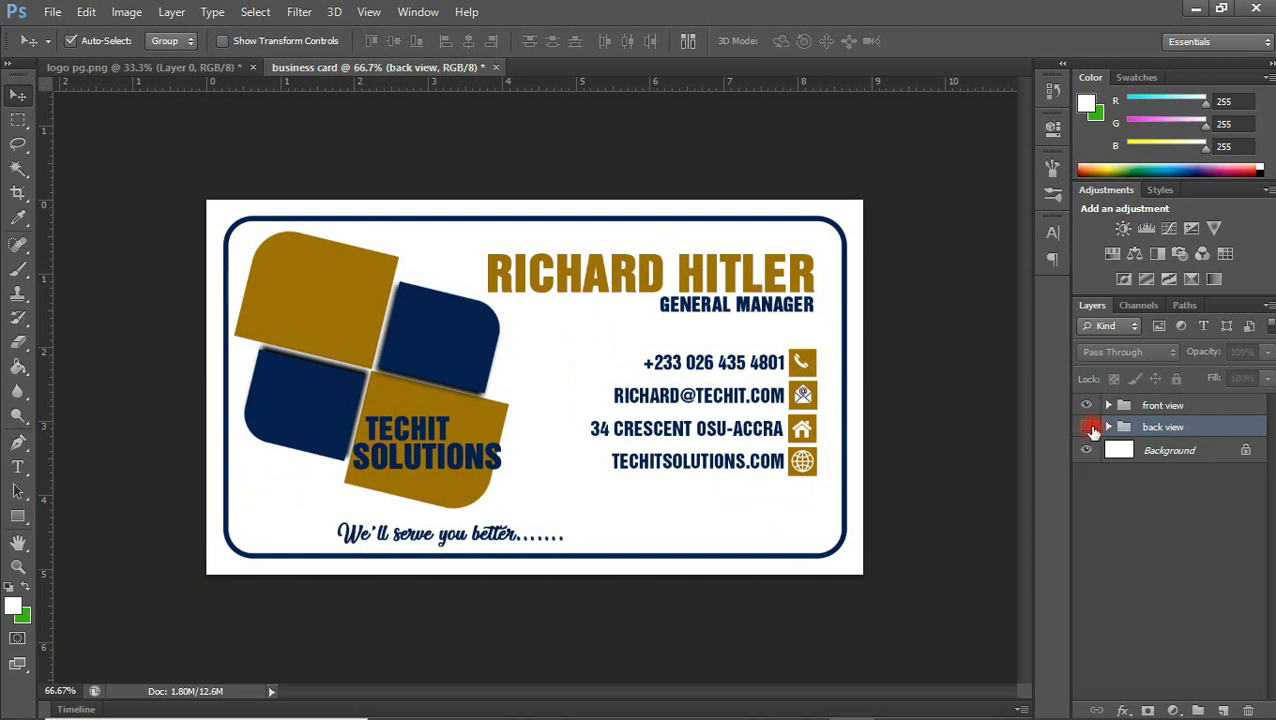